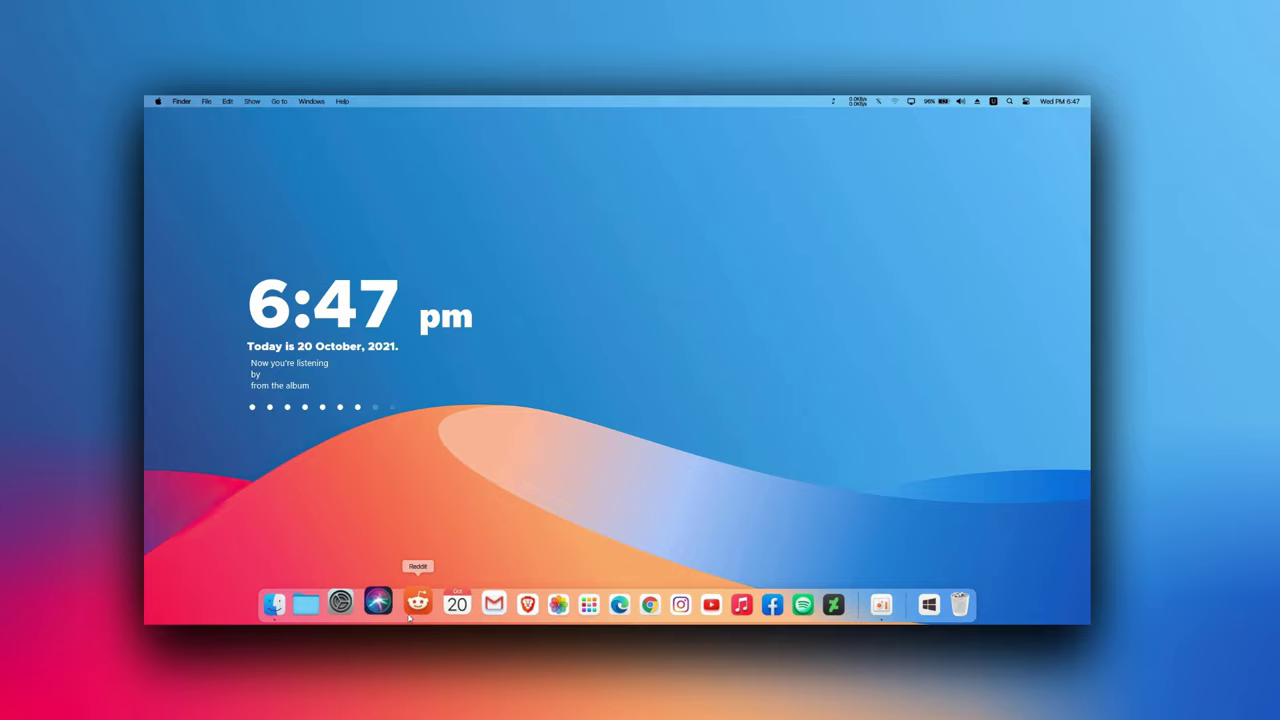
Show the full-screen Launchpad app grid, look through both of its pages, and close it.
left_click(565, 616)
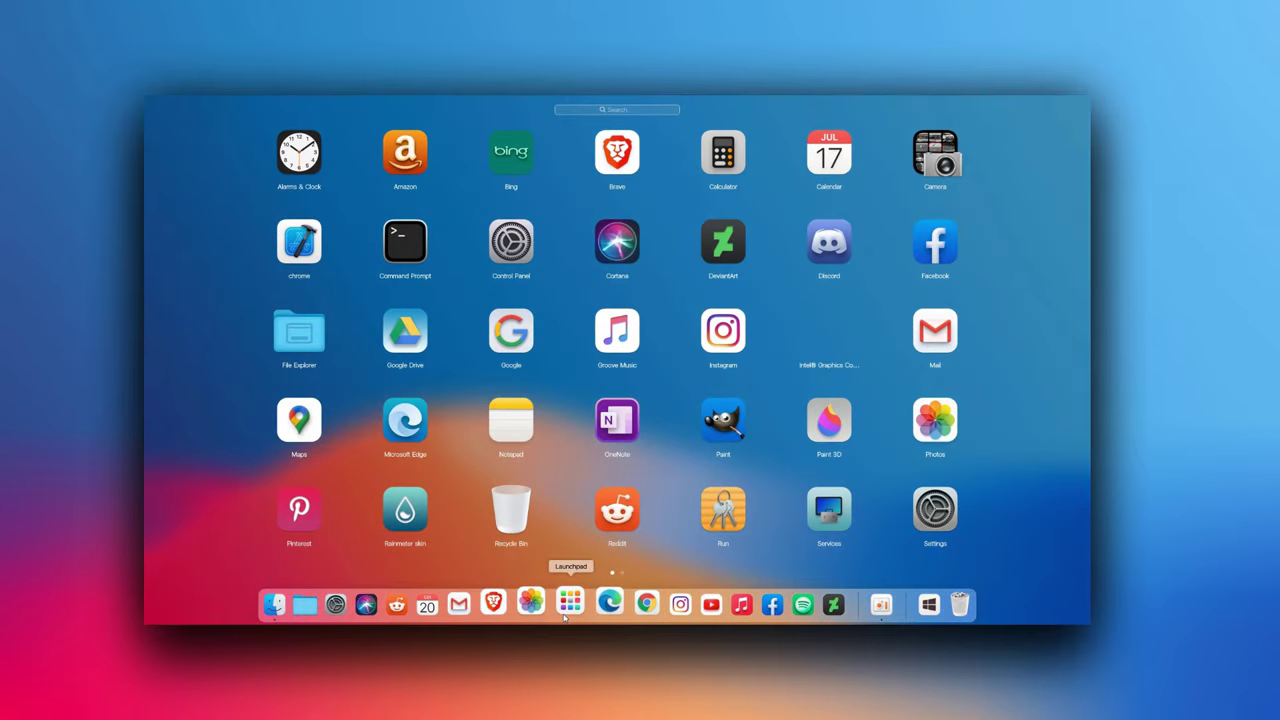
scroll(591, 497, "right", 5)
scroll(591, 497, "left", 5)
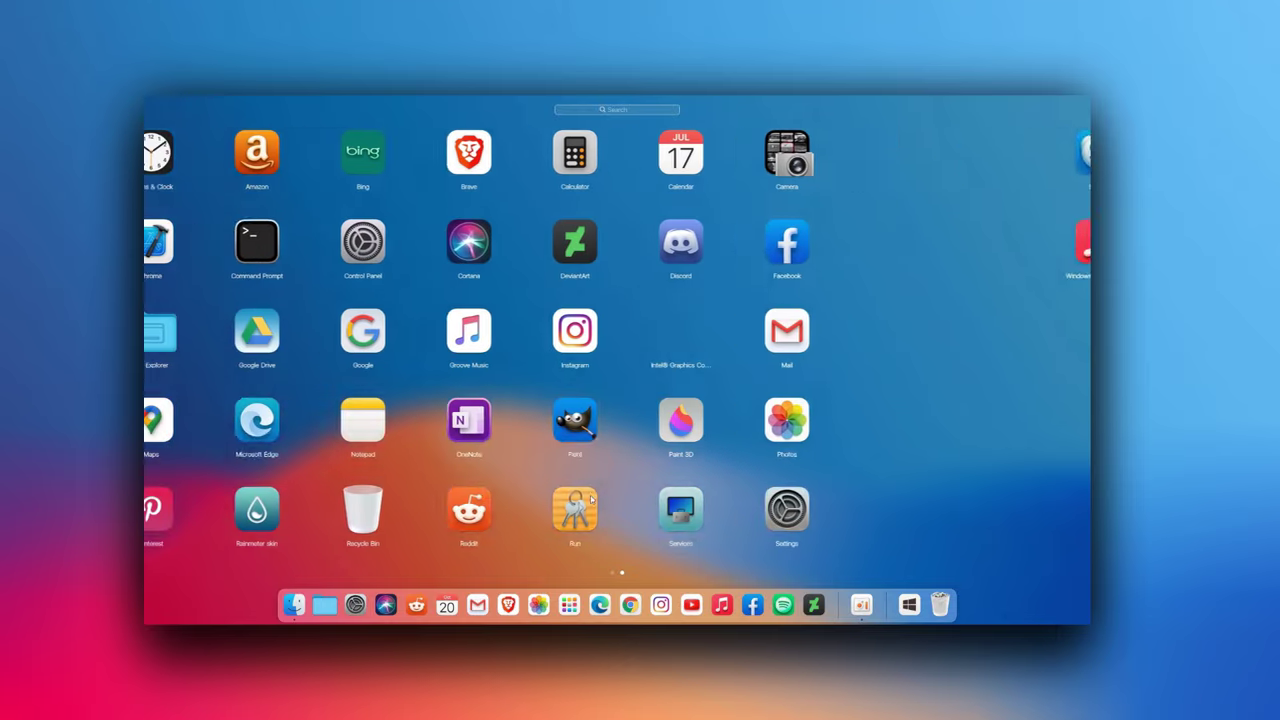
left_click(568, 523)
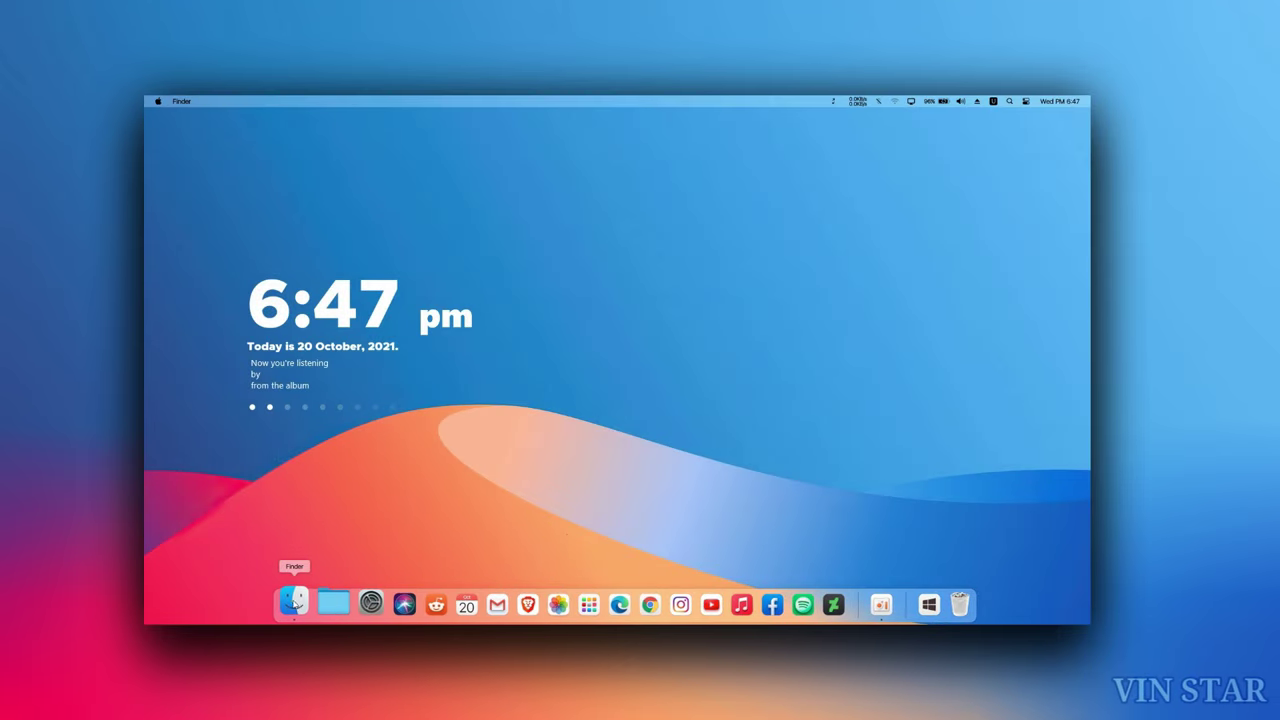
Open the dock's folder stack, browse the icons in the Big Sur dock icons folder, and close the stack.
left_click(326, 605)
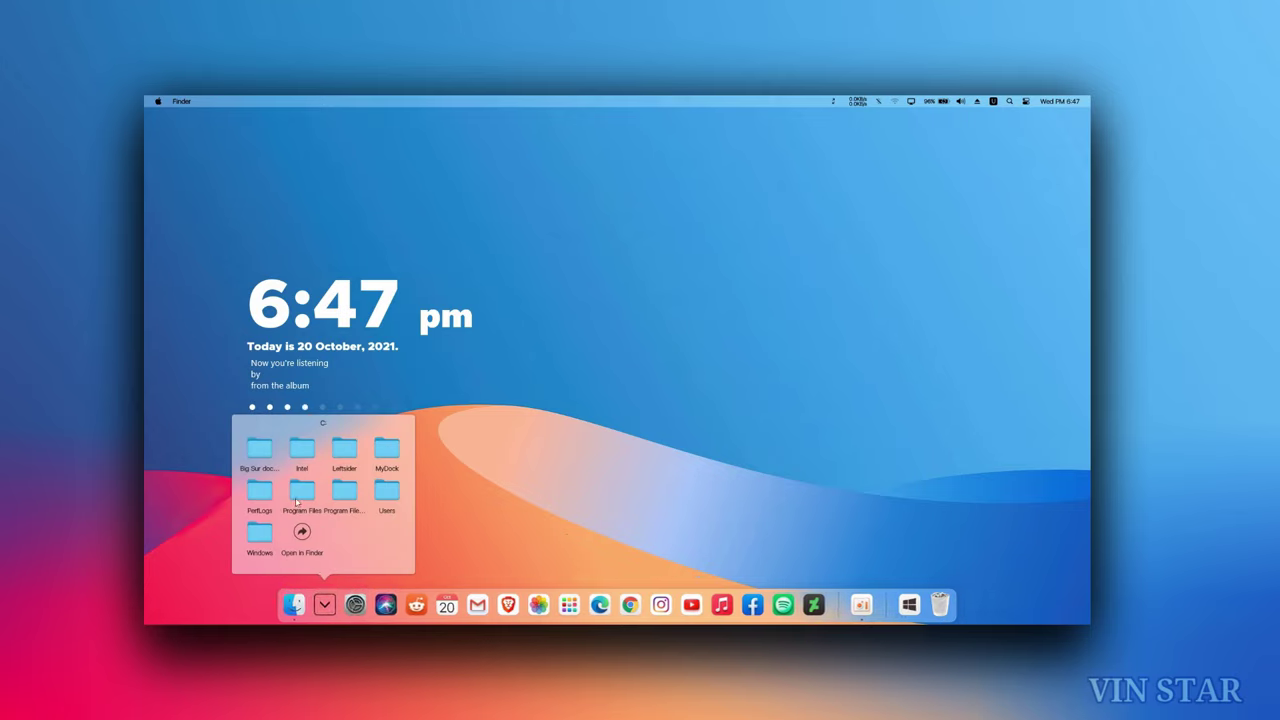
left_click(267, 461)
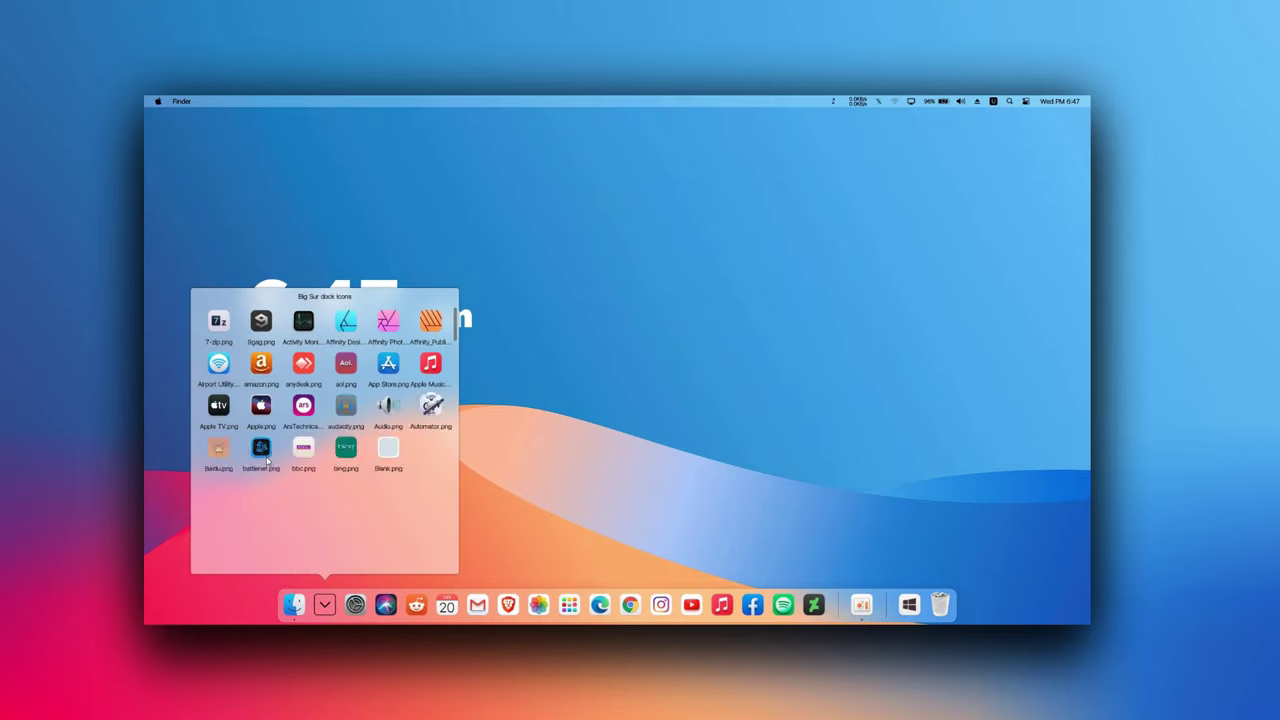
scroll(262, 452, "down", 3)
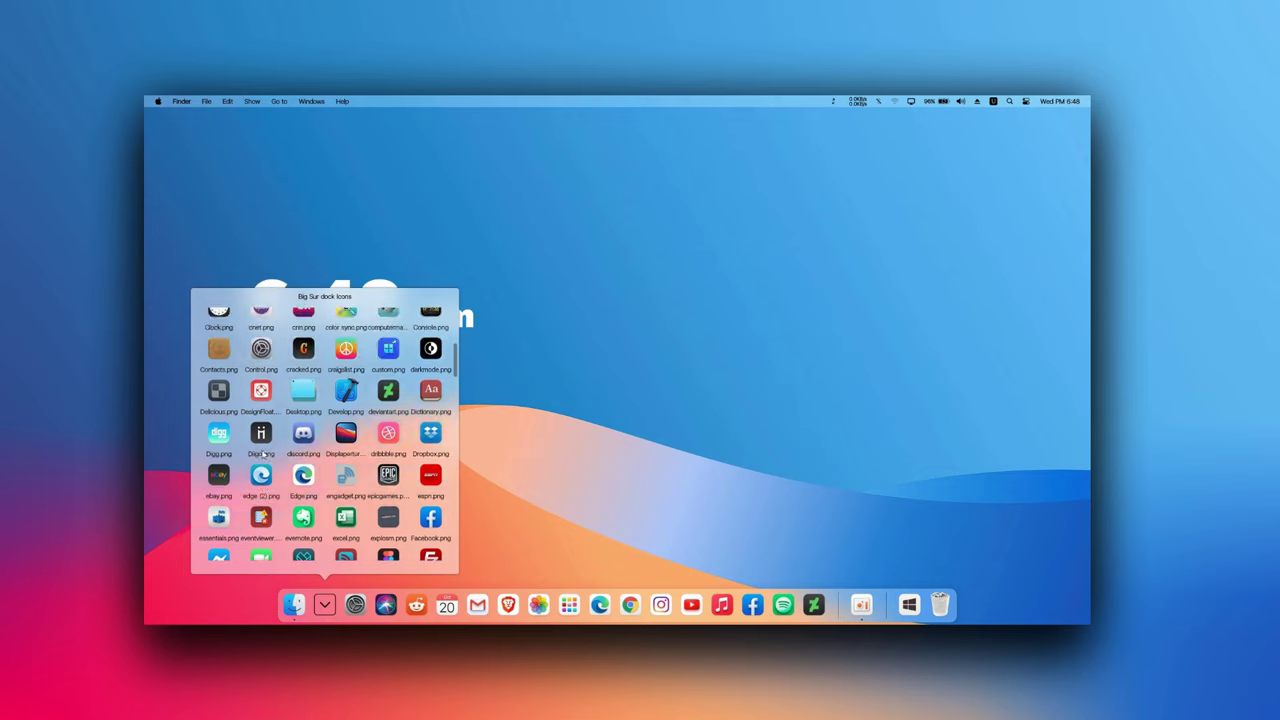
left_click(483, 440)
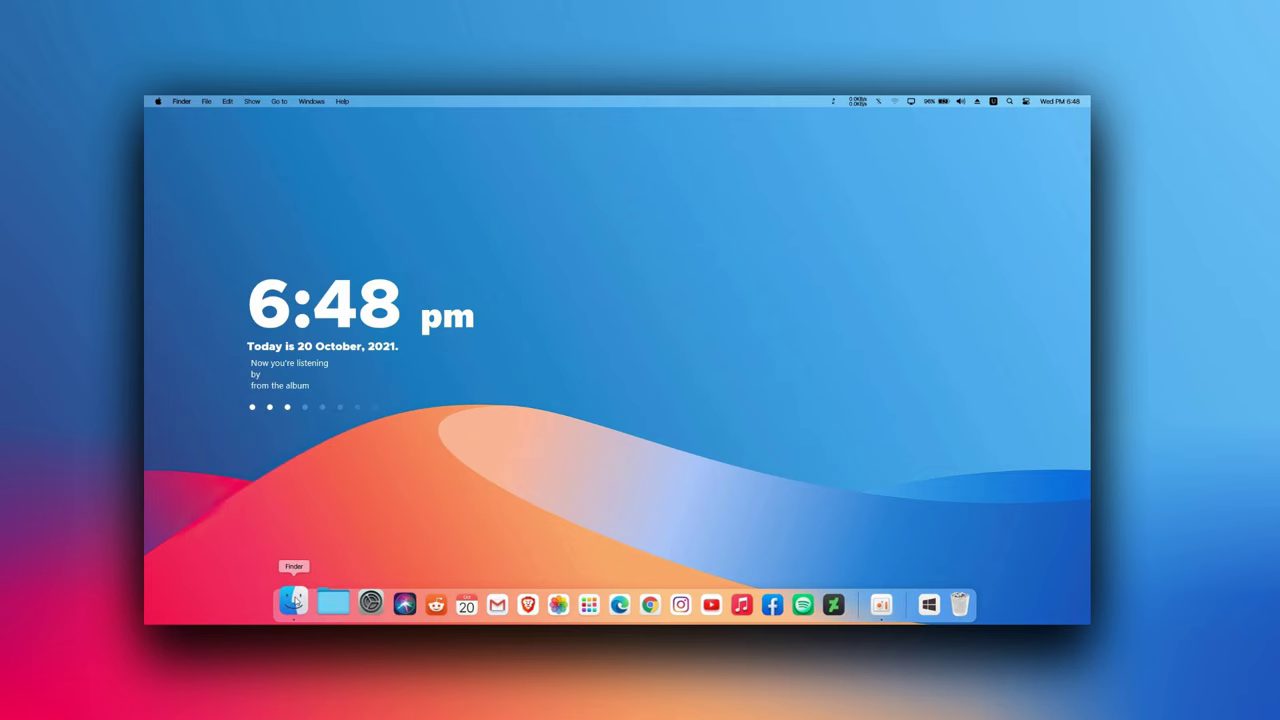
Open a maximized Finder window, view the Quick access and Libraries folders, and restore the window size.
left_click(293, 603)
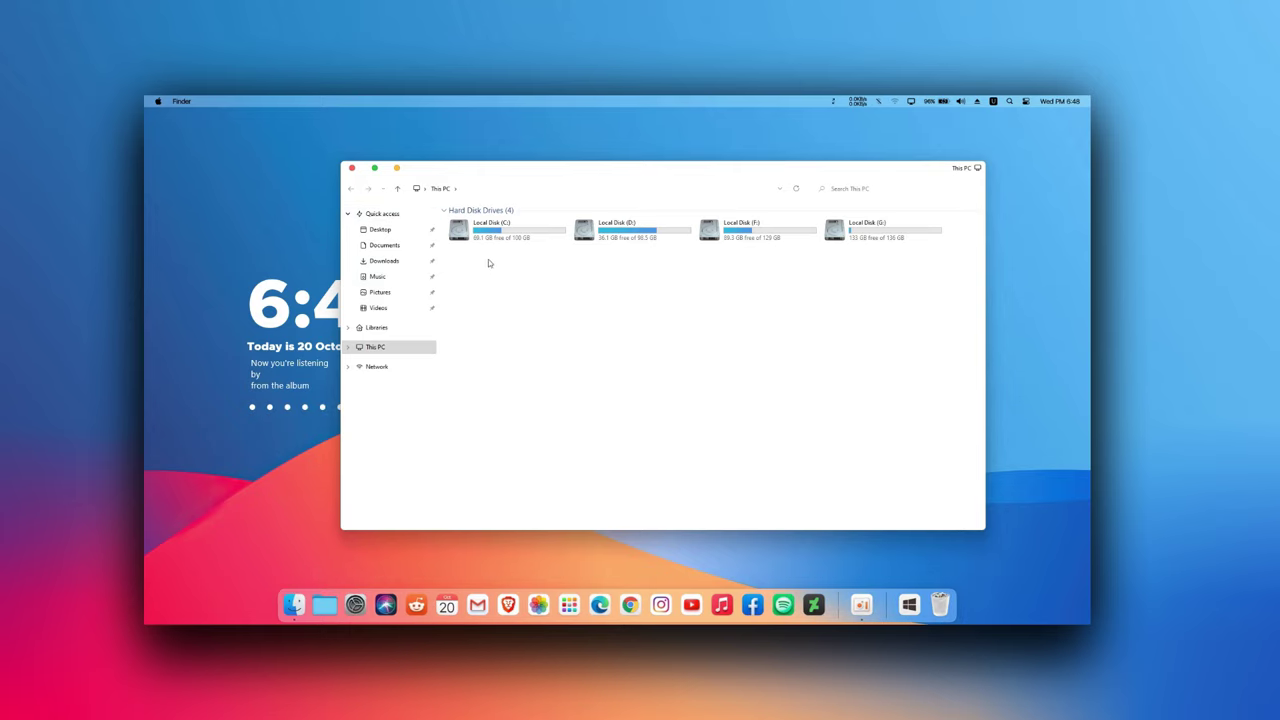
double_click(530, 167)
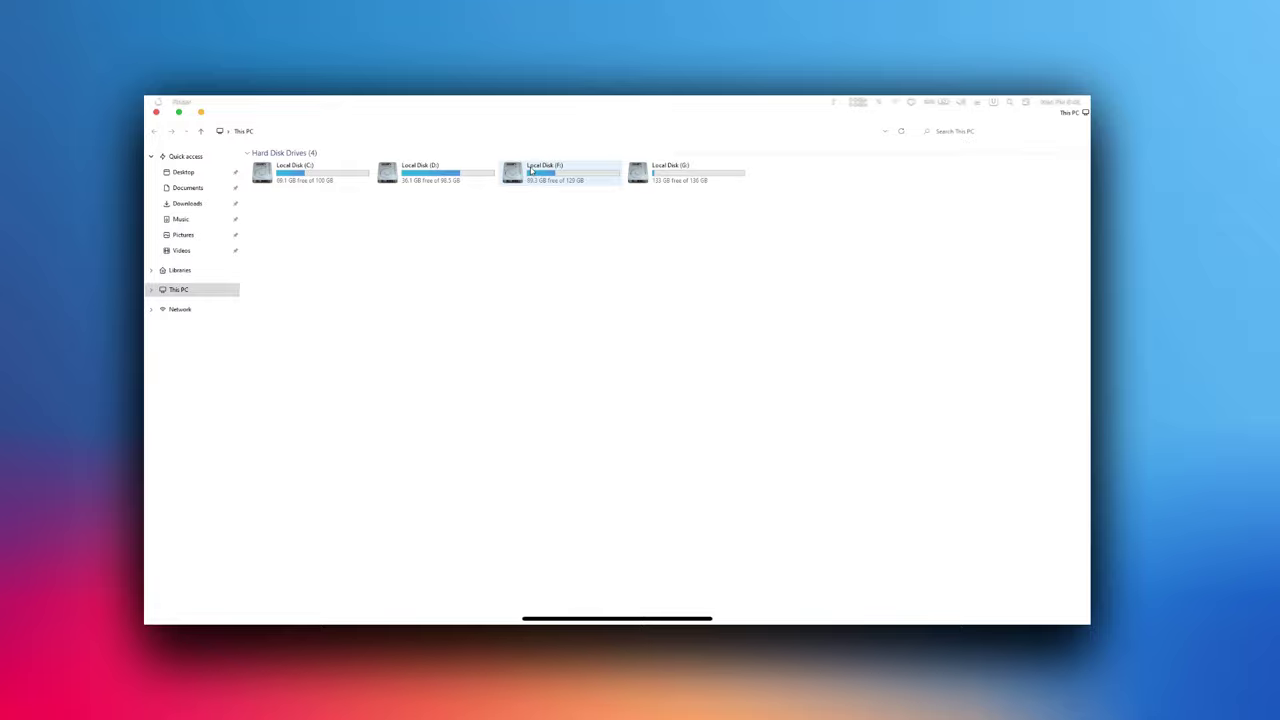
left_click(199, 158)
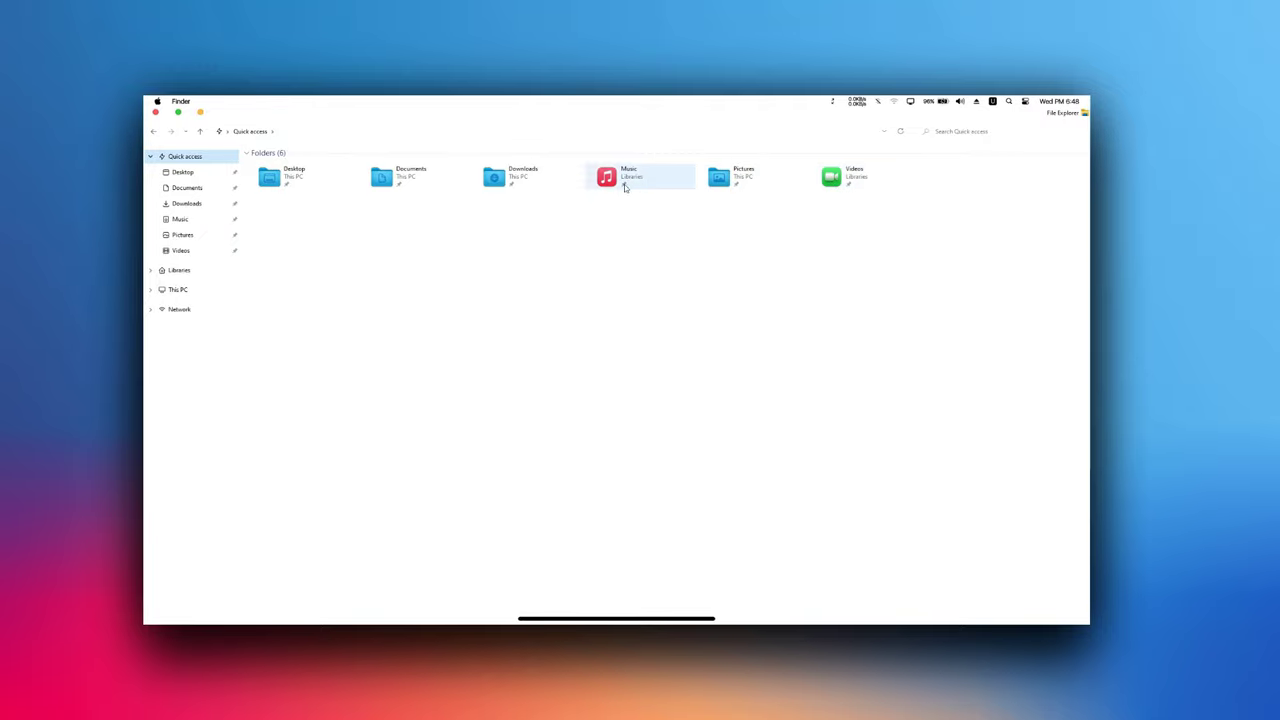
left_click(198, 270)
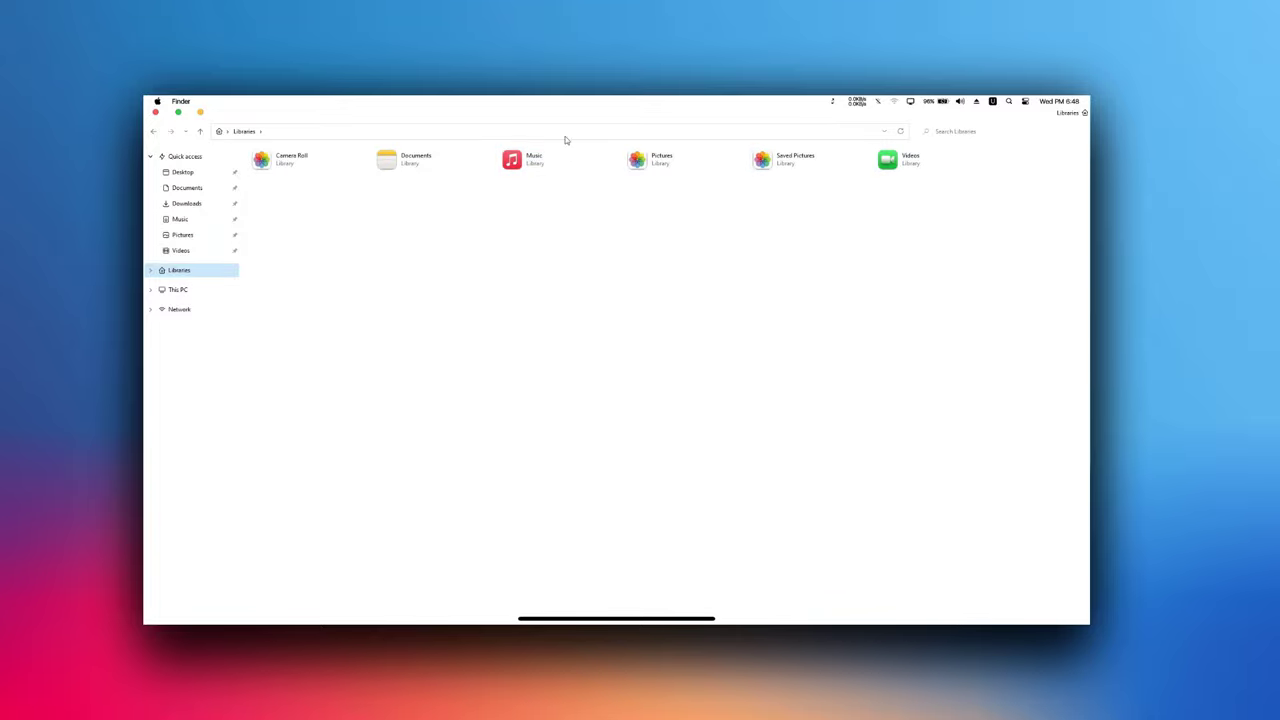
double_click(521, 120)
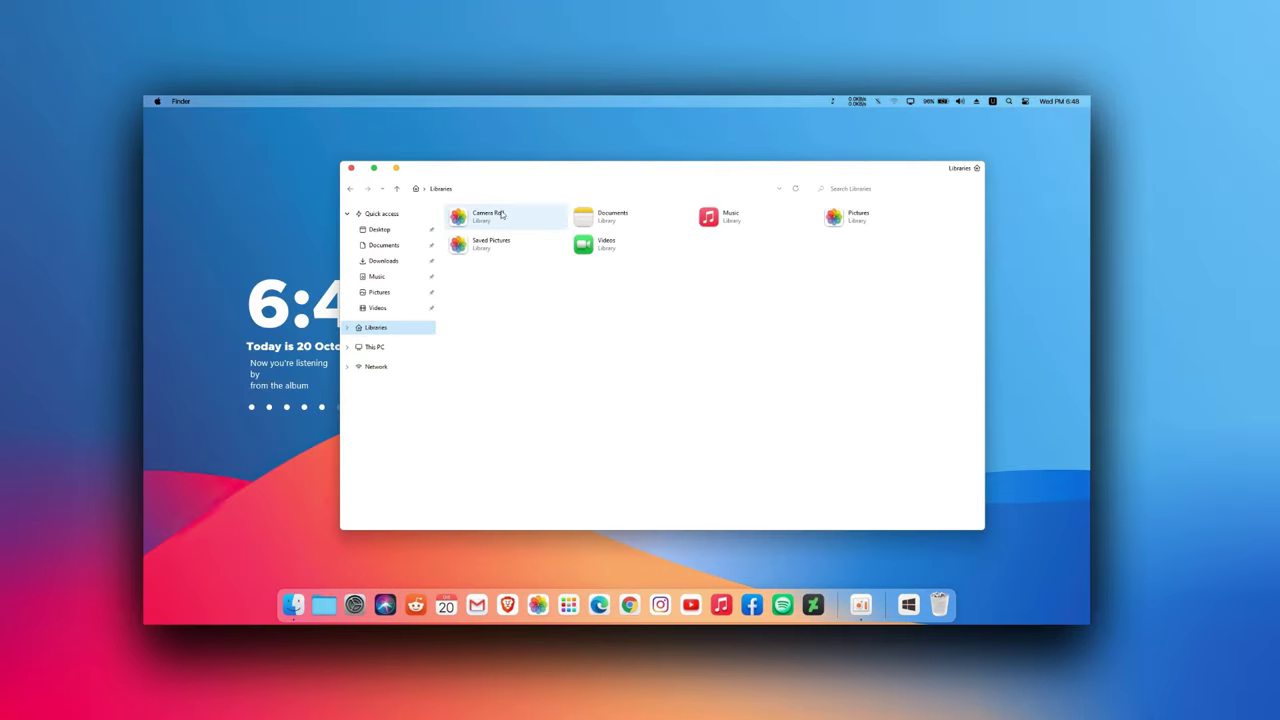
View the contents of Local Disk (C:) under This PC, and close the file window.
left_click(394, 348)
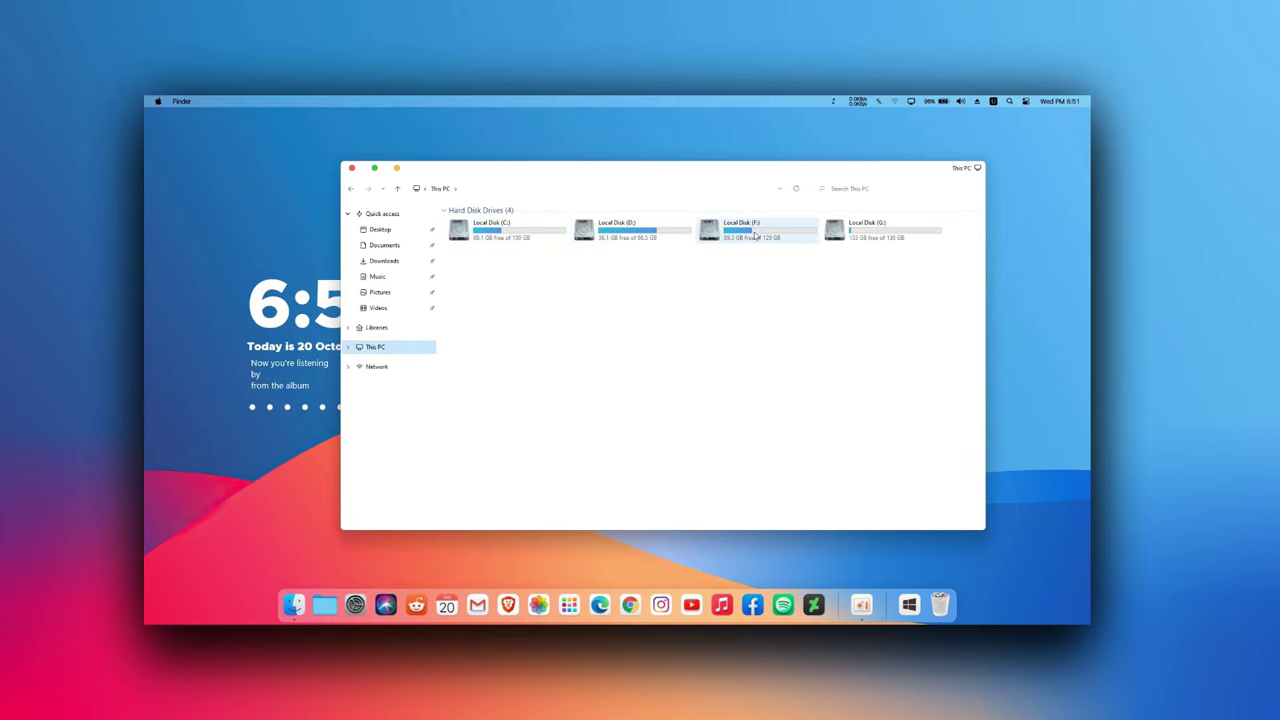
double_click(562, 232)
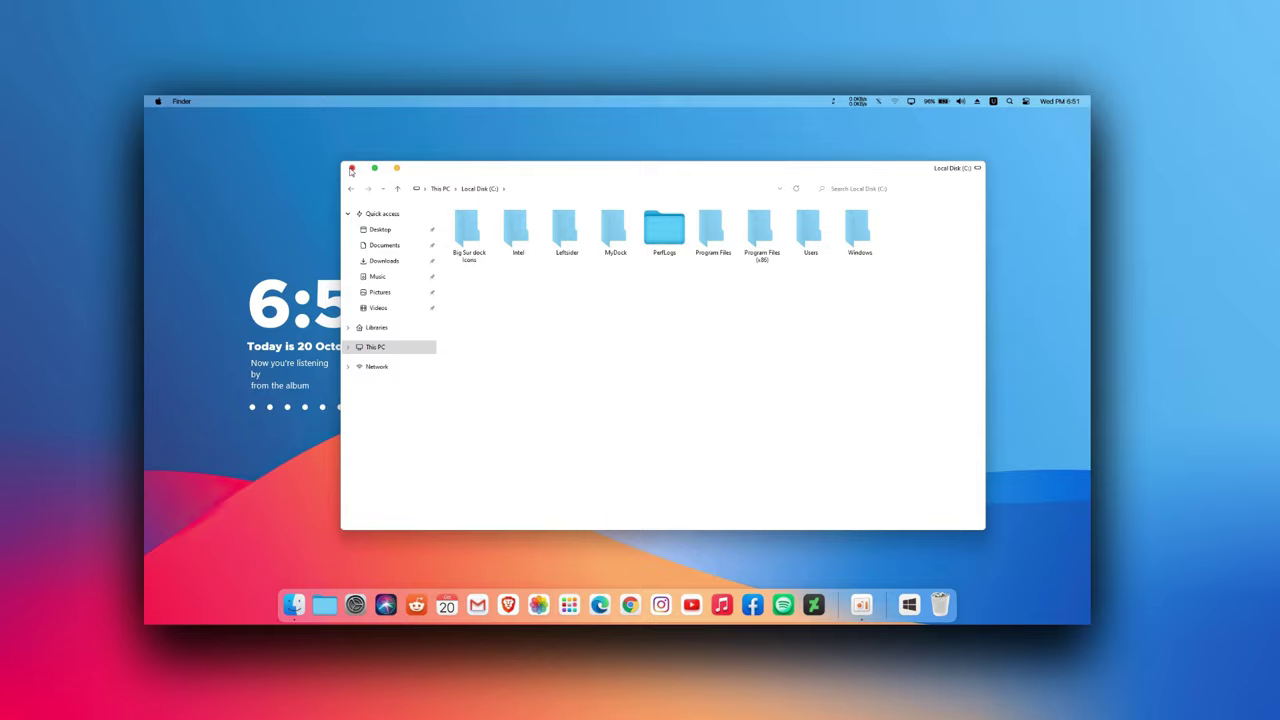
left_click(351, 169)
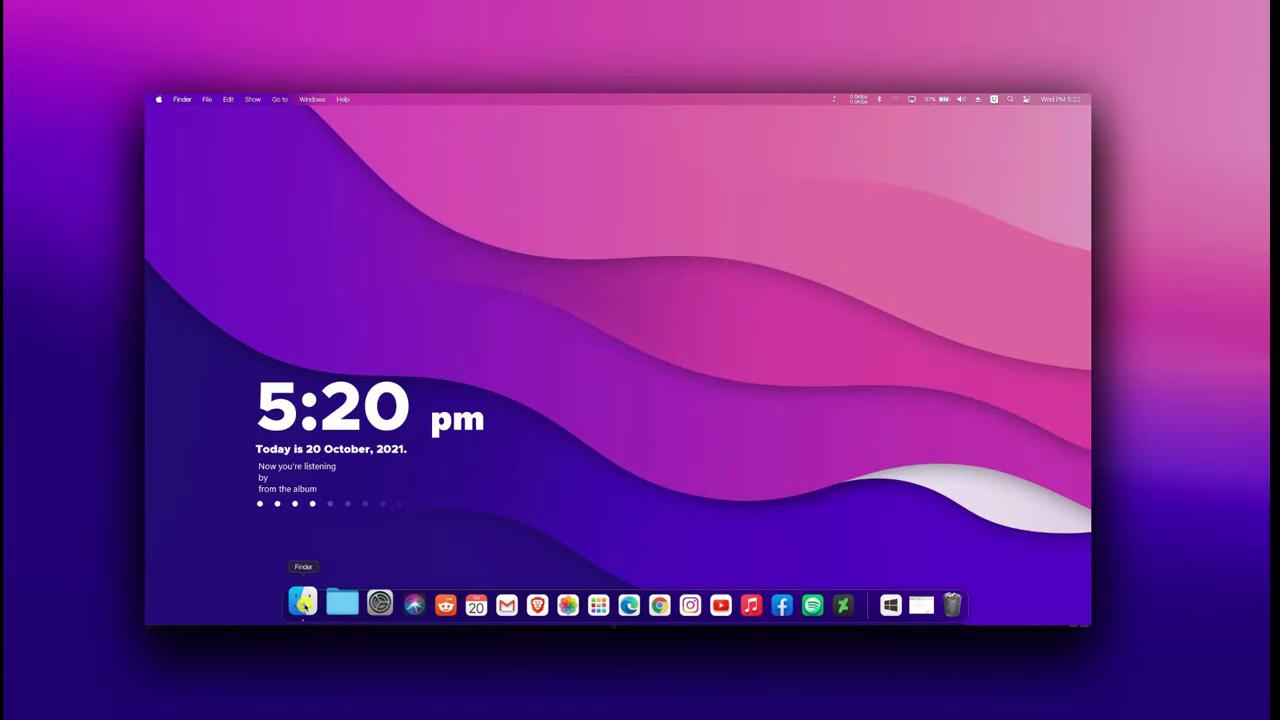
Open a maximized Finder window in the dark theme and view Quick access, Libraries and This PC in turn.
left_click(304, 602)
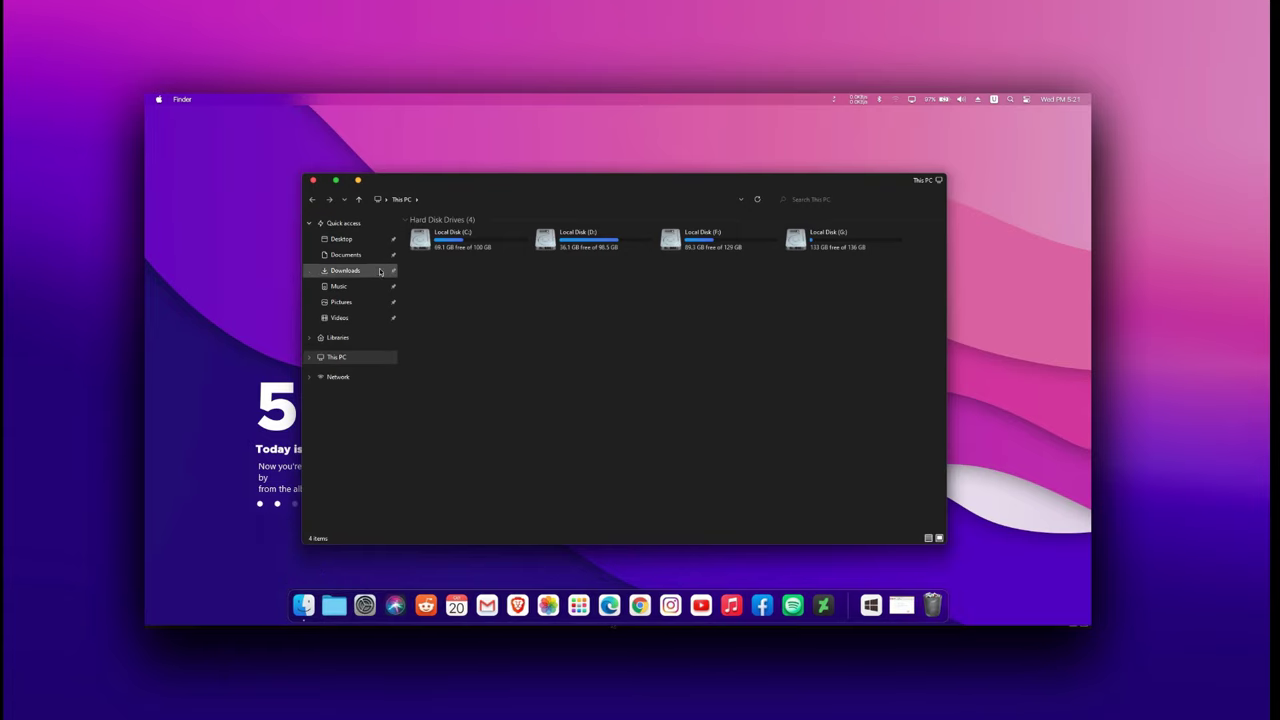
double_click(515, 181)
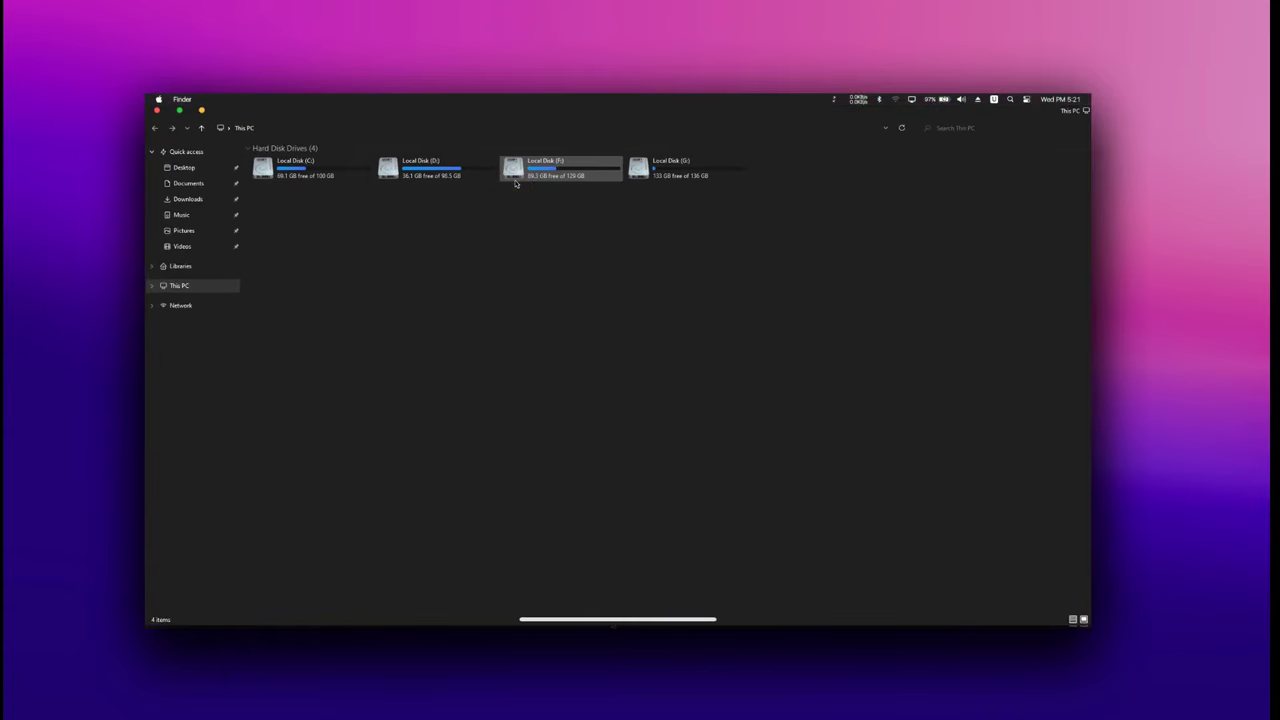
left_click(200, 150)
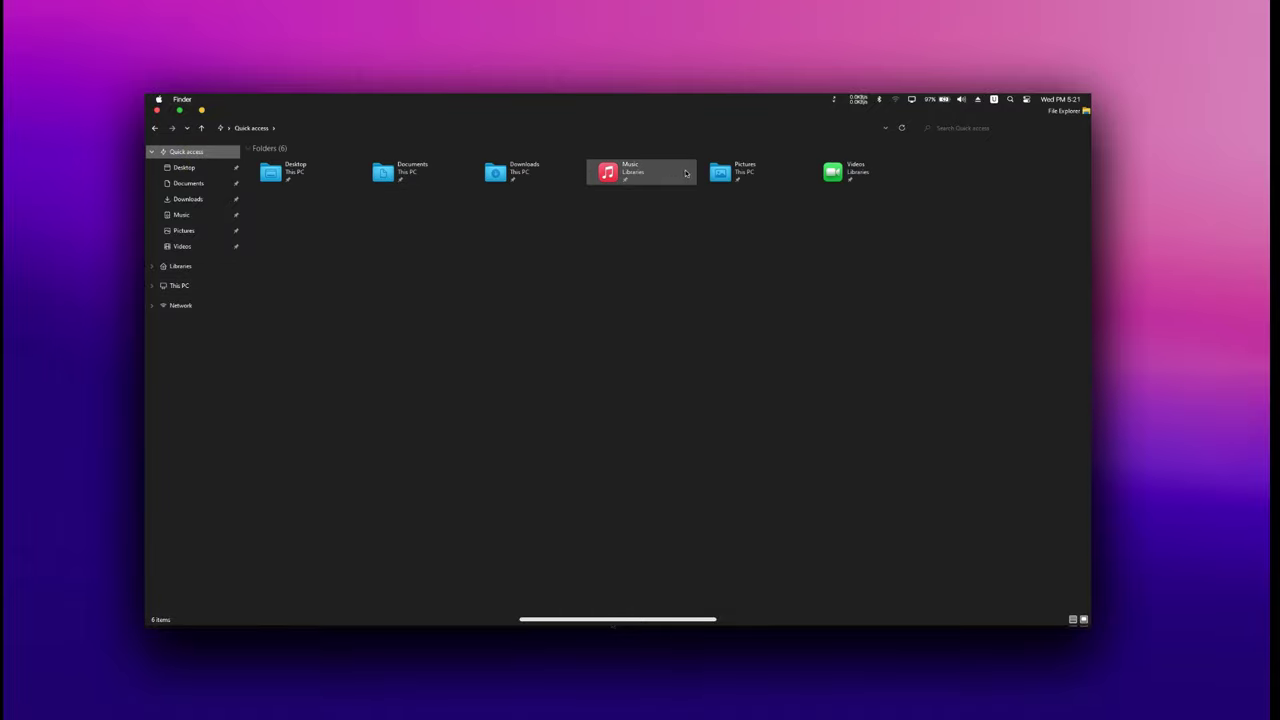
left_click(191, 266)
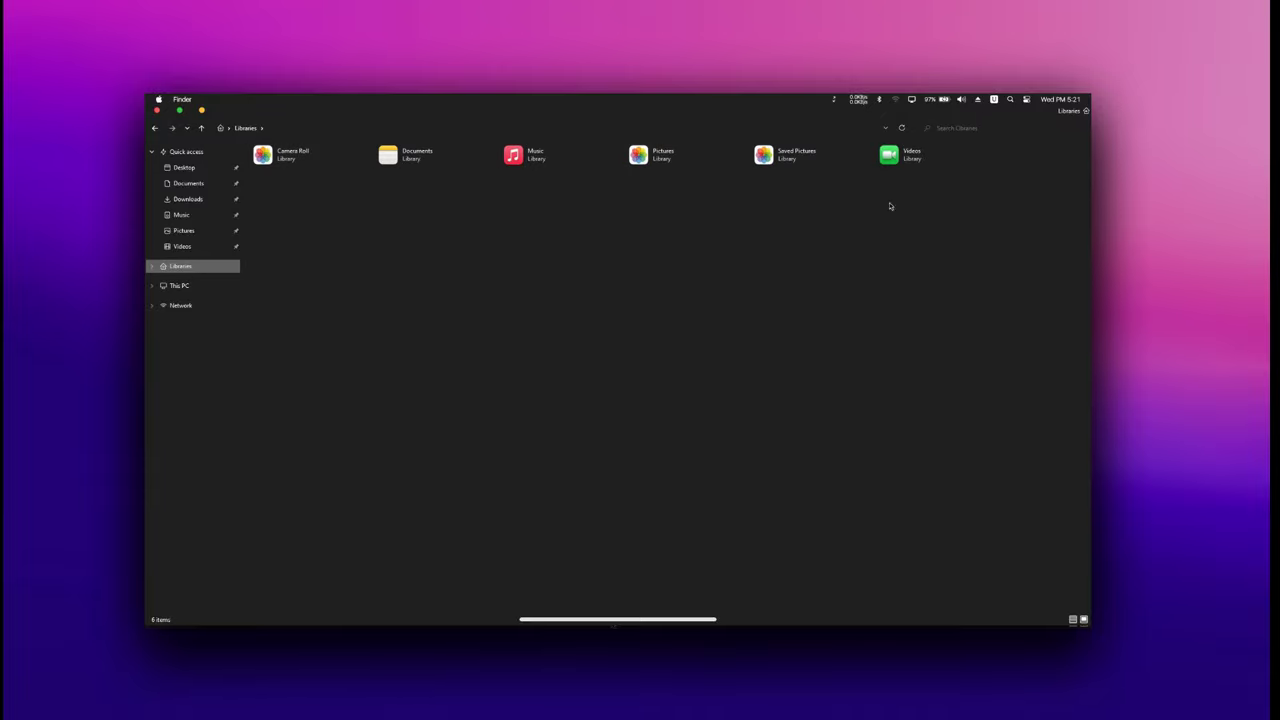
left_click(200, 286)
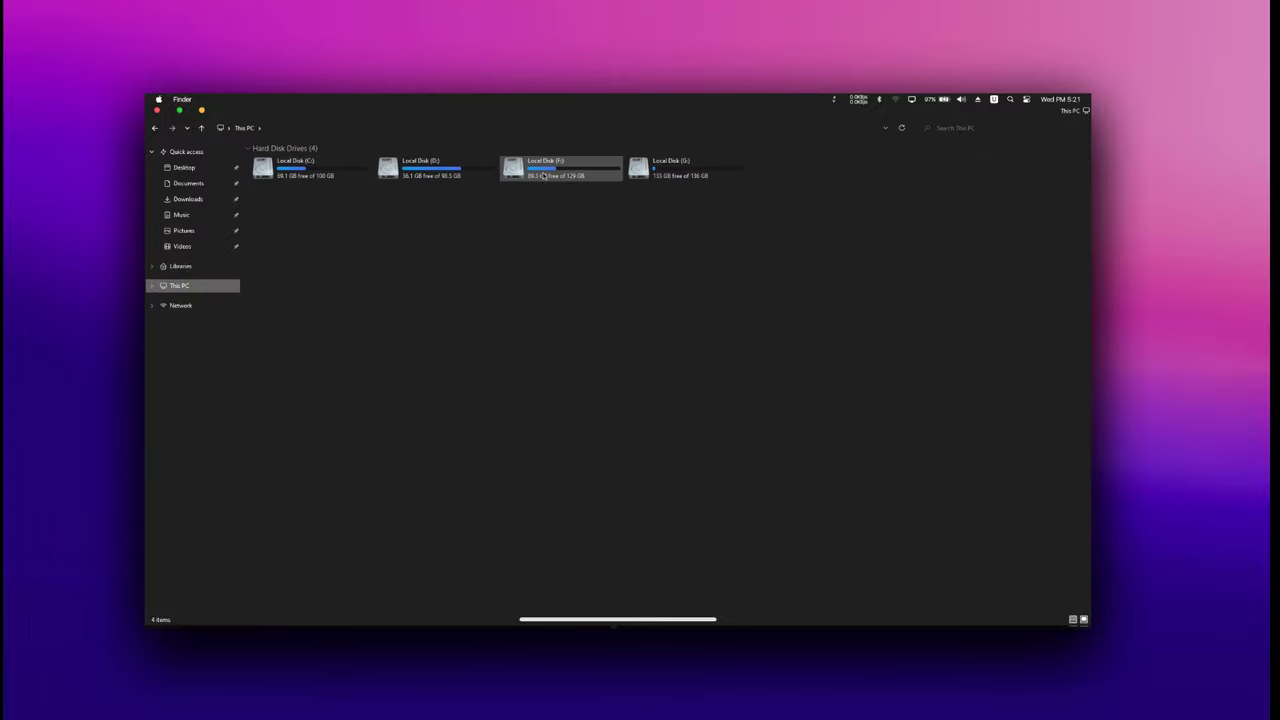
Reveal the hidden dock over the maximized window, and restore and minimize the window.
mouse_move(620, 620)
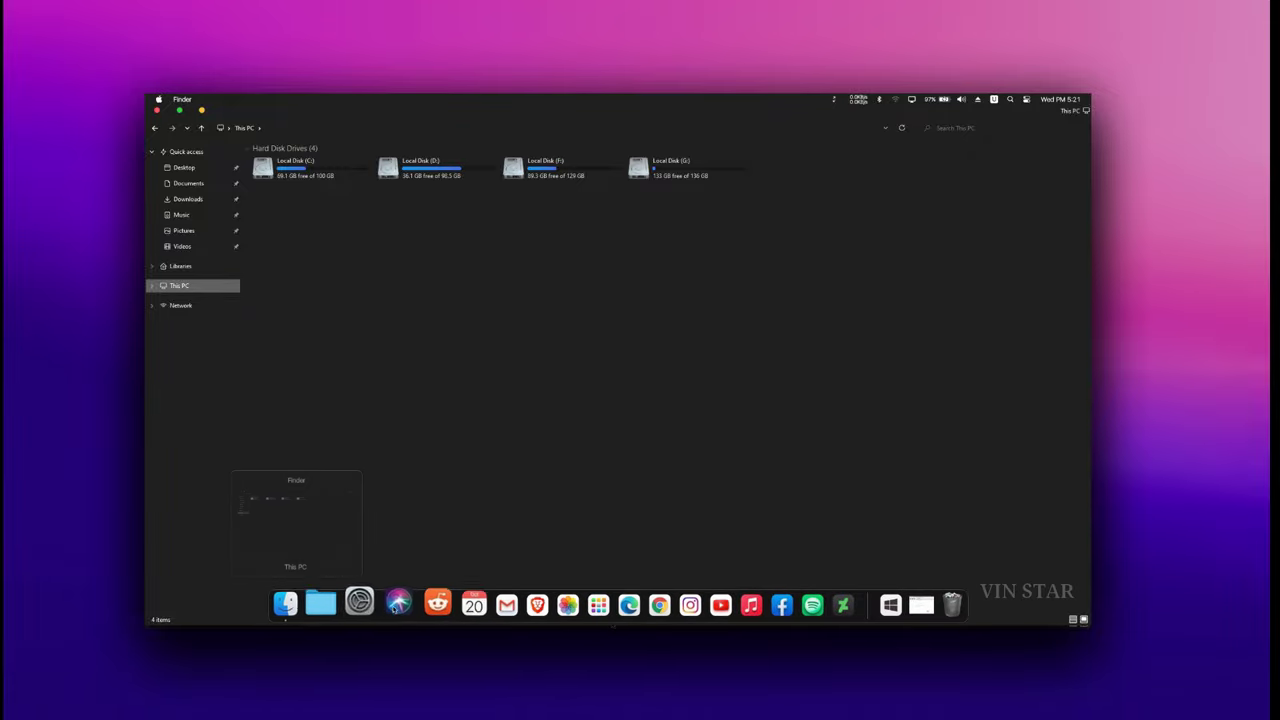
left_click(785, 455)
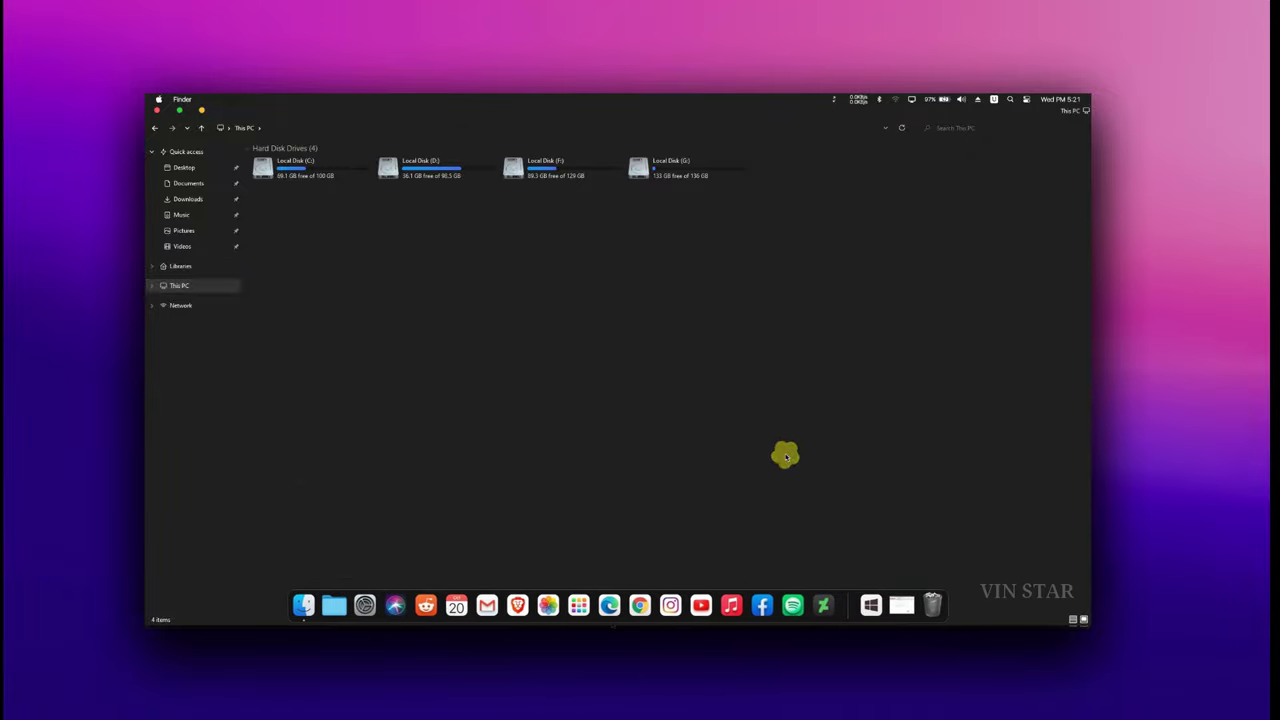
double_click(604, 110)
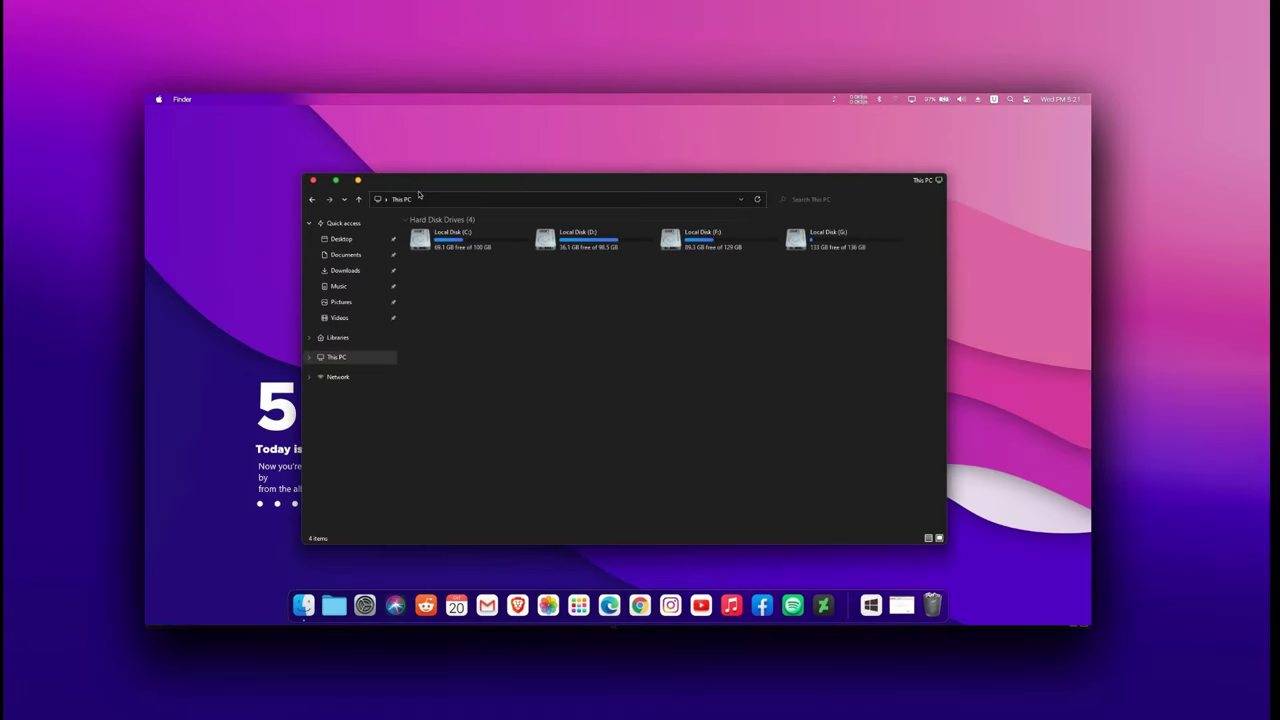
left_click(359, 182)
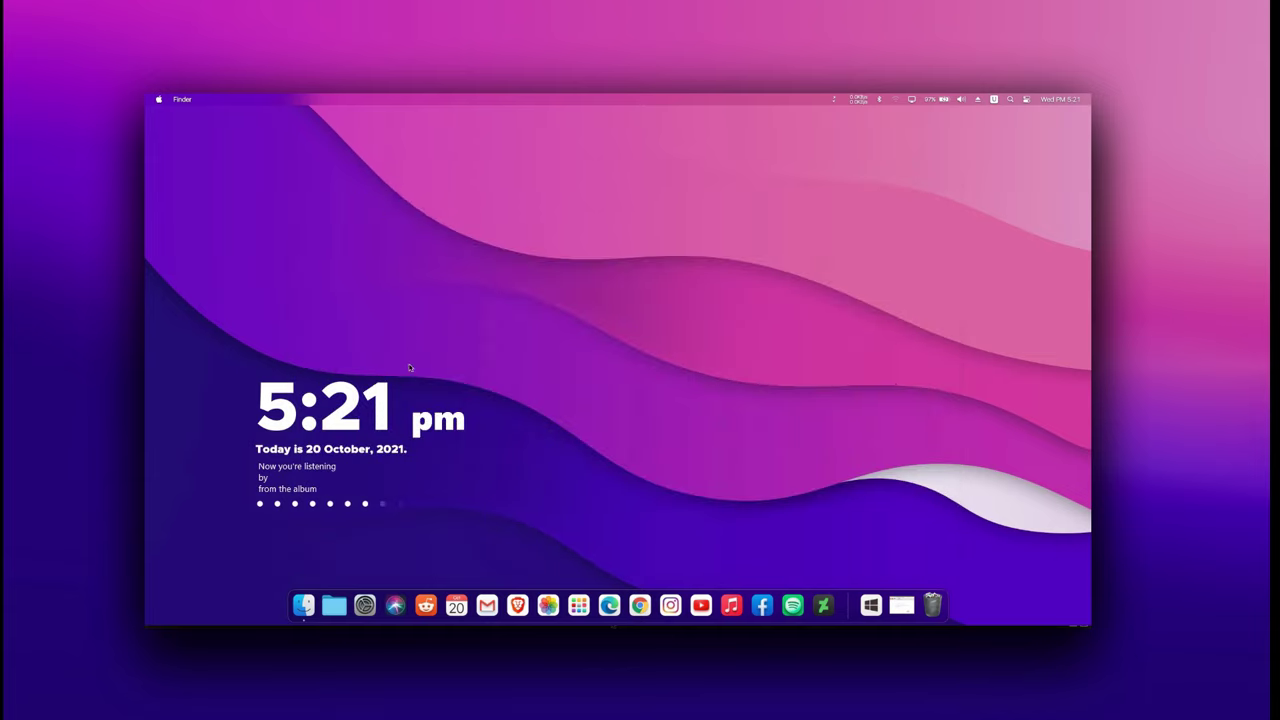
View the dock's fanned-out system tray icons, and the notifications and calendar from the menu bar clock.
mouse_move(305, 600)
left_click(871, 605)
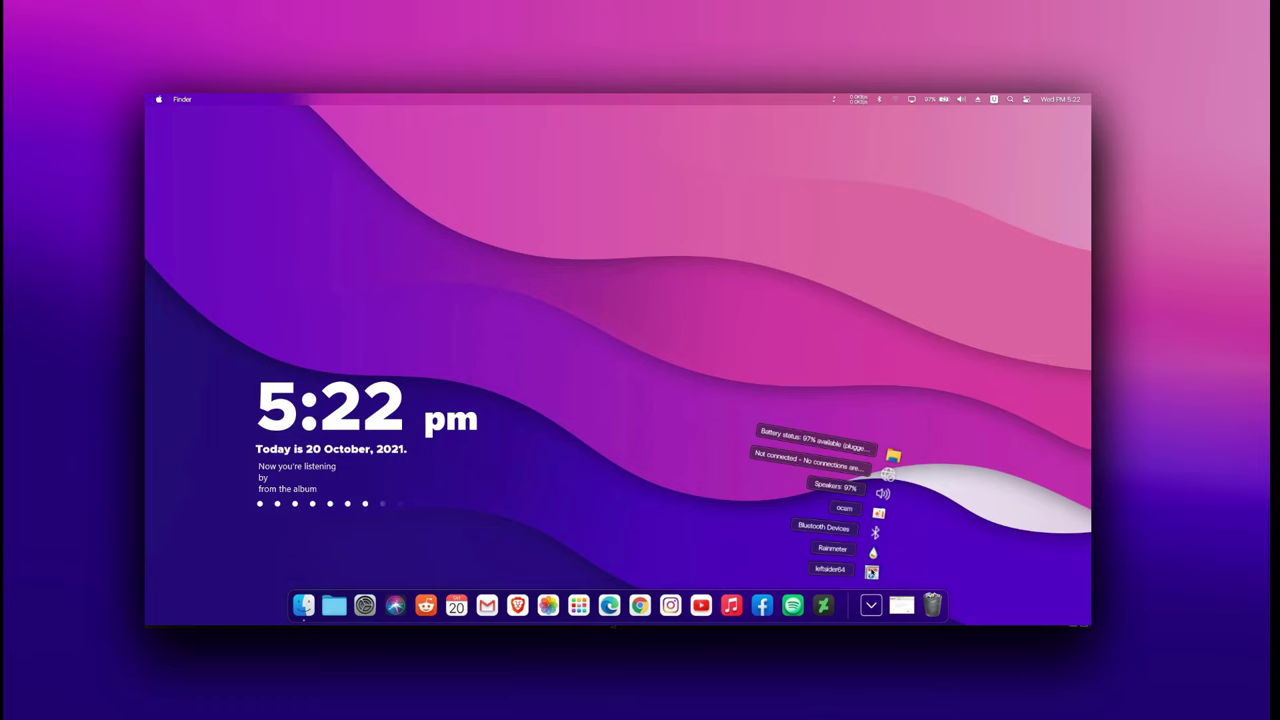
left_click(871, 605)
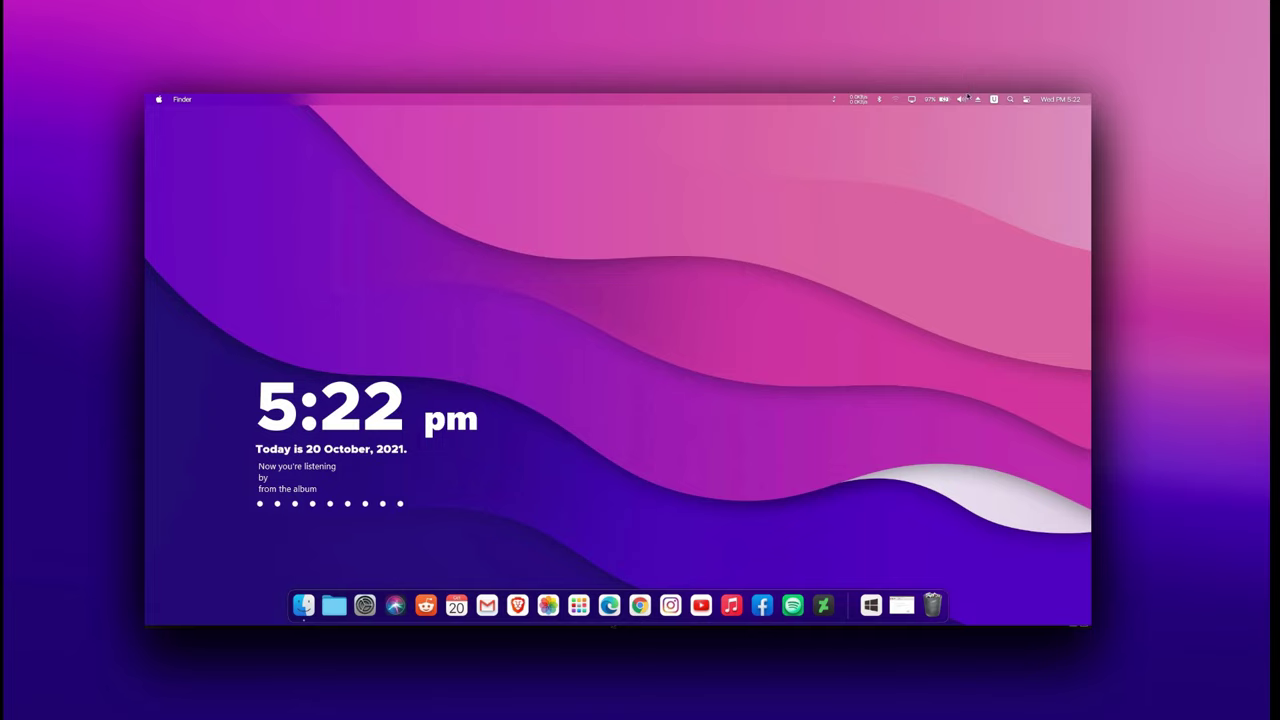
left_click(1055, 100)
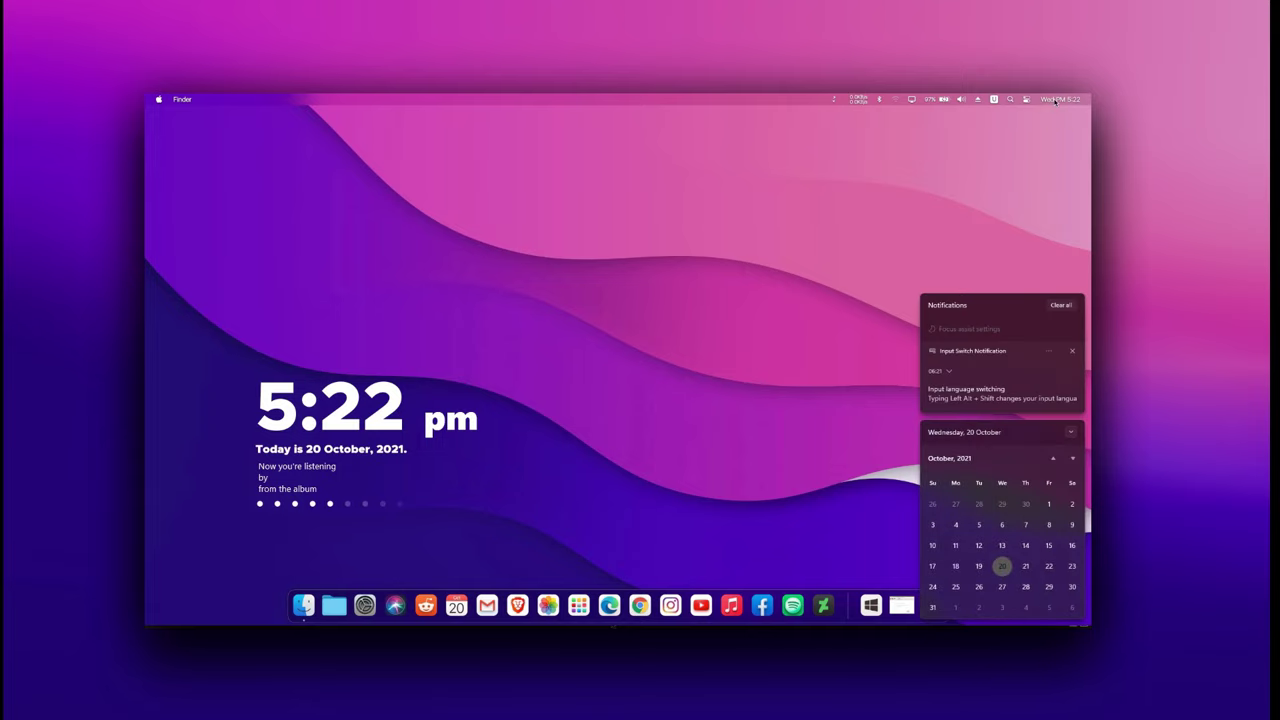
left_click(1051, 125)
Lower the display brightness slightly and turn off Wi-Fi in the control center.
left_click(1027, 100)
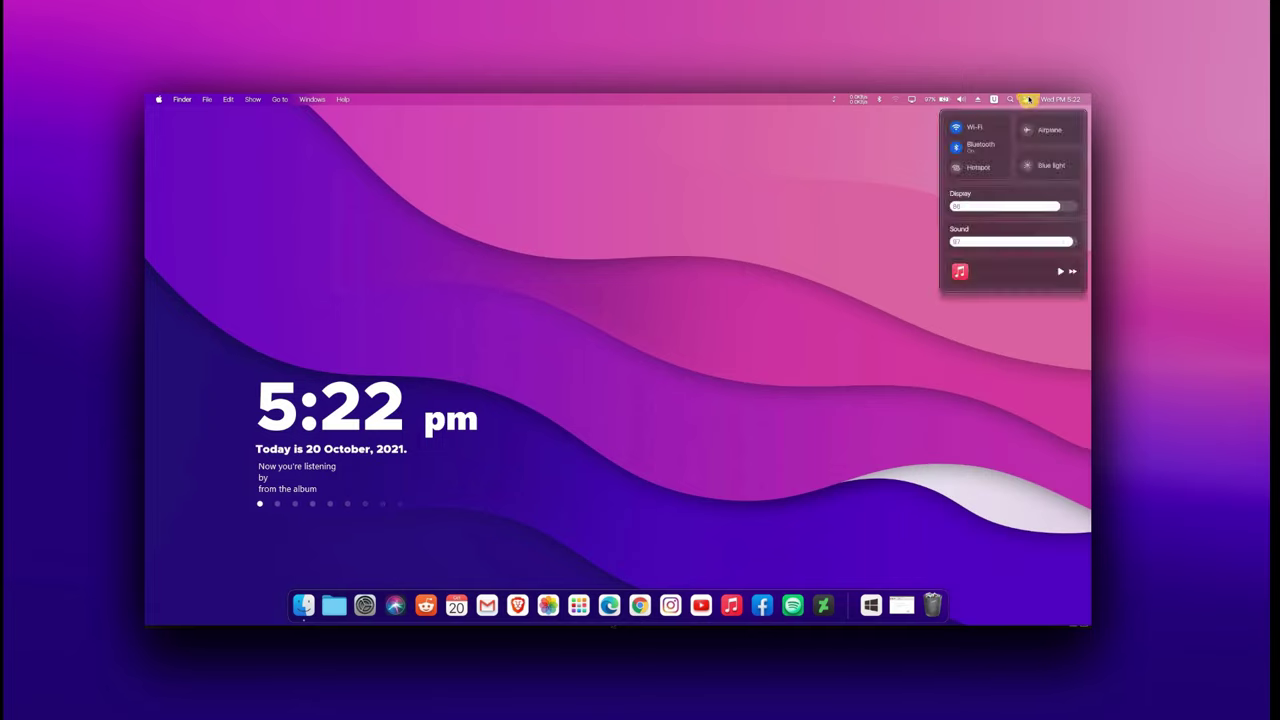
left_click_drag(1053, 207, 1015, 209)
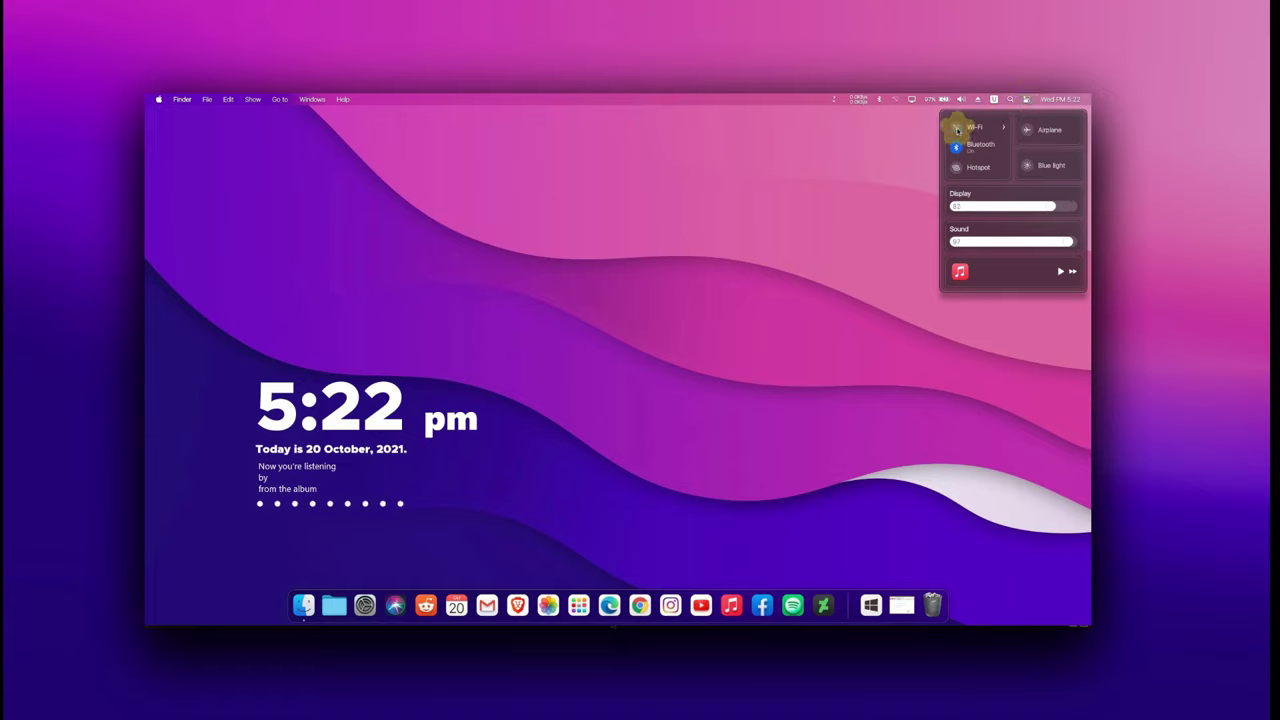
left_click(925, 140)
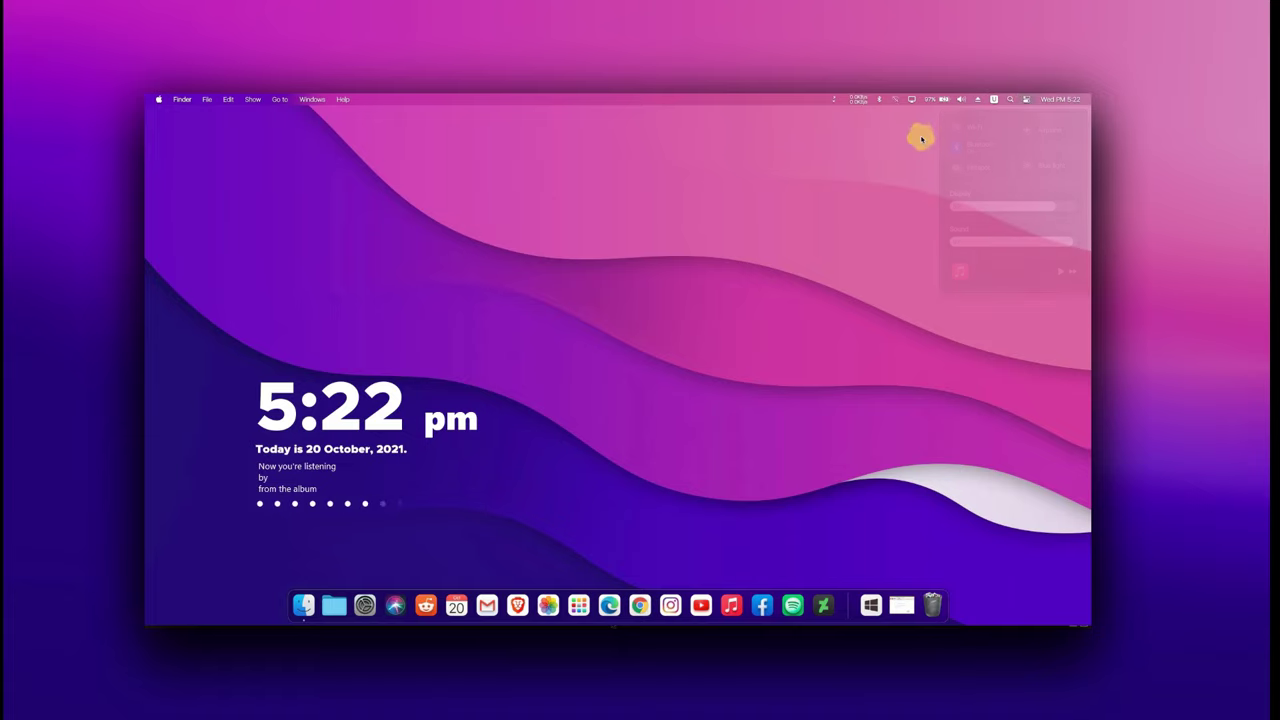
Show the hidden tray apps from the menu bar, and adjust the system volume in the Sound controls.
left_click(979, 99)
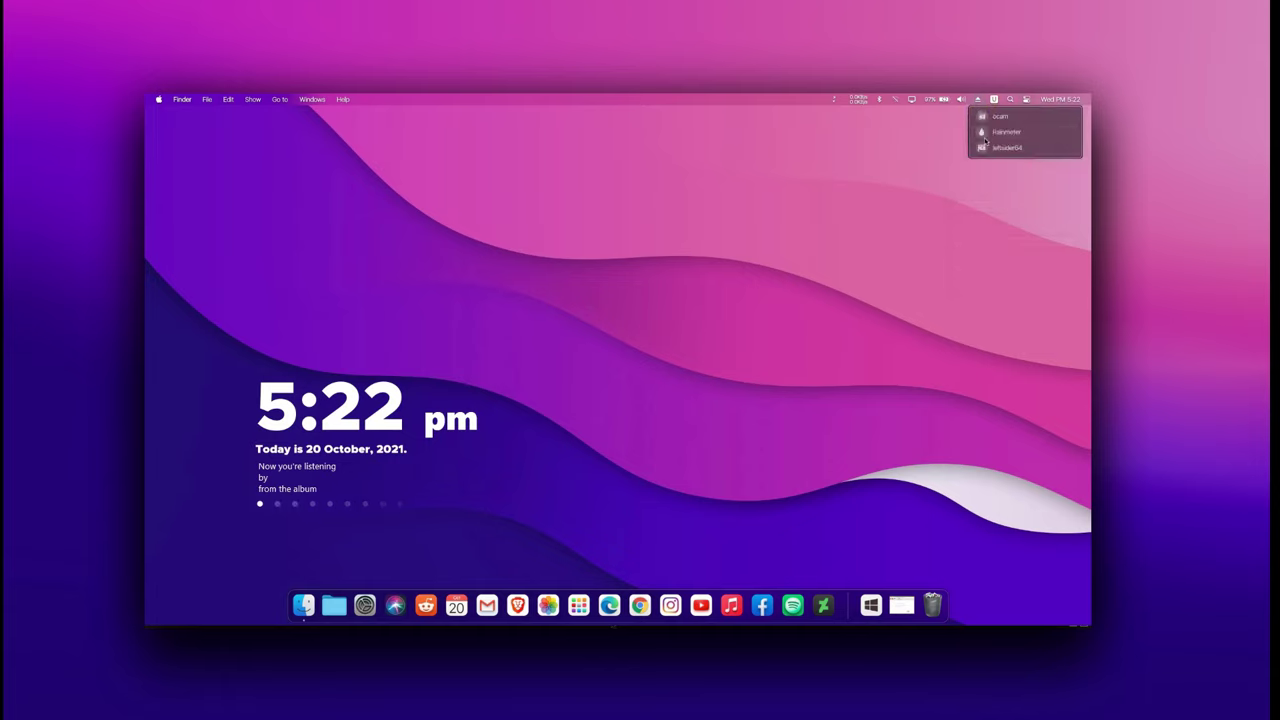
left_click(961, 100)
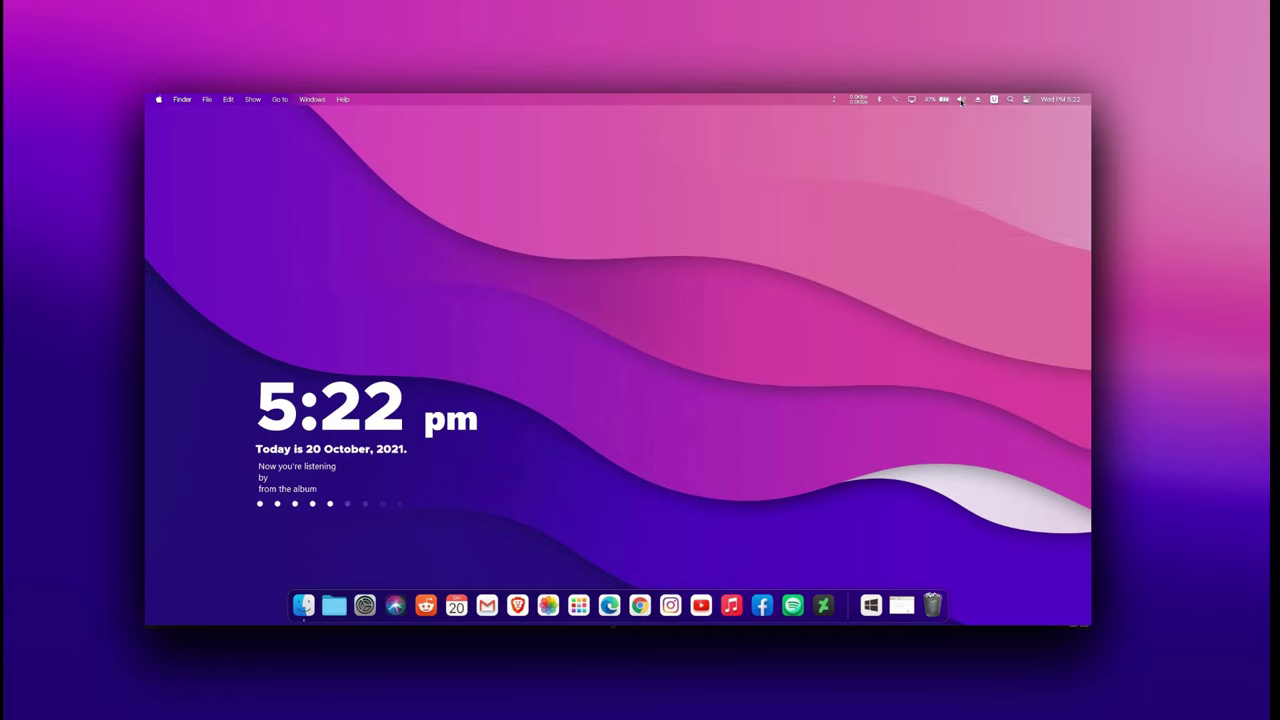
left_click(961, 100)
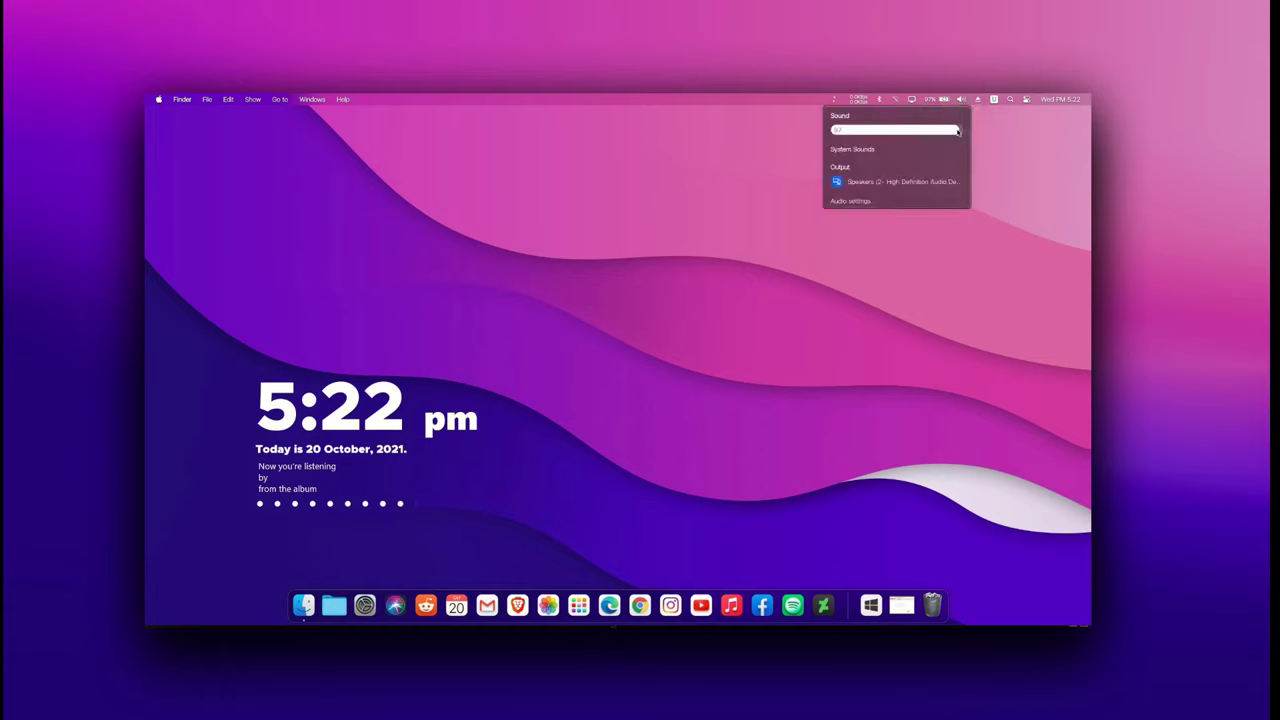
left_click_drag(932, 133, 895, 135)
left_click(810, 145)
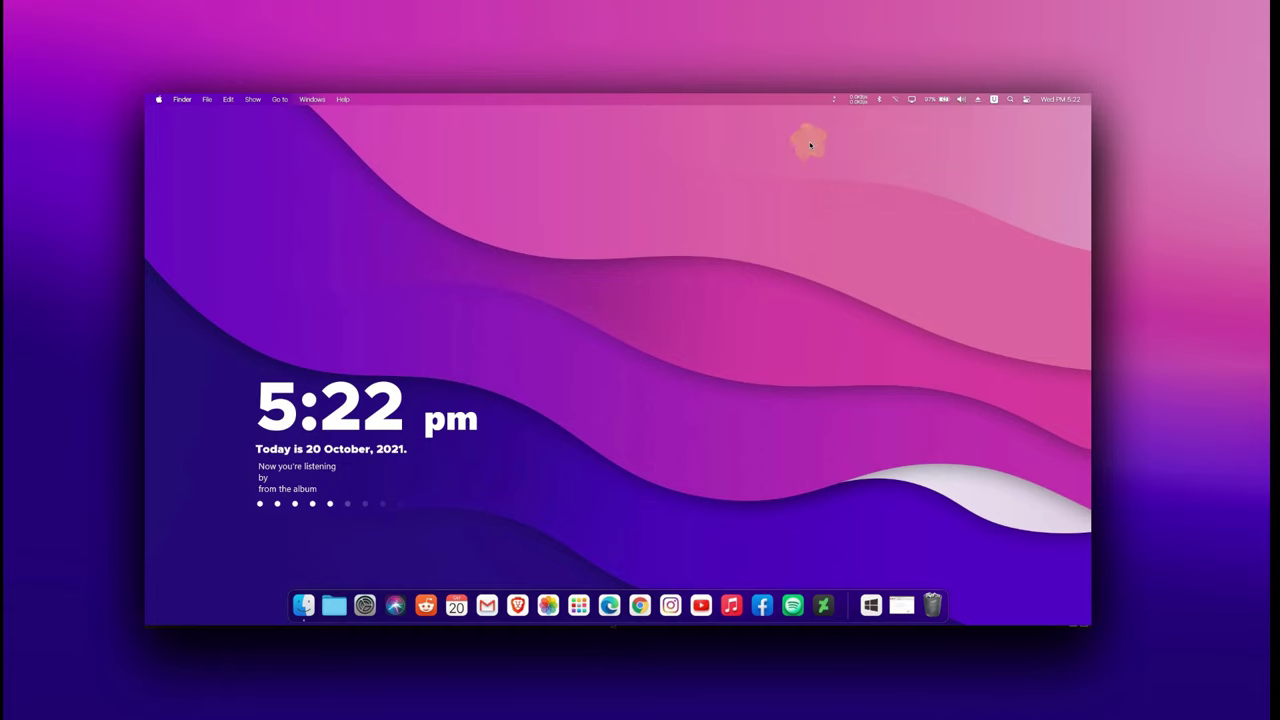
View the Bluetooth and Wi-Fi controls from the menu bar and close them.
left_click(881, 100)
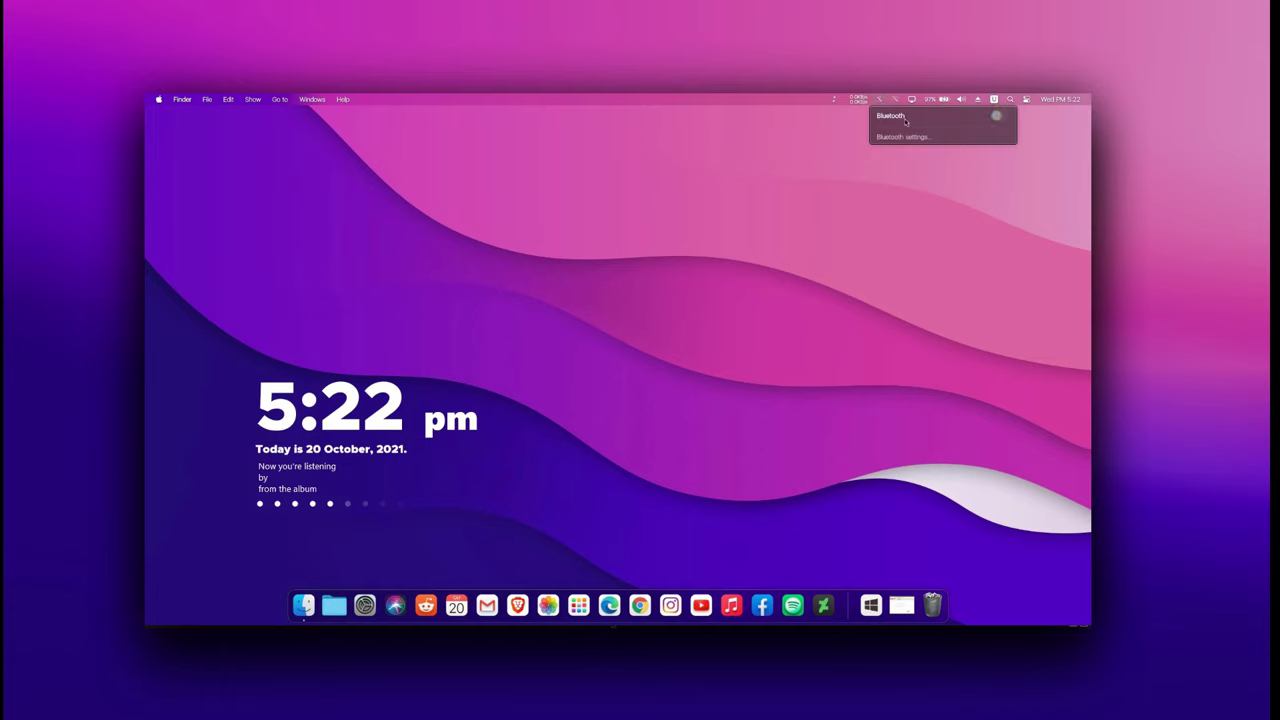
left_click(900, 101)
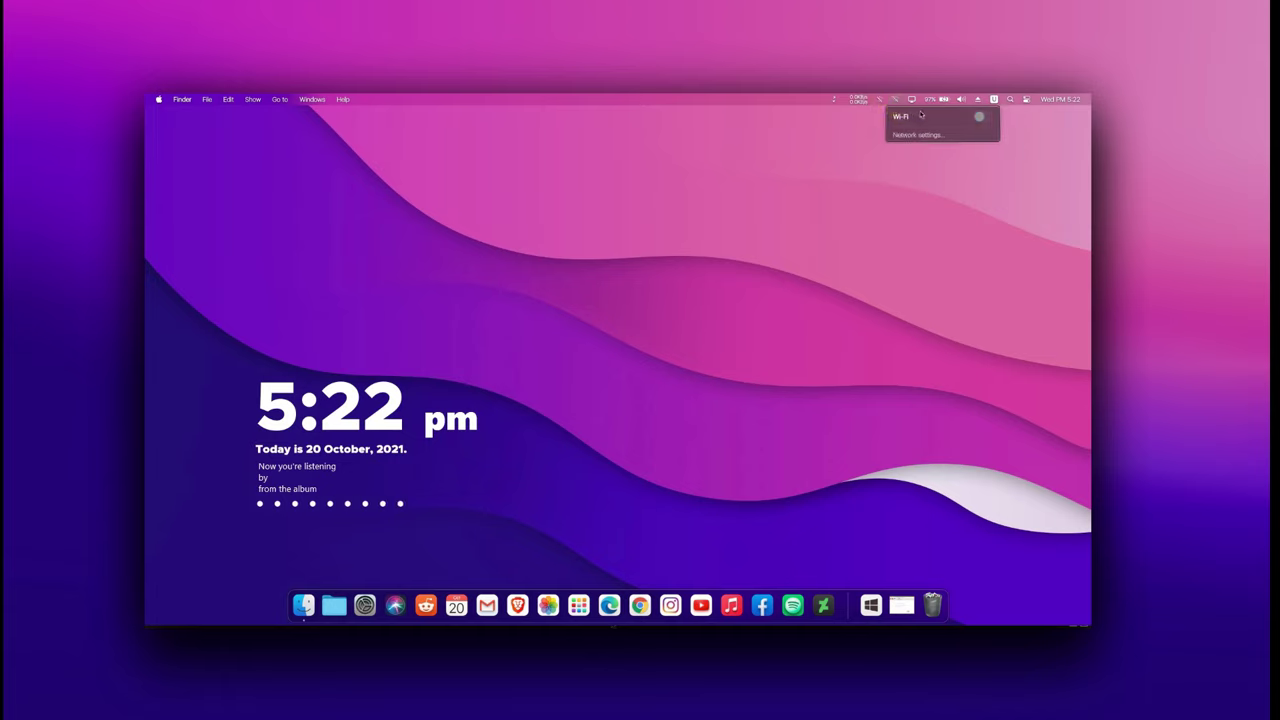
left_click(935, 175)
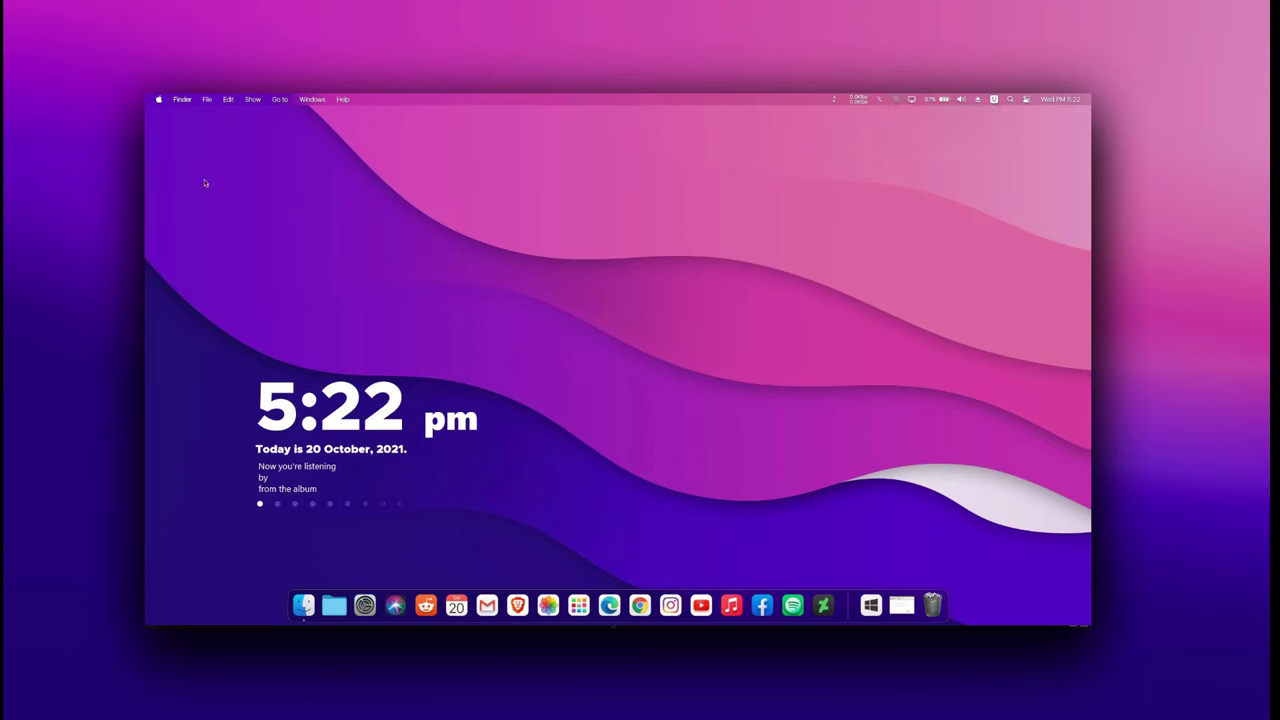
Show the Apple menu's system commands and the Start menu's program list from the menu bar, and close both.
left_click(159, 100)
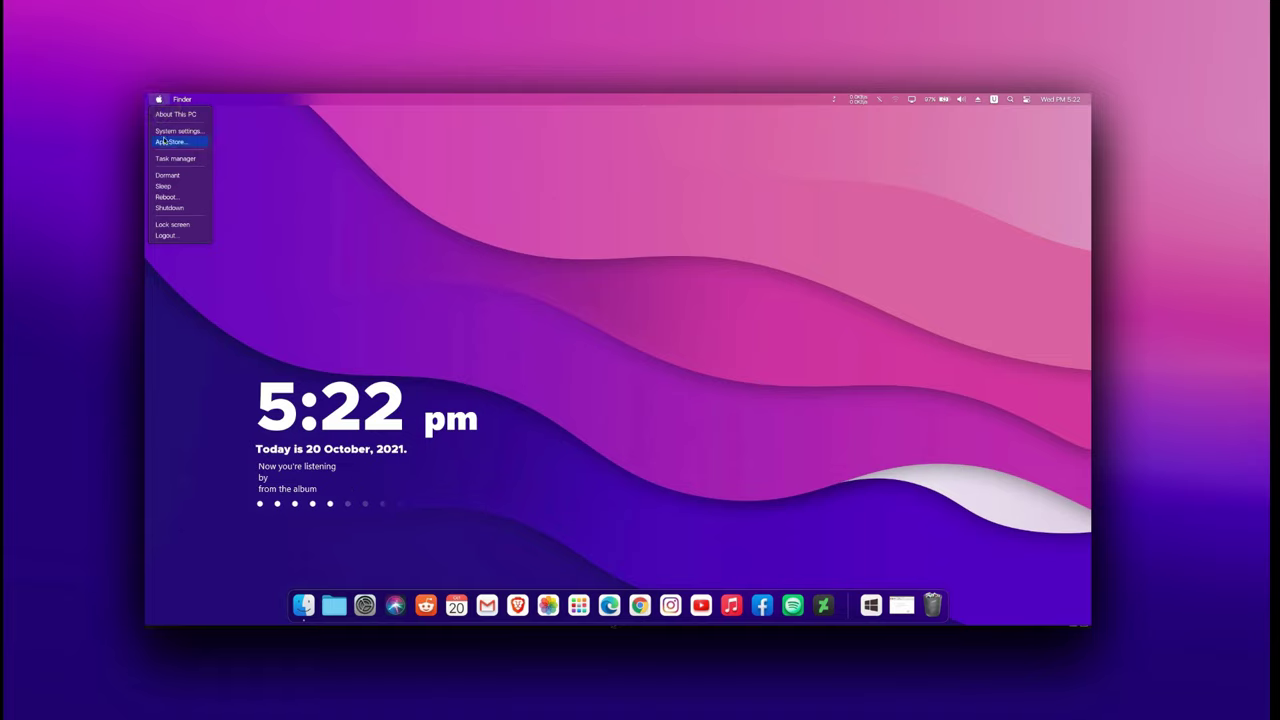
left_click(158, 100)
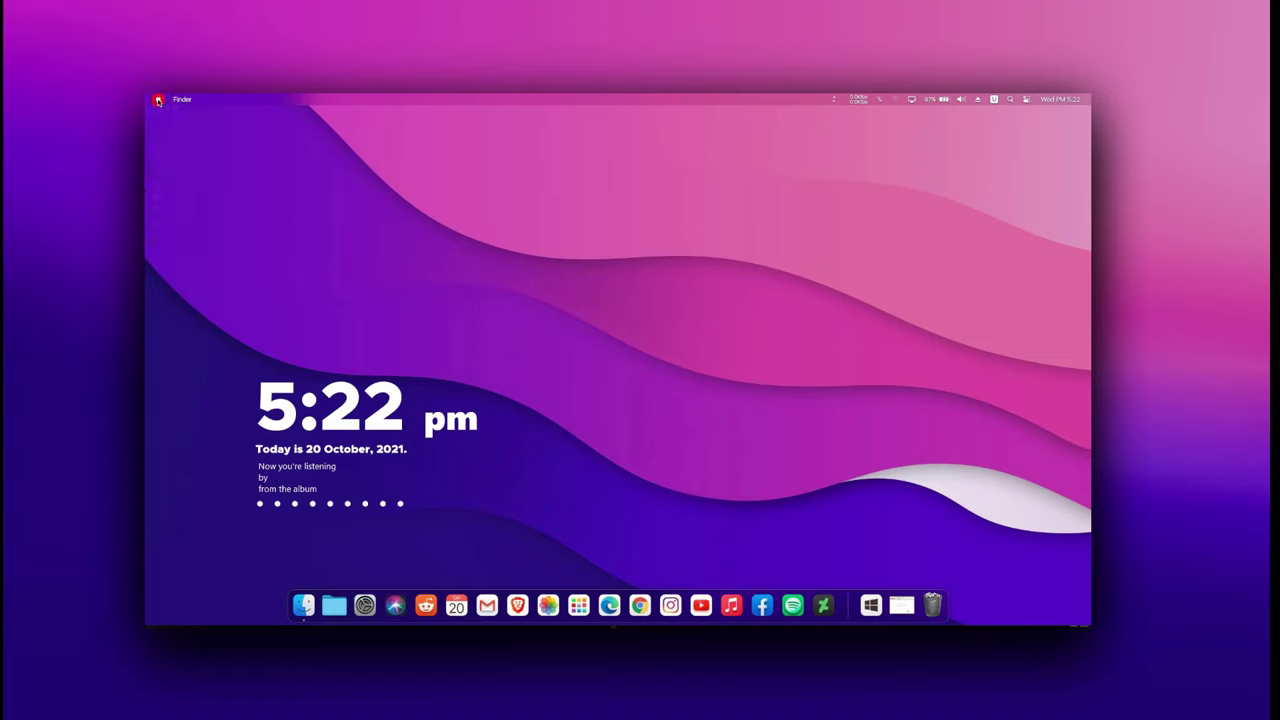
left_click(158, 100)
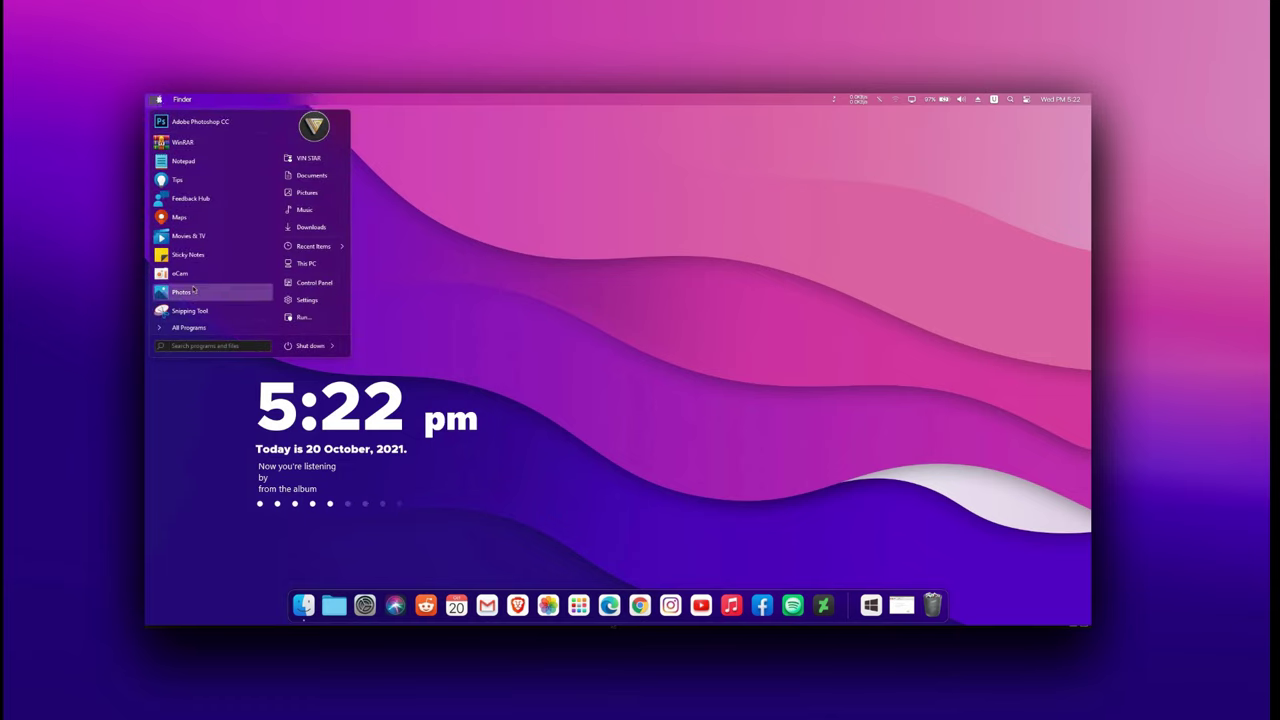
left_click(373, 158)
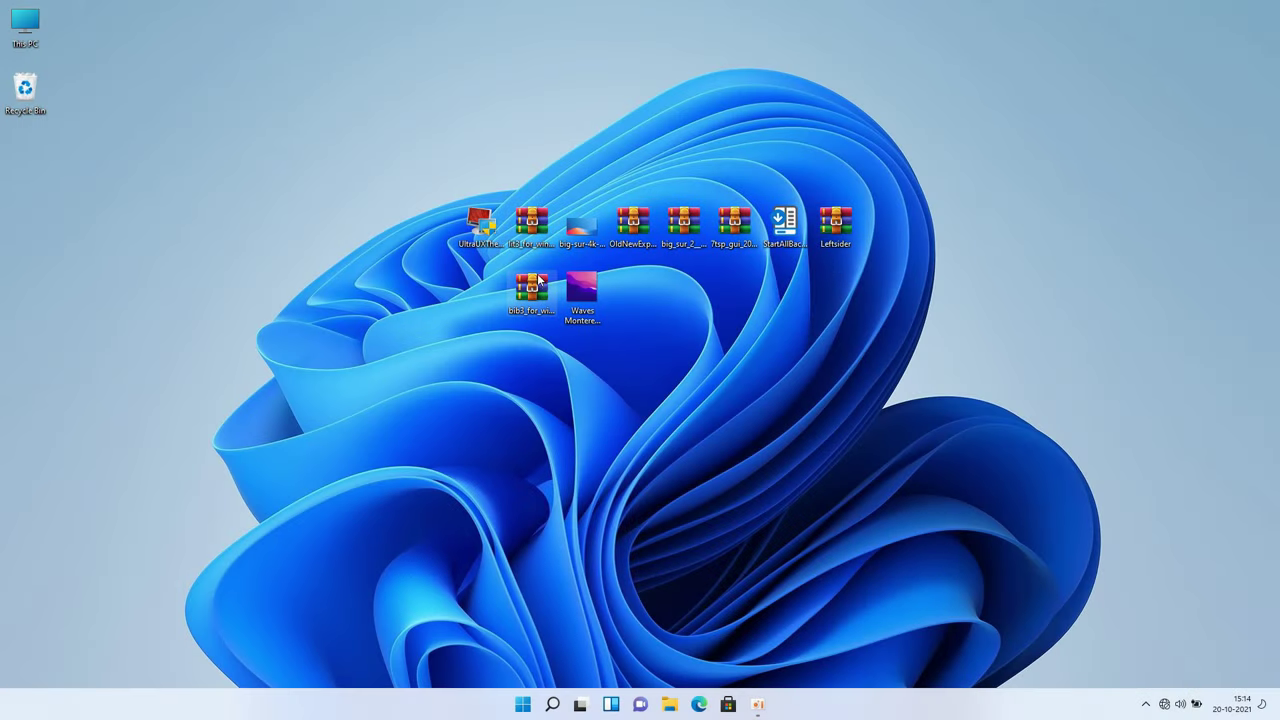
Run the UltraUXThemePatcher 4.2.1 setup from the desktop, accept the license terms and complete the installation.
double_click(498, 225)
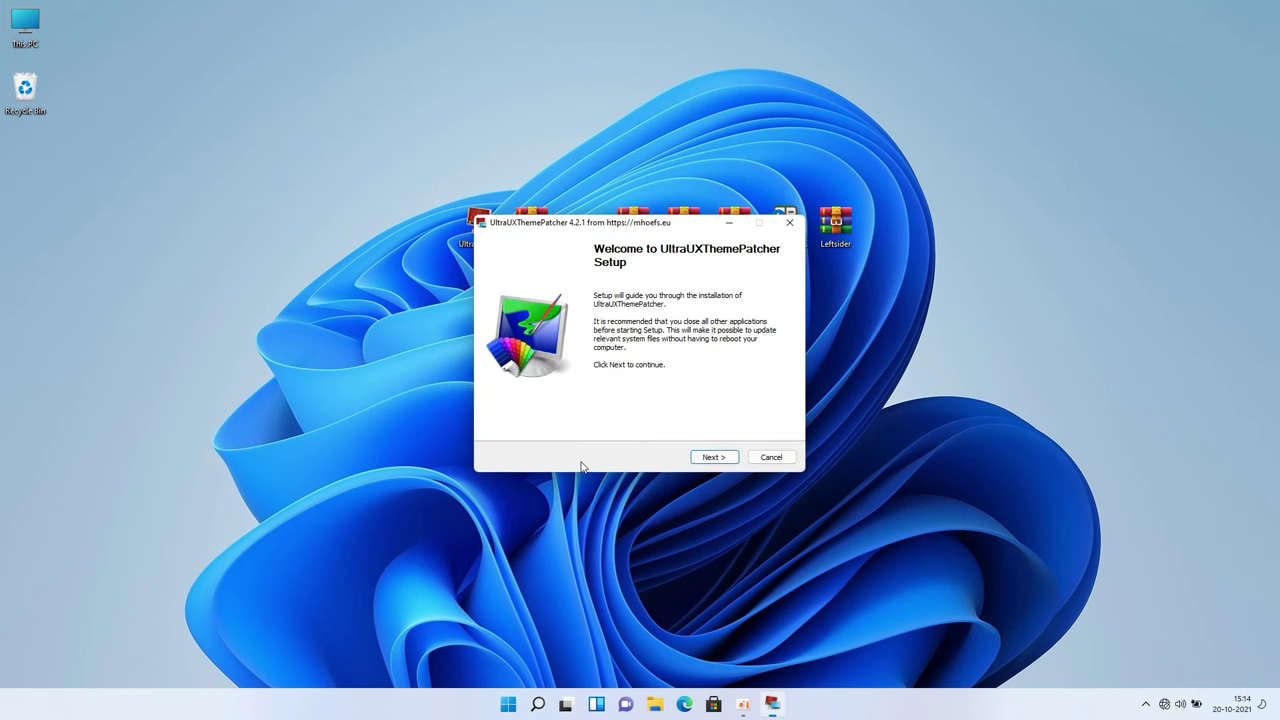
left_click(712, 458)
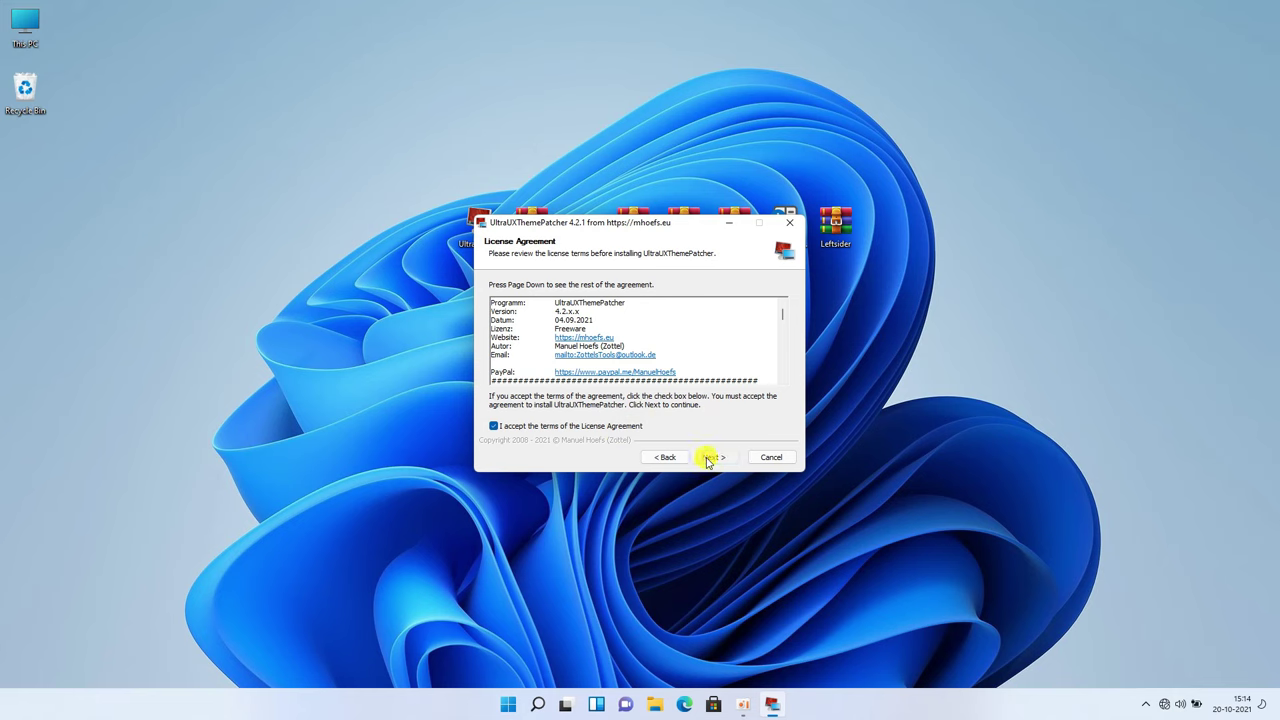
left_click(710, 457)
left_click(710, 457)
left_click(710, 457)
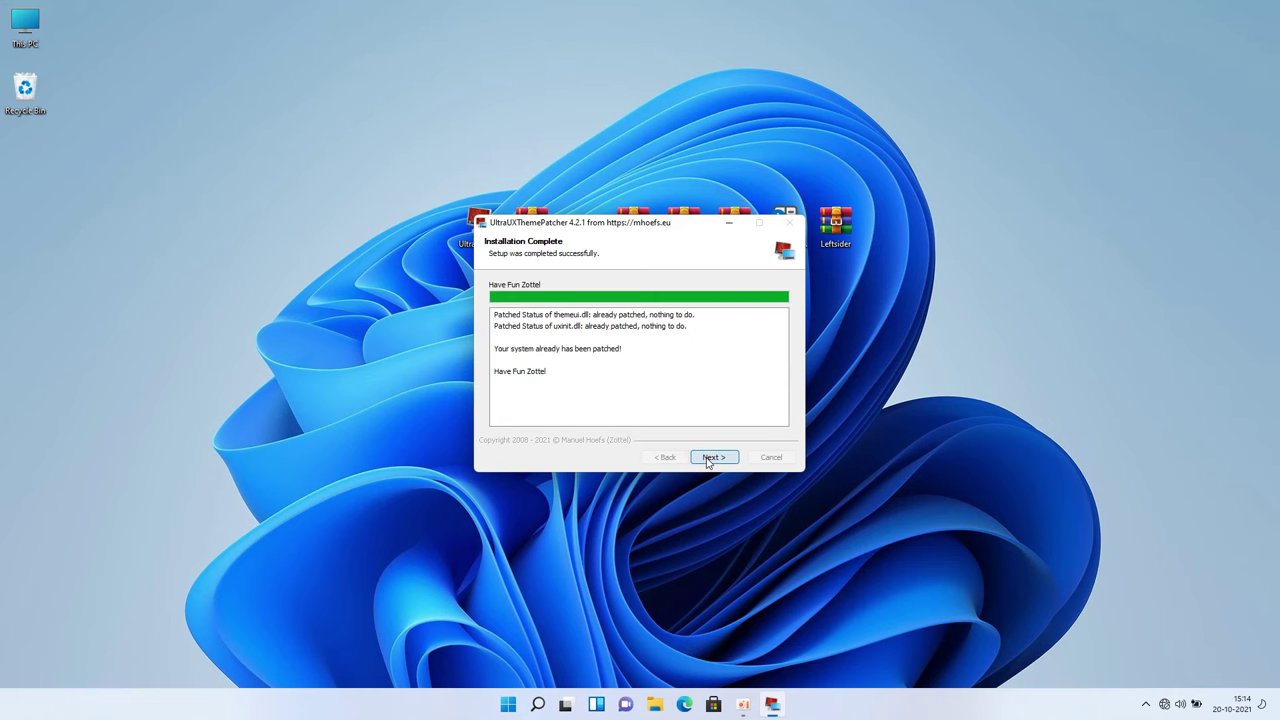
left_click(709, 459)
left_click(709, 458)
left_click(709, 458)
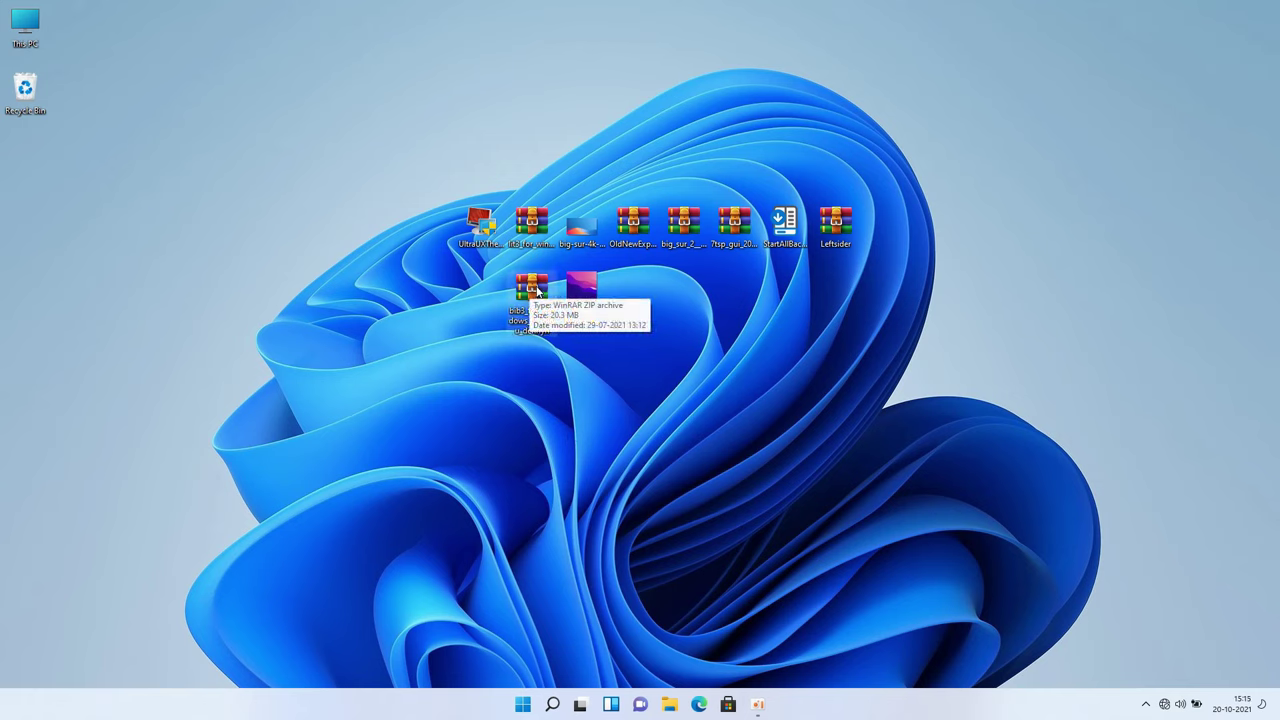
Extract the lit3 and bib3 theme archives into their own folders on the desktop with WinRAR's default options.
right_click(534, 228)
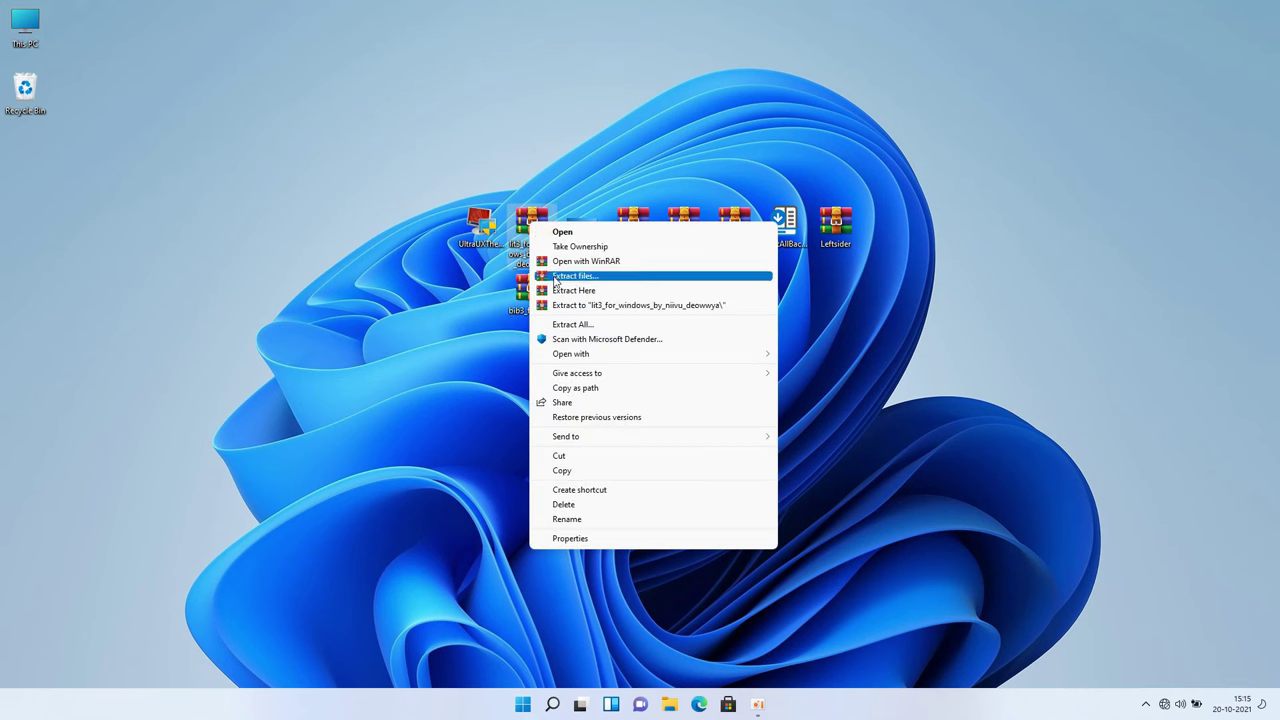
left_click(558, 276)
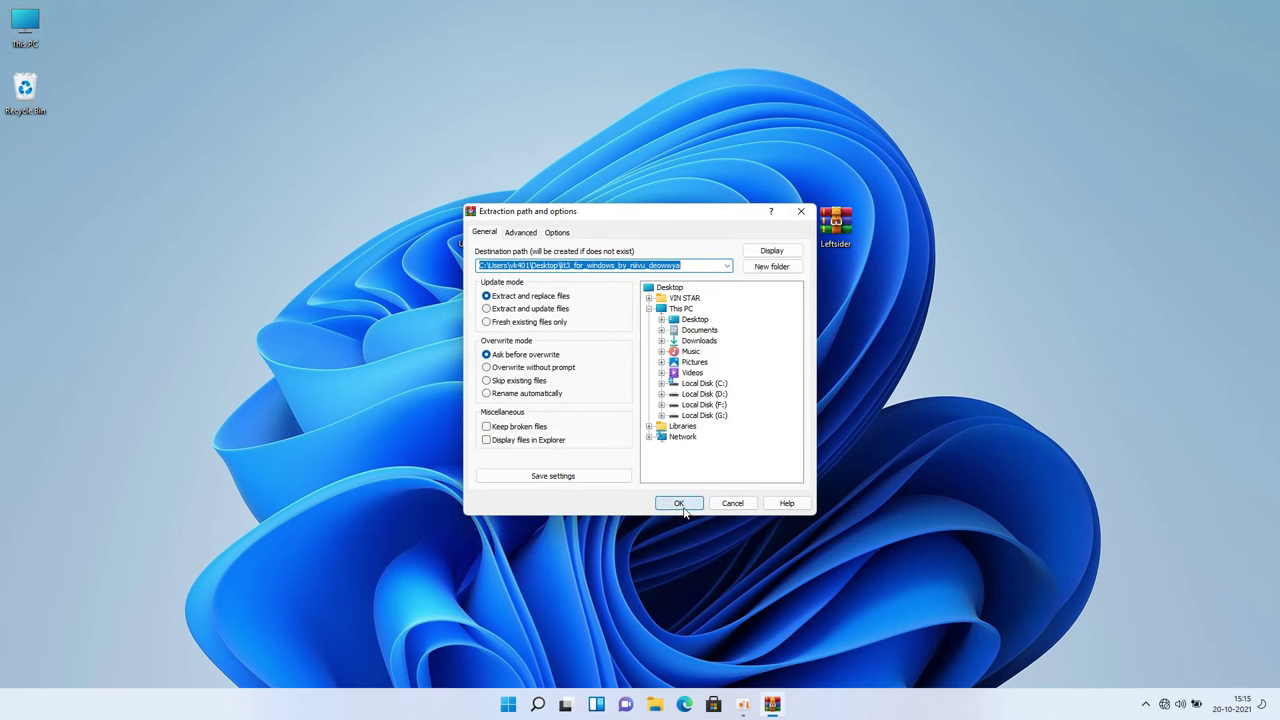
left_click(680, 505)
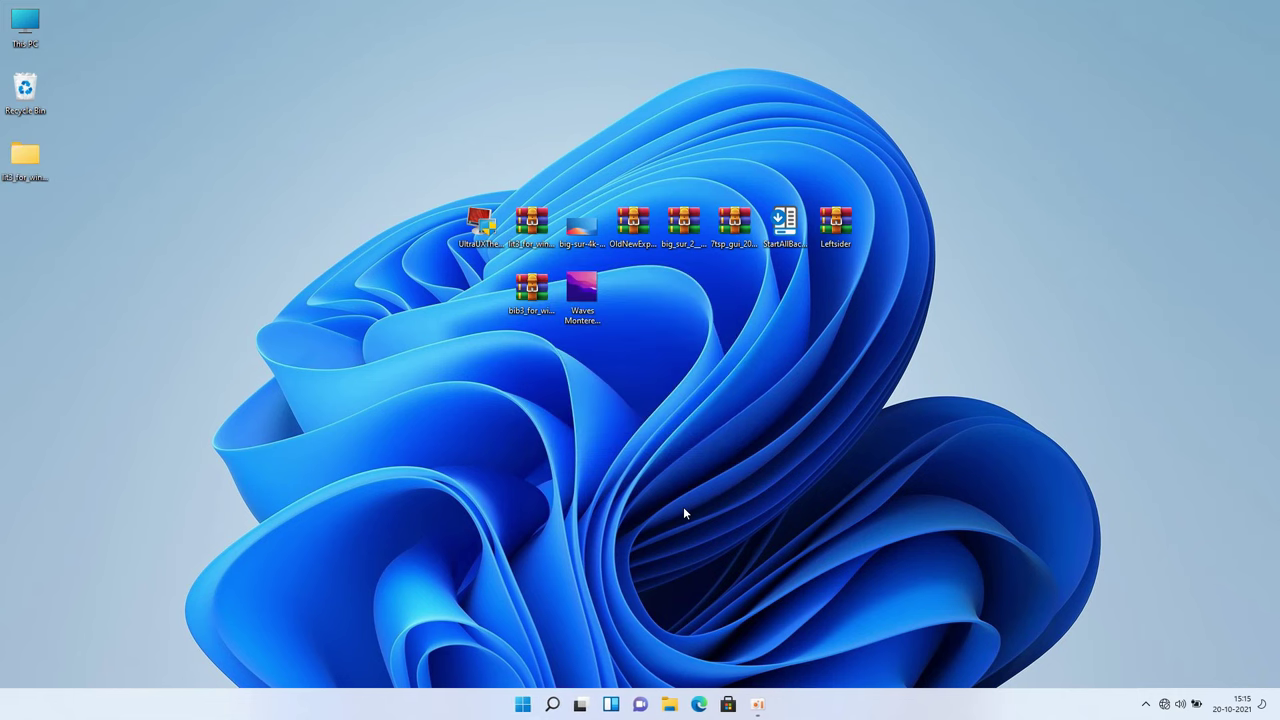
right_click(539, 300)
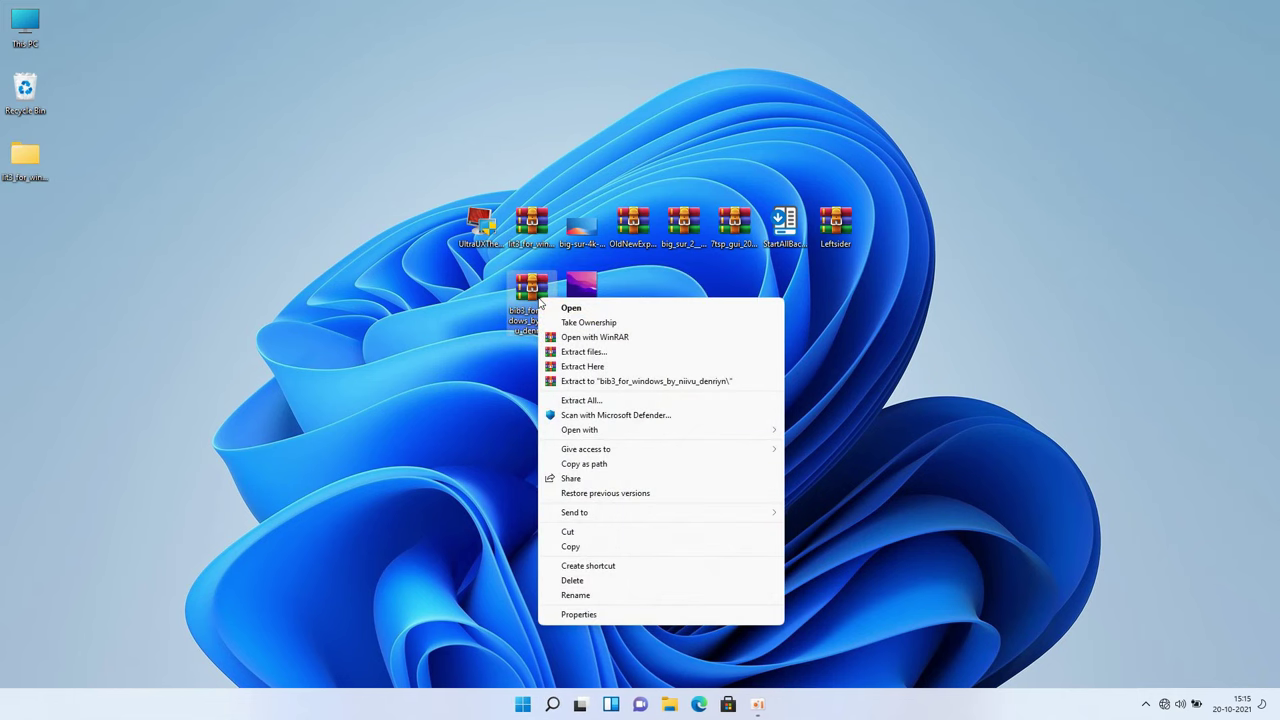
left_click(571, 356)
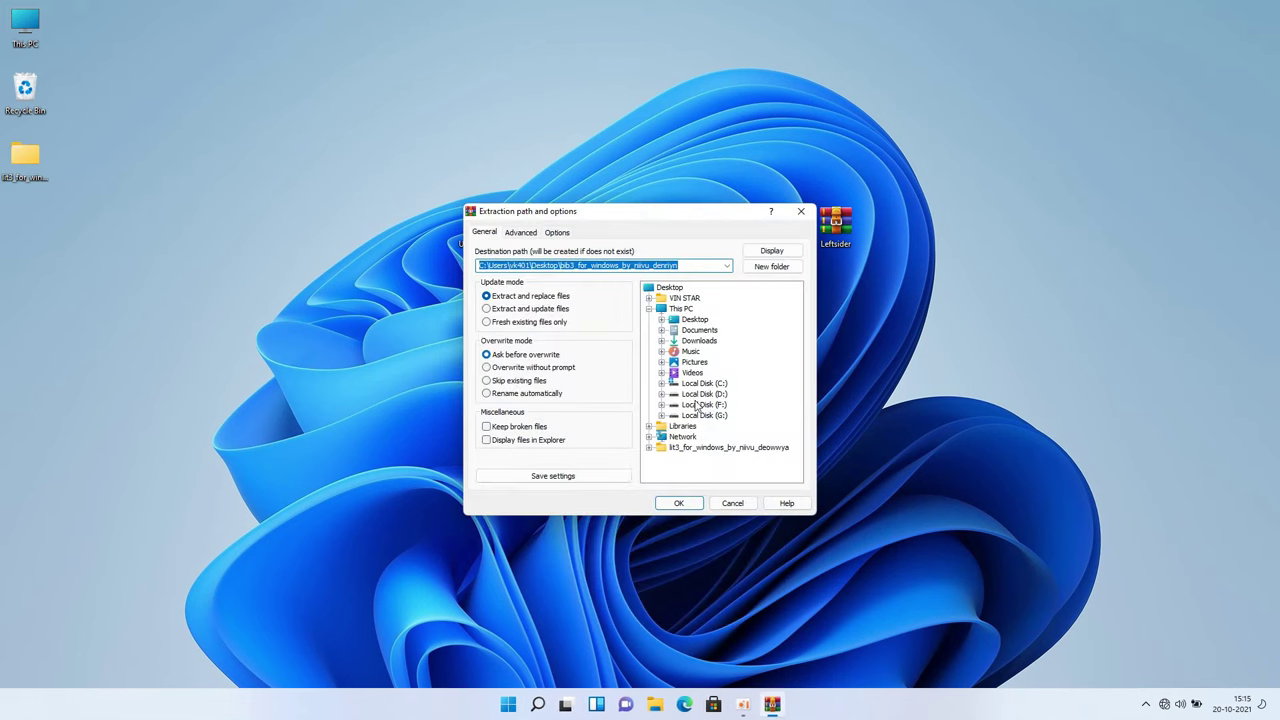
left_click(677, 502)
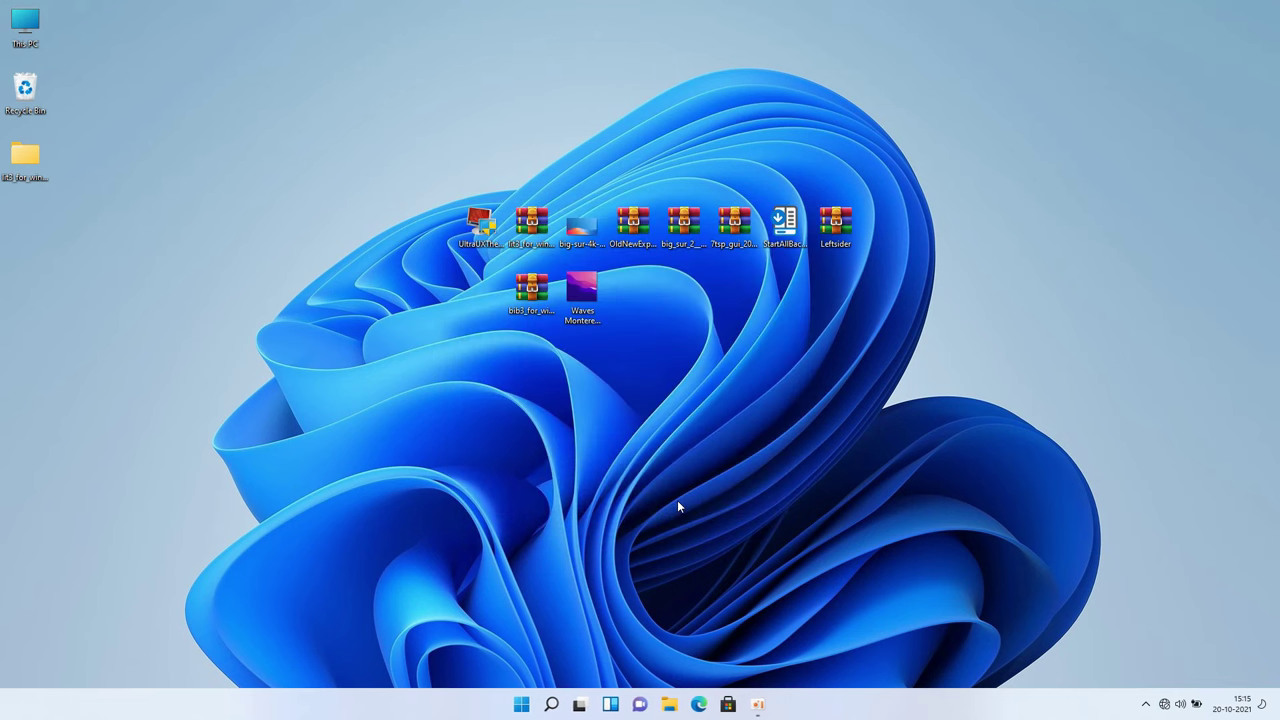
Open the extracted lit3 folder in a maximized window and go to LIT3 for Windows - UPDATED AUG 12 2021 > Windows Themes.
double_click(24, 160)
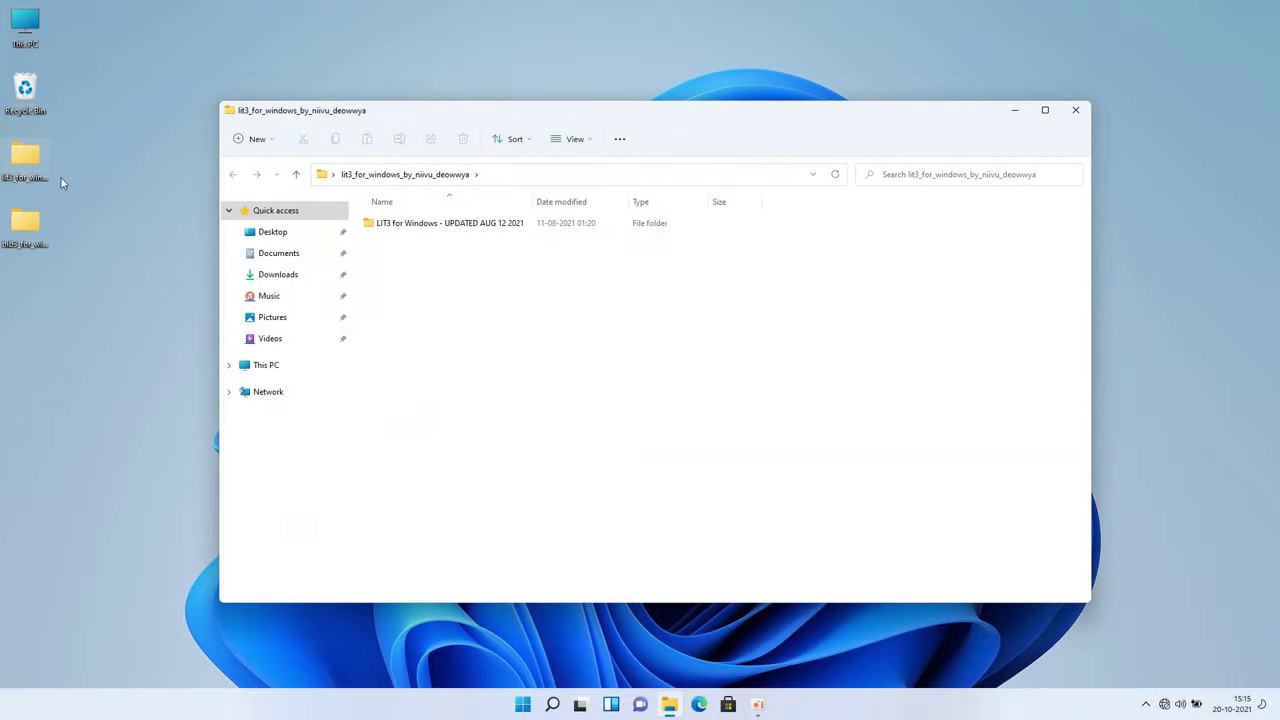
double_click(505, 112)
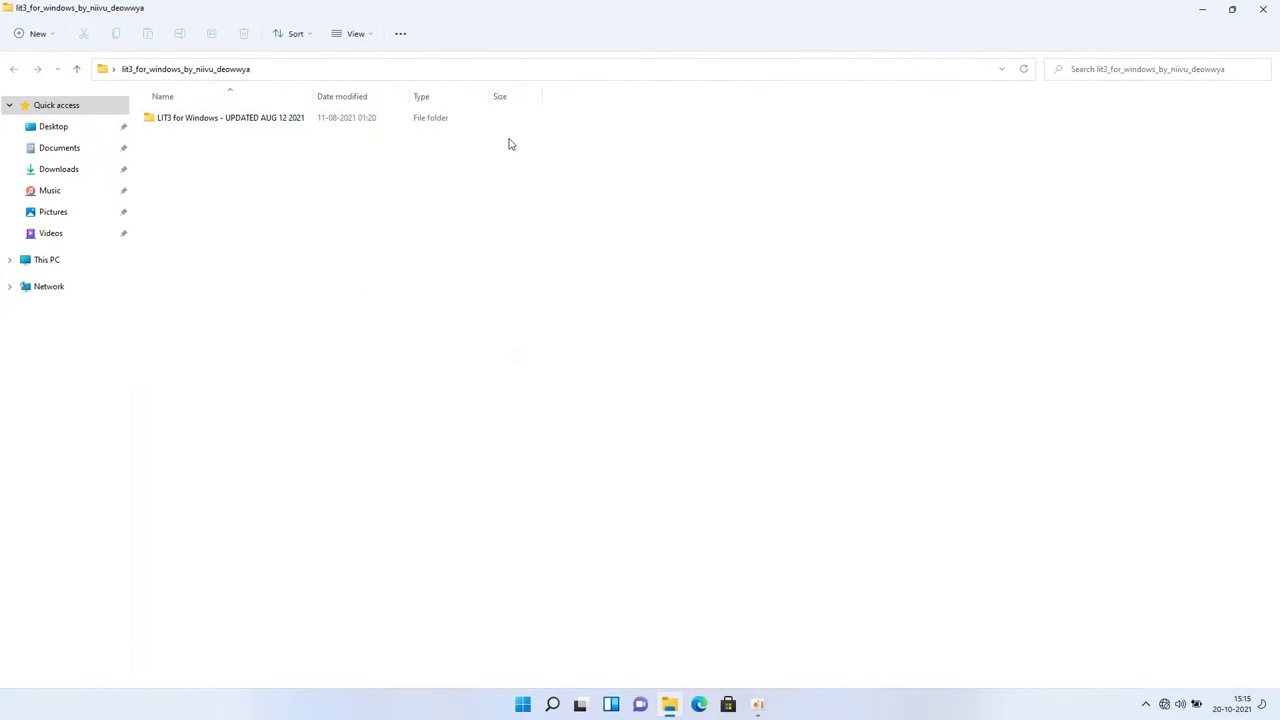
double_click(183, 121)
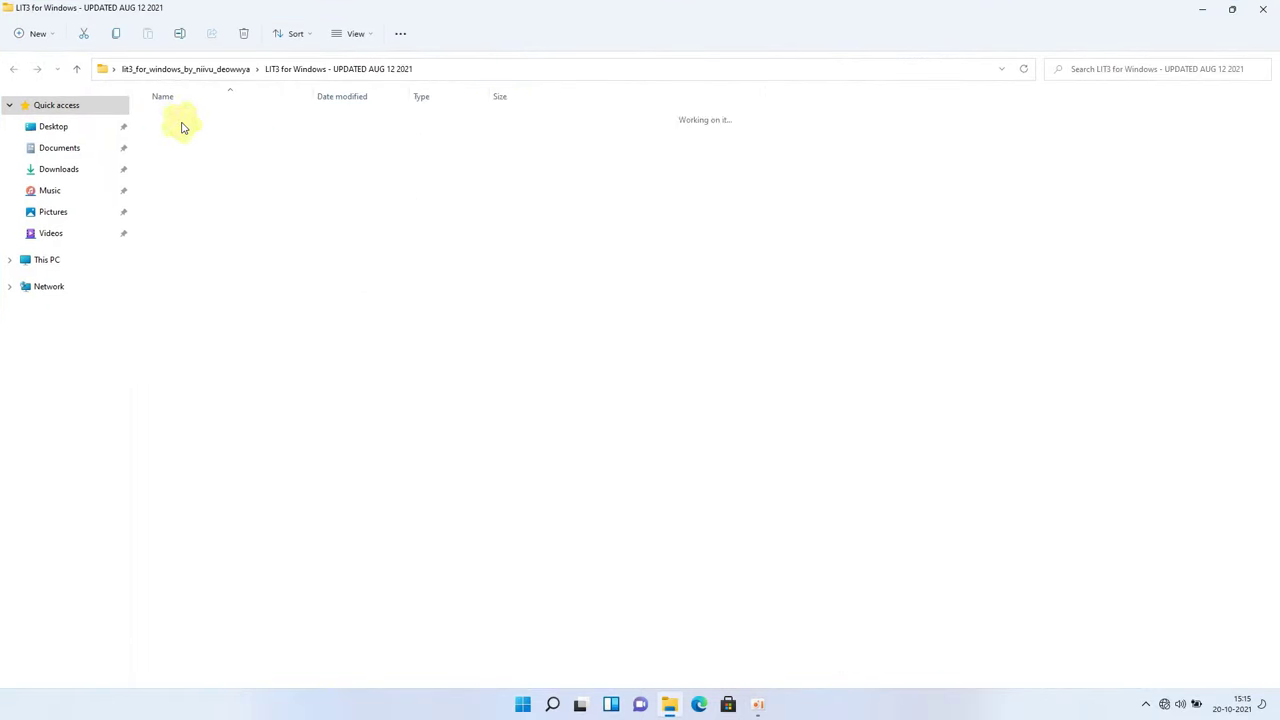
left_click(197, 142)
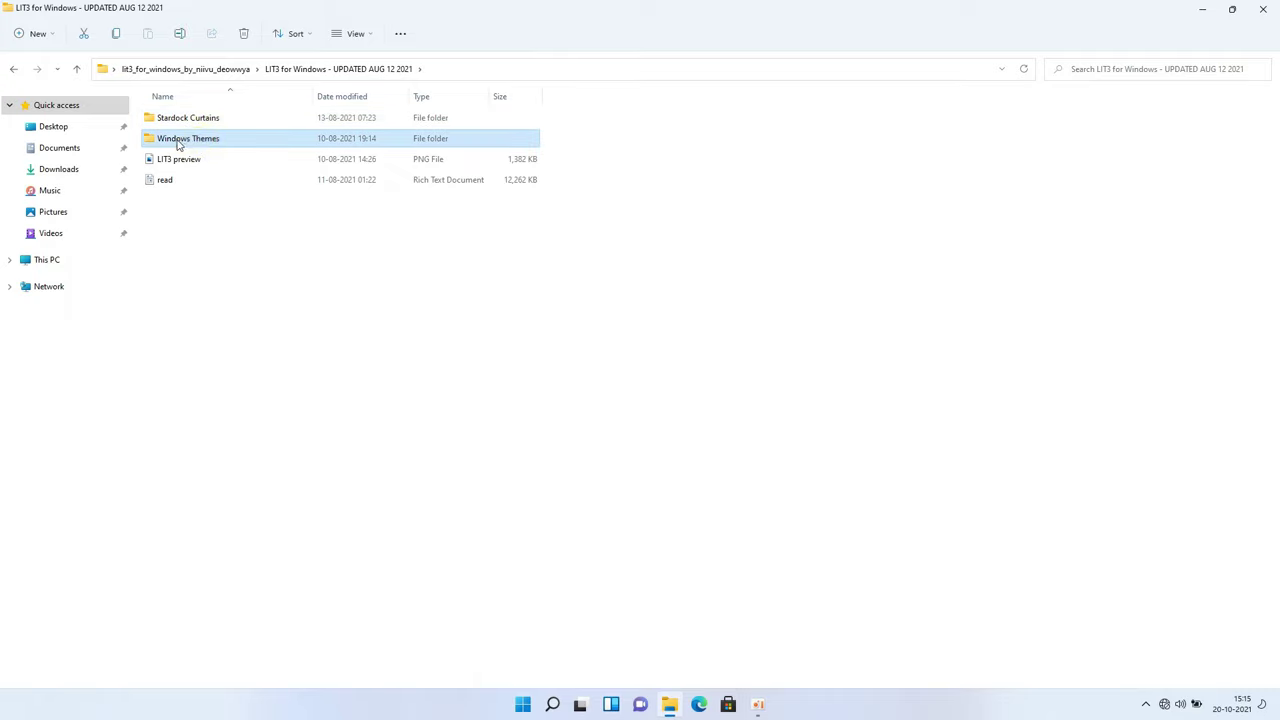
double_click(230, 144)
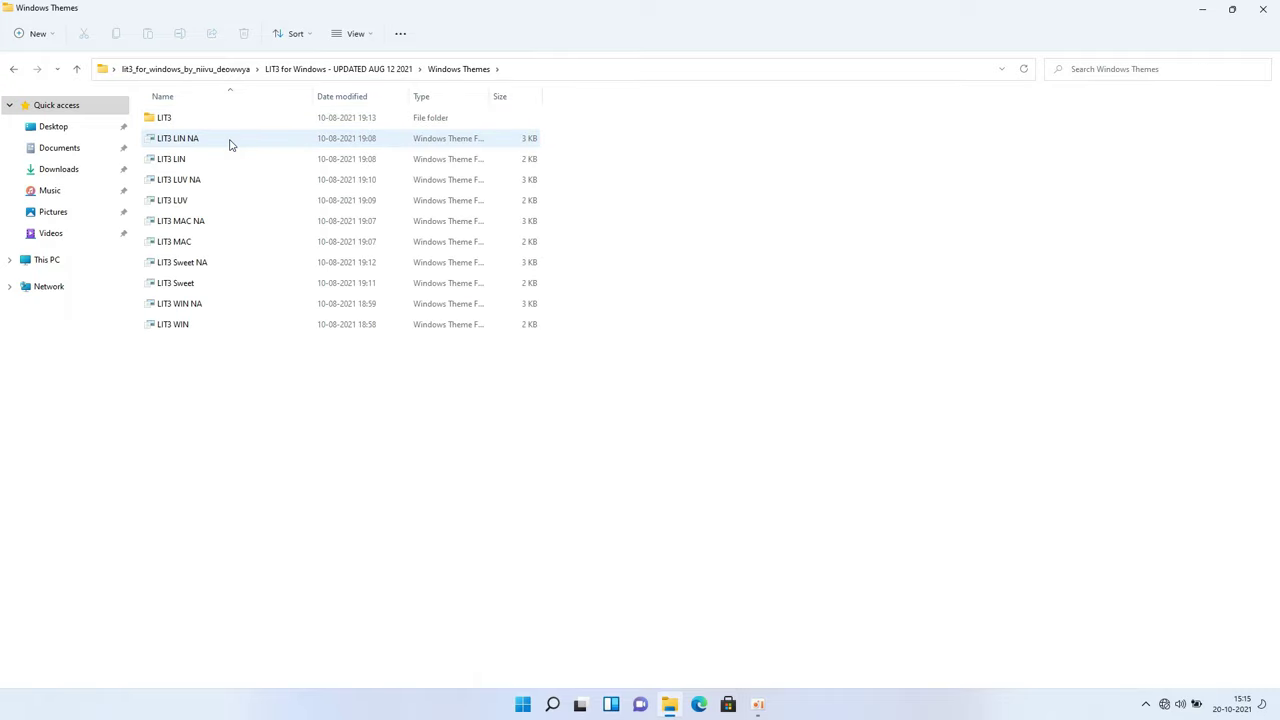
Copy the LIT3 folder and the LIT3 MAC theme file together.
left_click(193, 120)
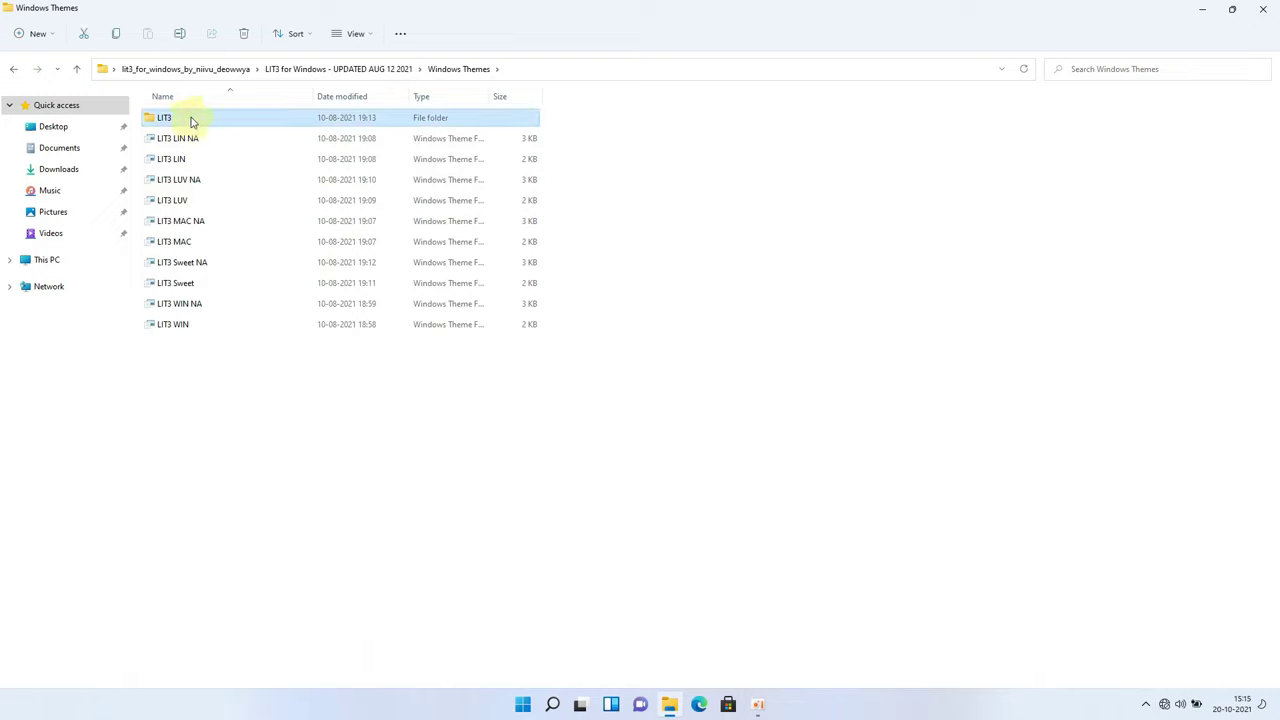
left_click(206, 242, "ctrl")
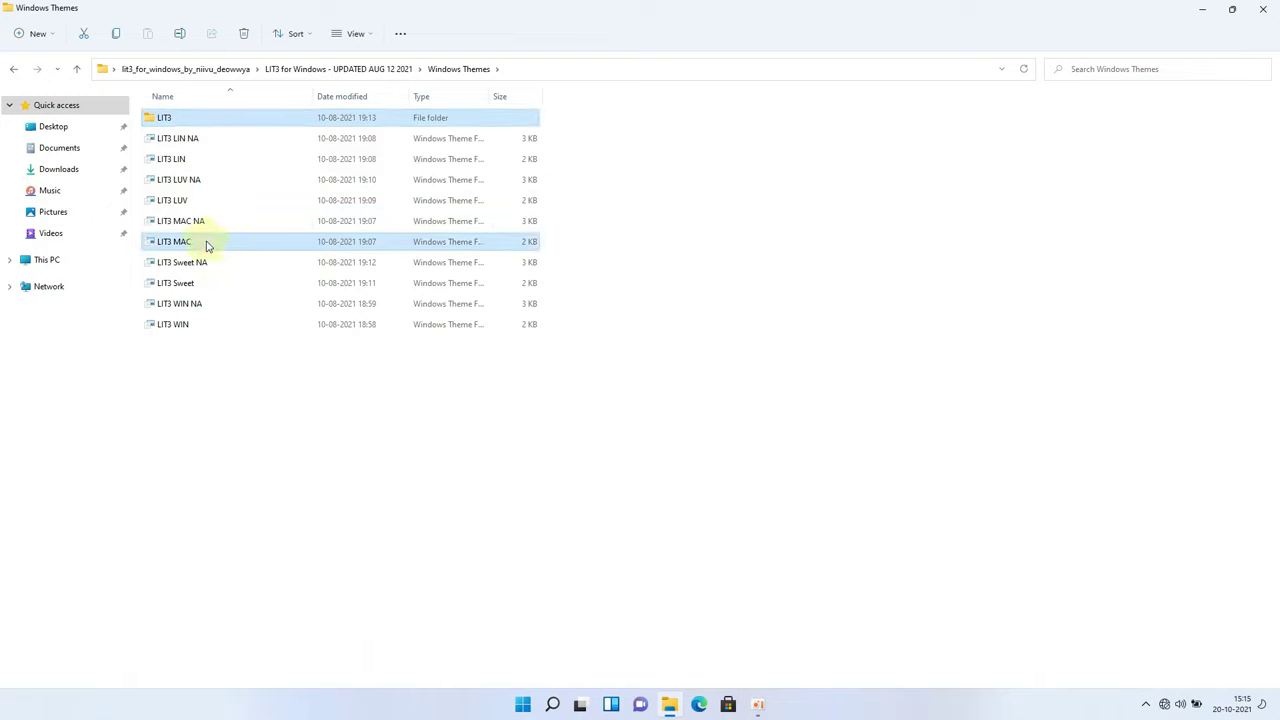
right_click(206, 242)
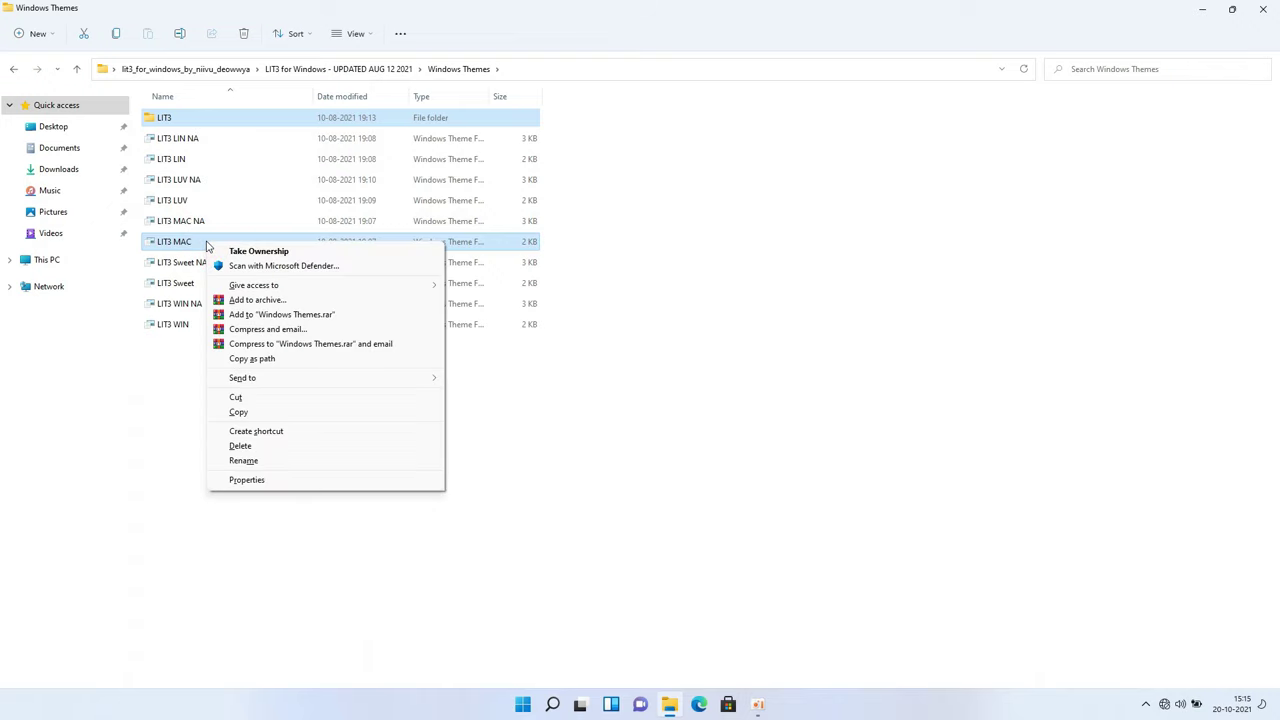
left_click(260, 414)
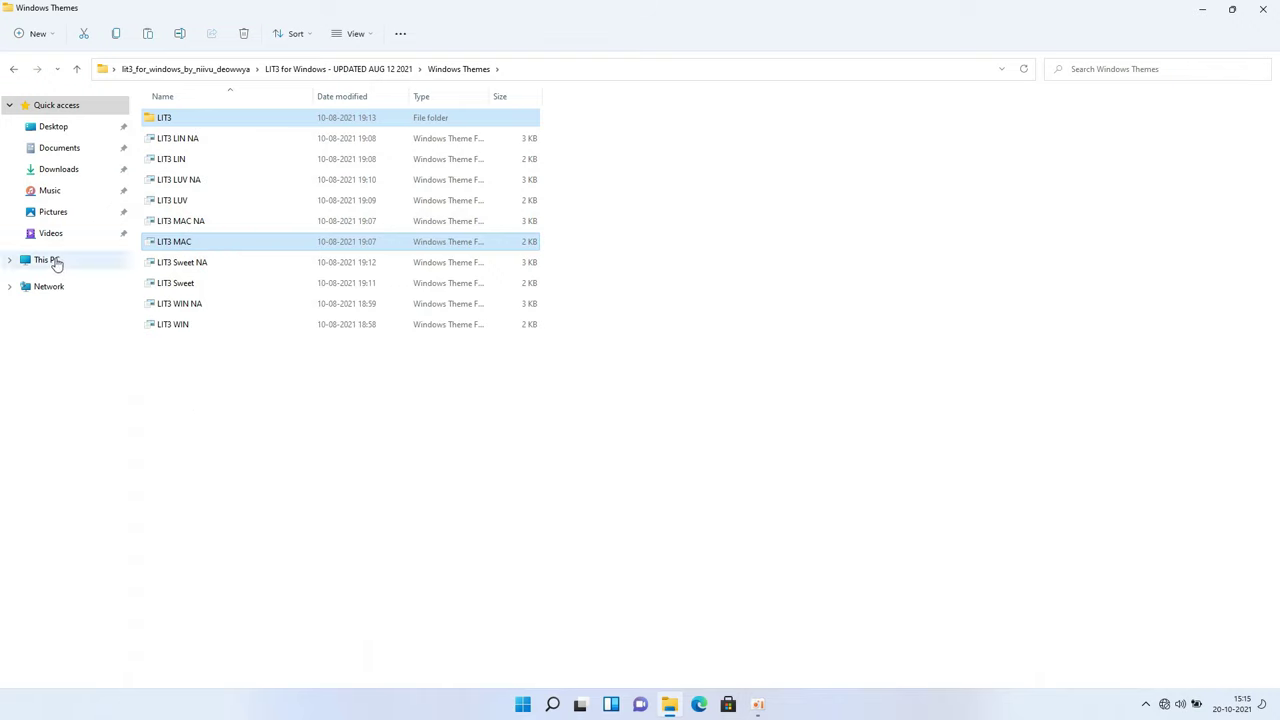
Go to the Windows folder on Local Disk (C:).
left_click(57, 261)
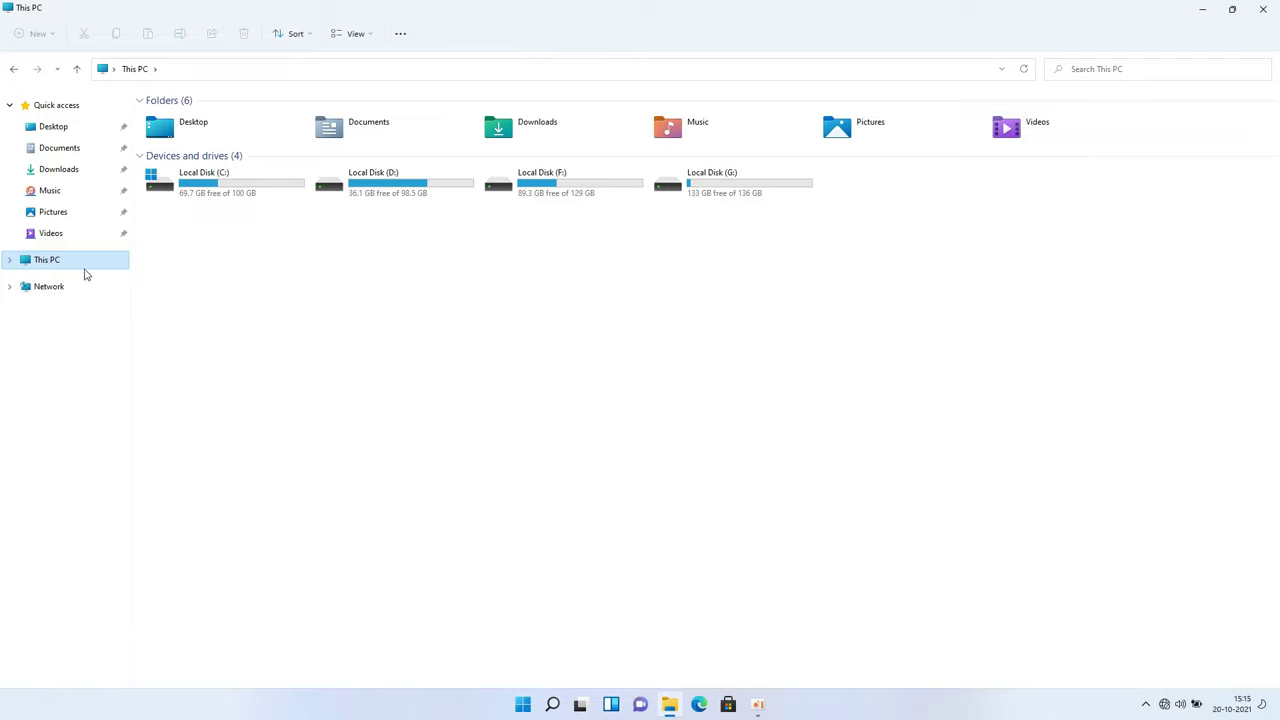
double_click(212, 194)
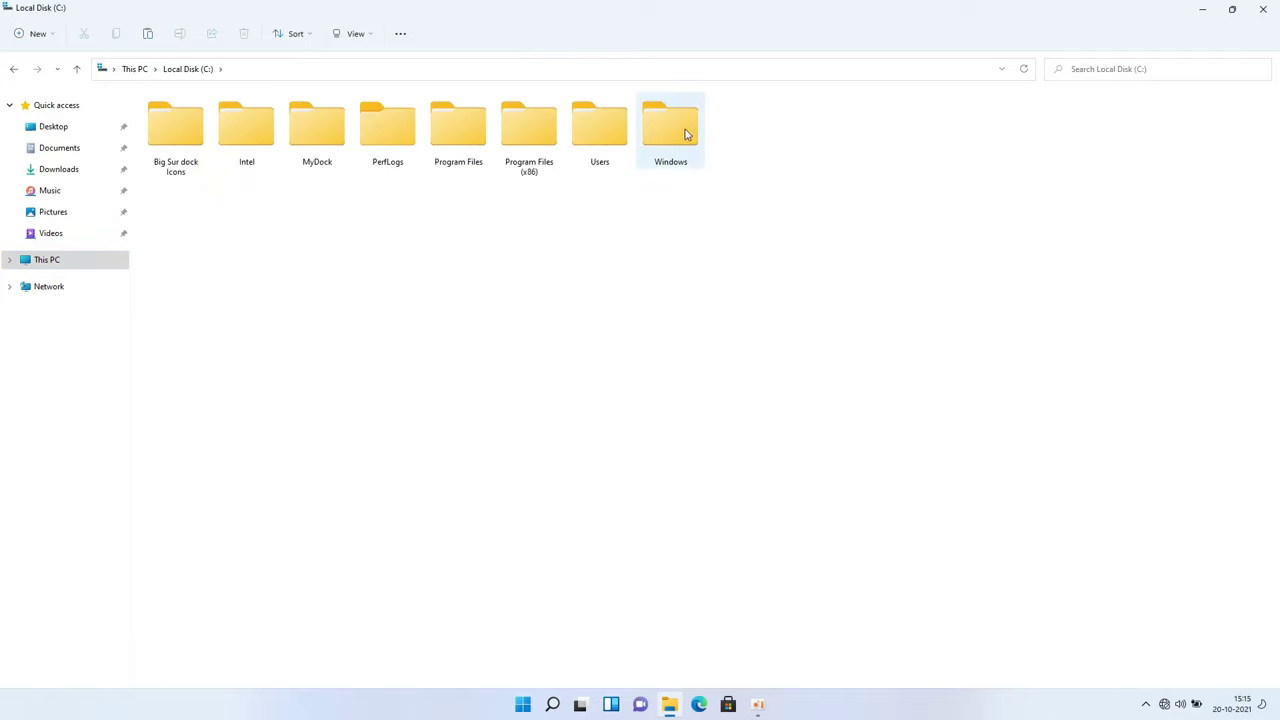
left_click(675, 133)
double_click(671, 137)
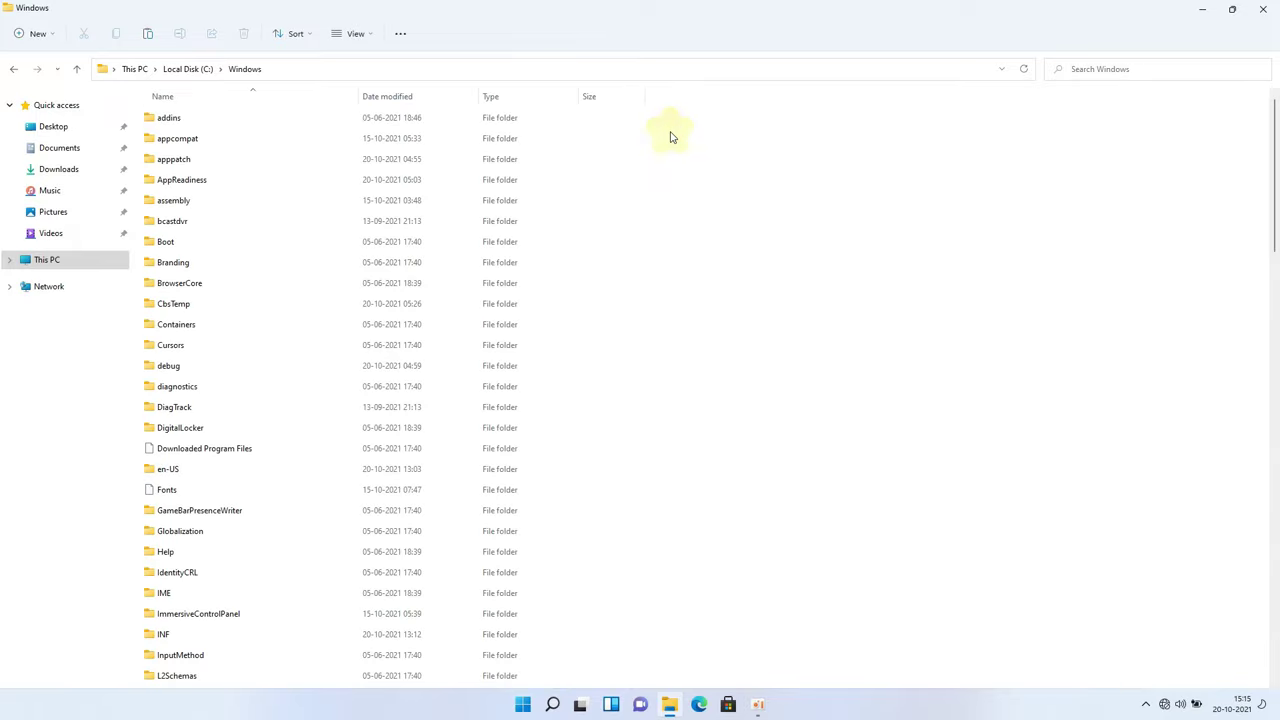
Go to the Themes folder inside Resources in the Windows folder.
scroll(671, 137, "down", 12)
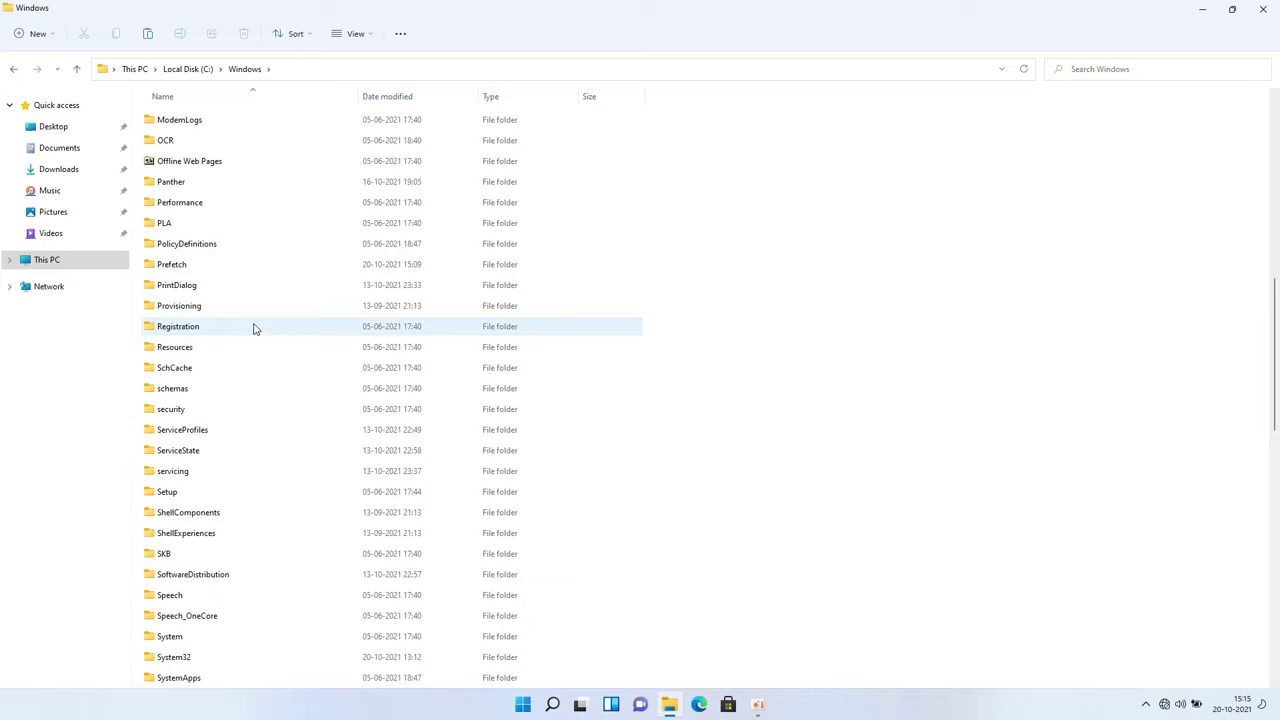
left_click(185, 350)
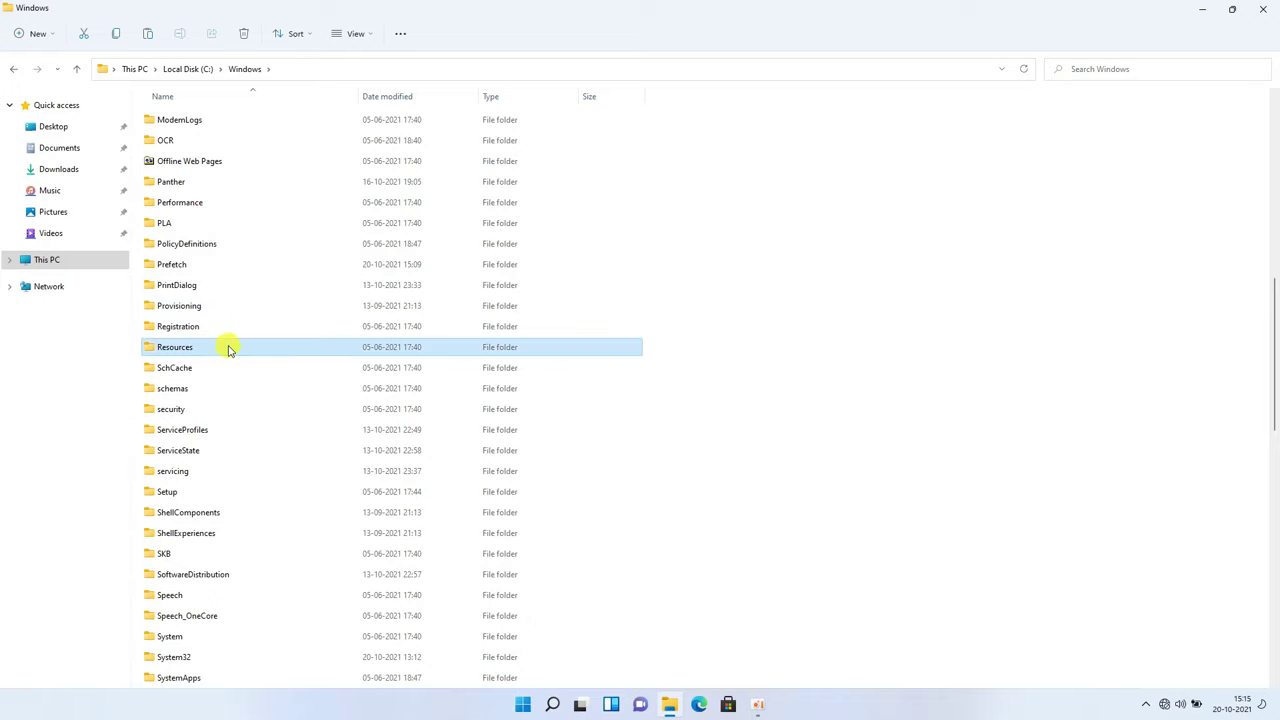
double_click(228, 349)
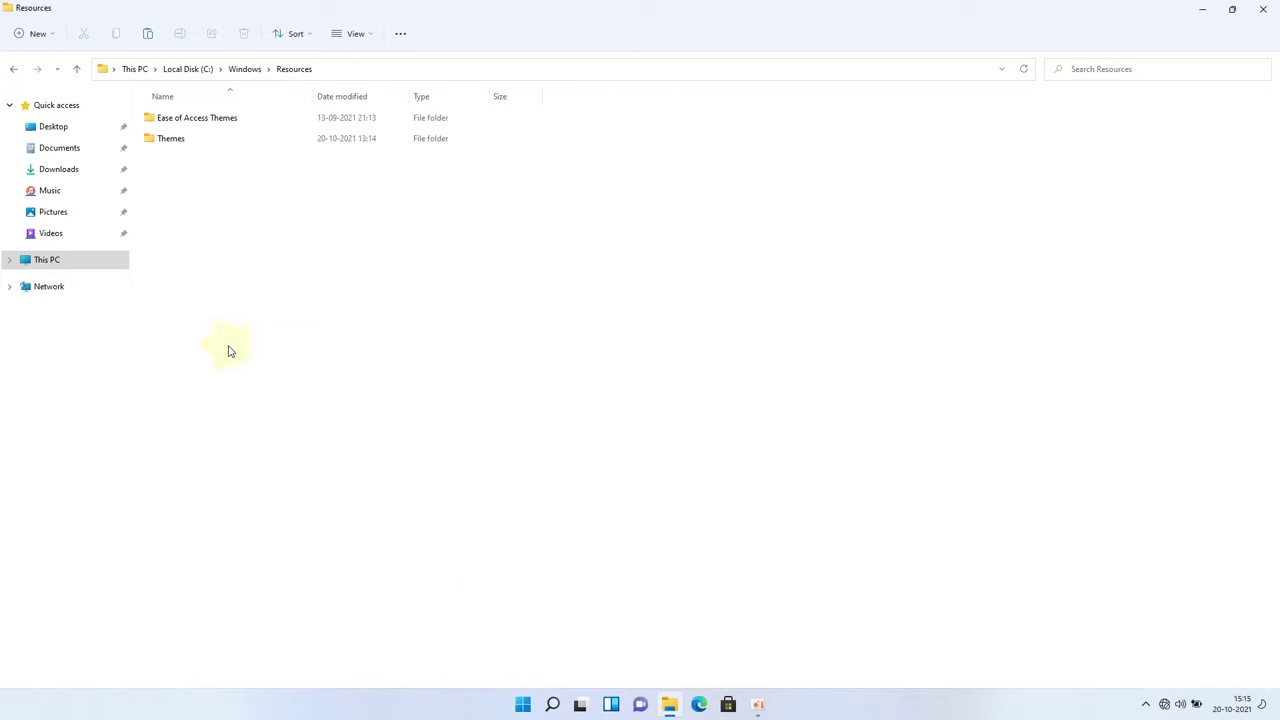
left_click(188, 144)
double_click(209, 146)
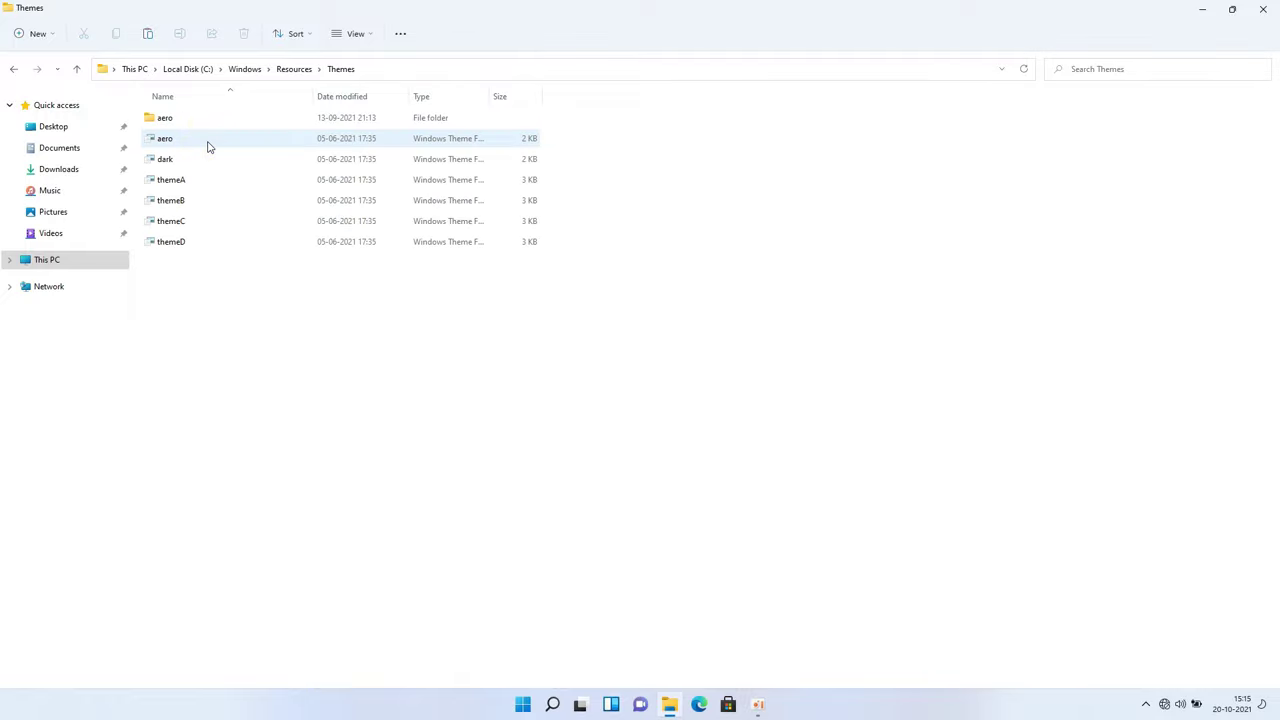
Paste the copied LIT3 folder and LIT3 MAC theme file into the Themes folder, granting administrator permission.
right_click(246, 300)
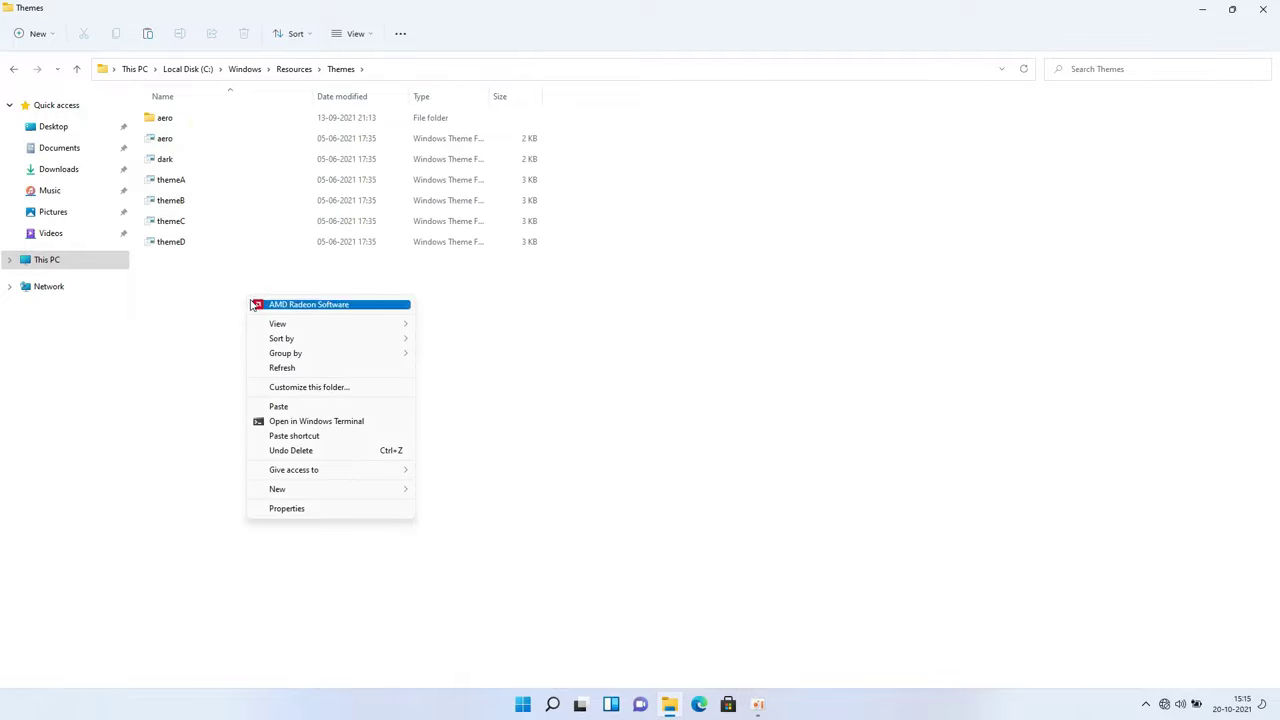
left_click(283, 406)
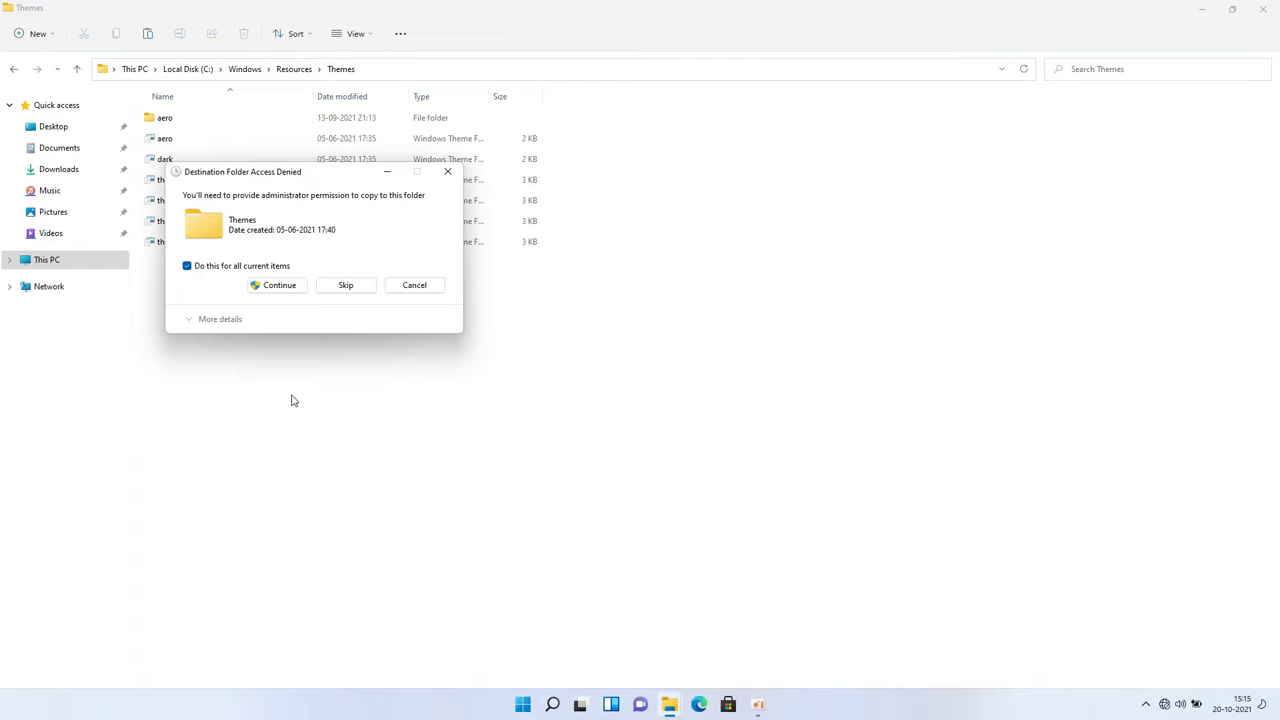
left_click(260, 288)
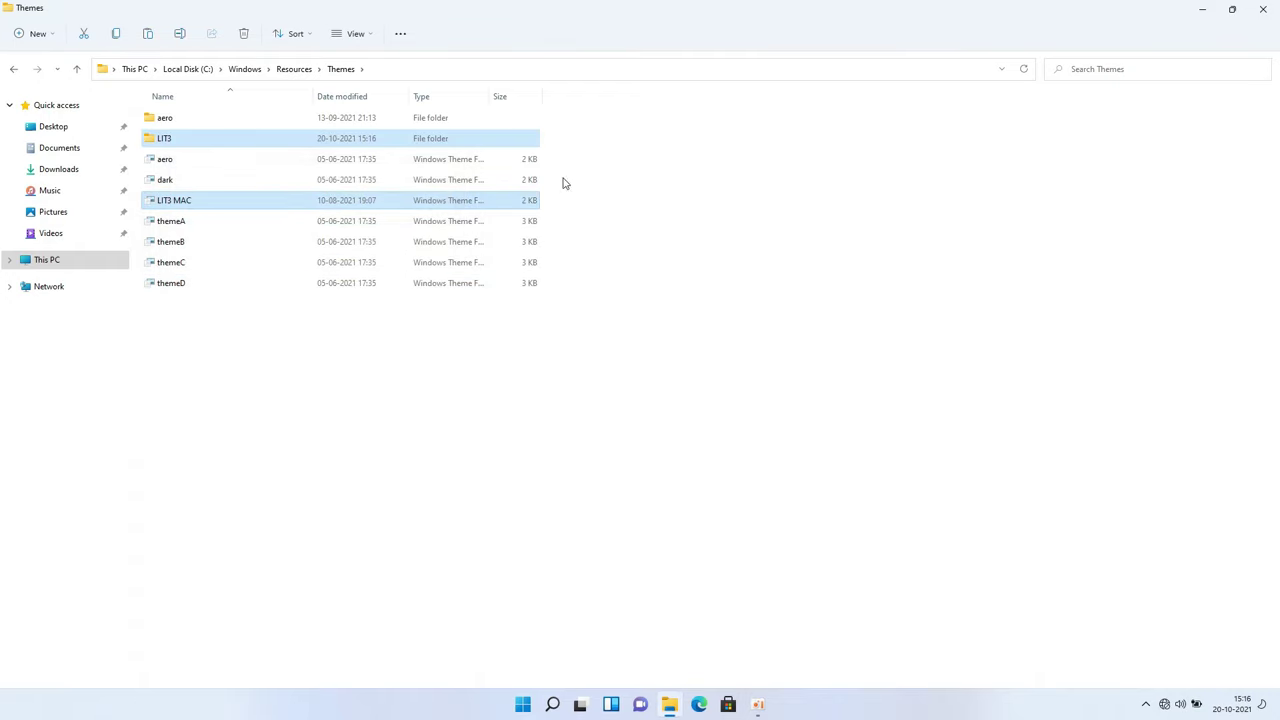
Restore the Themes window to a smaller size, open the extracted bib3 folder from the desktop and go to its Windows 10+11 Themes folder.
double_click(594, 10)
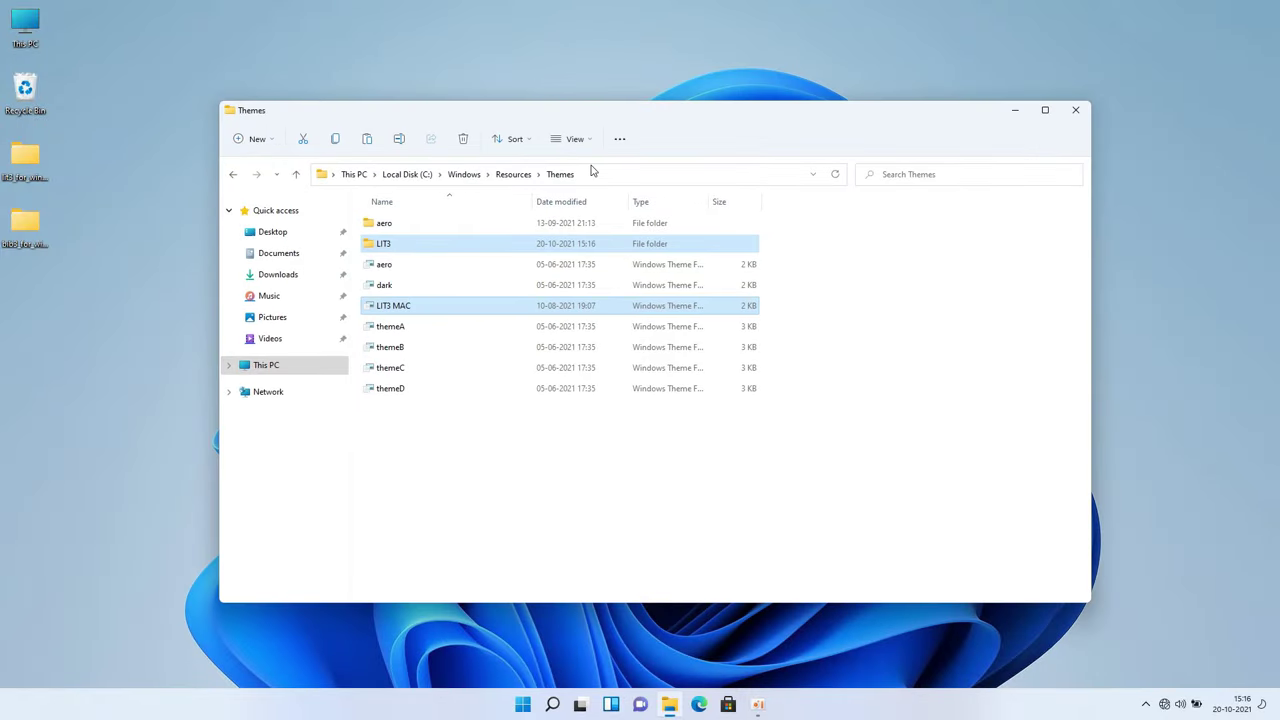
left_click(33, 232)
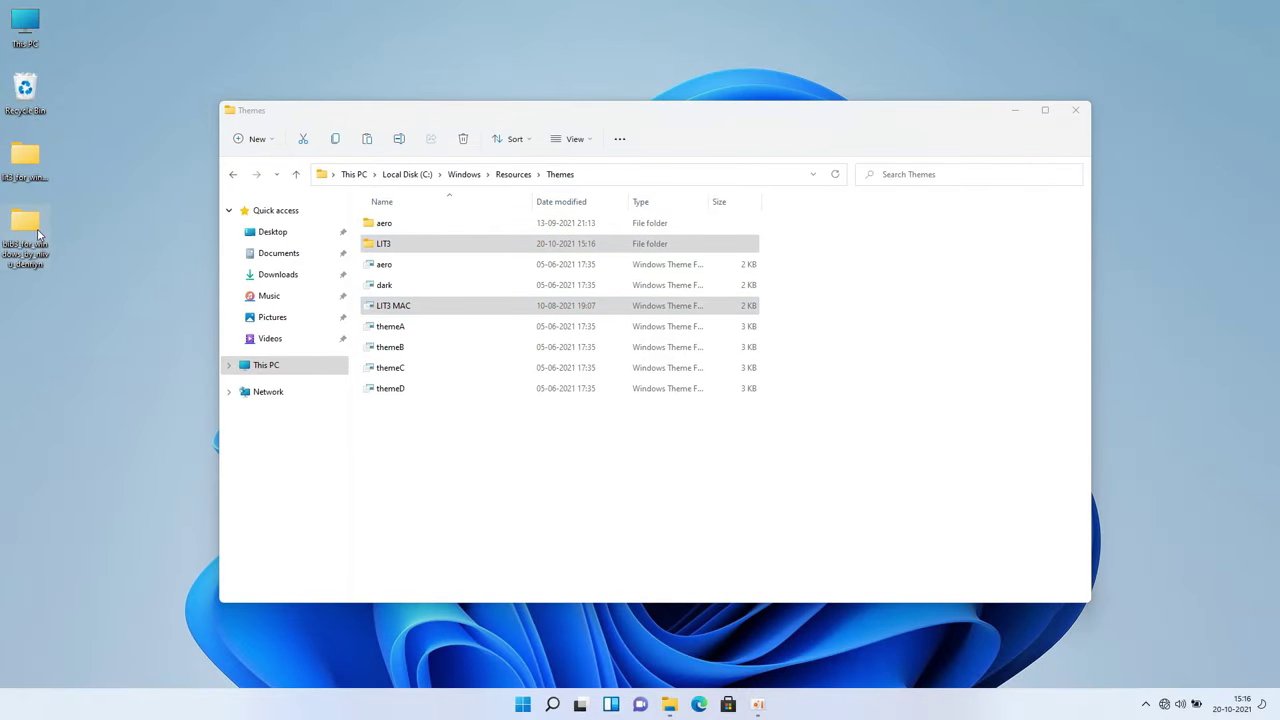
double_click(33, 230)
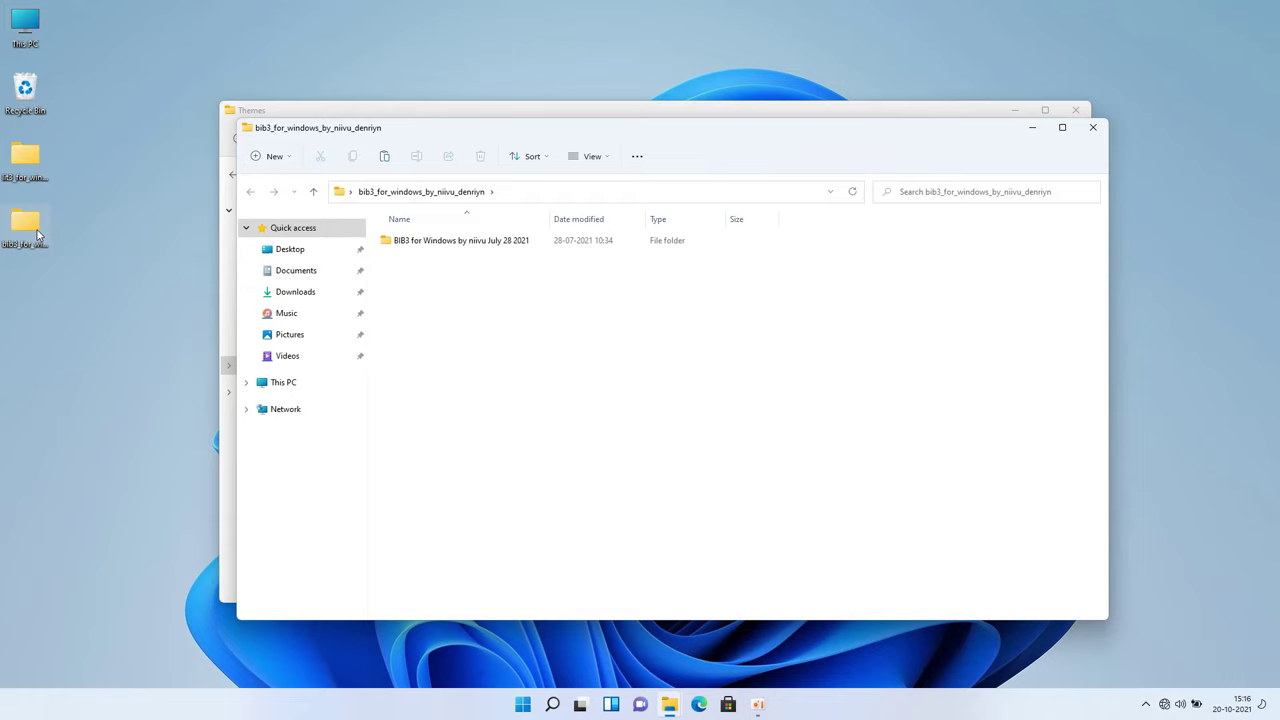
double_click(422, 246)
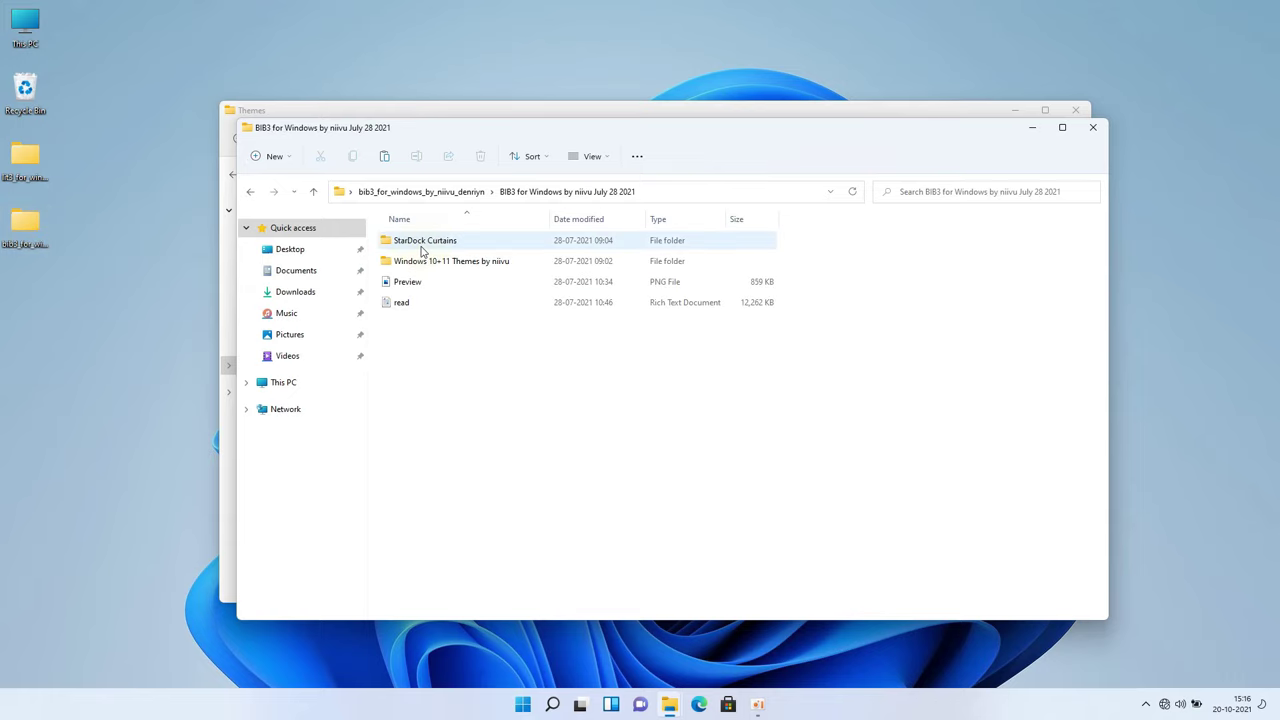
left_click(405, 260)
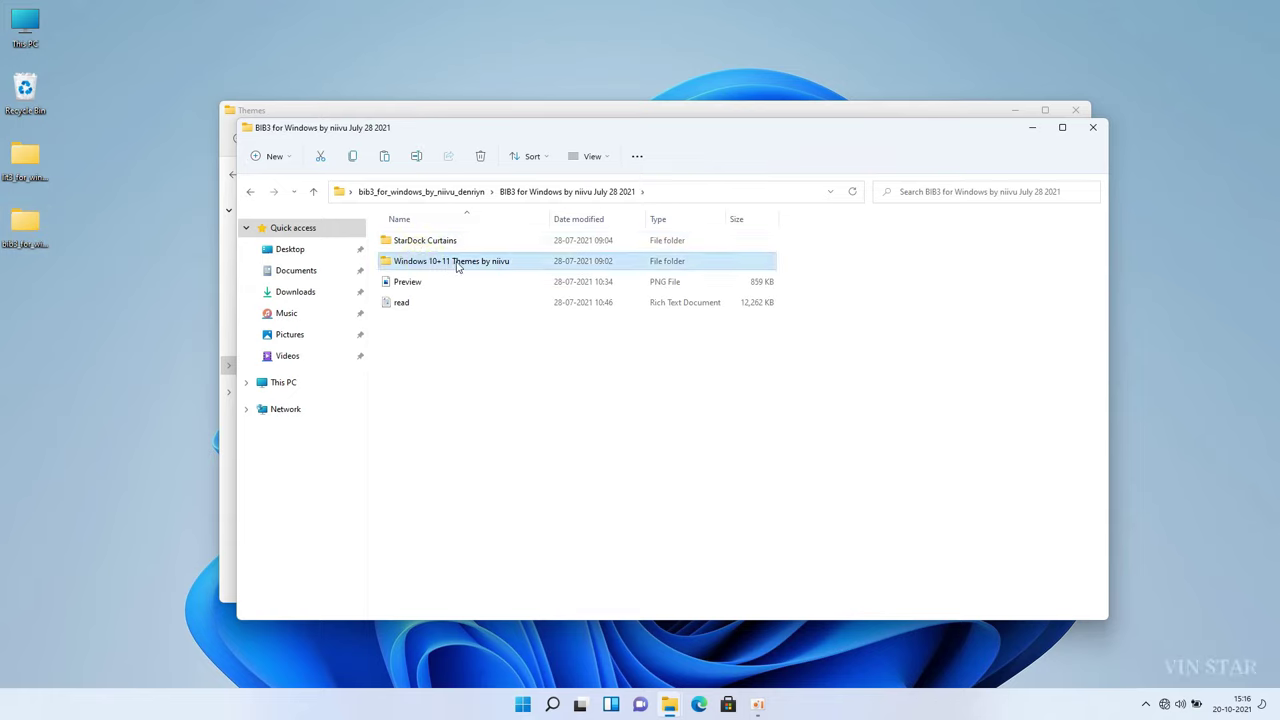
double_click(491, 262)
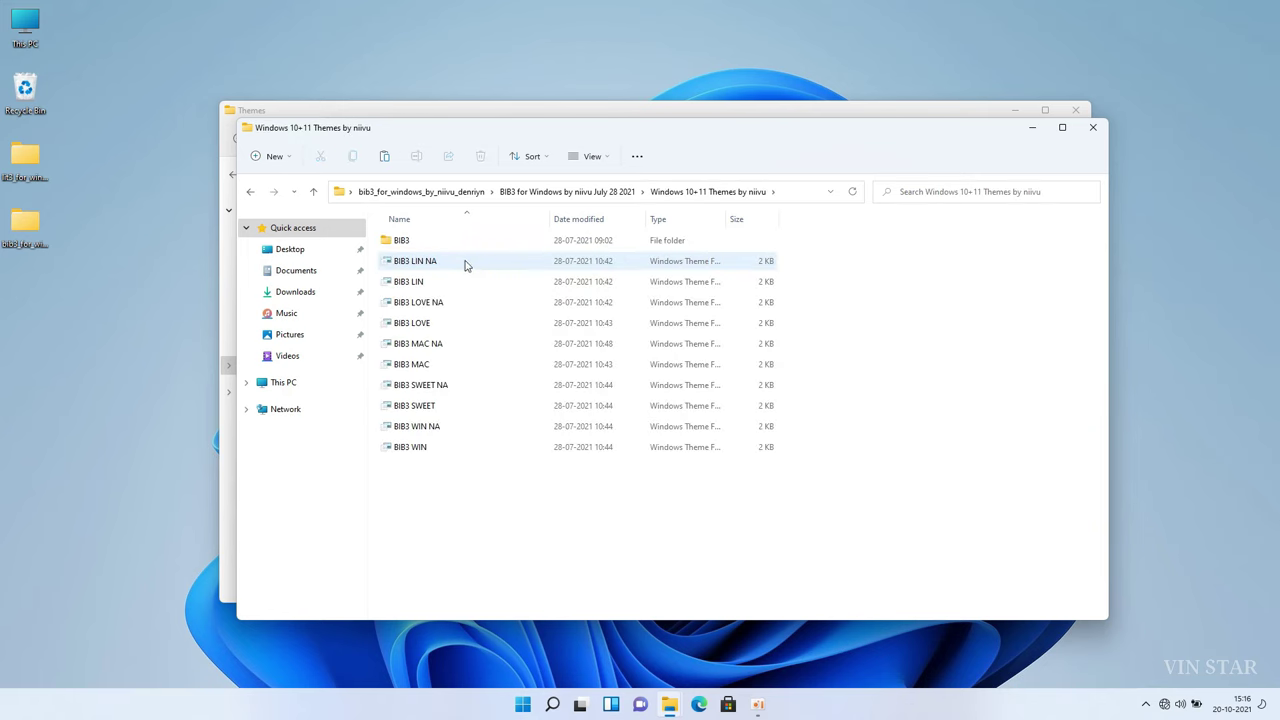
Cut the BIB3 folder and the BIB3 MAC theme file together.
left_click(401, 243)
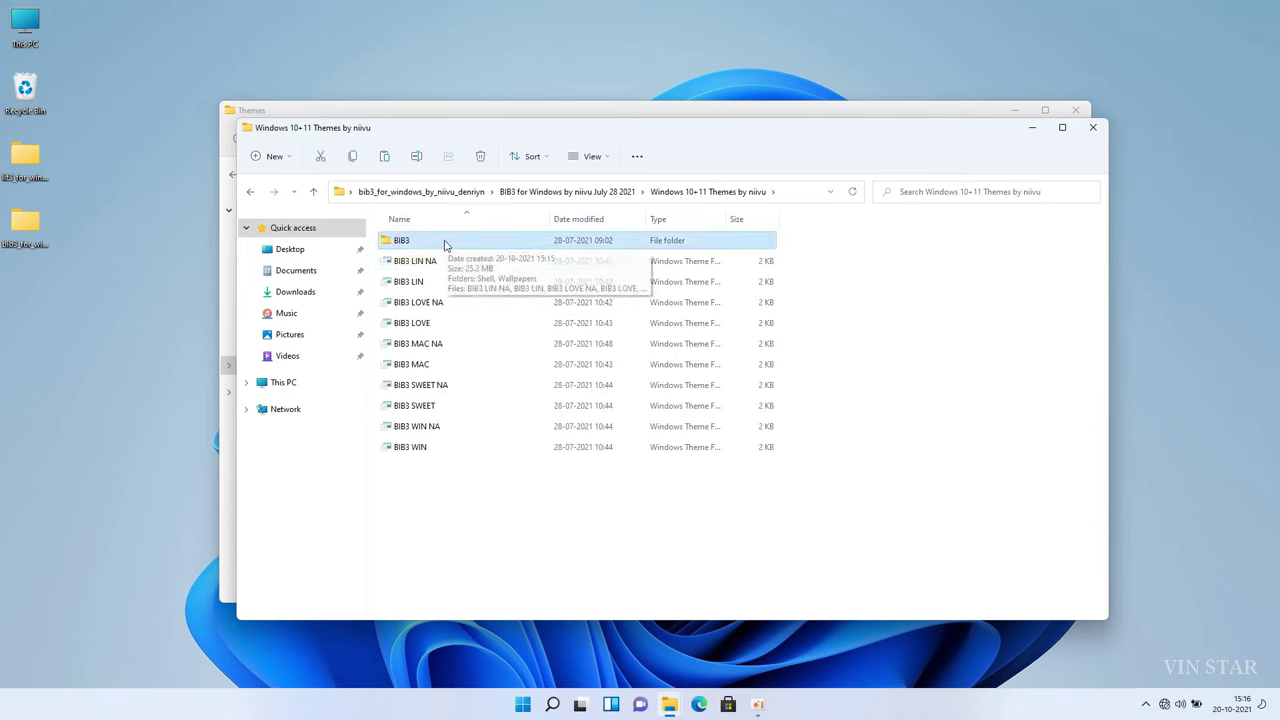
left_click(426, 368, "ctrl")
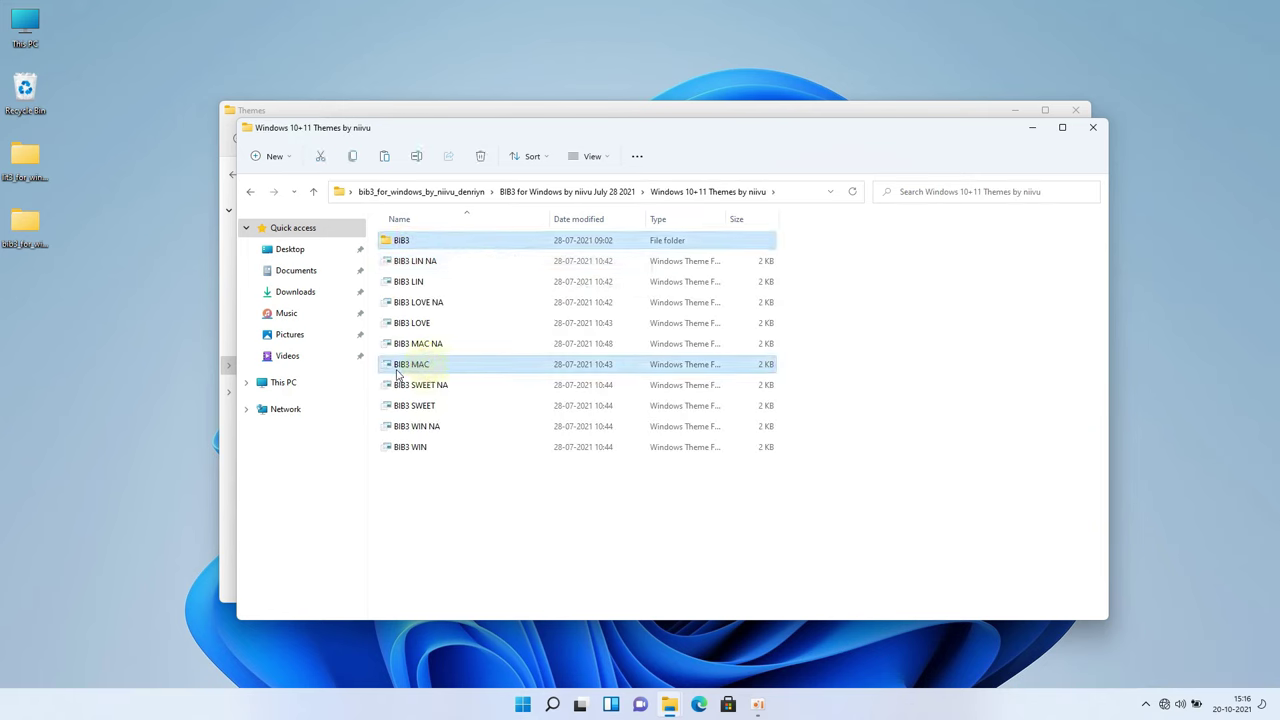
right_click(438, 370)
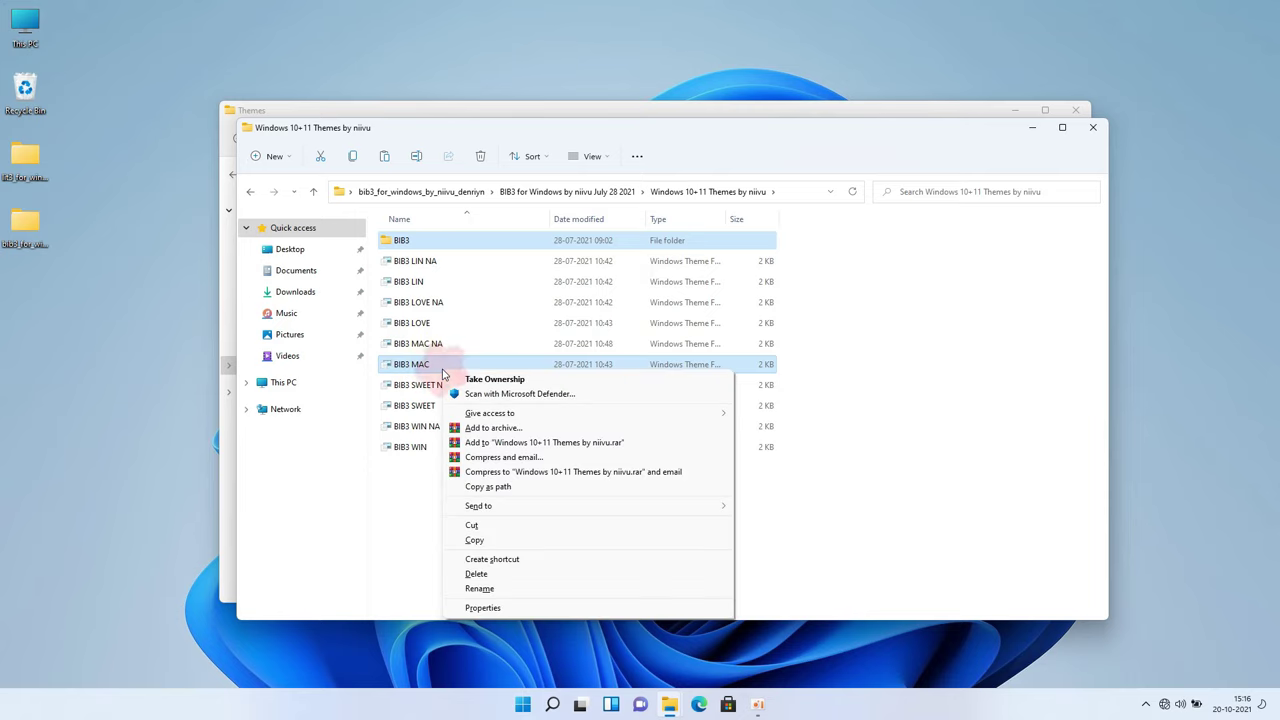
left_click(486, 524)
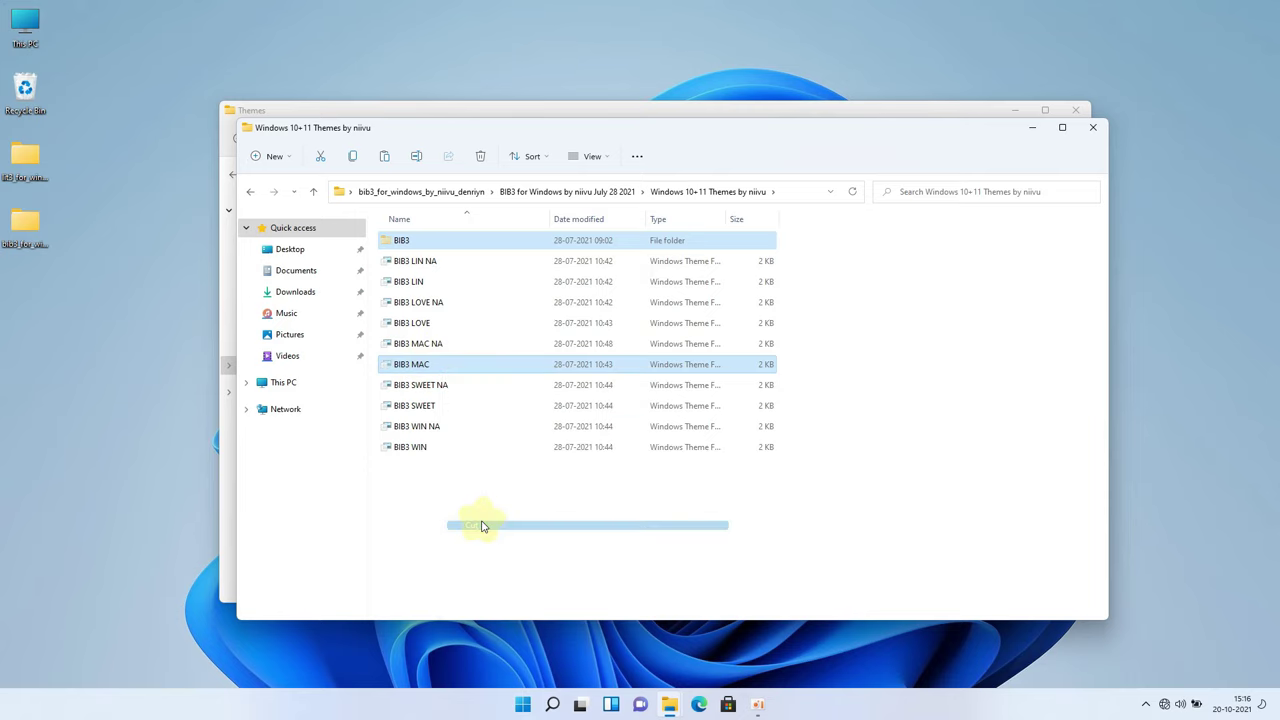
Close the bib3 window, paste the cut BIB3 items into C:\Windows\Resources\Themes with administrator permission, and close that folder.
left_click(1092, 128)
right_click(957, 269)
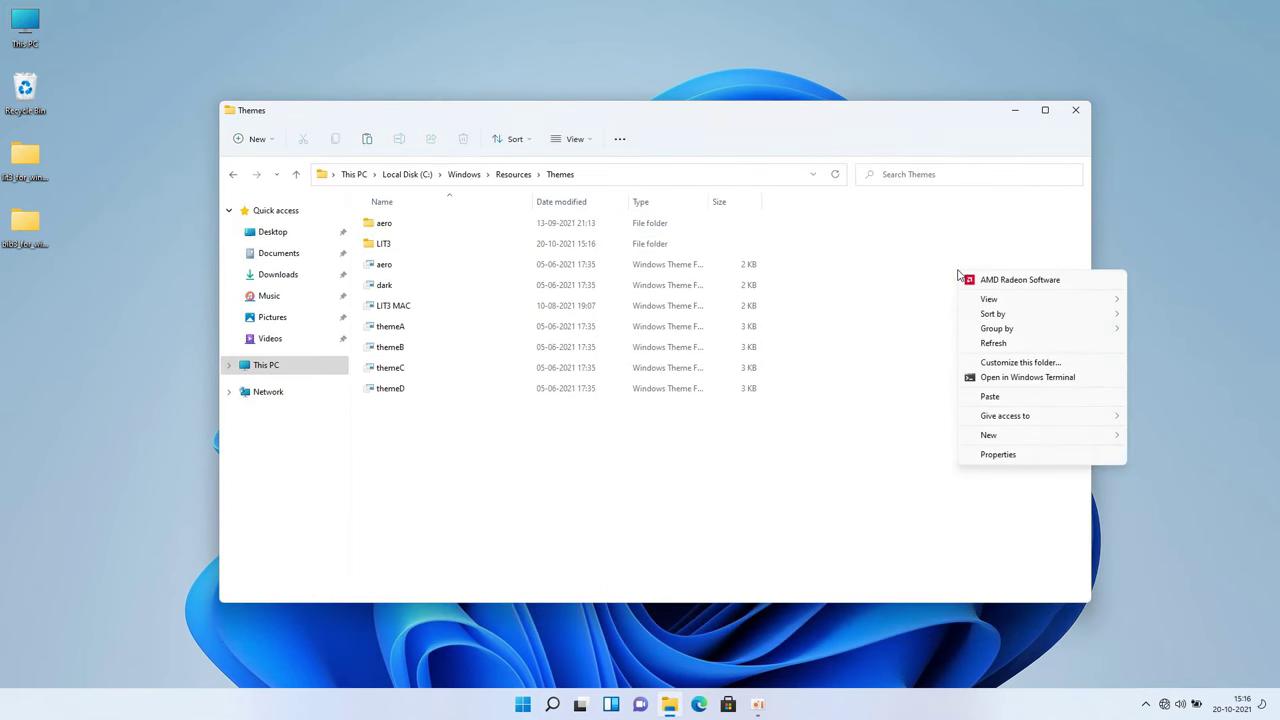
left_click(978, 396)
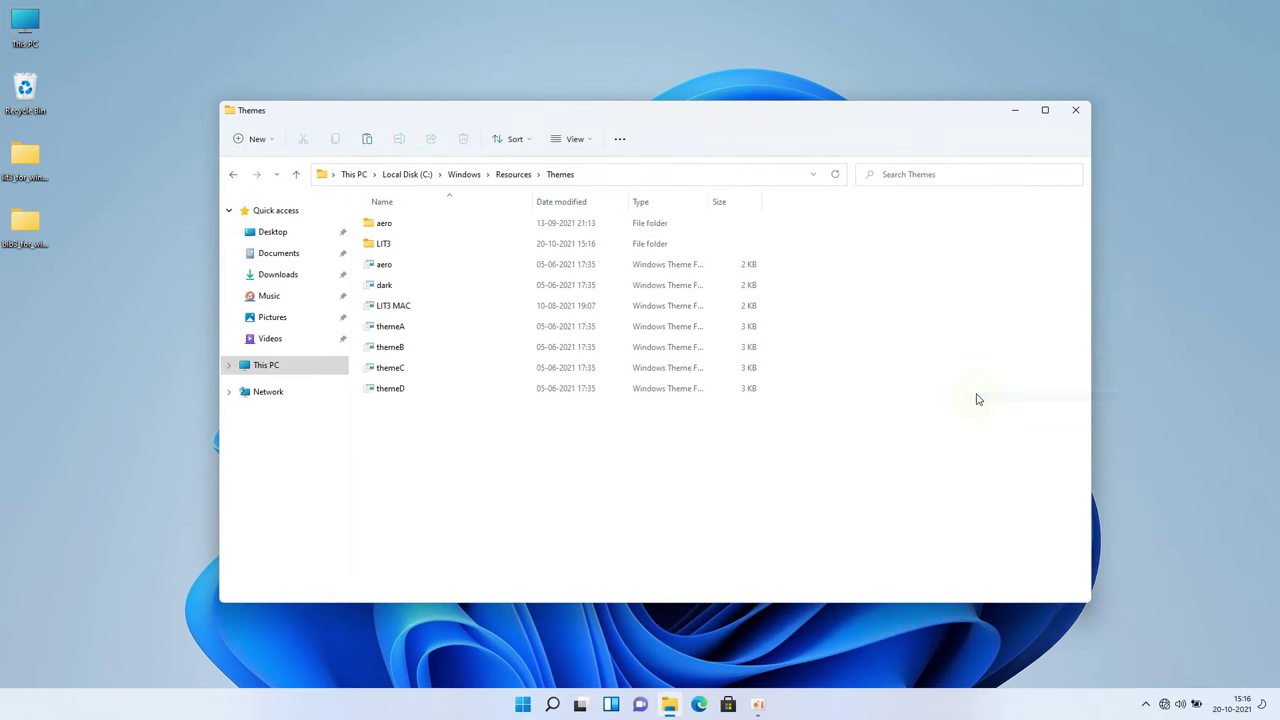
left_click(614, 286)
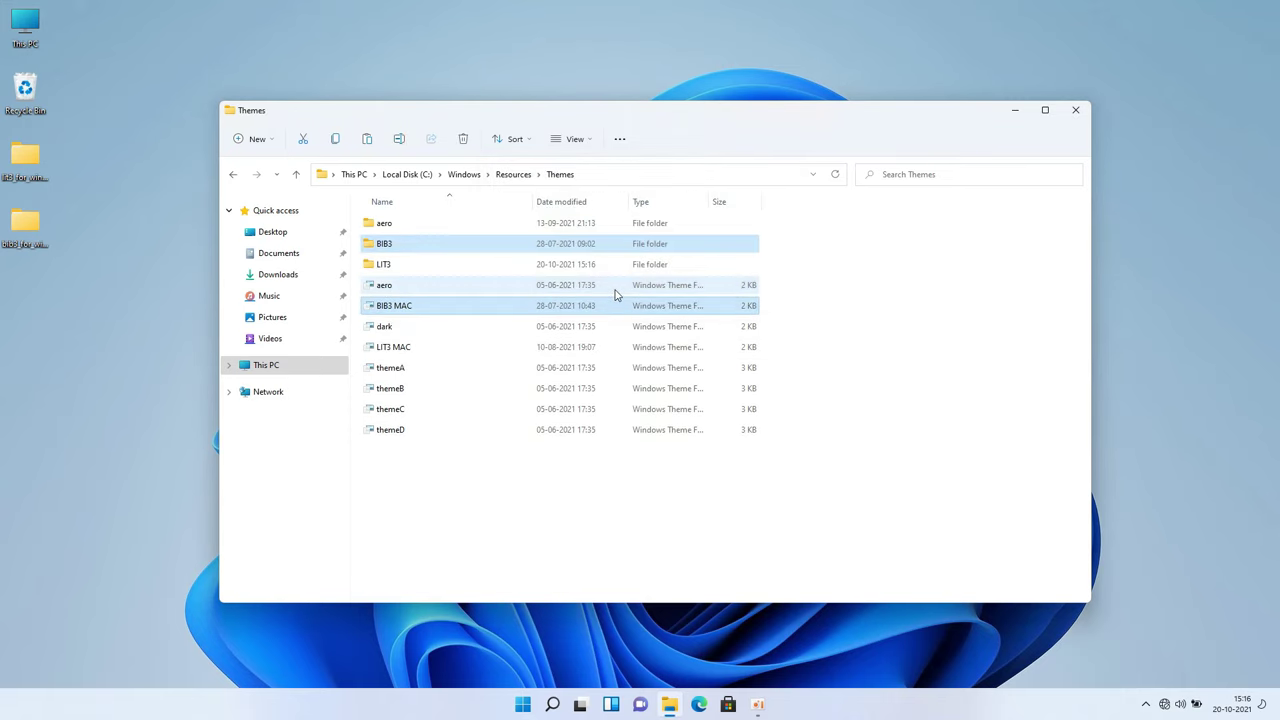
left_click(1069, 112)
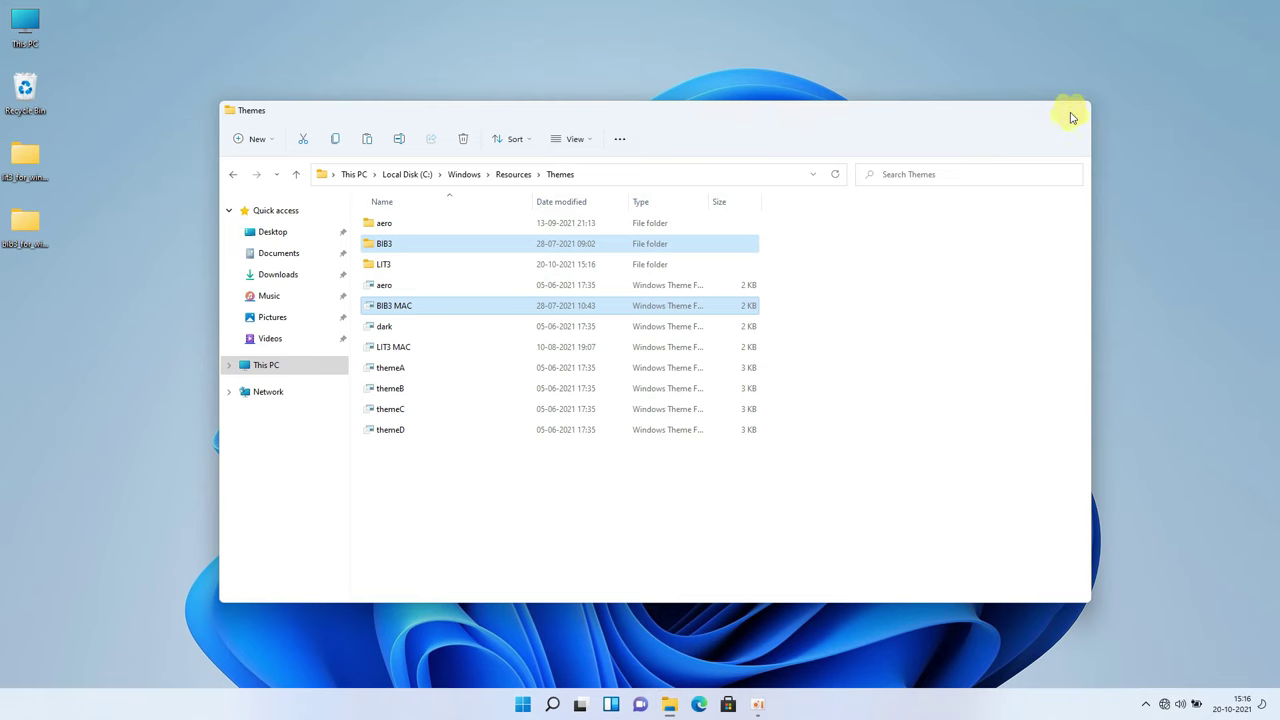
Open the Themes page of the desktop's personalization settings and apply the LIT3 MAC theme.
right_click(1072, 112)
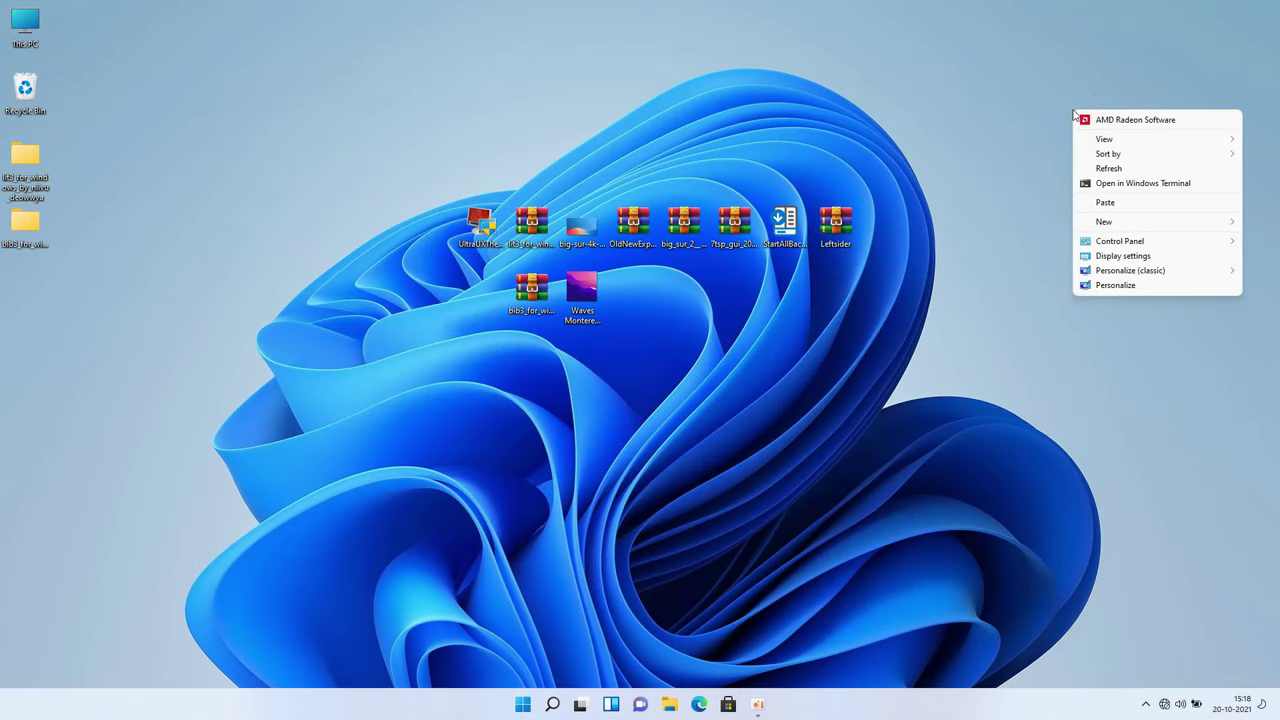
left_click(1076, 286)
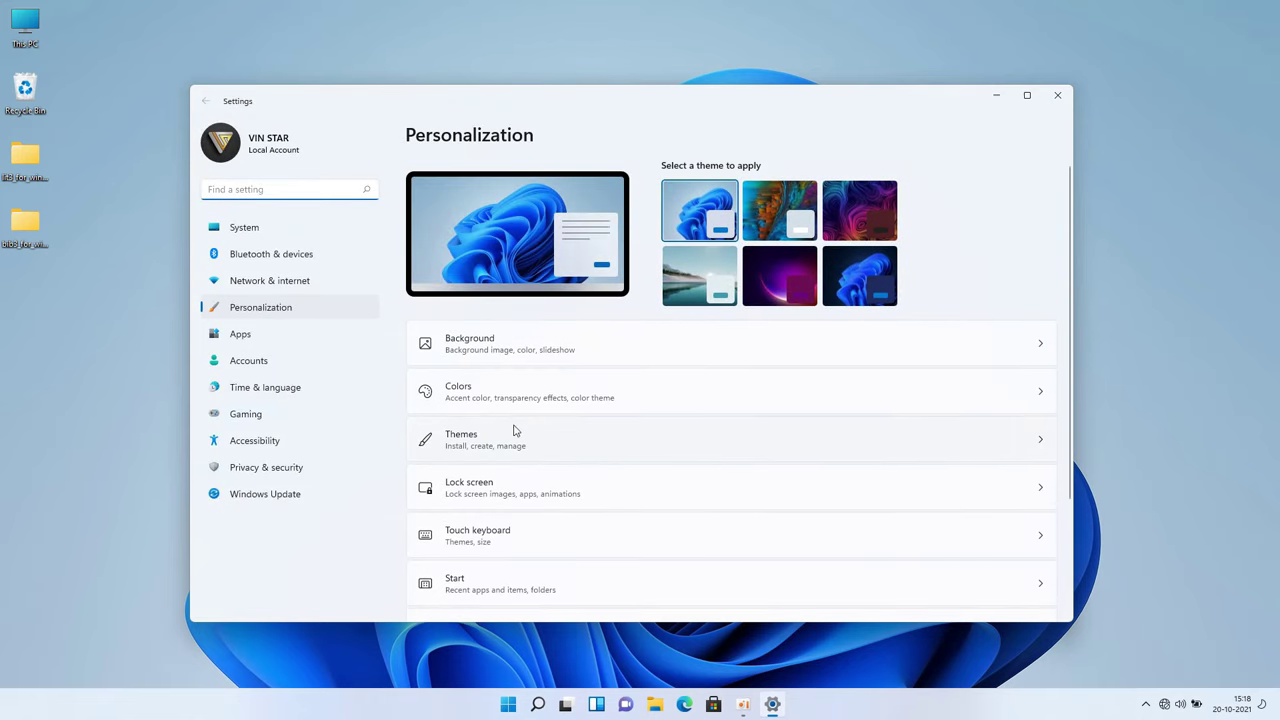
left_click(523, 451)
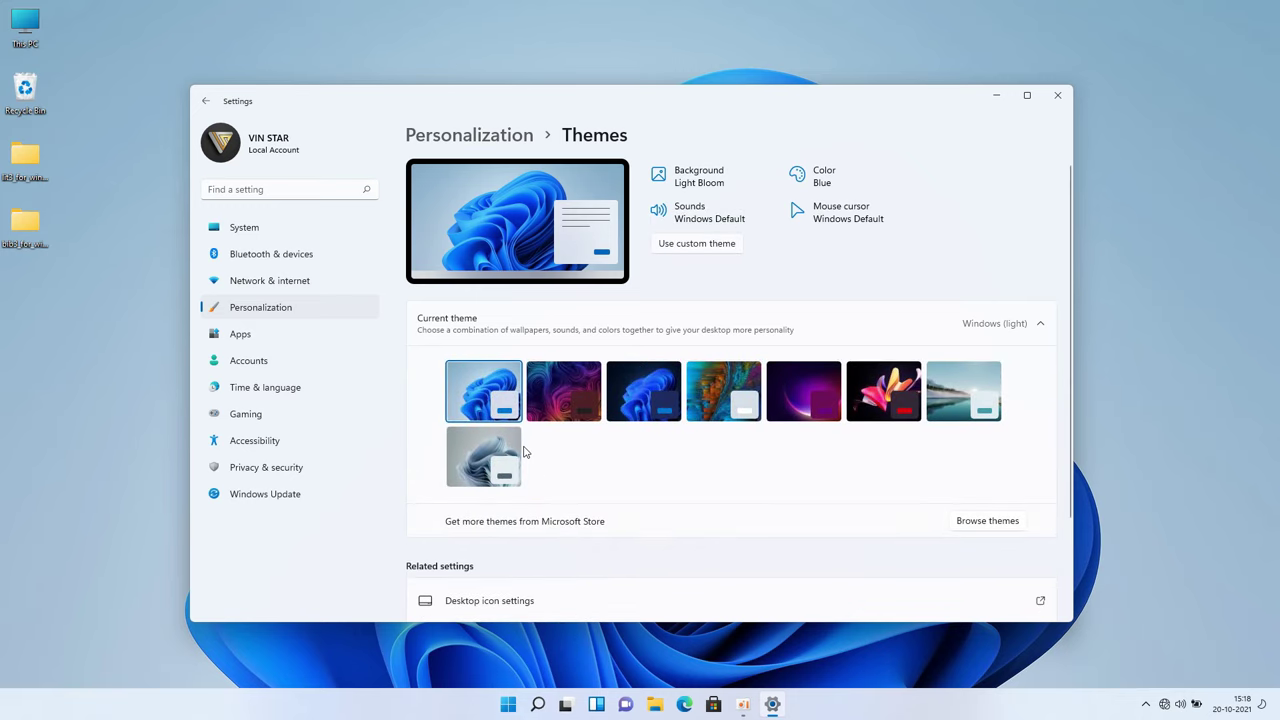
left_click(740, 393)
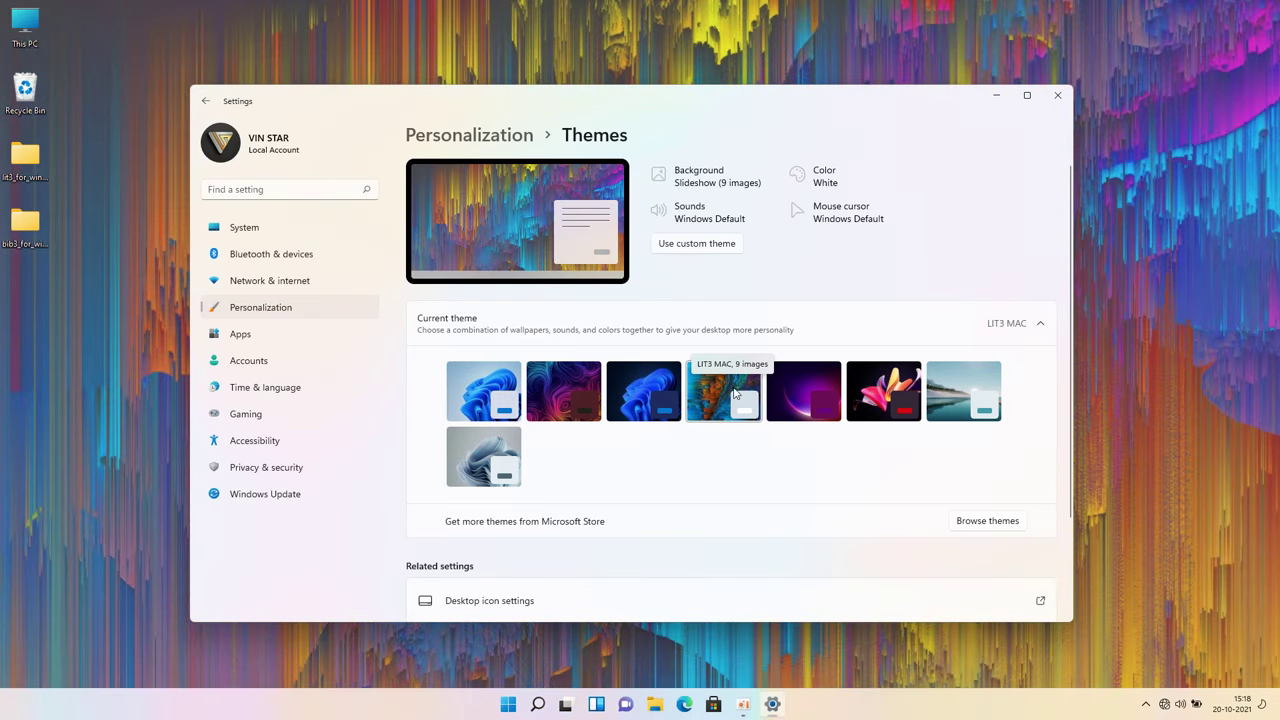
Open This PC in a maximized window to examine the LIT3 MAC window styling, and close it.
double_click(31, 36)
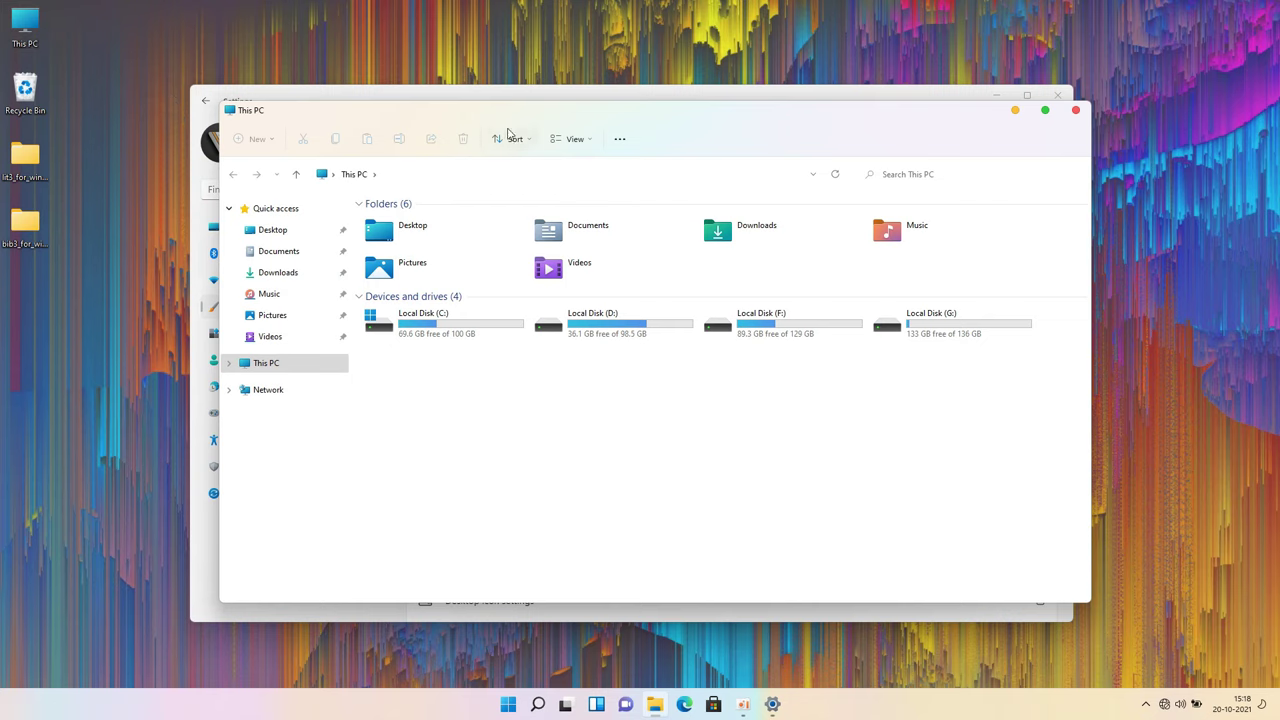
double_click(530, 122)
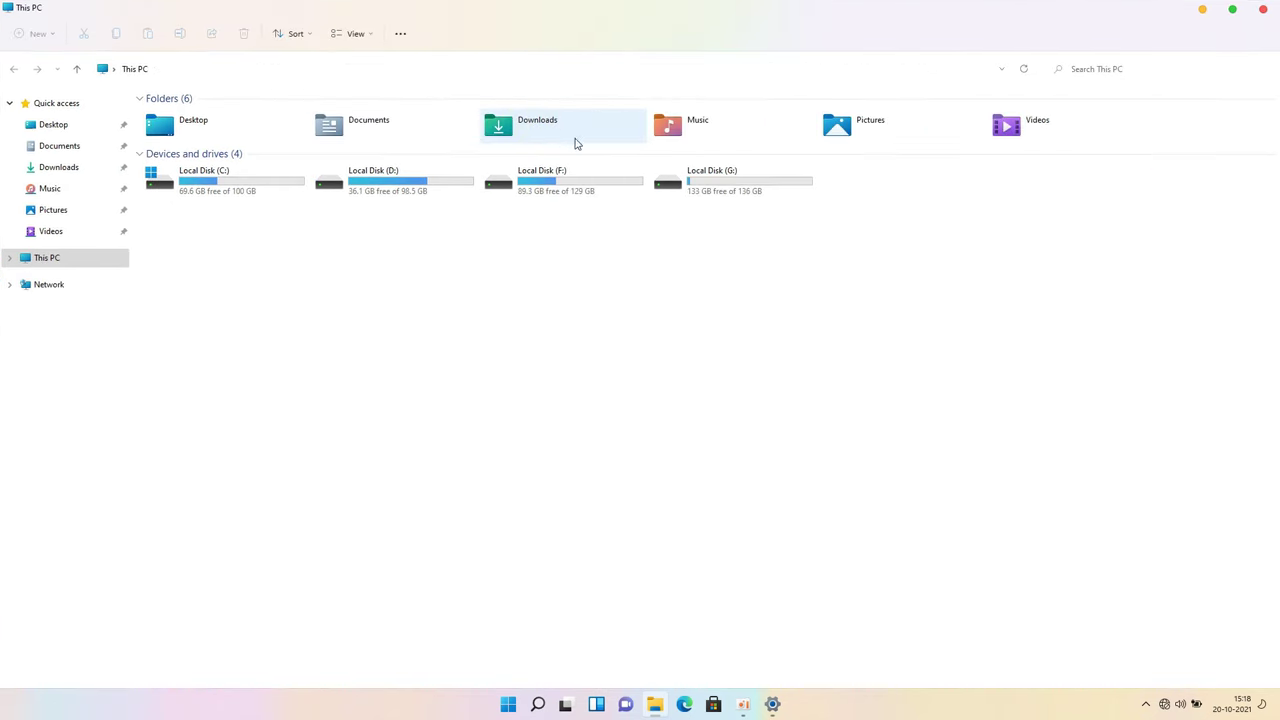
left_click(1263, 10)
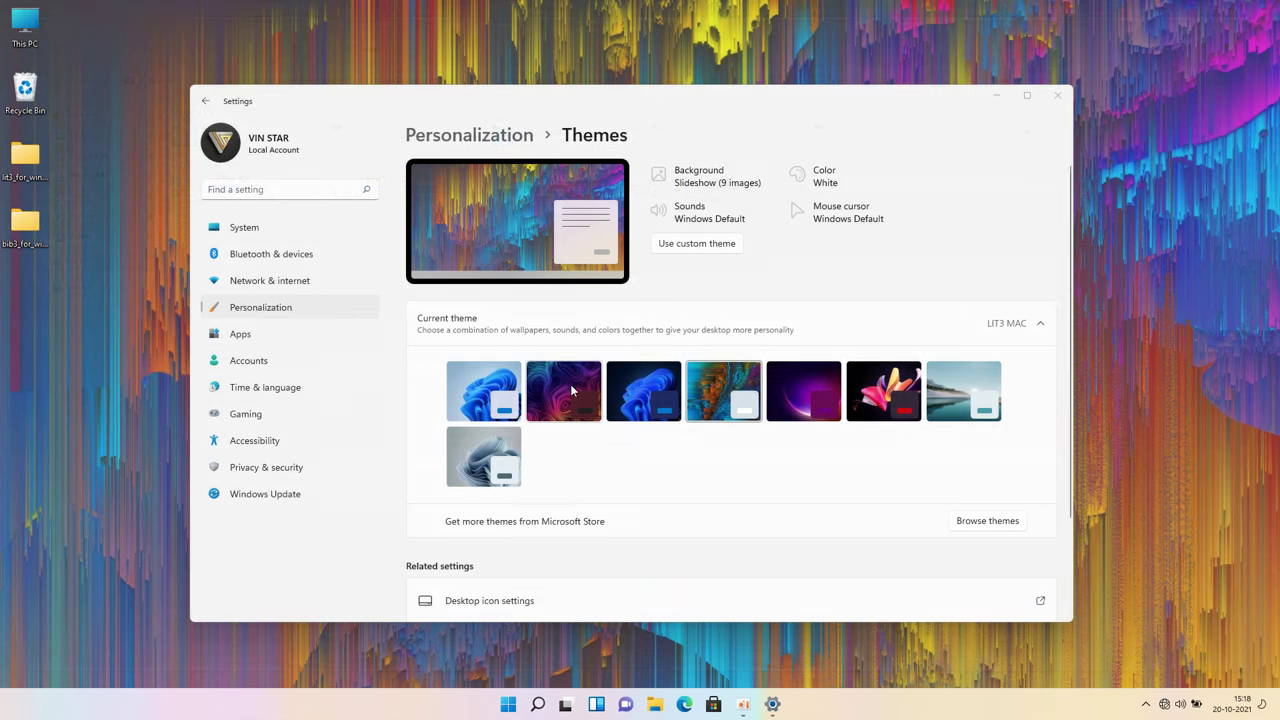
Apply the BIB3 MAC theme and close Settings.
left_click(572, 391)
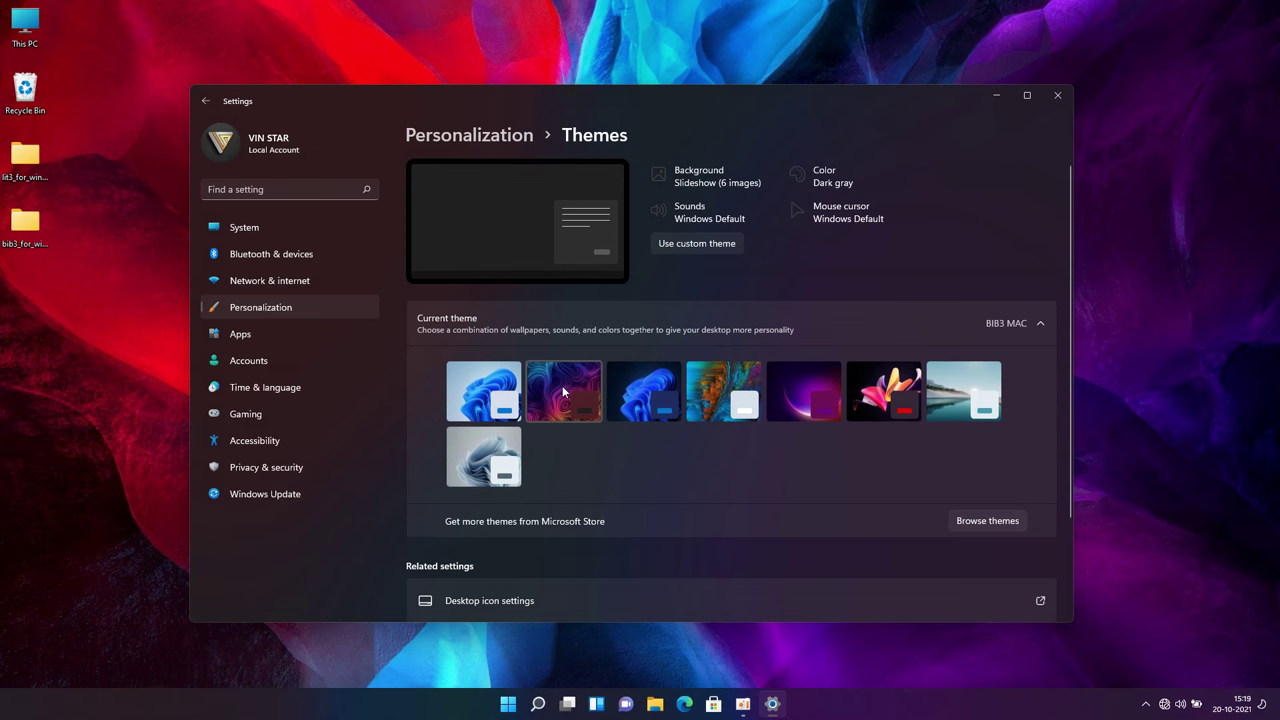
left_click(1056, 96)
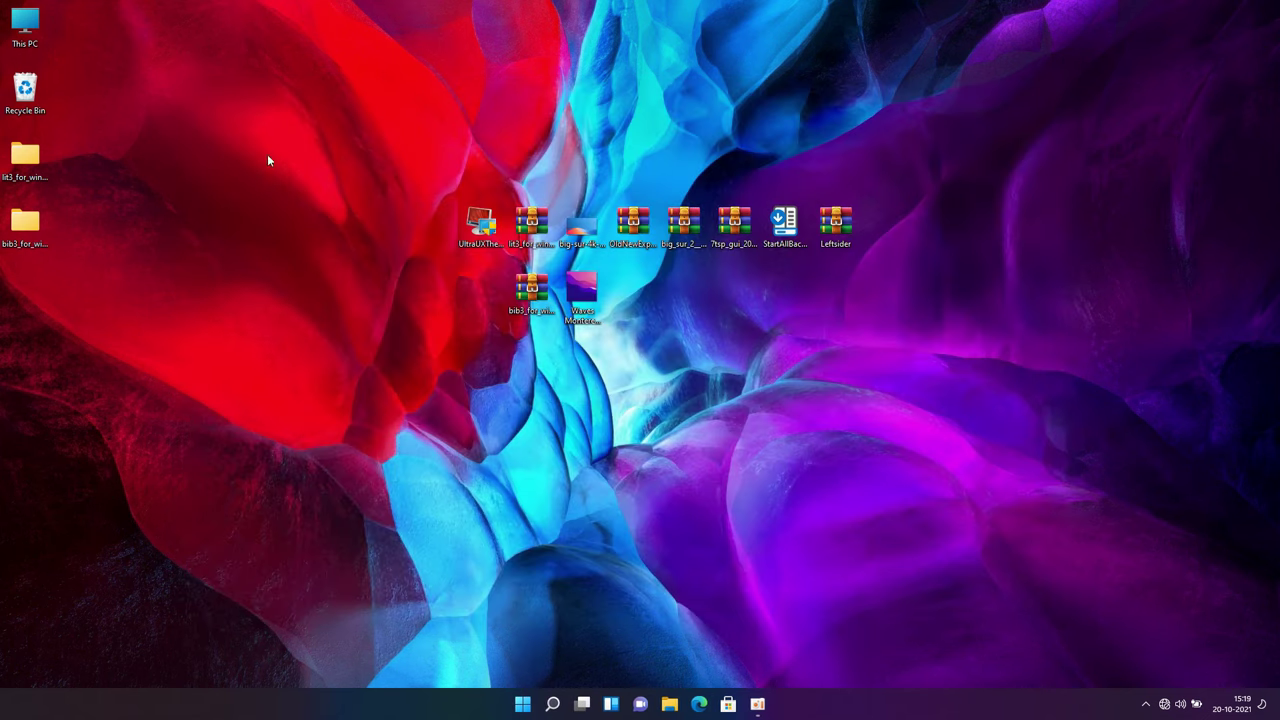
Examine the BIB3 MAC styling in a This PC window, both maximized and restored, and close it.
double_click(39, 35)
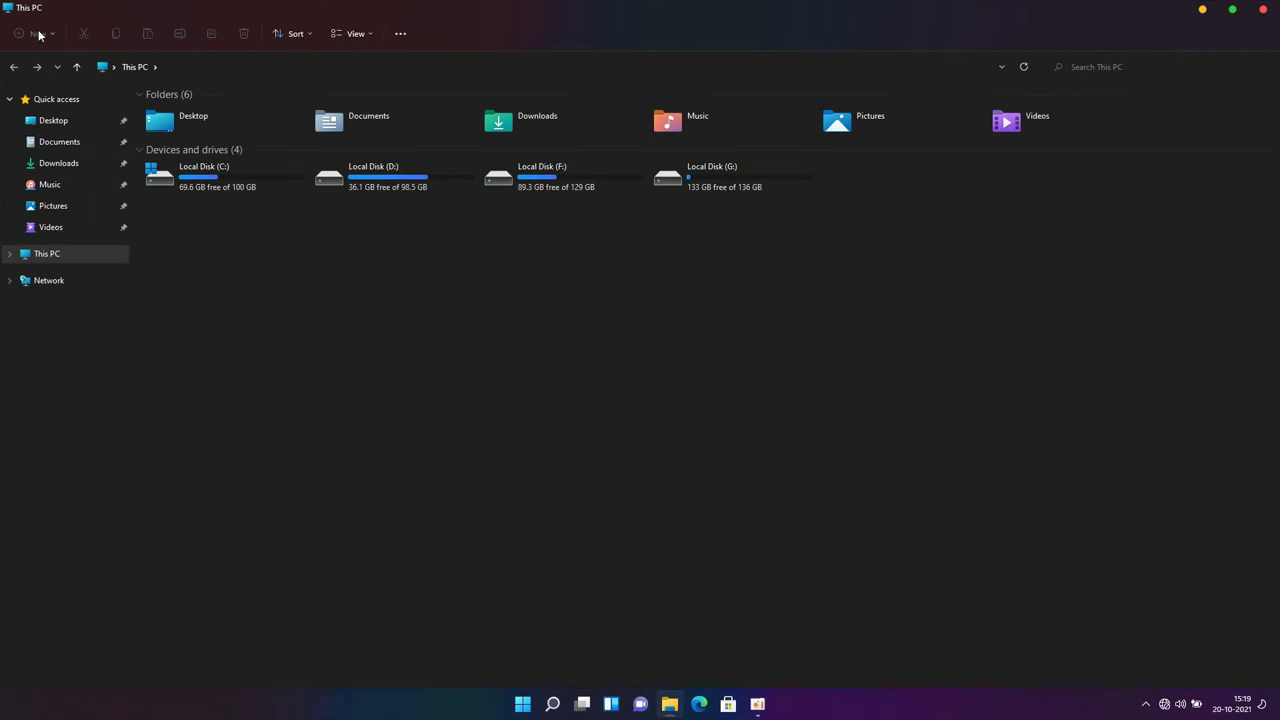
double_click(557, 12)
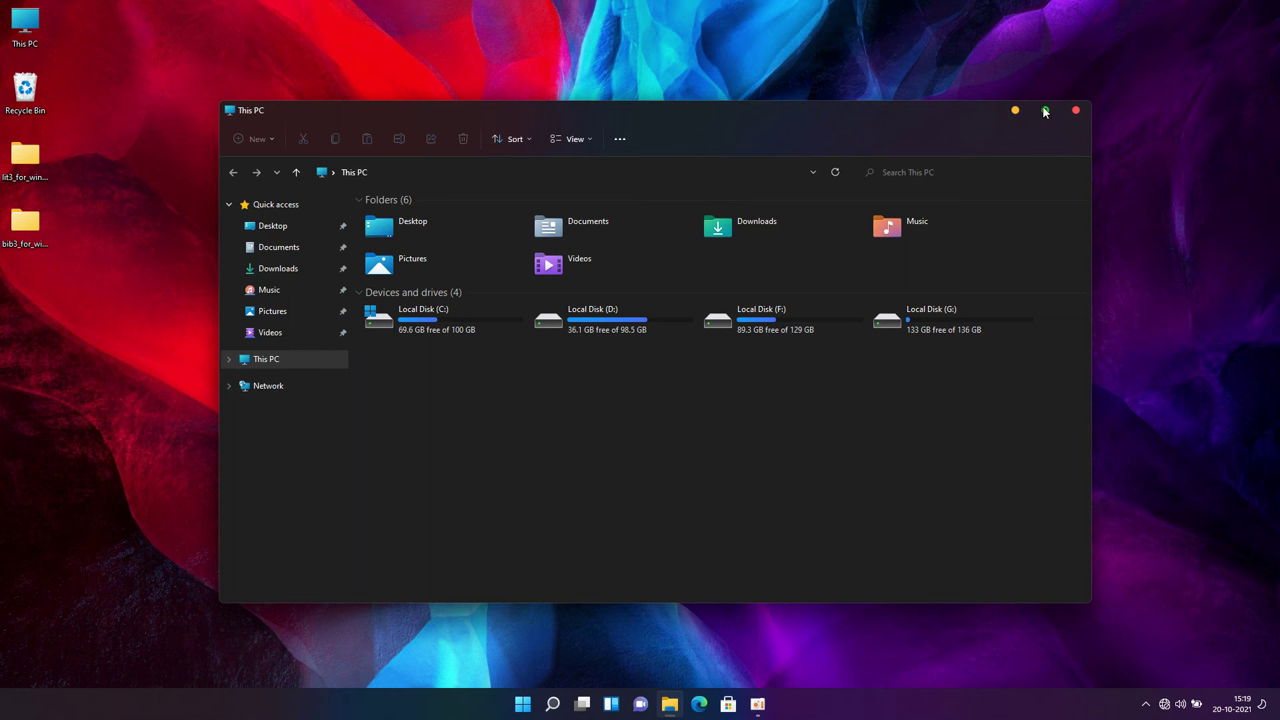
left_click(1076, 111)
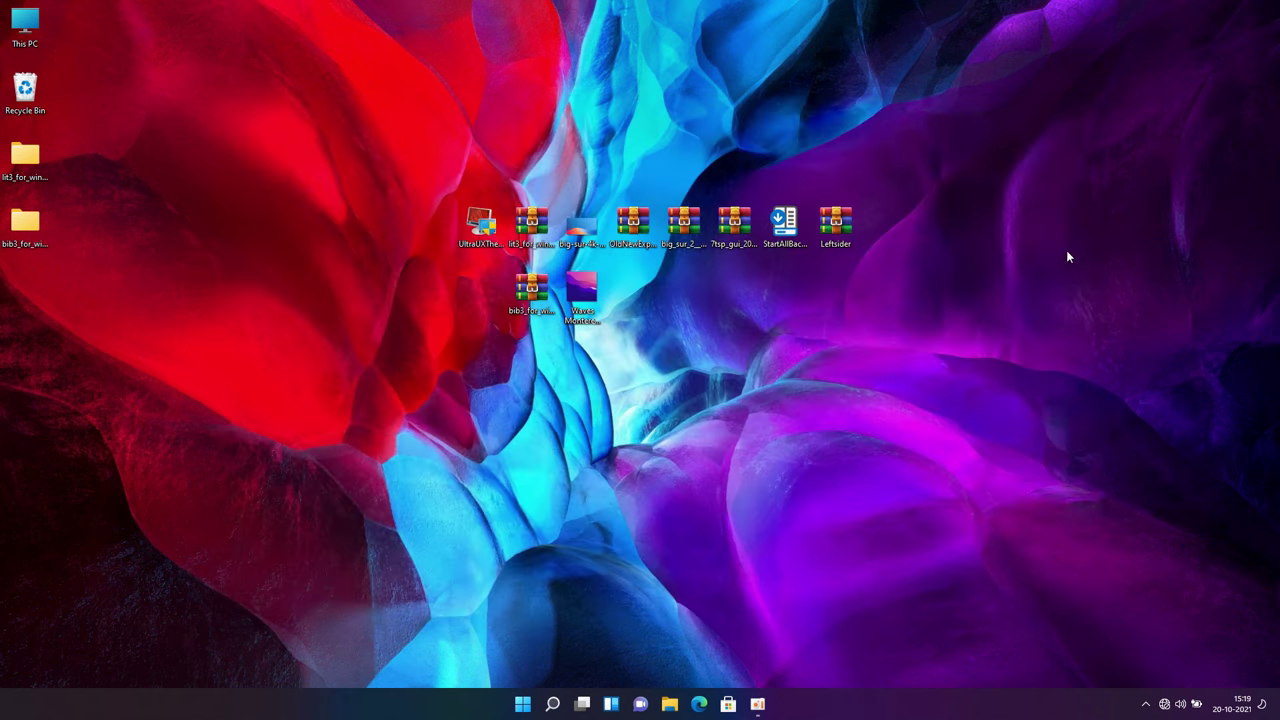
Set the Waves Monterey Light 6016x6016 image on the desktop as the desktop background.
right_click(584, 300)
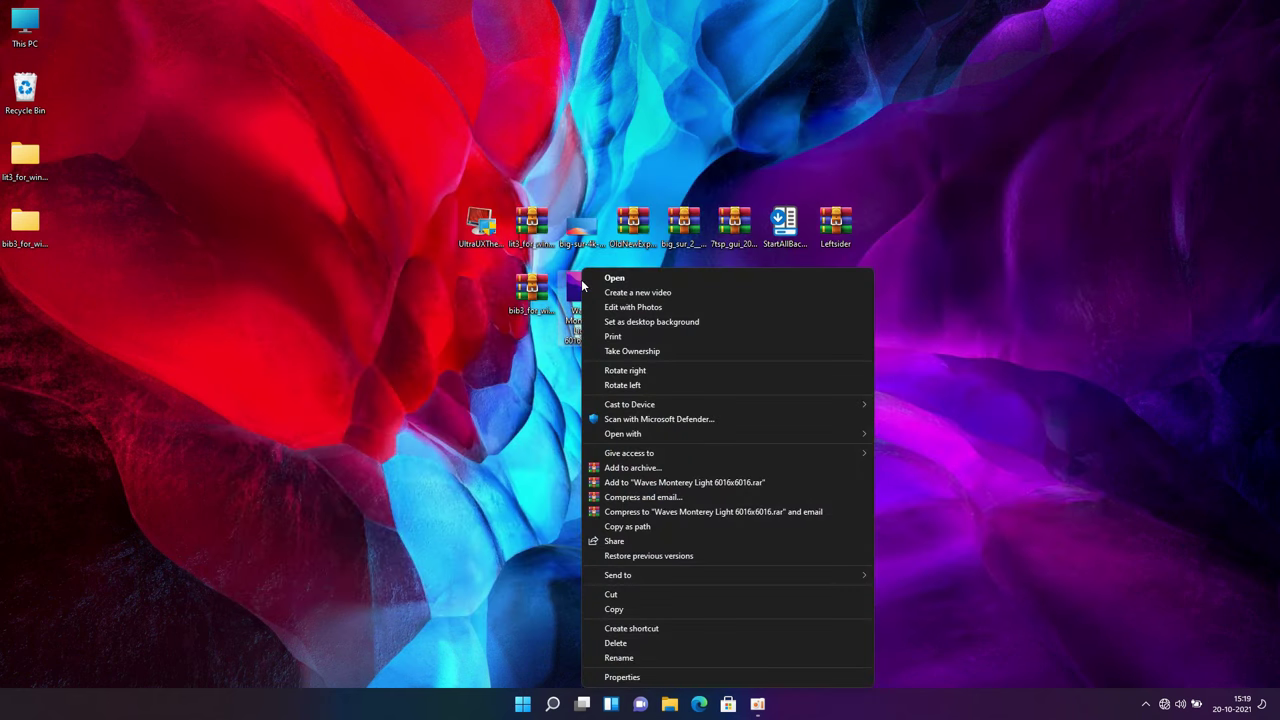
left_click(605, 321)
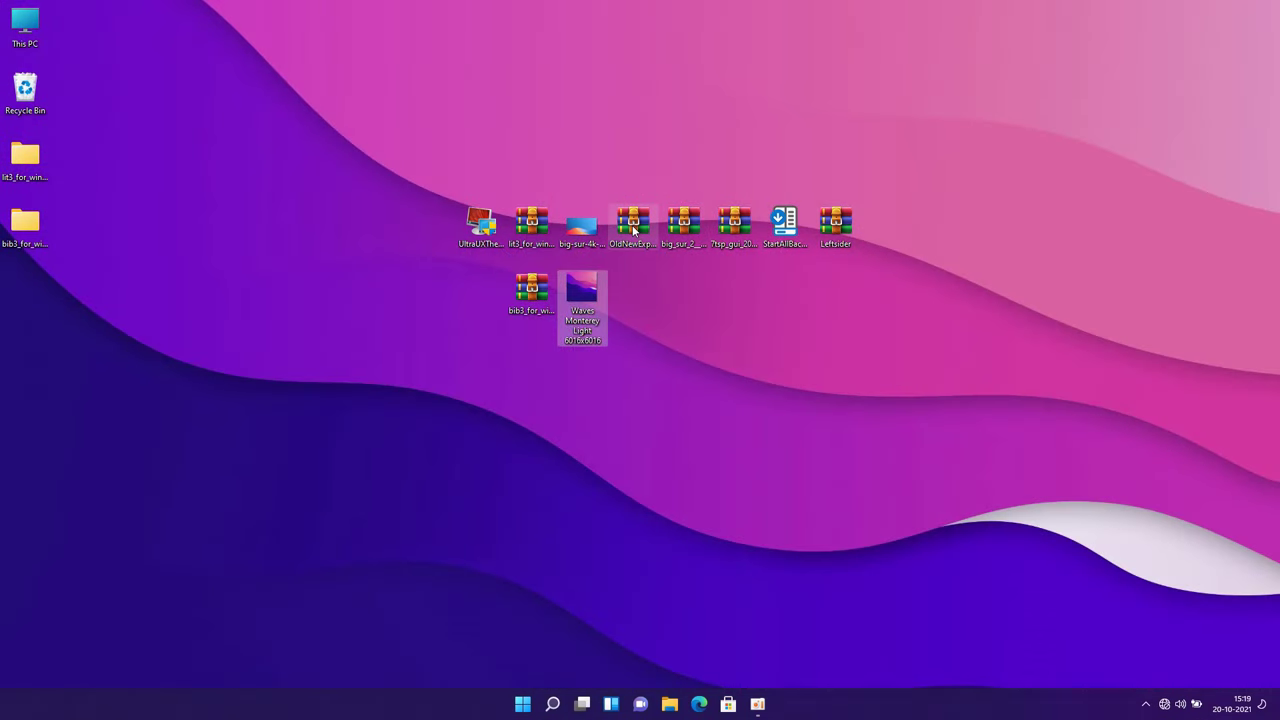
Extract the OldNewExplorer archive to its own desktop folder and launch OldNewExplorerCfg from it.
right_click(633, 230)
left_click(653, 279)
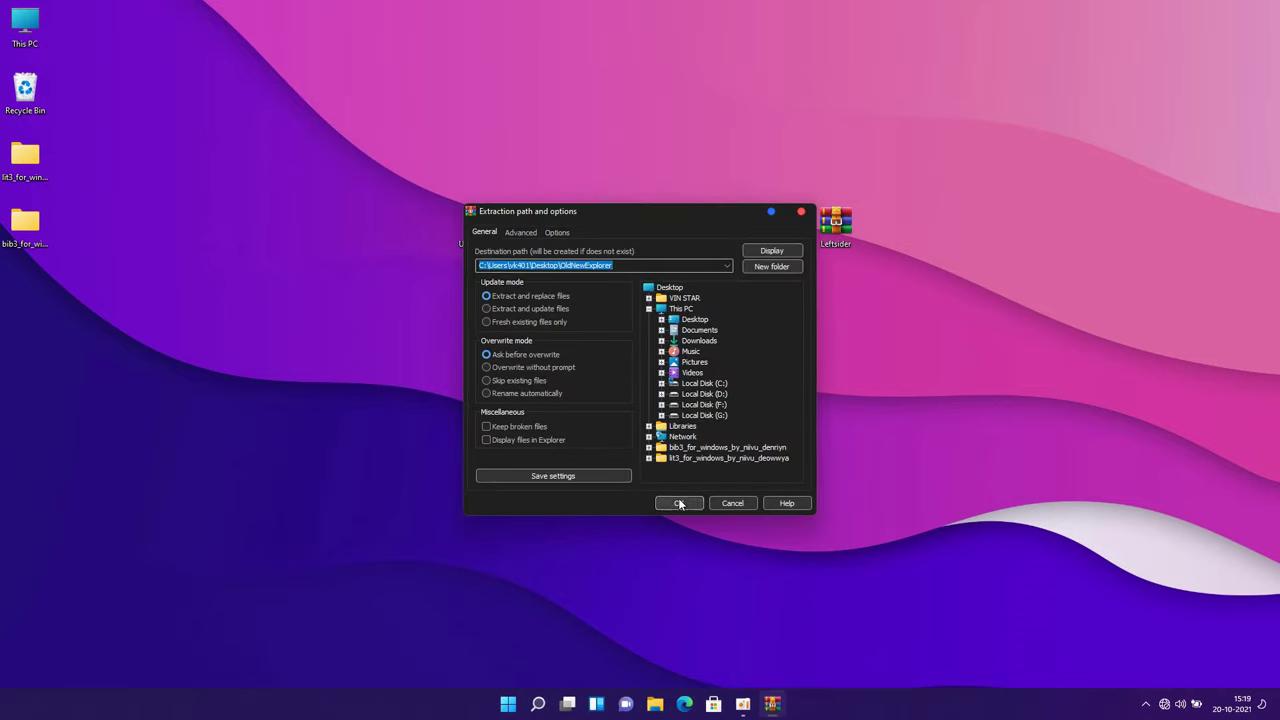
left_click(679, 503)
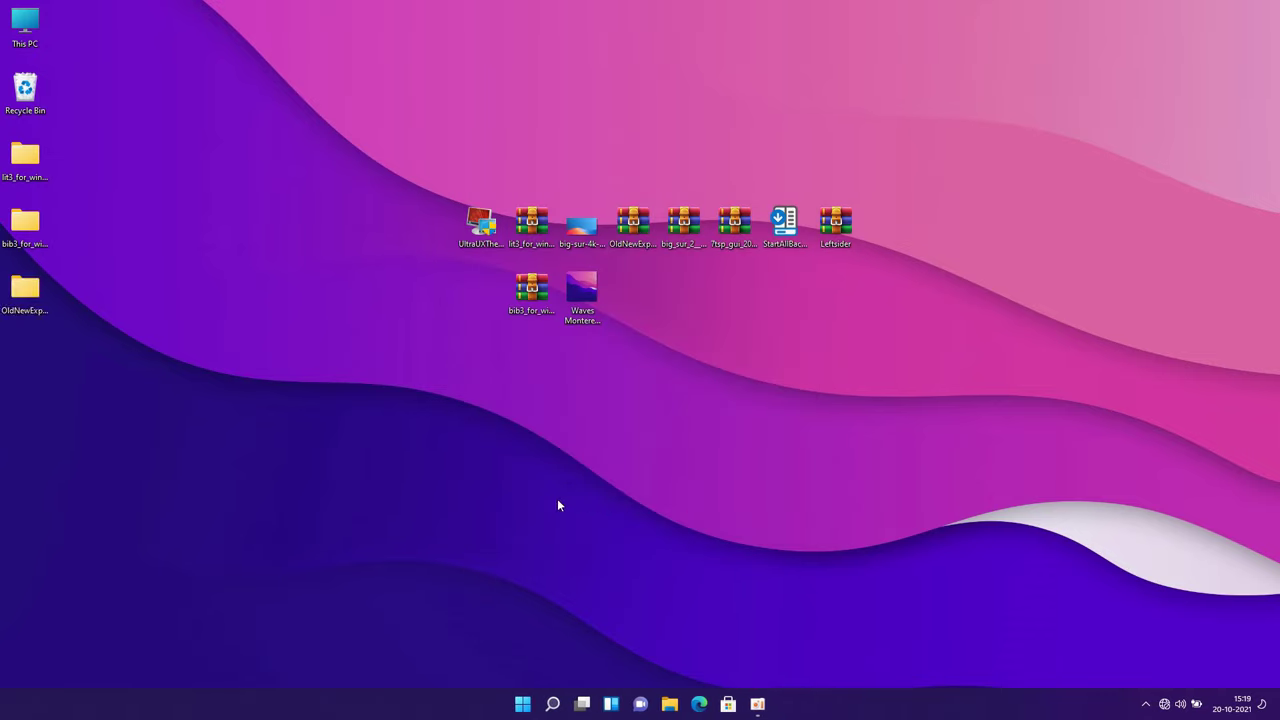
double_click(30, 290)
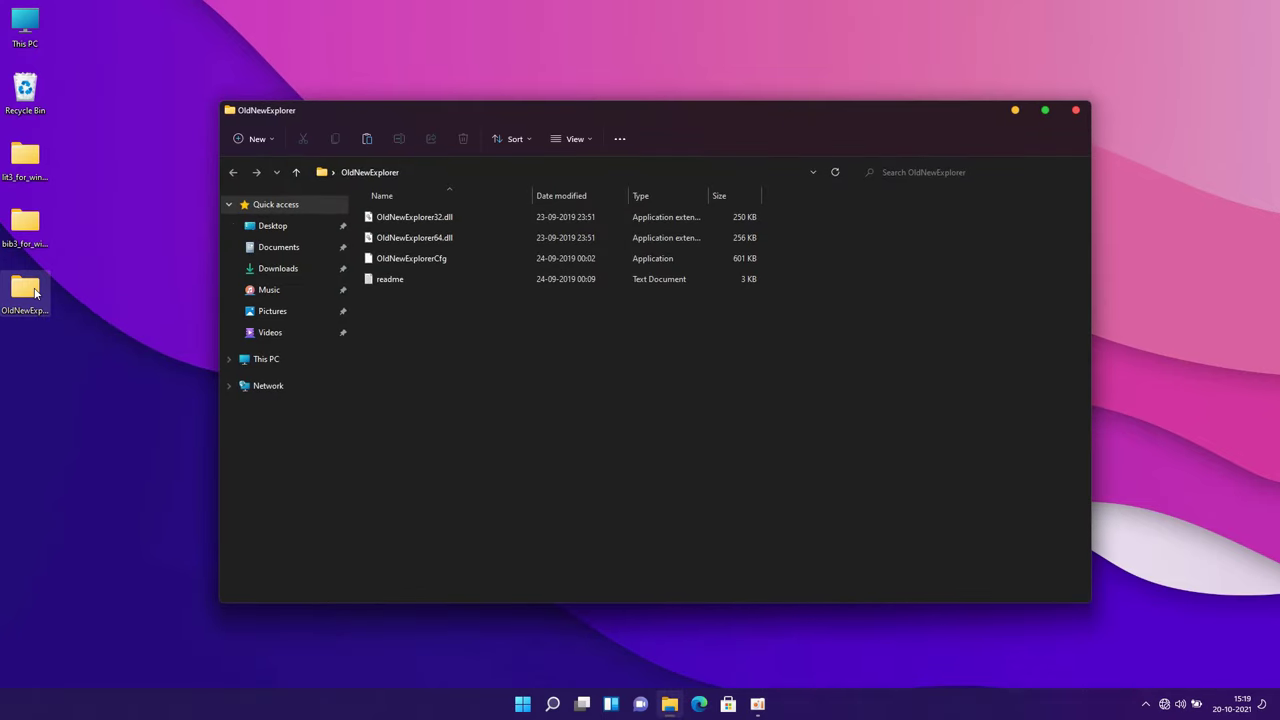
left_click(378, 263)
double_click(397, 260)
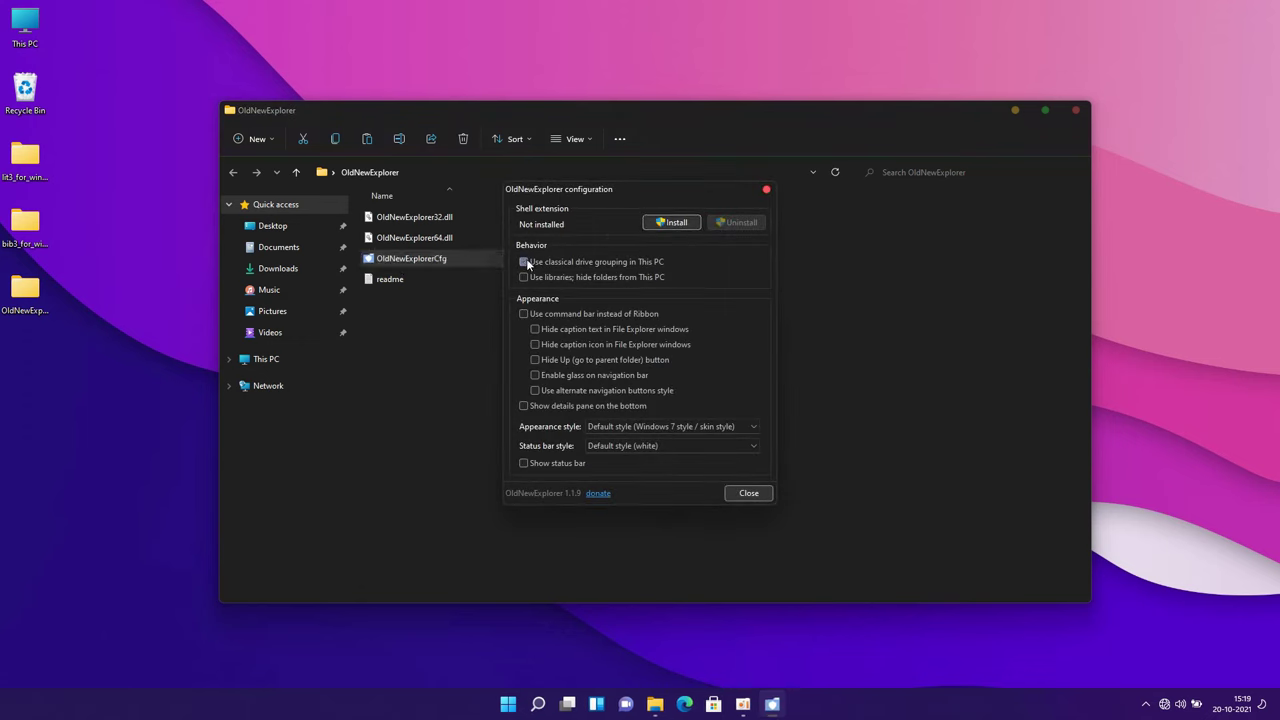
Install the OldNewExplorer shell extension with classical drive grouping and libraries instead of folders enabled, and check This PC.
left_click(526, 261)
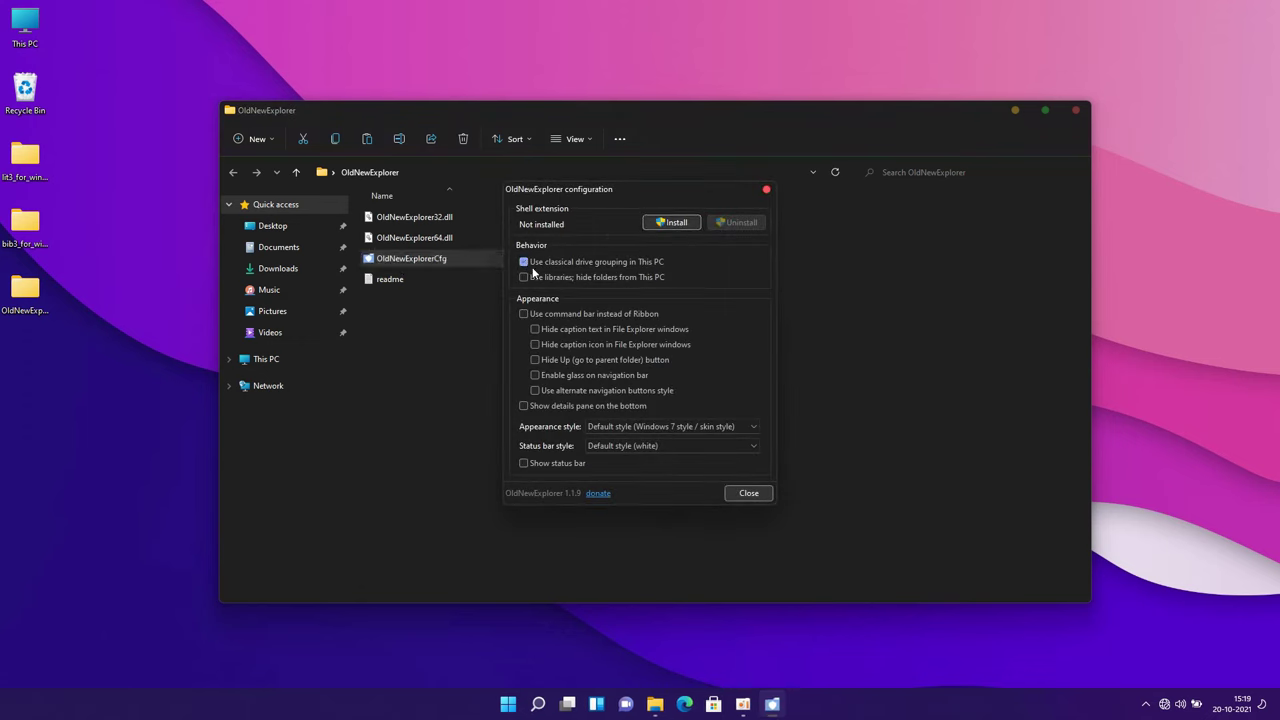
left_click(657, 226)
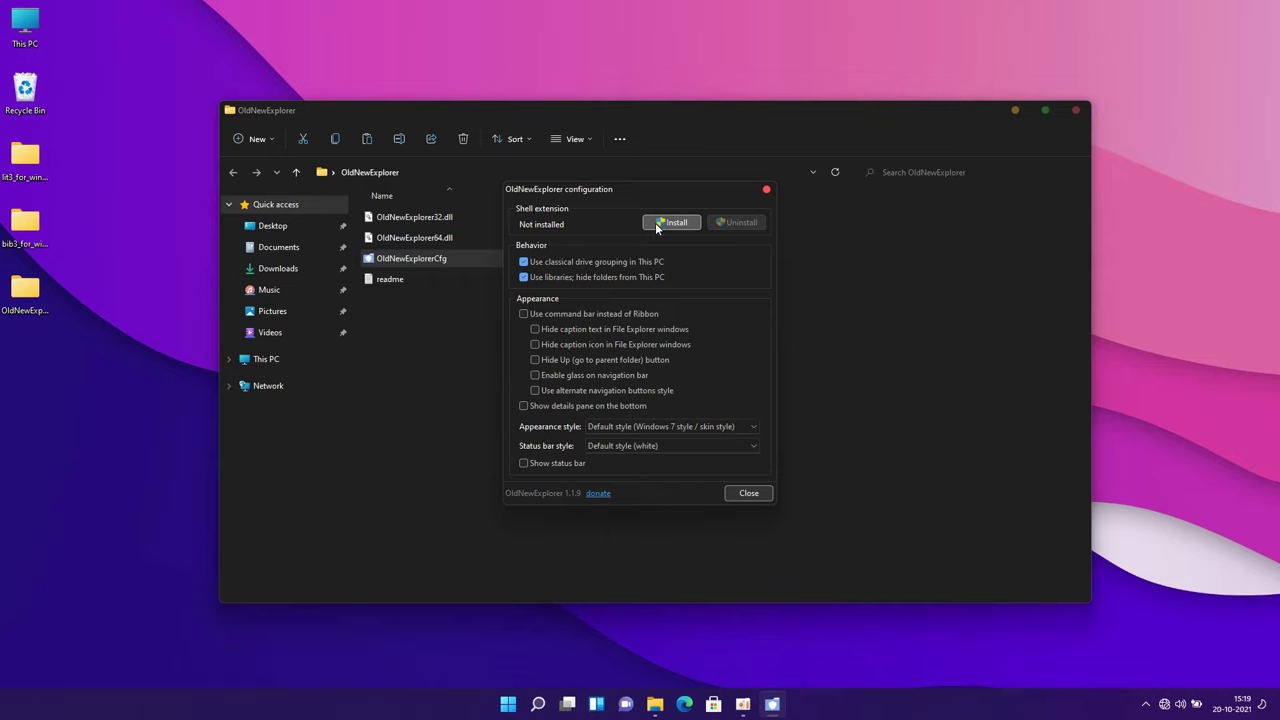
left_click(748, 492)
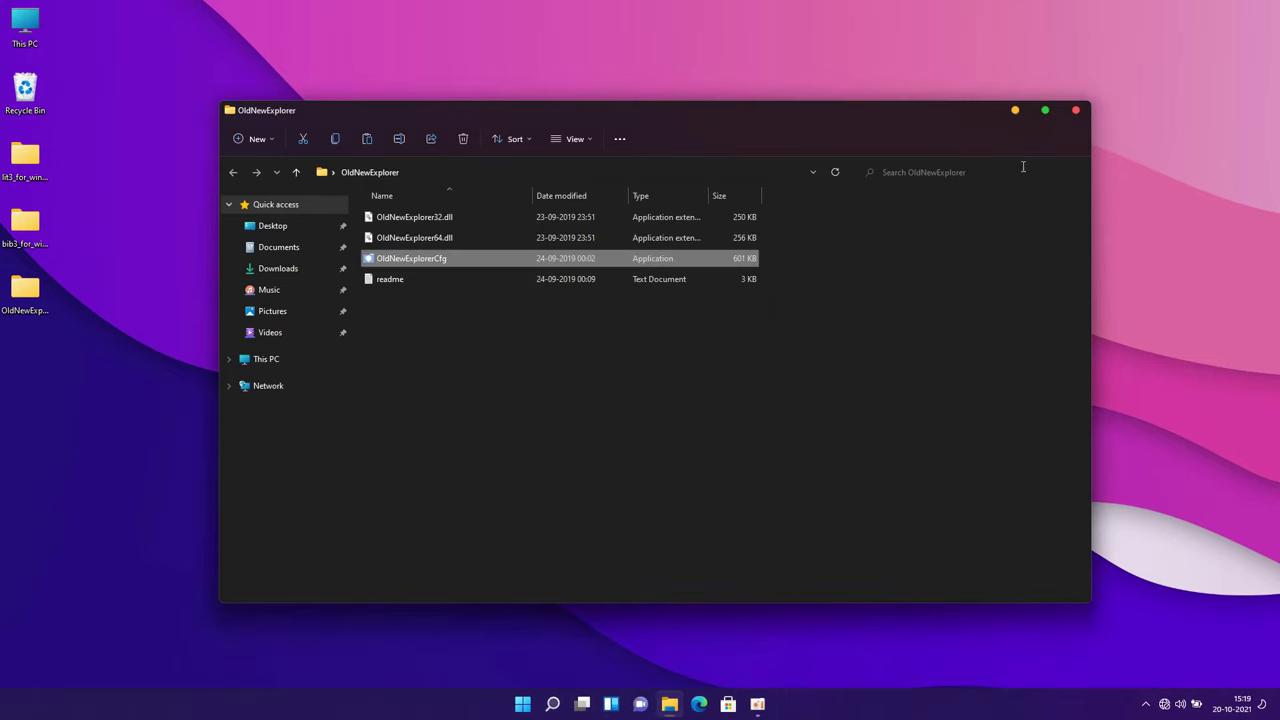
left_click(285, 361)
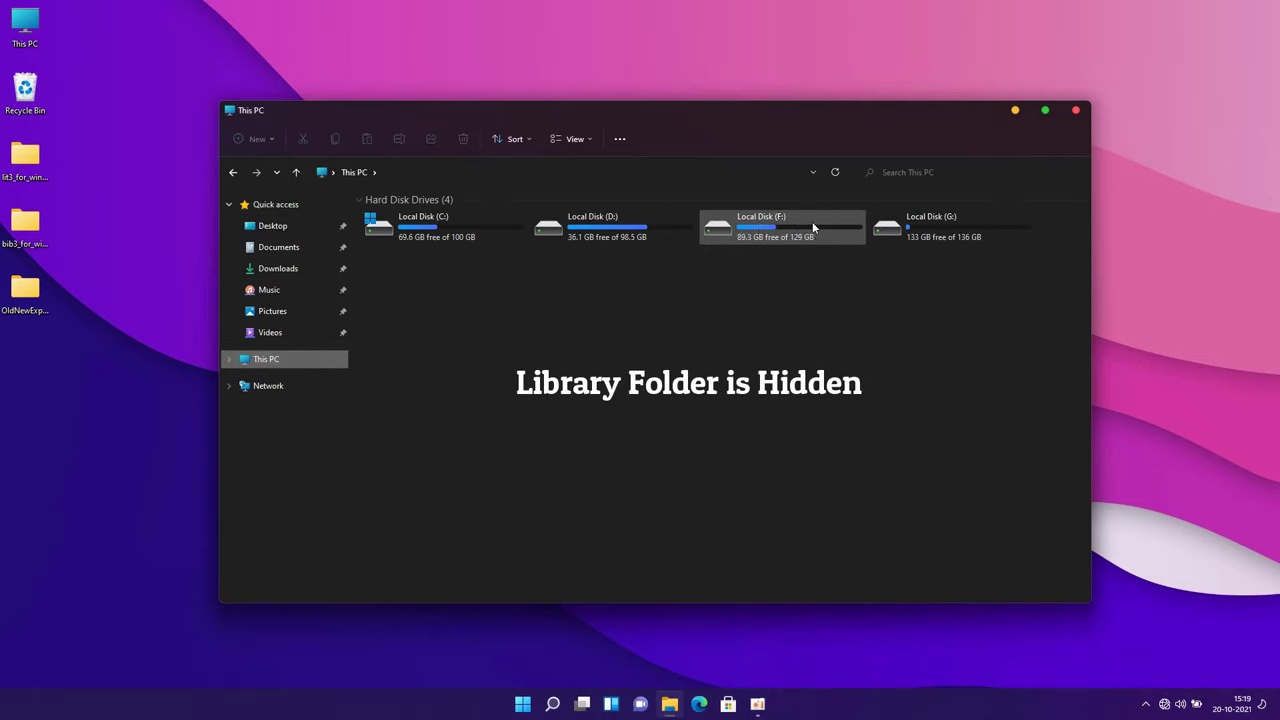
left_click(1076, 110)
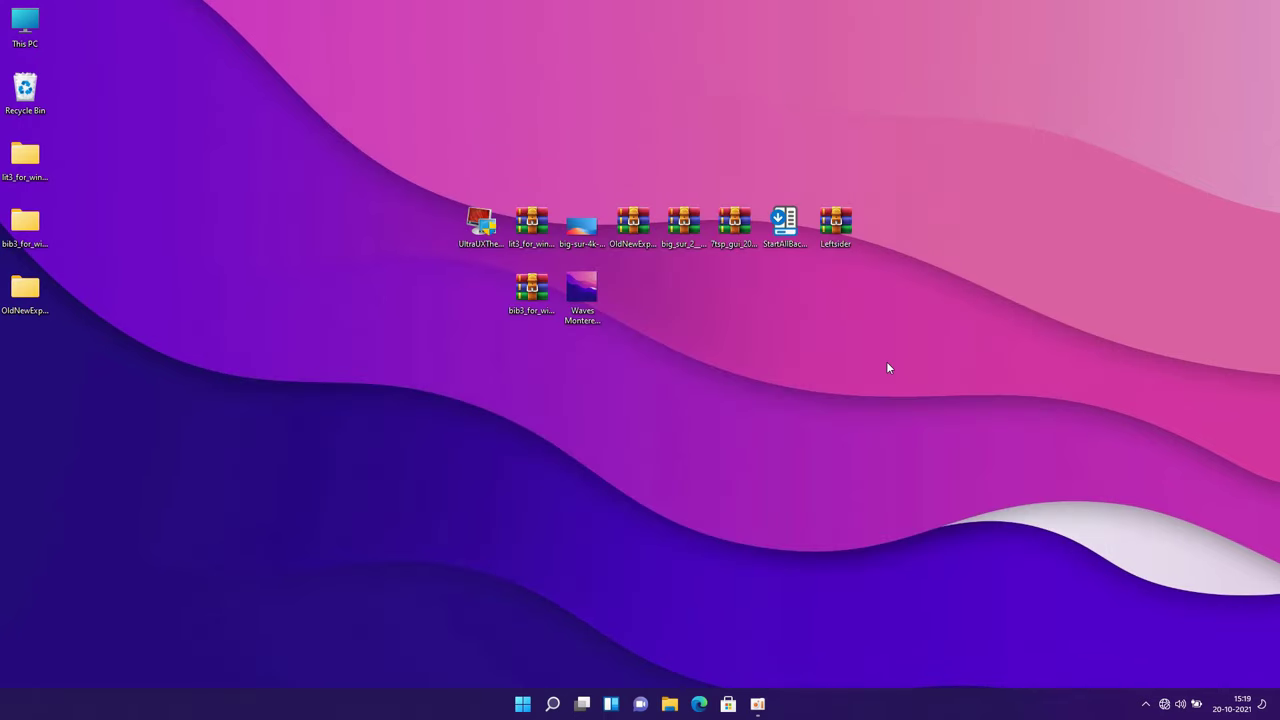
Extract the big_sur_2 Windows 10 themes archive into its own folder on the desktop.
left_click(688, 222)
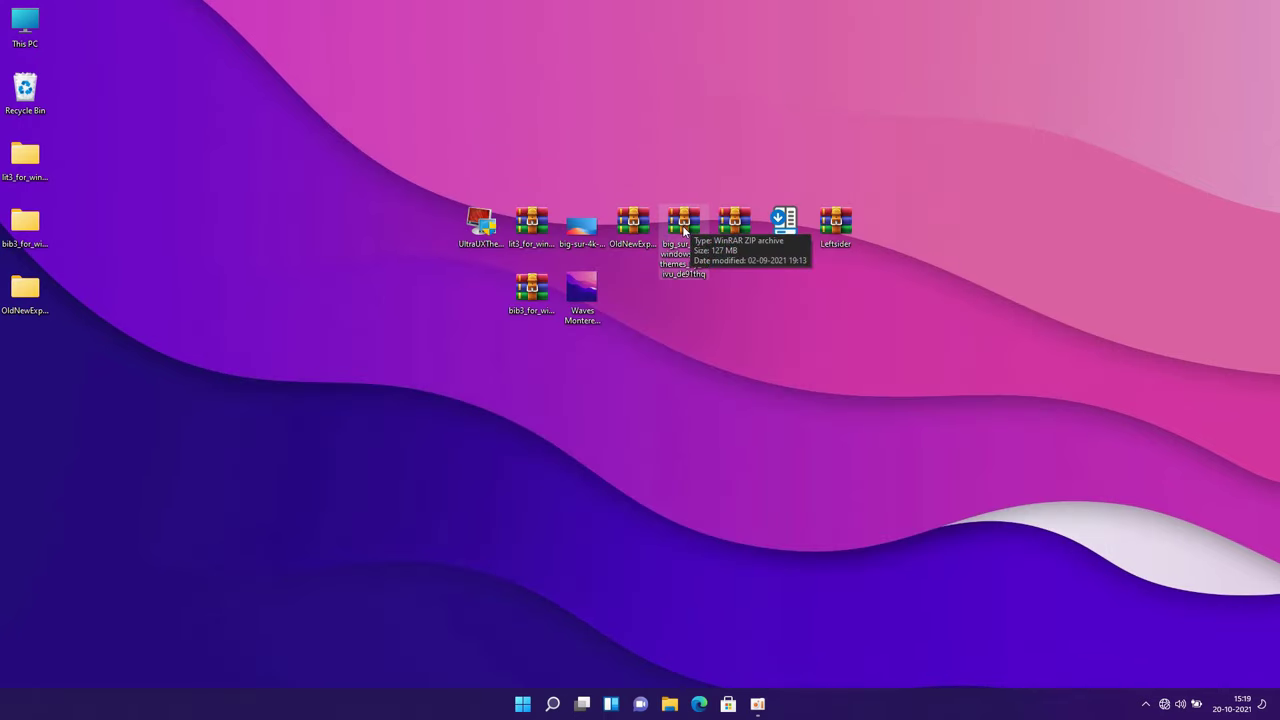
right_click(683, 226)
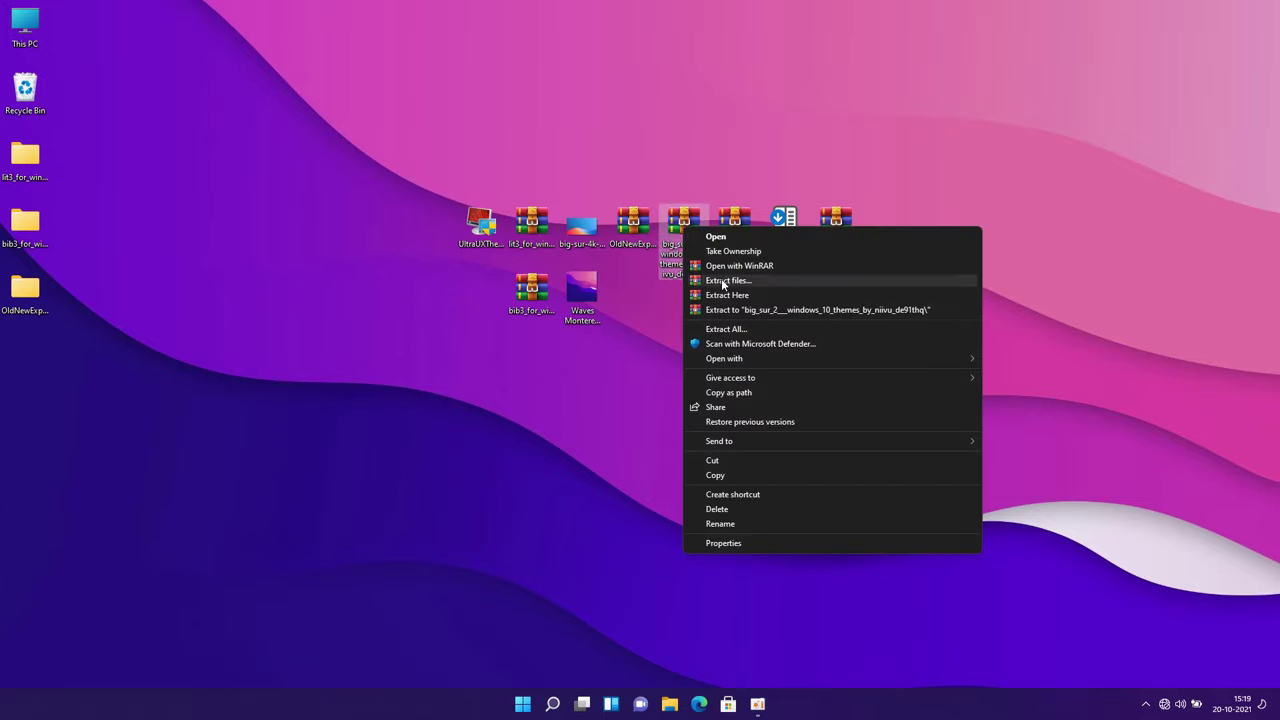
left_click(721, 280)
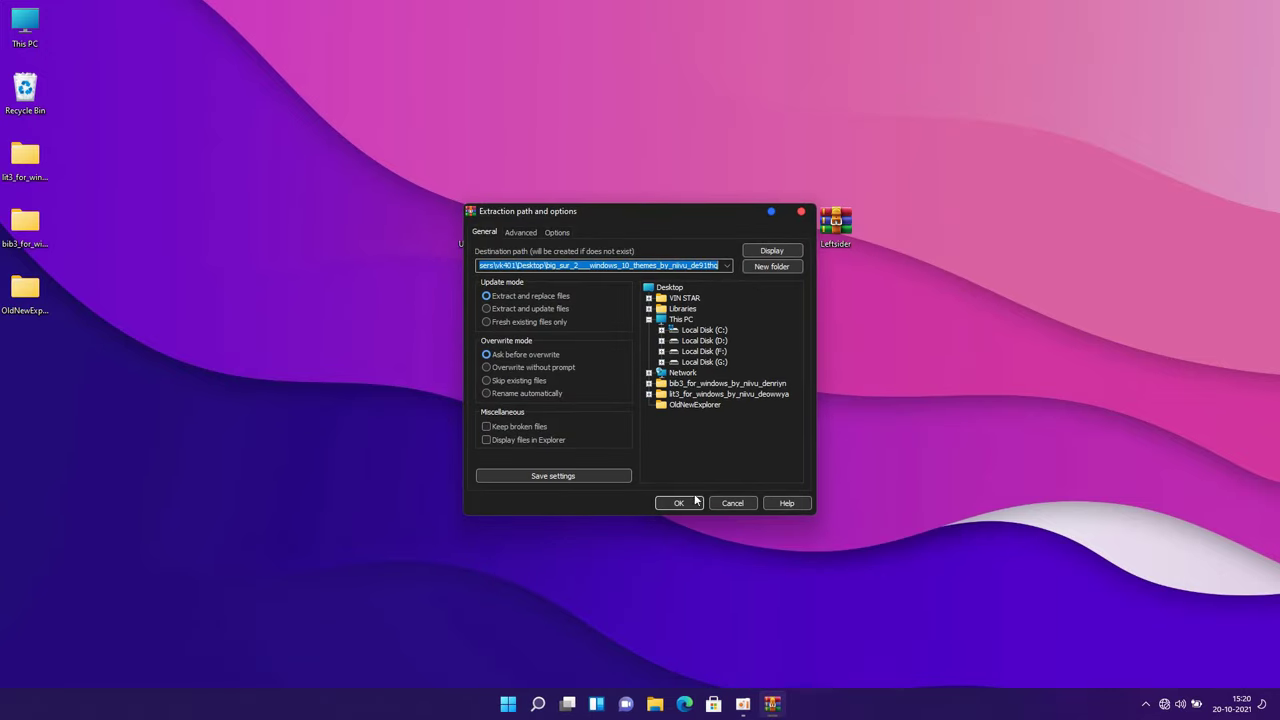
left_click(677, 502)
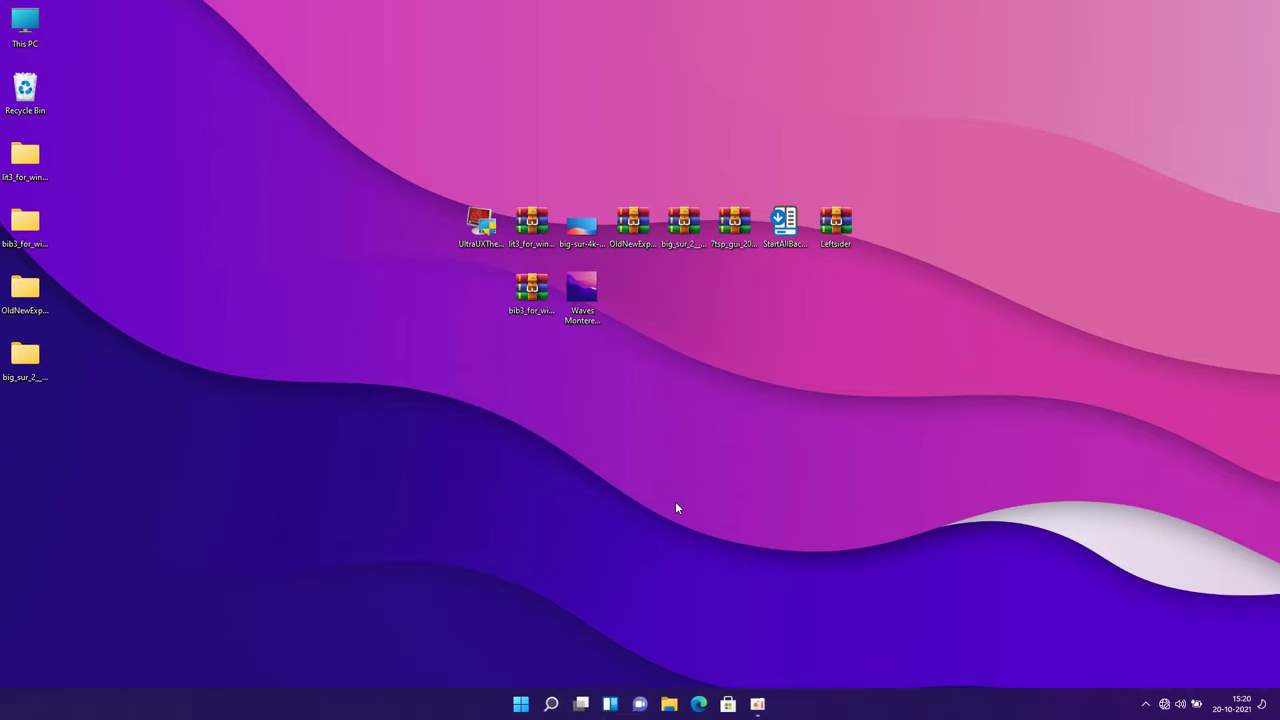
Open the 7TSP Icon theme folder inside Big Sur 2 - Windows Themes and display its files as larger icons.
double_click(34, 362)
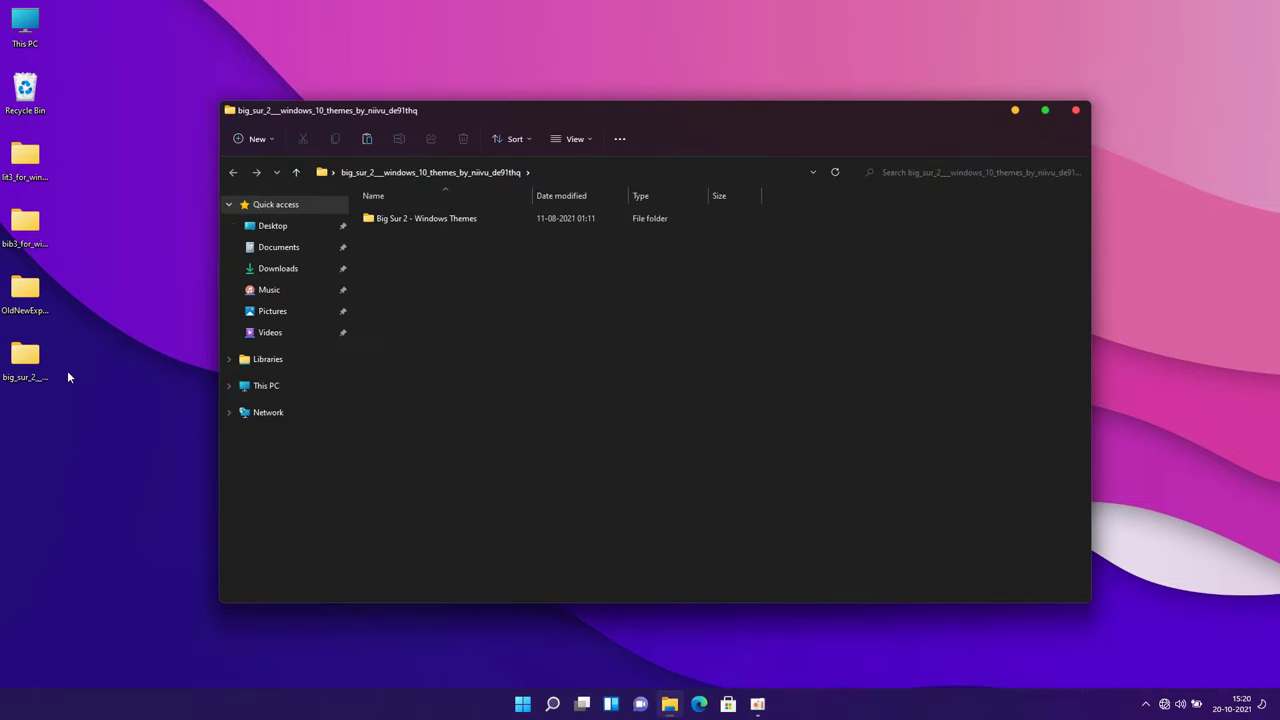
left_click(368, 222)
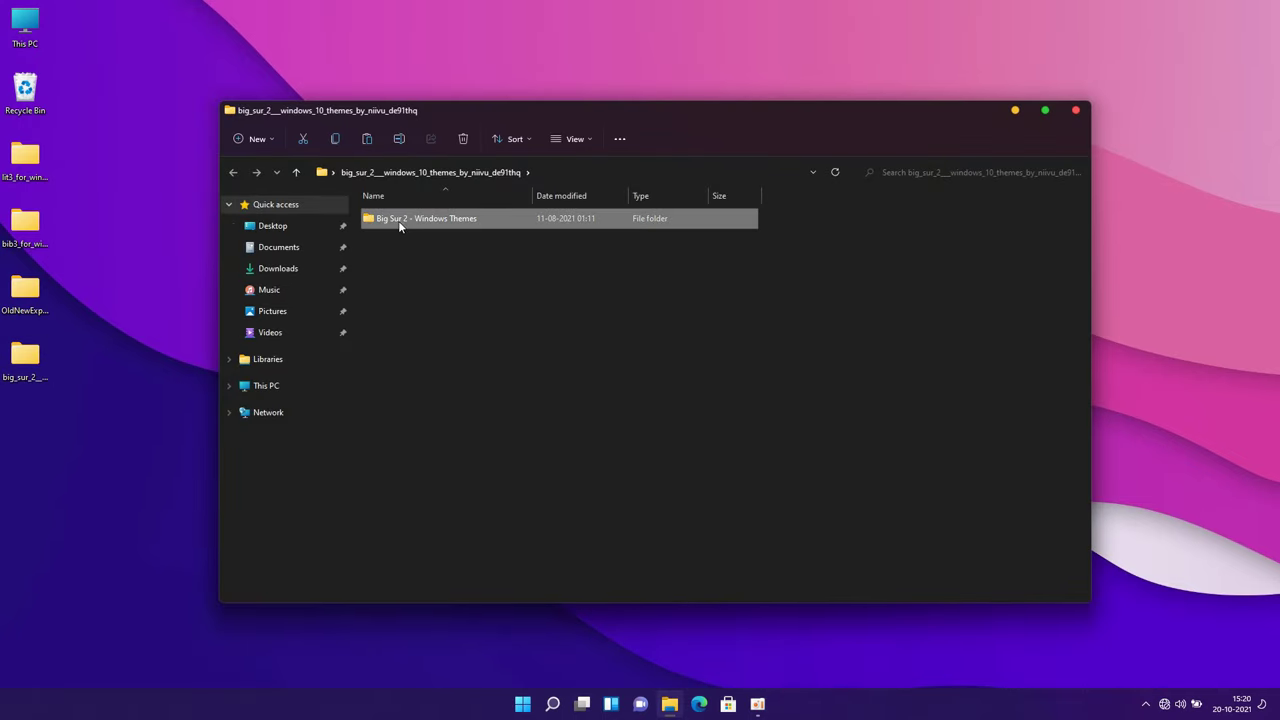
double_click(442, 221)
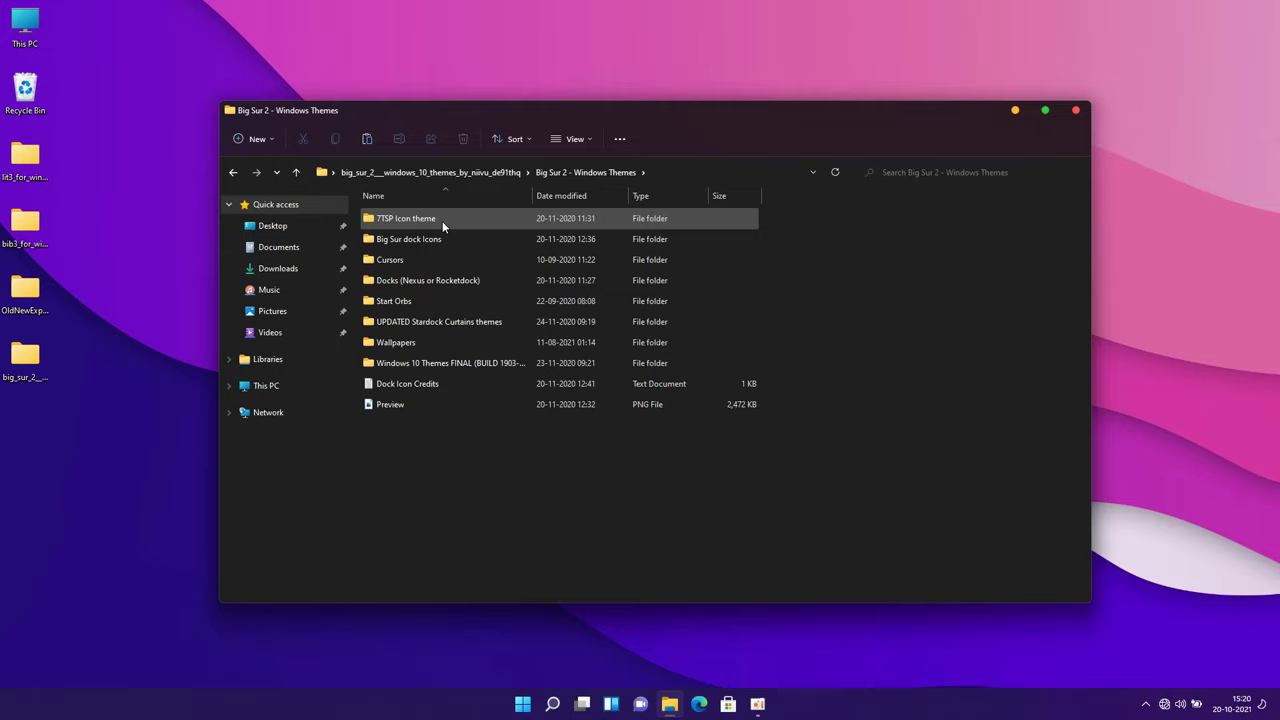
left_click(442, 221)
double_click(405, 220)
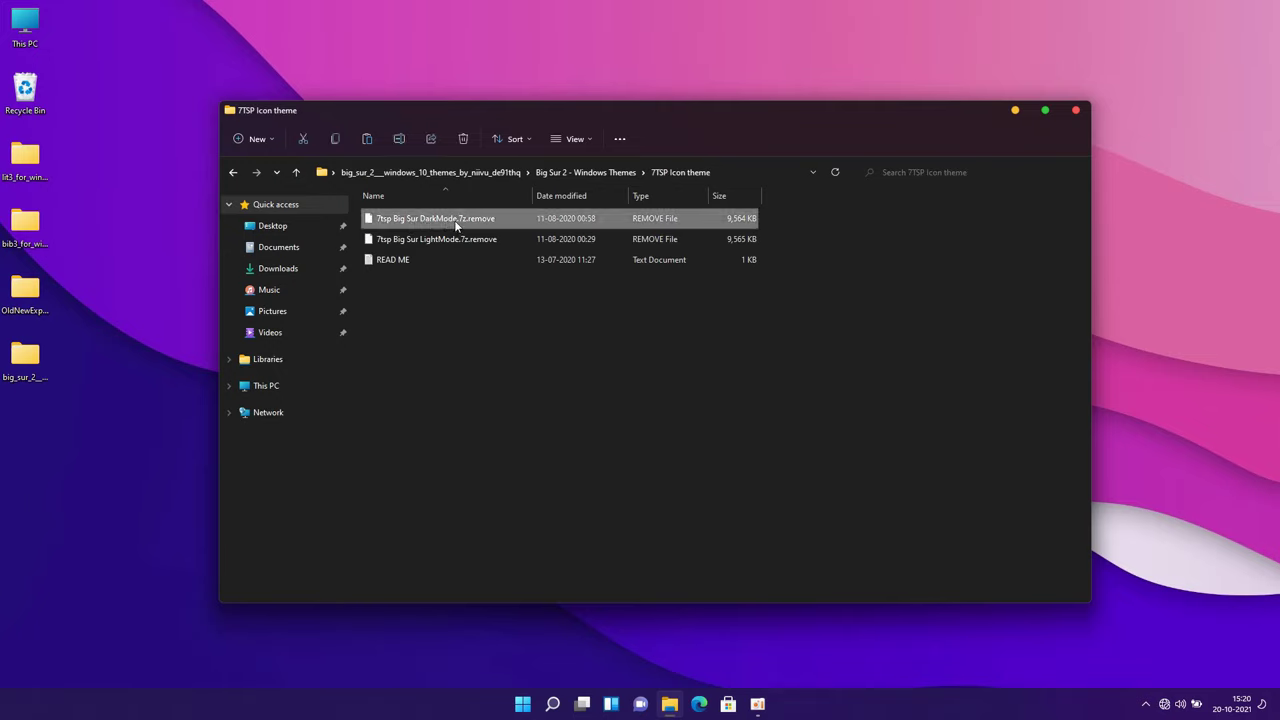
right_click(432, 325)
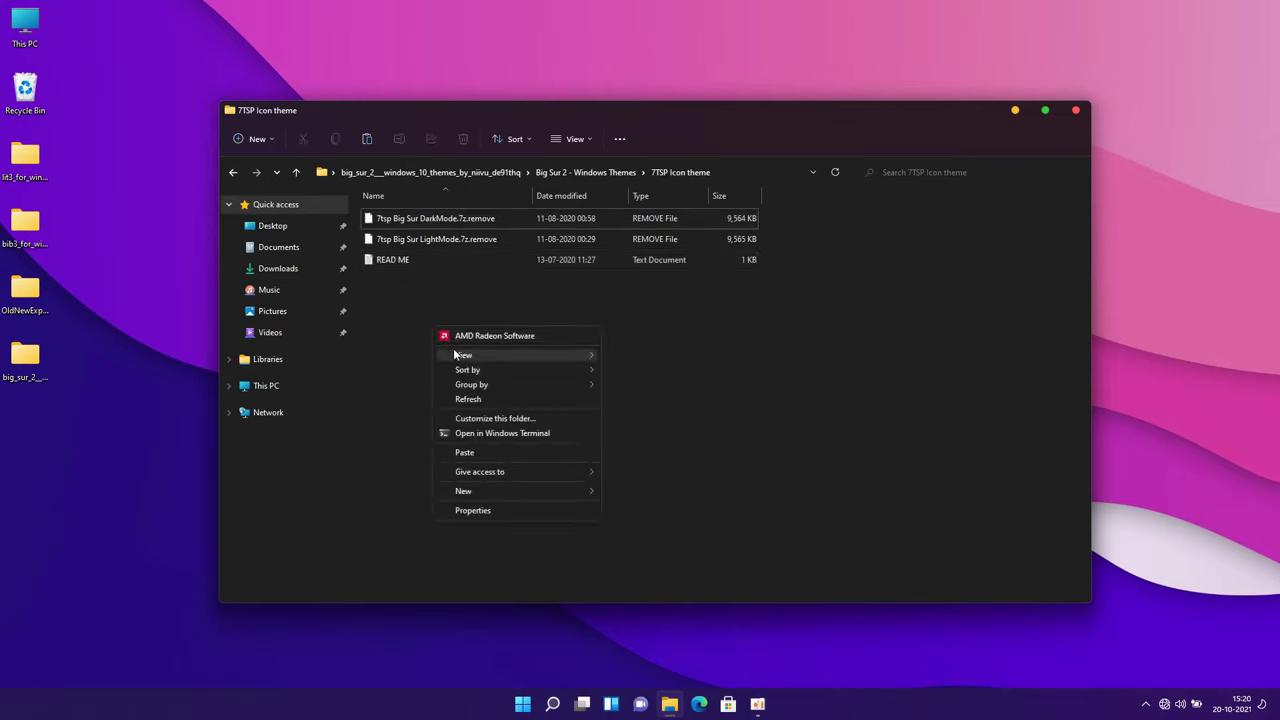
mouse_move(482, 354)
left_click(632, 369)
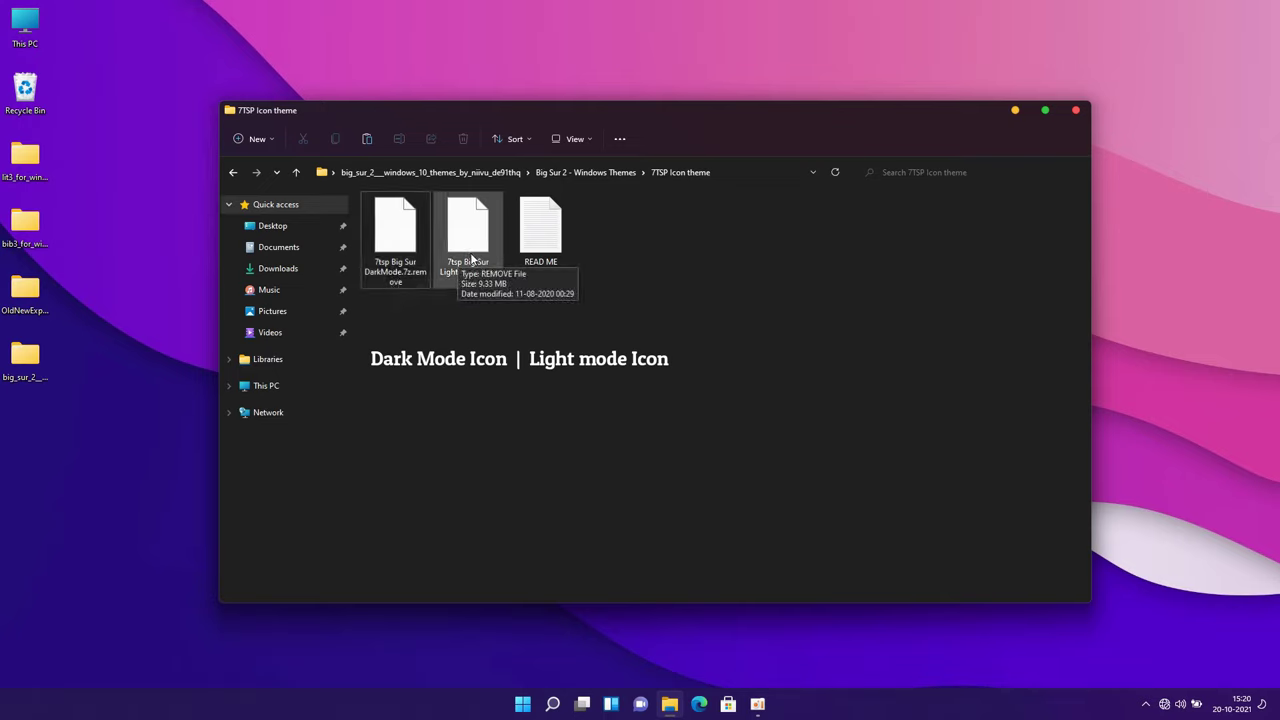
Rename the dark mode icon pack to "7tsp Big Sur DarkMode.7z", accept the extension change, refresh the folder and close it.
right_click(381, 273)
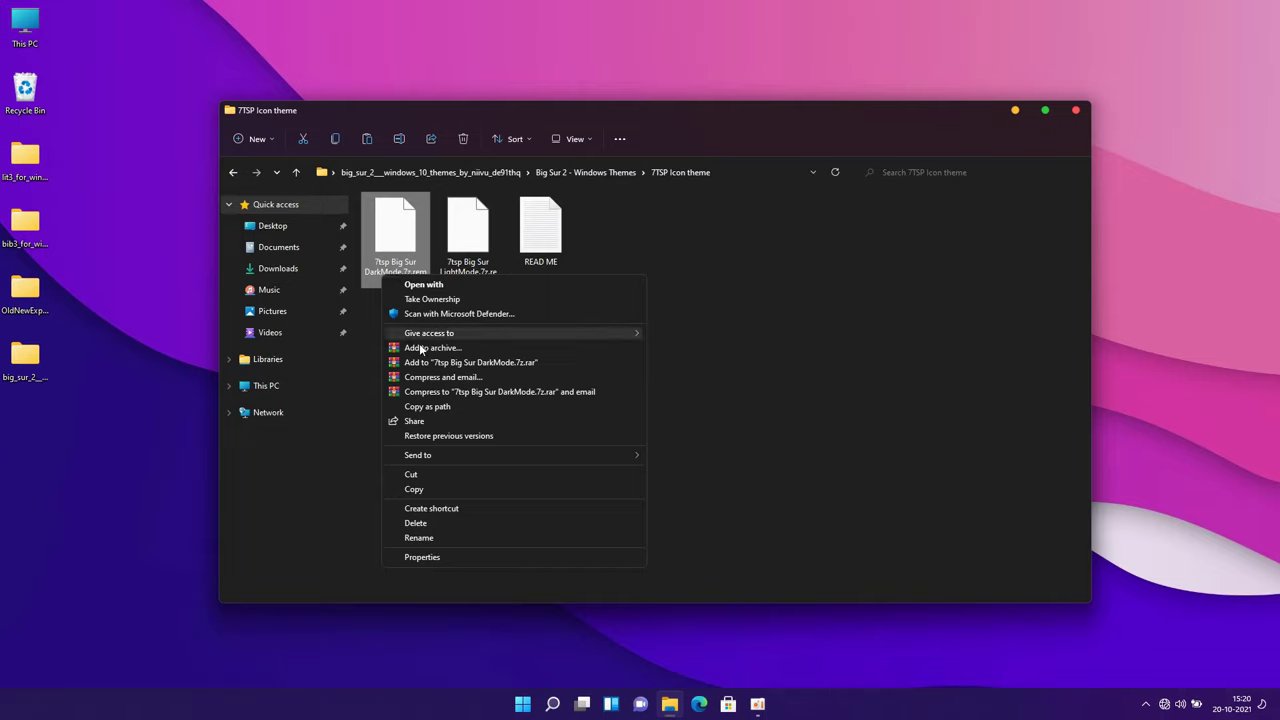
left_click(418, 537)
left_click(422, 281)
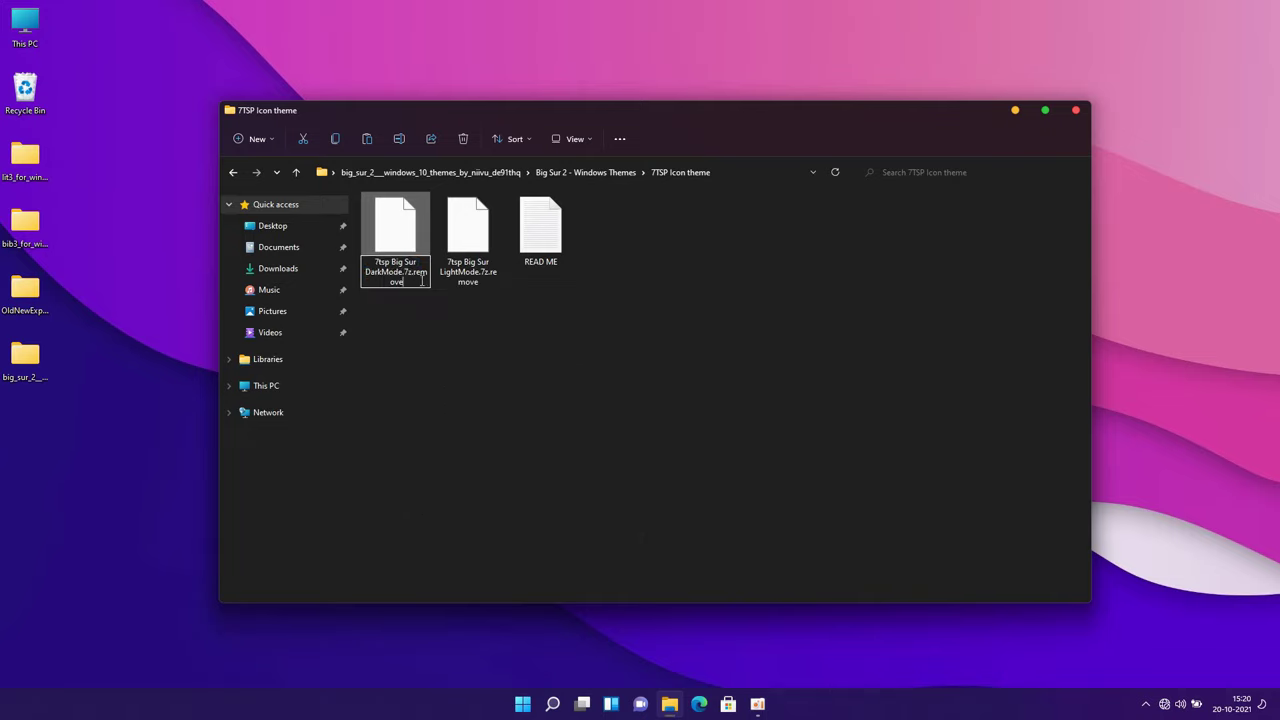
key("BackSpace")
key("BackSpace")
key("BackSpace")
key("BackSpace")
key("BackSpace")
key("BackSpace")
key("BackSpace")
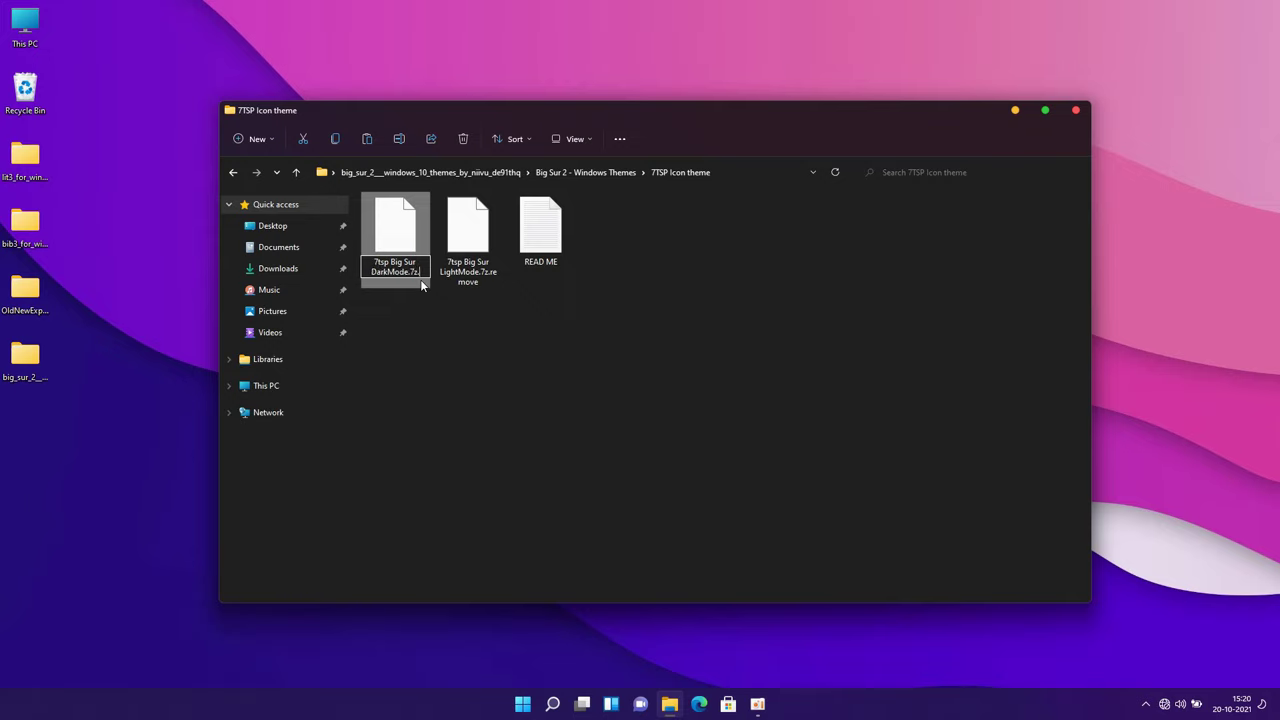
key("Return")
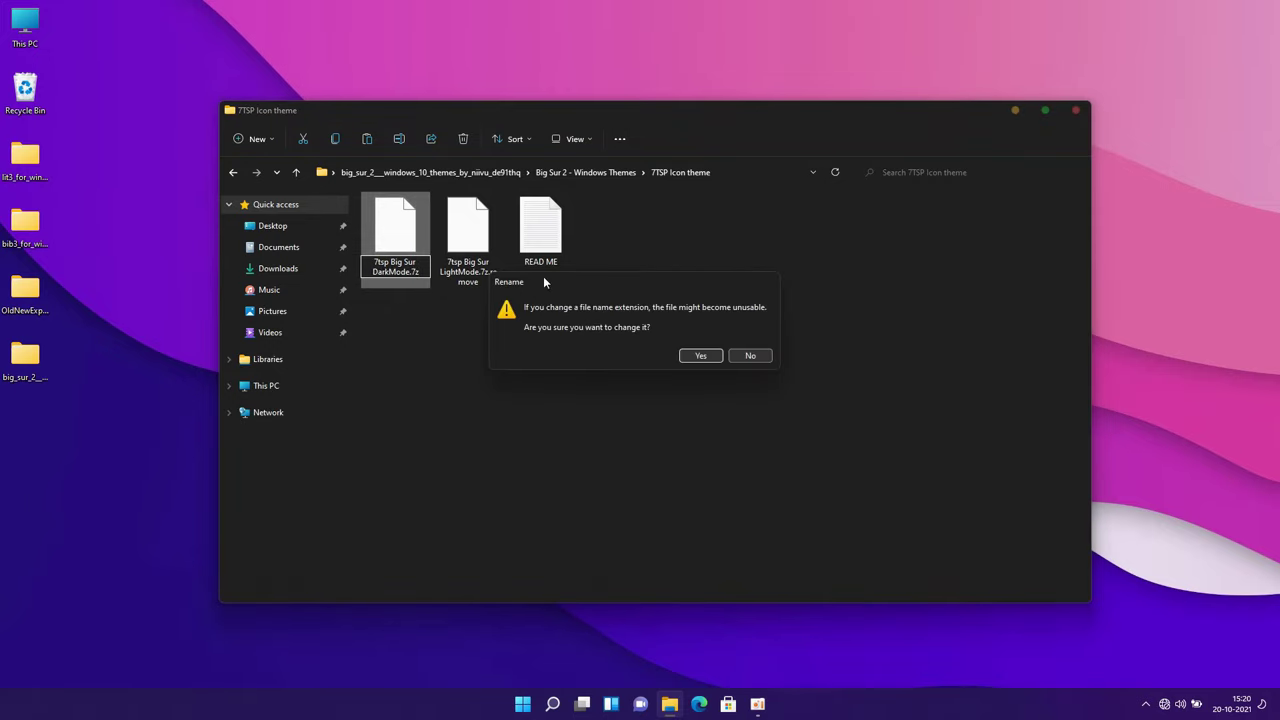
left_click(697, 354)
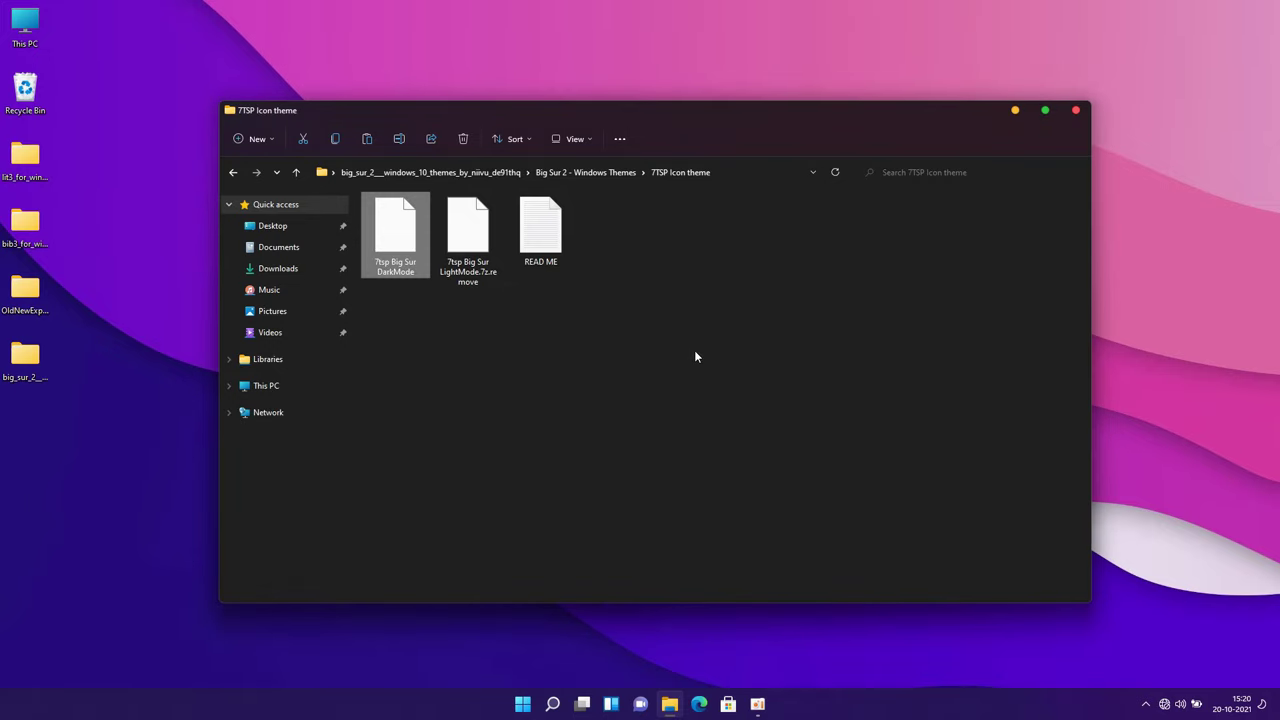
right_click(694, 350)
left_click(722, 424)
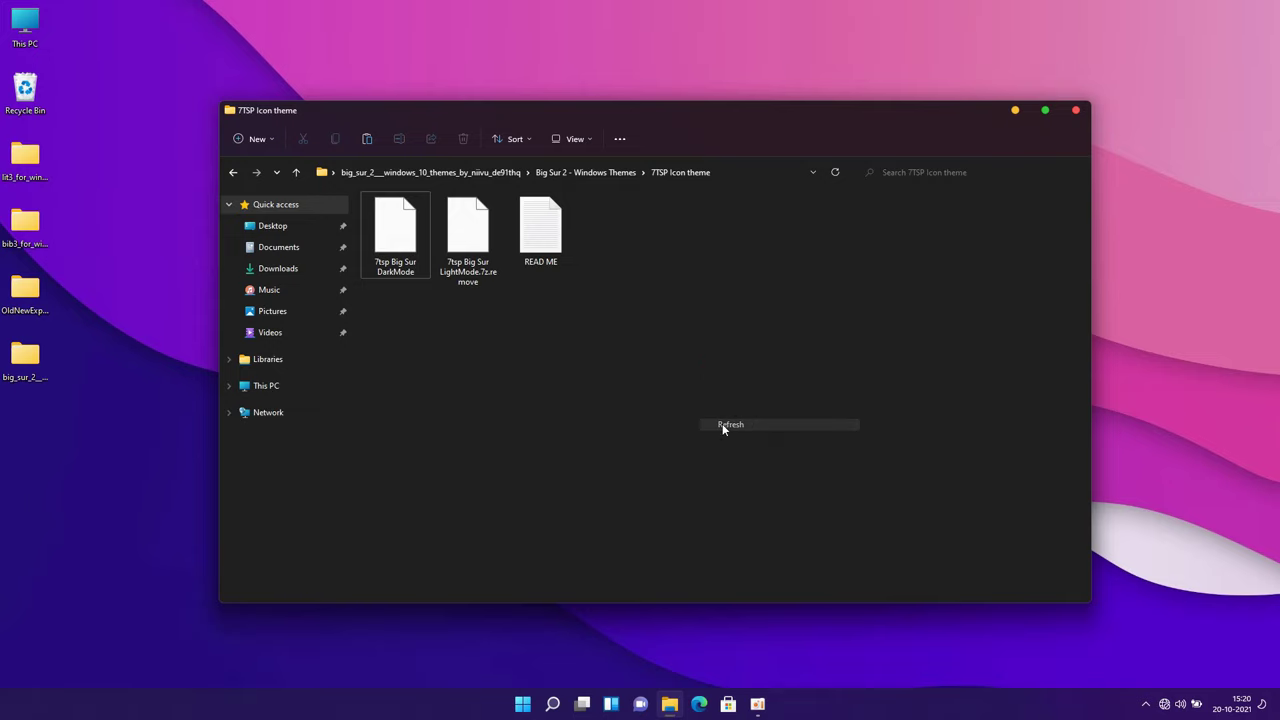
left_click(1076, 111)
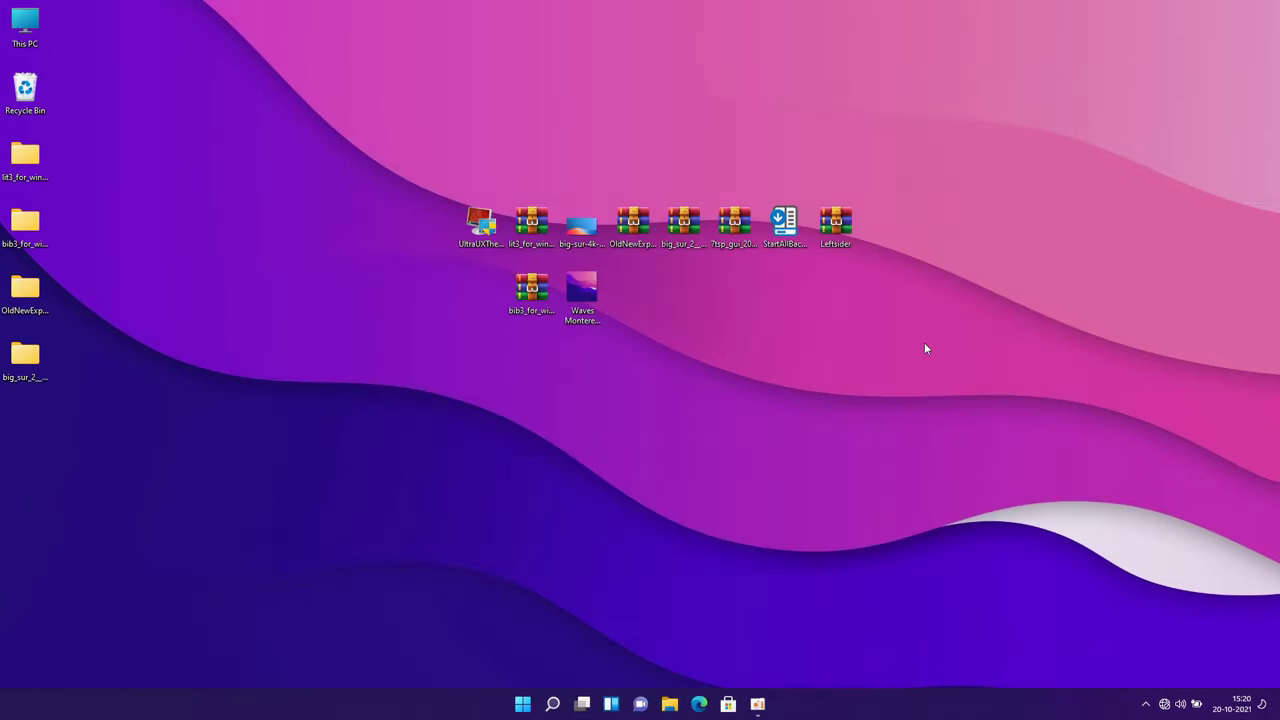
Extract the 7tsp_gui_2019_edition archive into its own folder on the desktop.
left_click(745, 232)
right_click(745, 232)
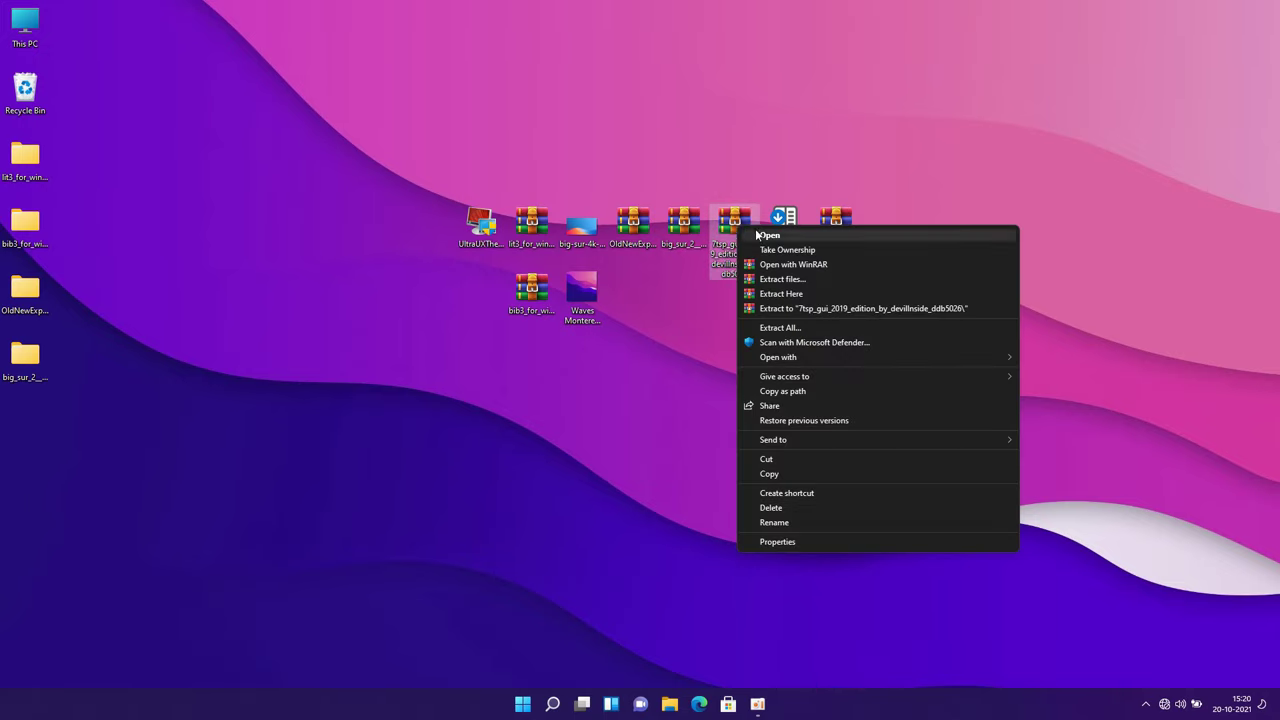
left_click(772, 280)
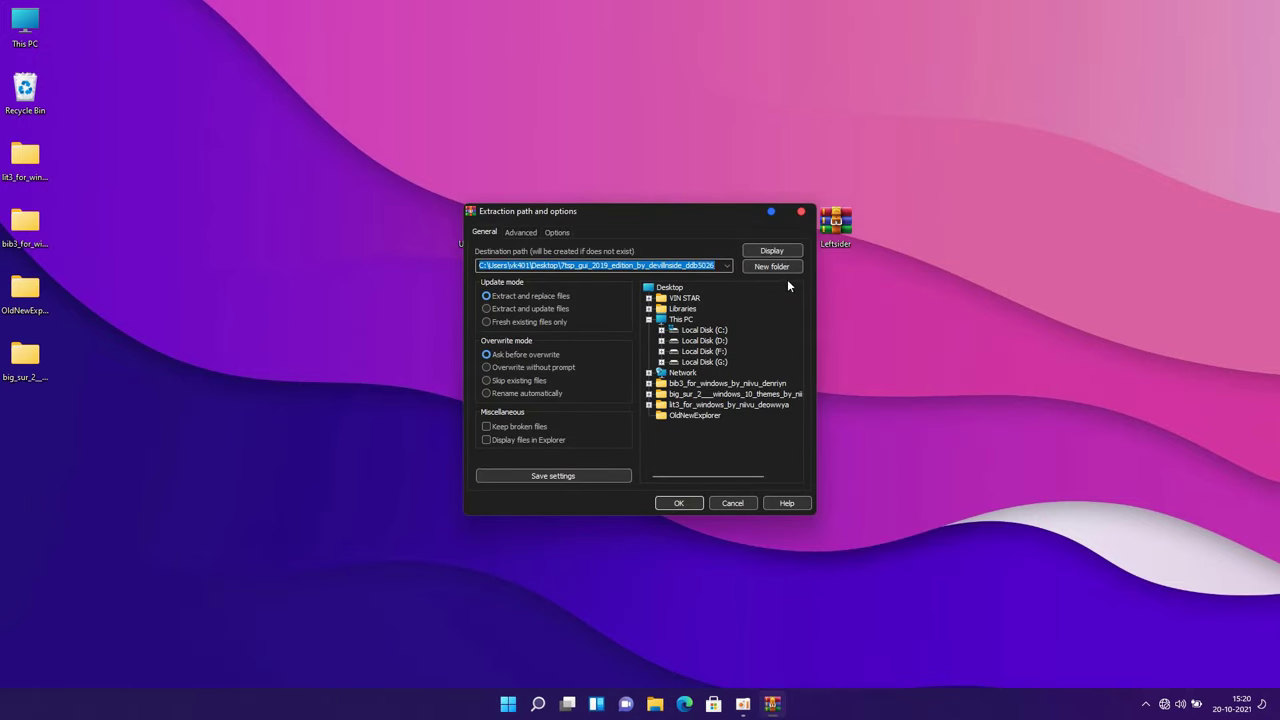
left_click(680, 503)
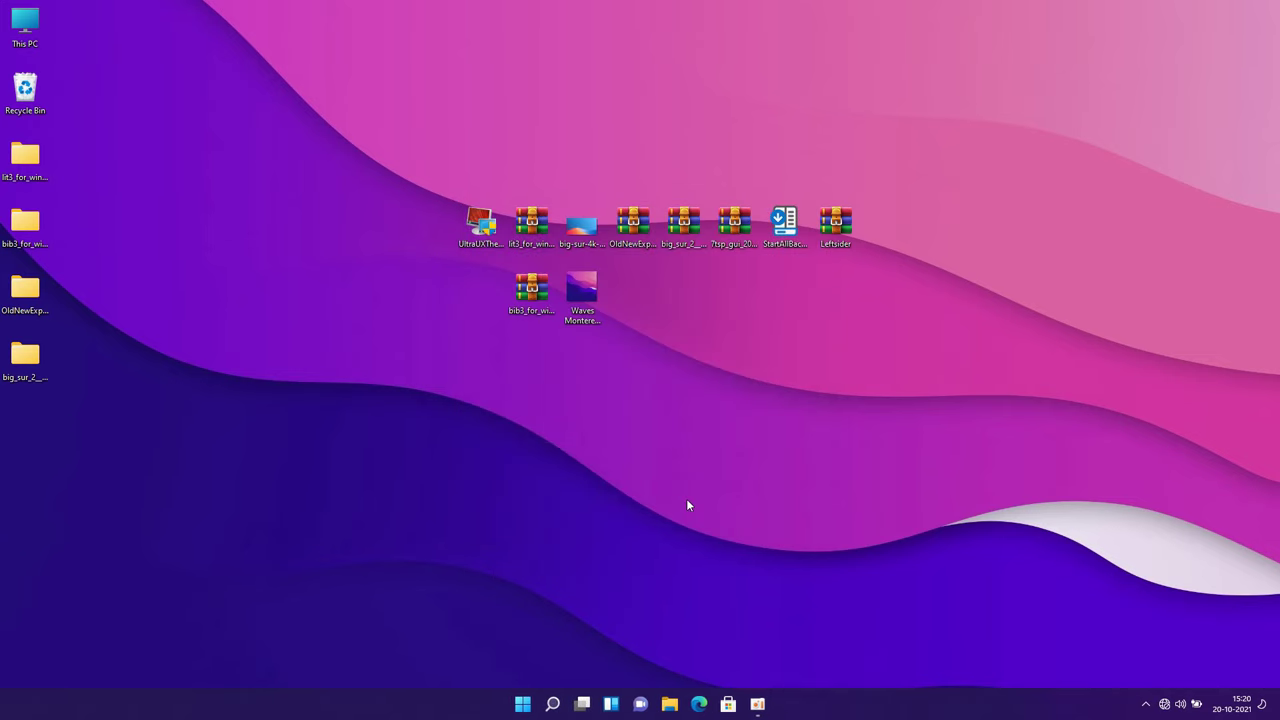
In the extracted 7tsp GUI folder, rename the .ee file to "7tsp GUI v0.6(2019).exe" and accept the extension change.
double_click(42, 425)
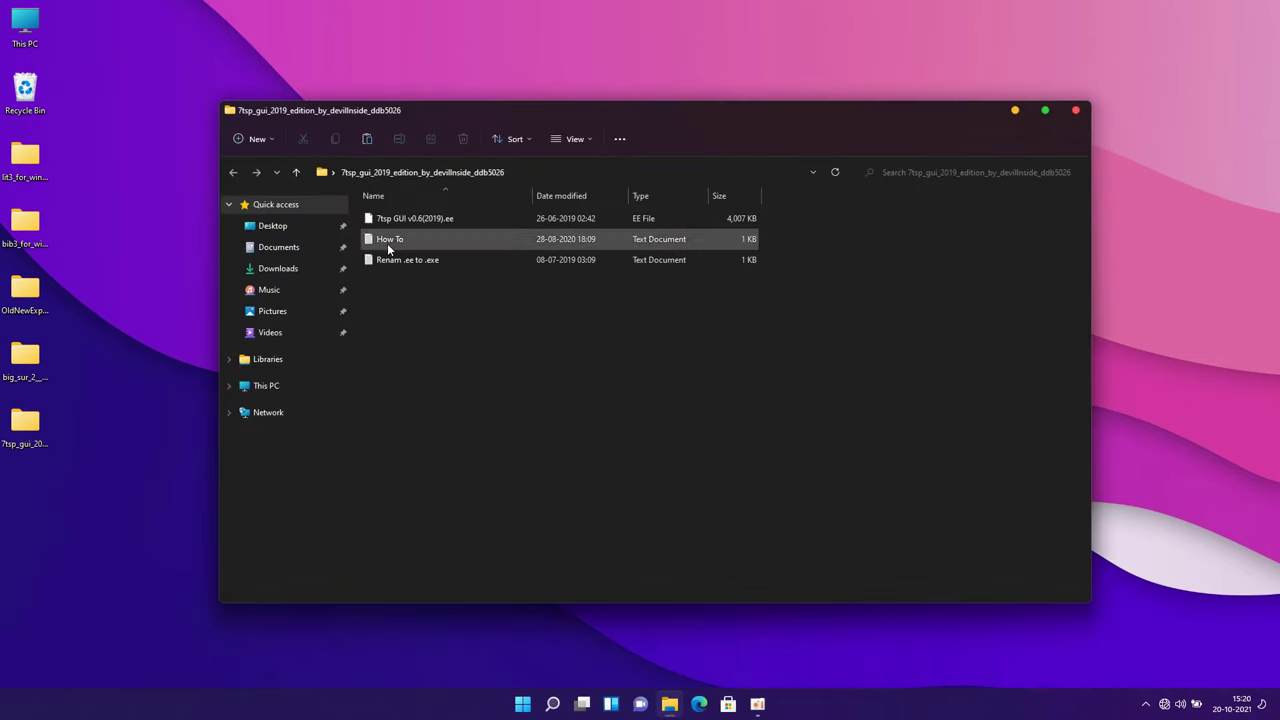
left_click(434, 222)
right_click(439, 221)
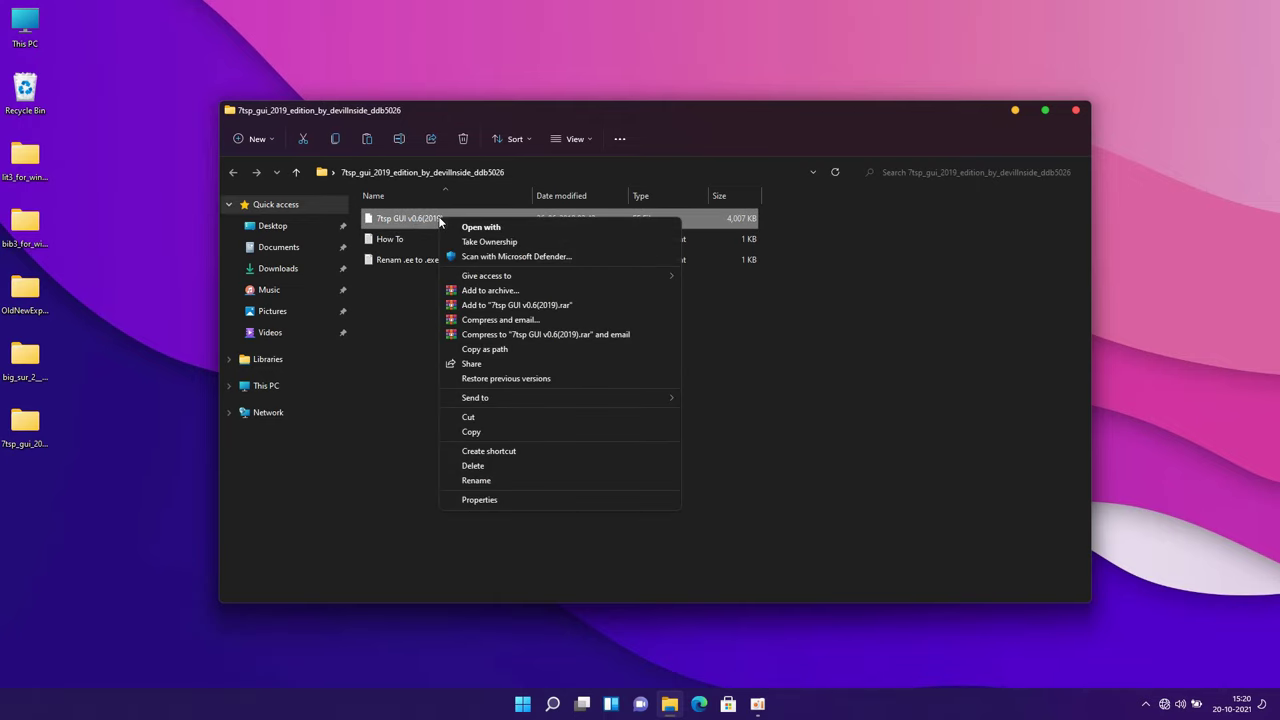
left_click(474, 480)
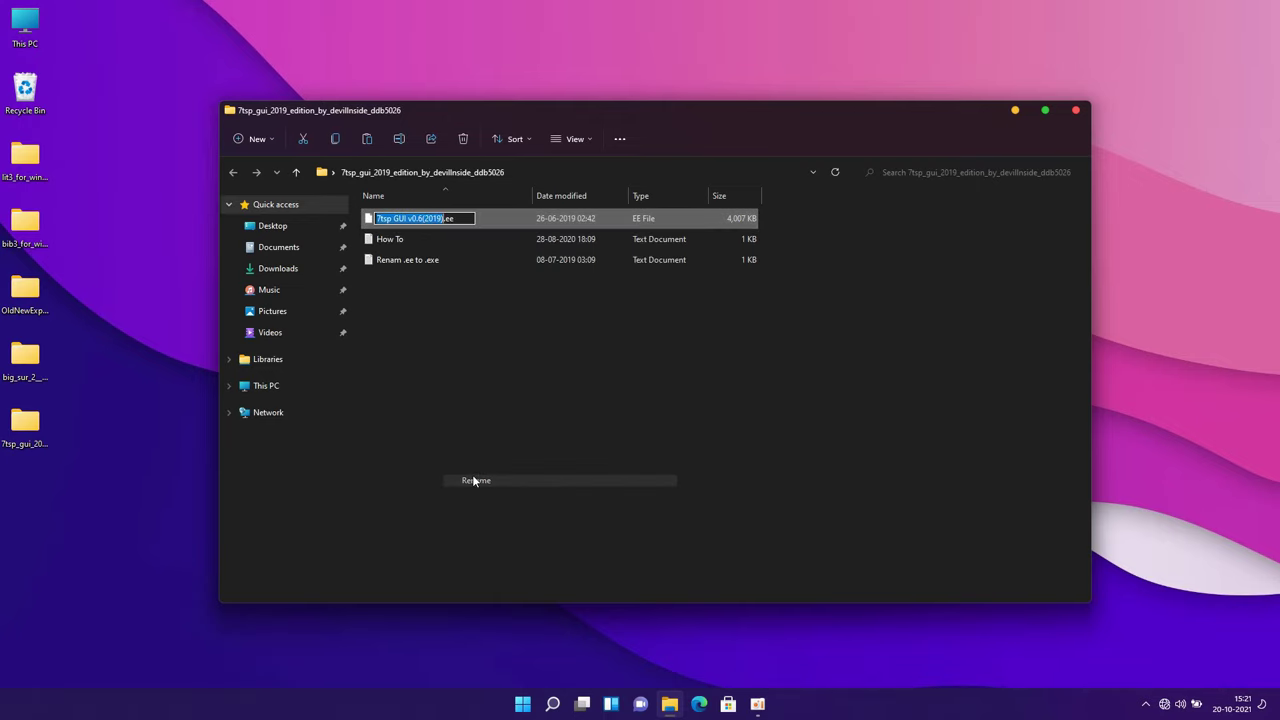
left_click(451, 218)
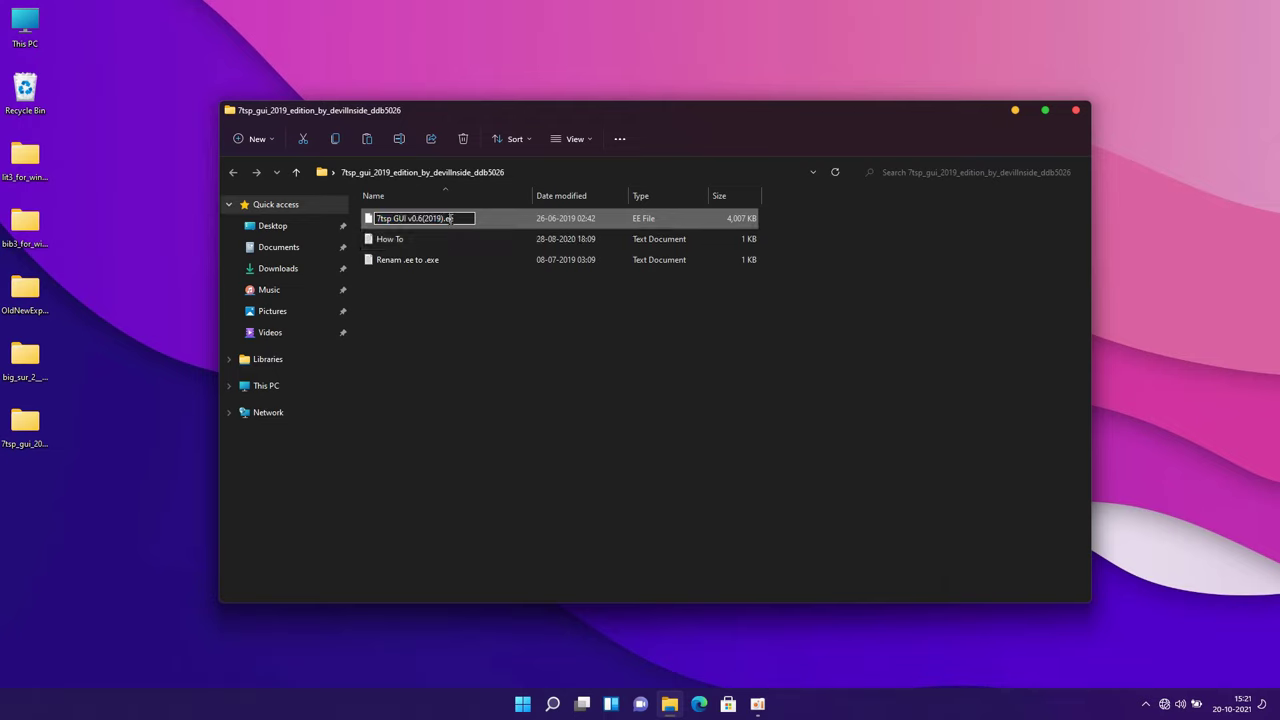
type("x")
left_click_drag(466, 219, 441, 219)
key("Return")
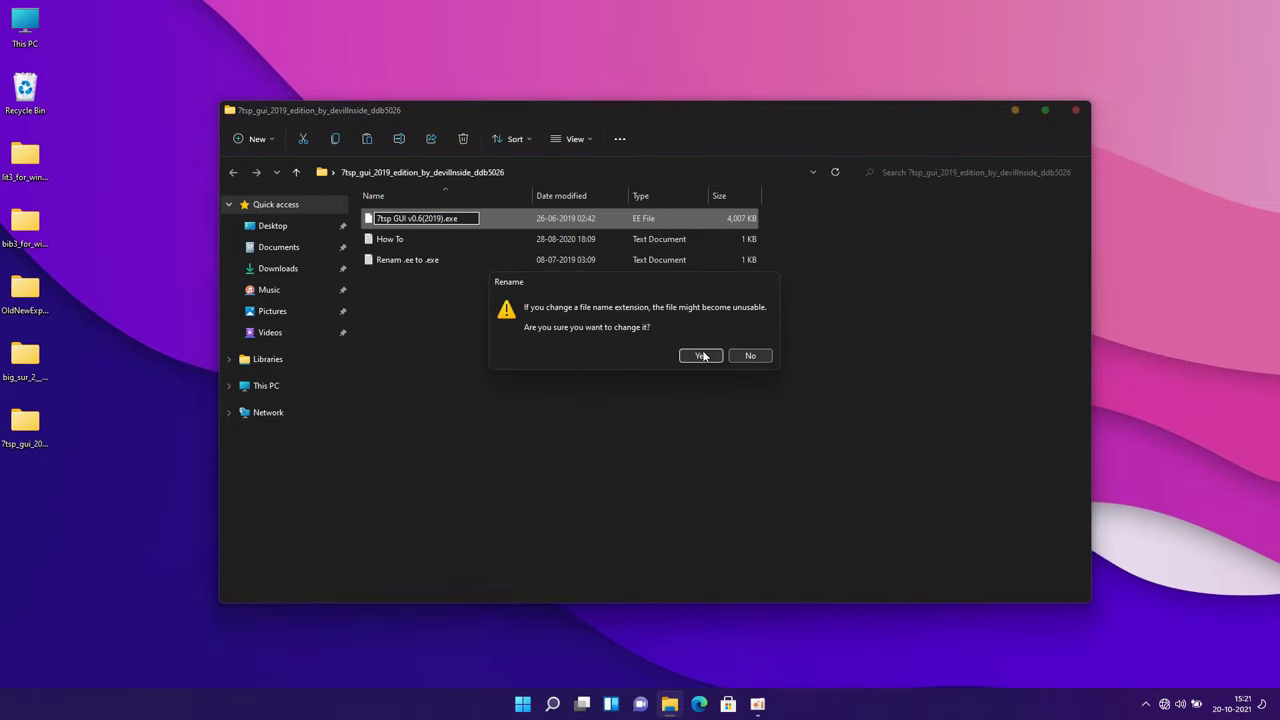
left_click(701, 356)
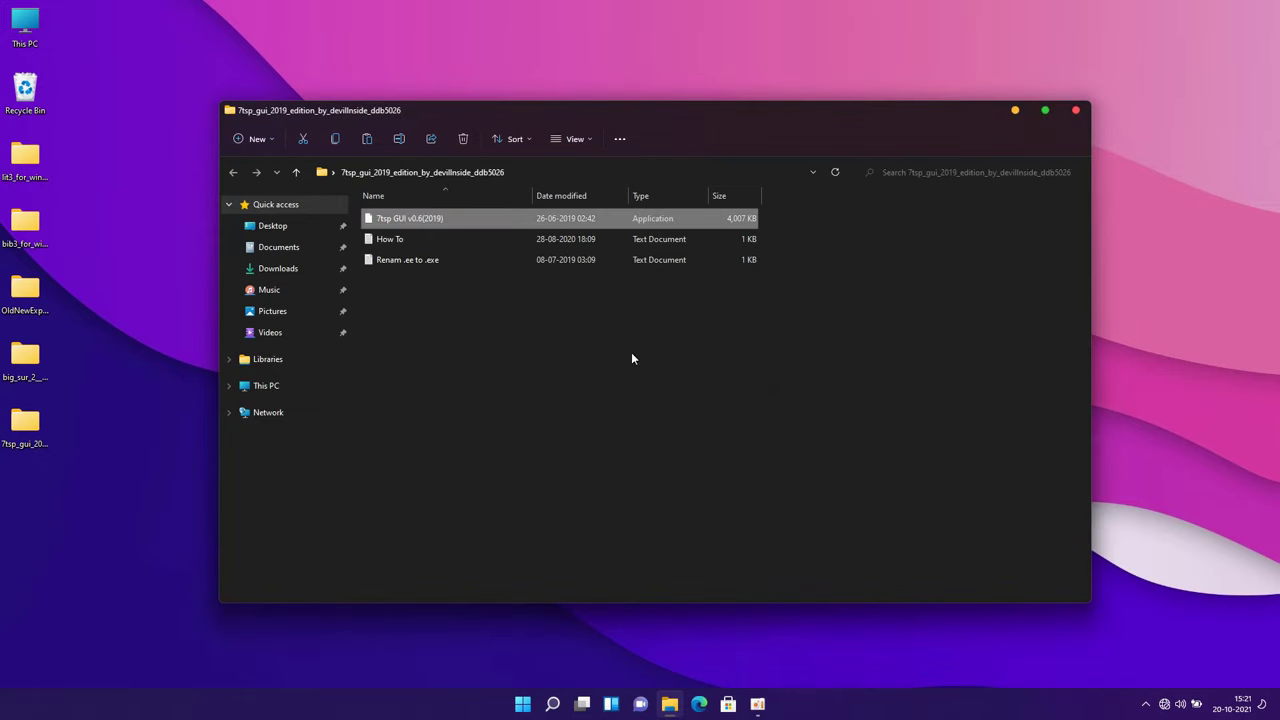
Refresh the folder, launch 7tsp GUI v0.6(2019) and add "7tsp Big Sur DarkMode" from the 7TSP Icon theme folder as a custom pack.
right_click(474, 320)
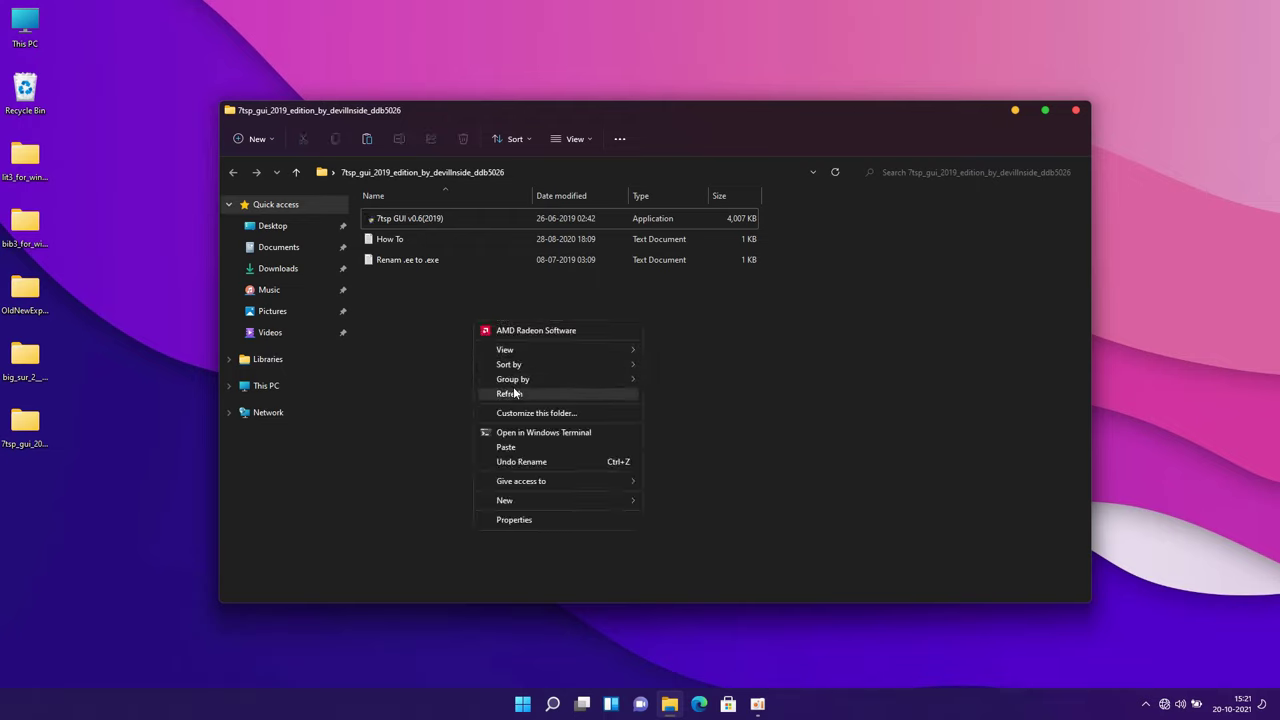
left_click(430, 220)
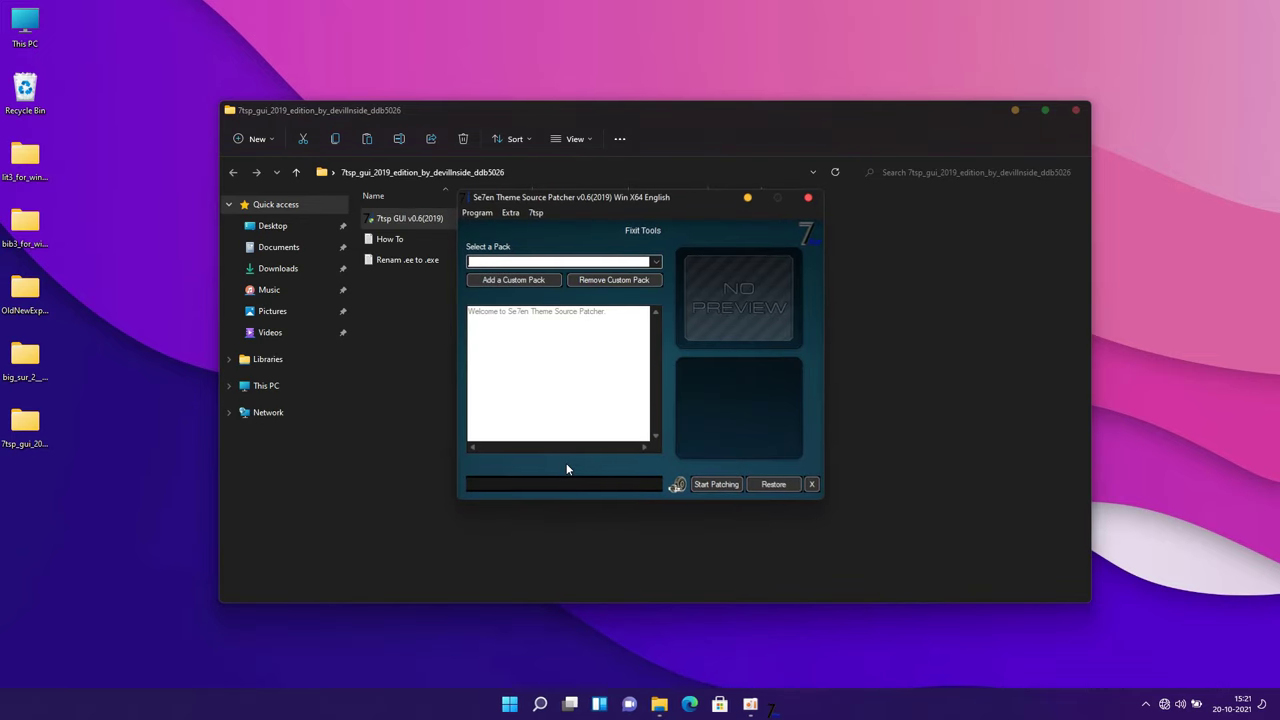
left_click(497, 284)
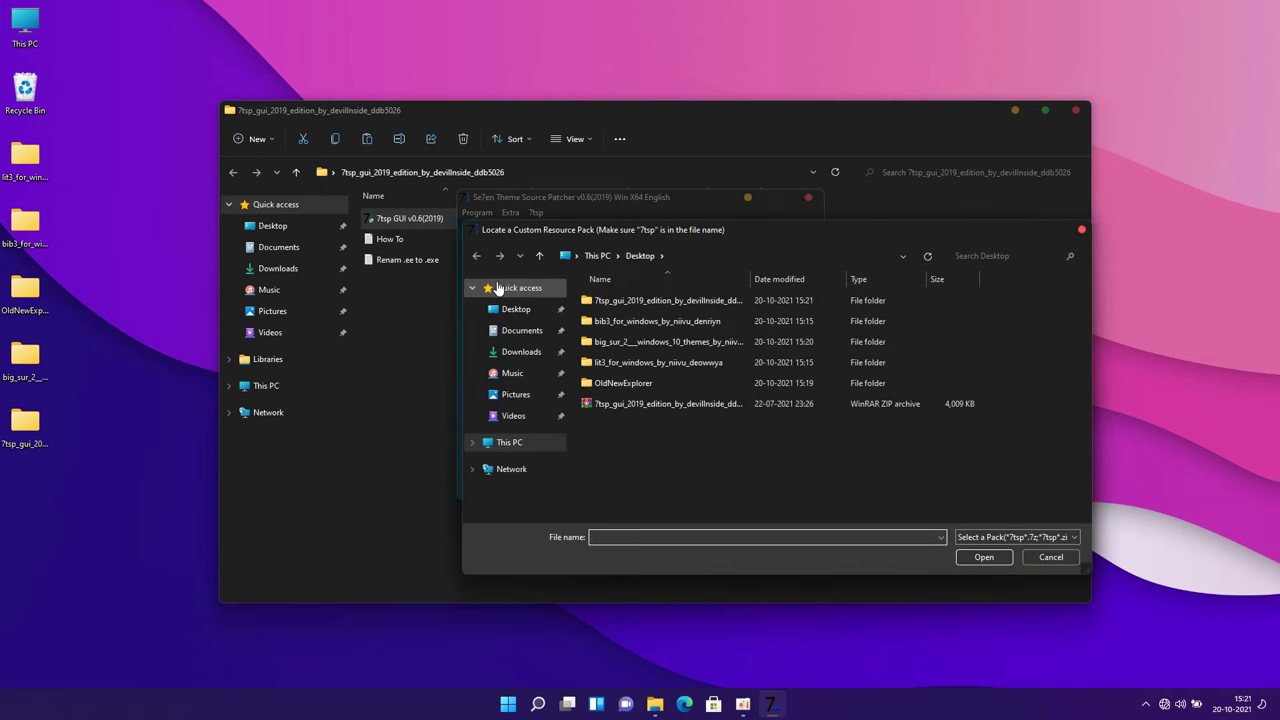
left_click(609, 350)
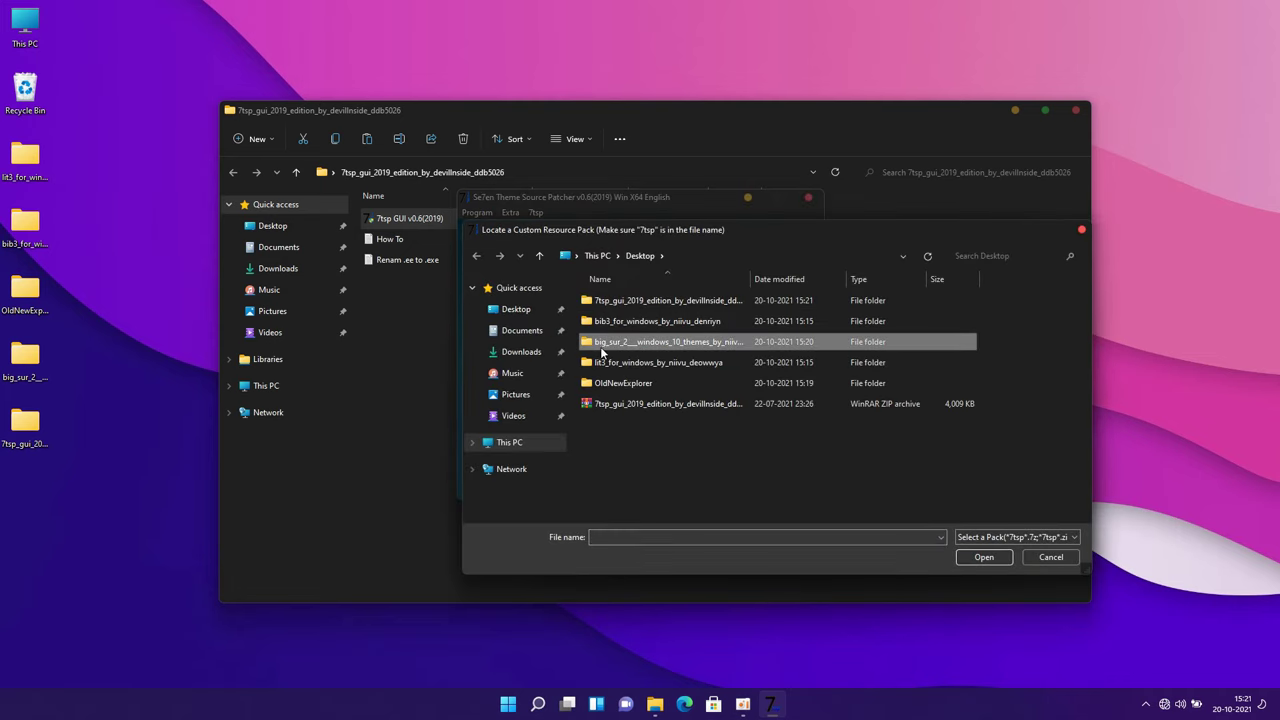
double_click(607, 345)
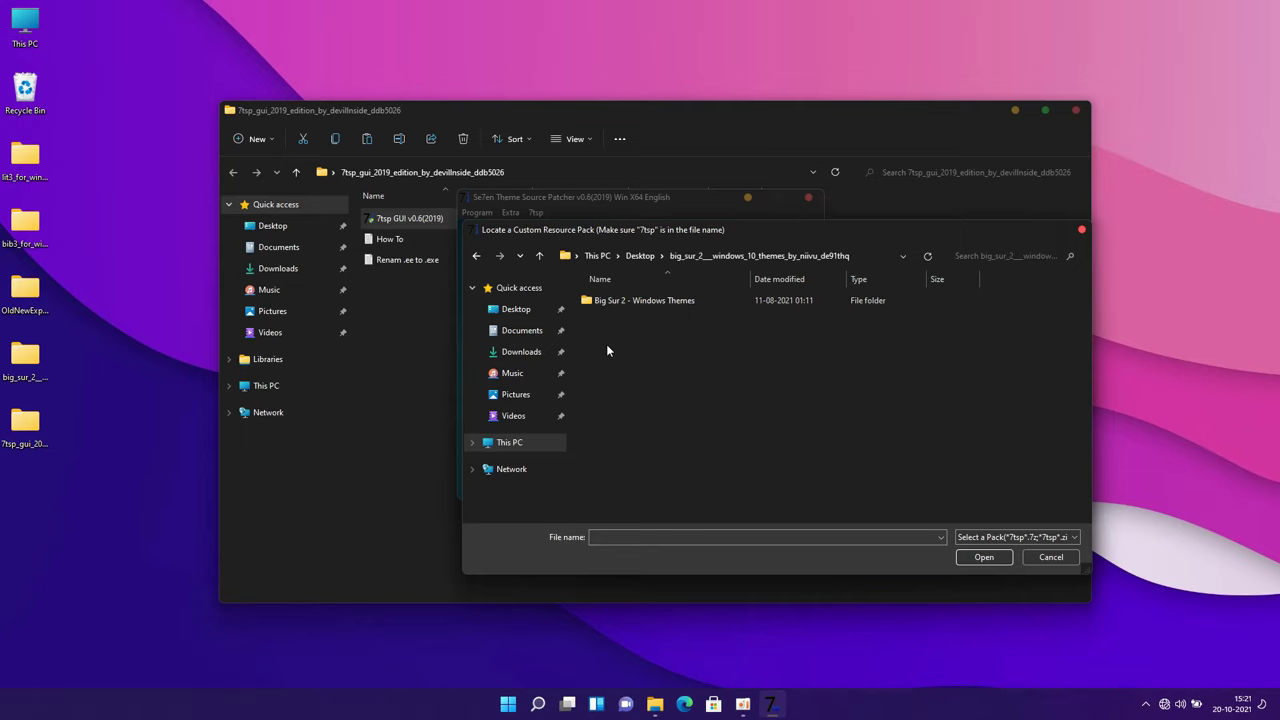
left_click(618, 305)
double_click(618, 303)
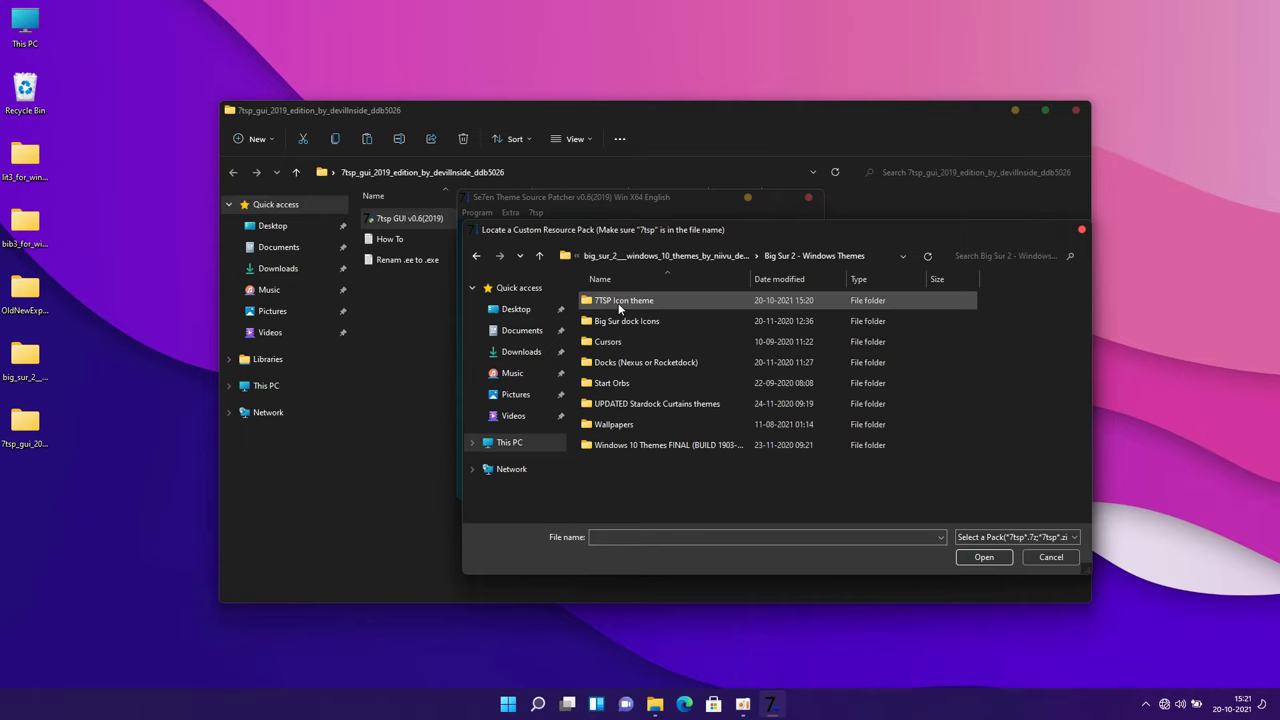
double_click(618, 303)
left_click(618, 303)
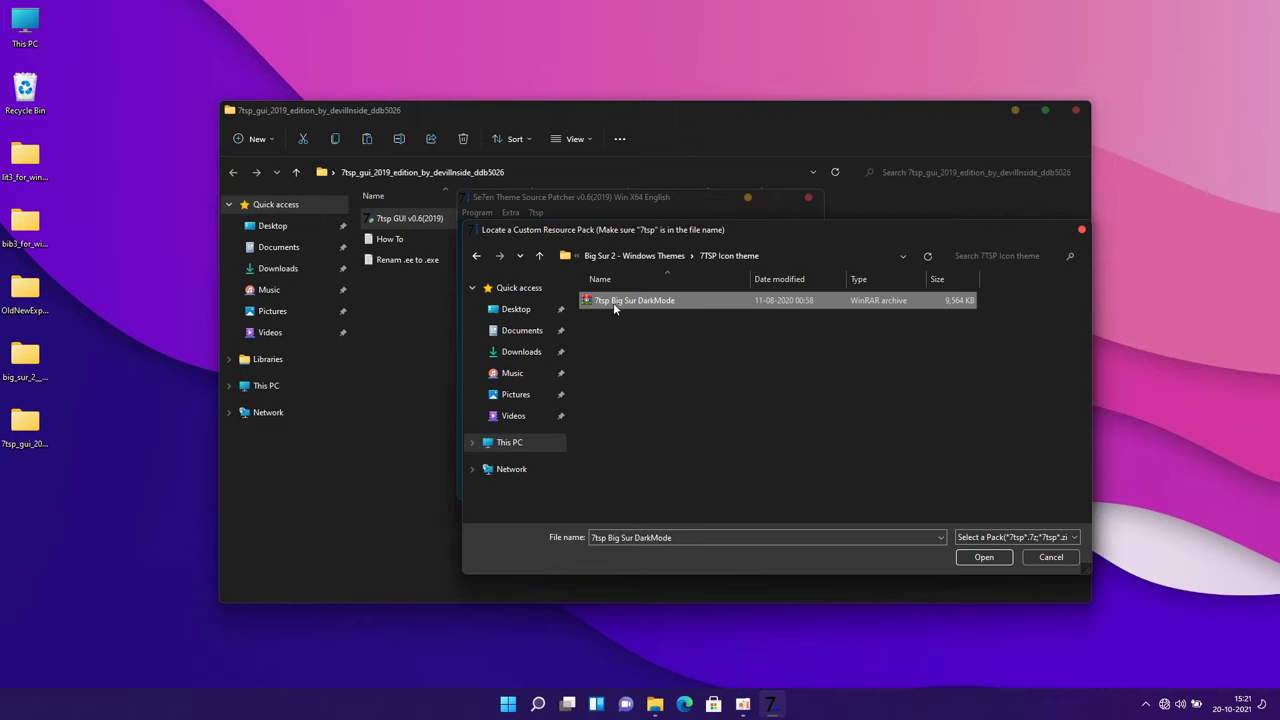
left_click(978, 558)
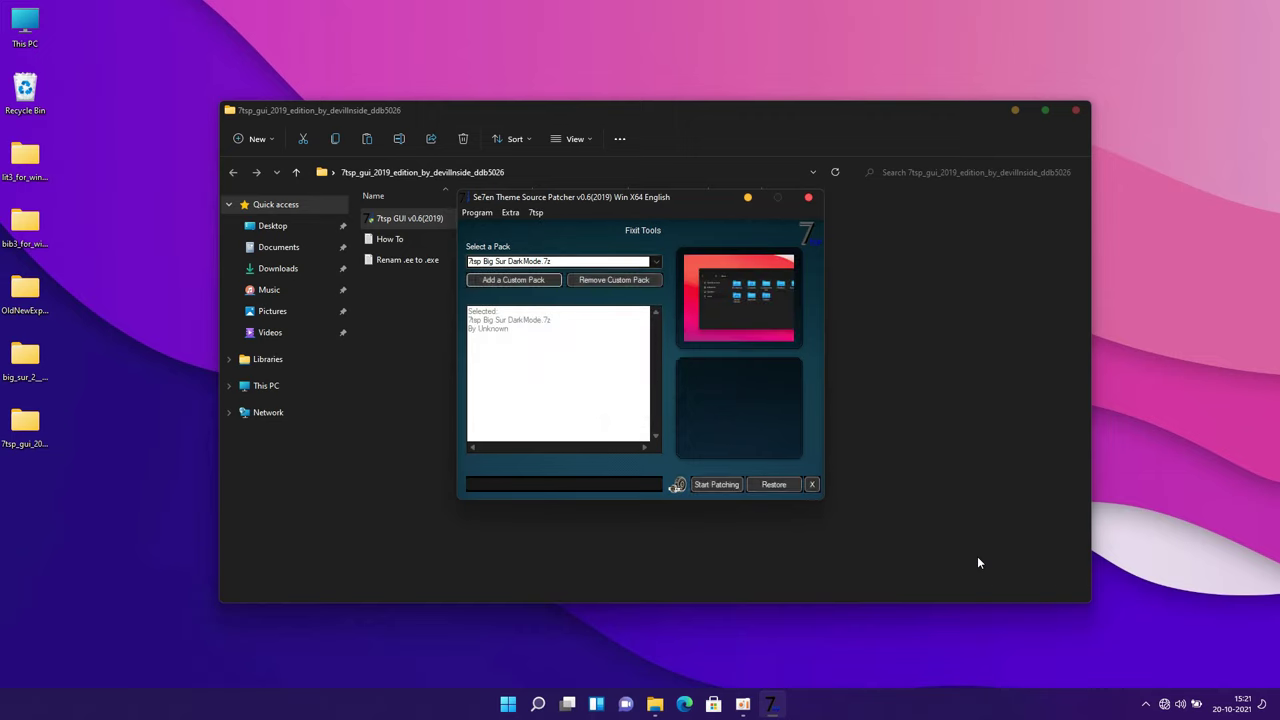
Patch the system with the 7tsp Big Sur DarkMode.7z pack, leaving restore point creation enabled, and dismiss the completion message.
left_click(718, 486)
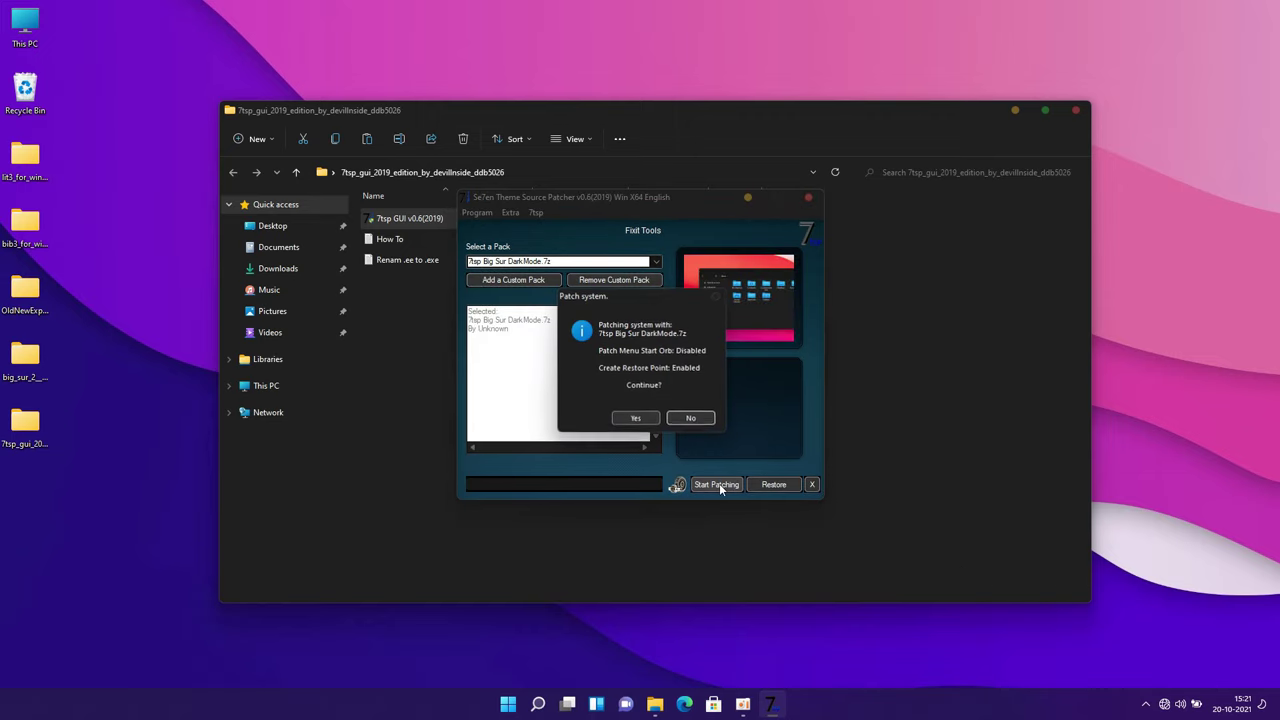
left_click(636, 418)
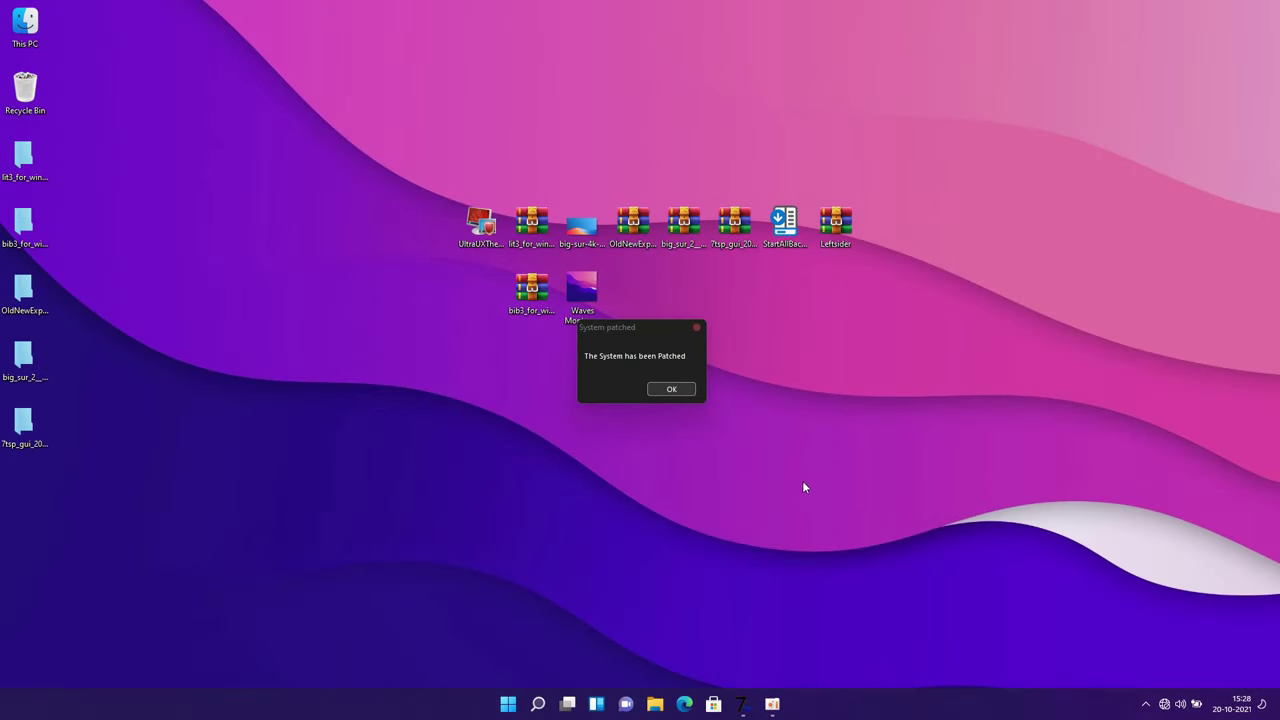
left_click(669, 394)
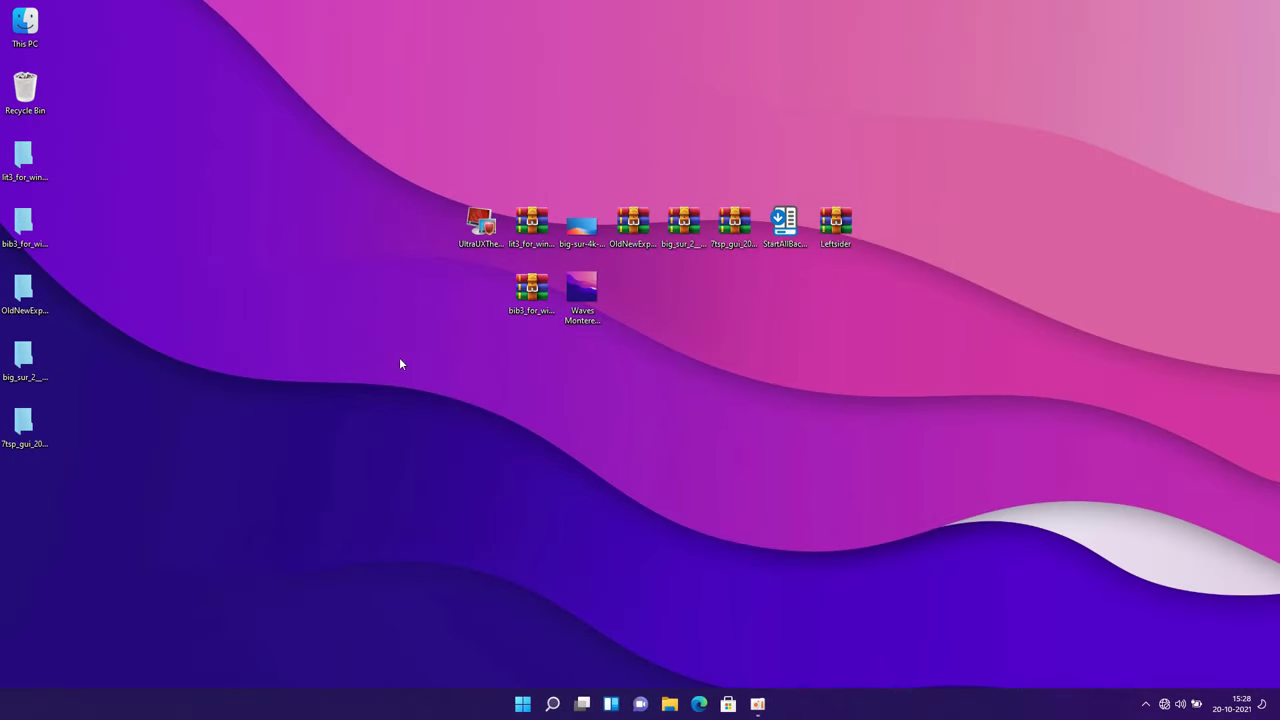
Inspect the patched icons in This PC, Libraries and Quick access, and close the window.
double_click(42, 30)
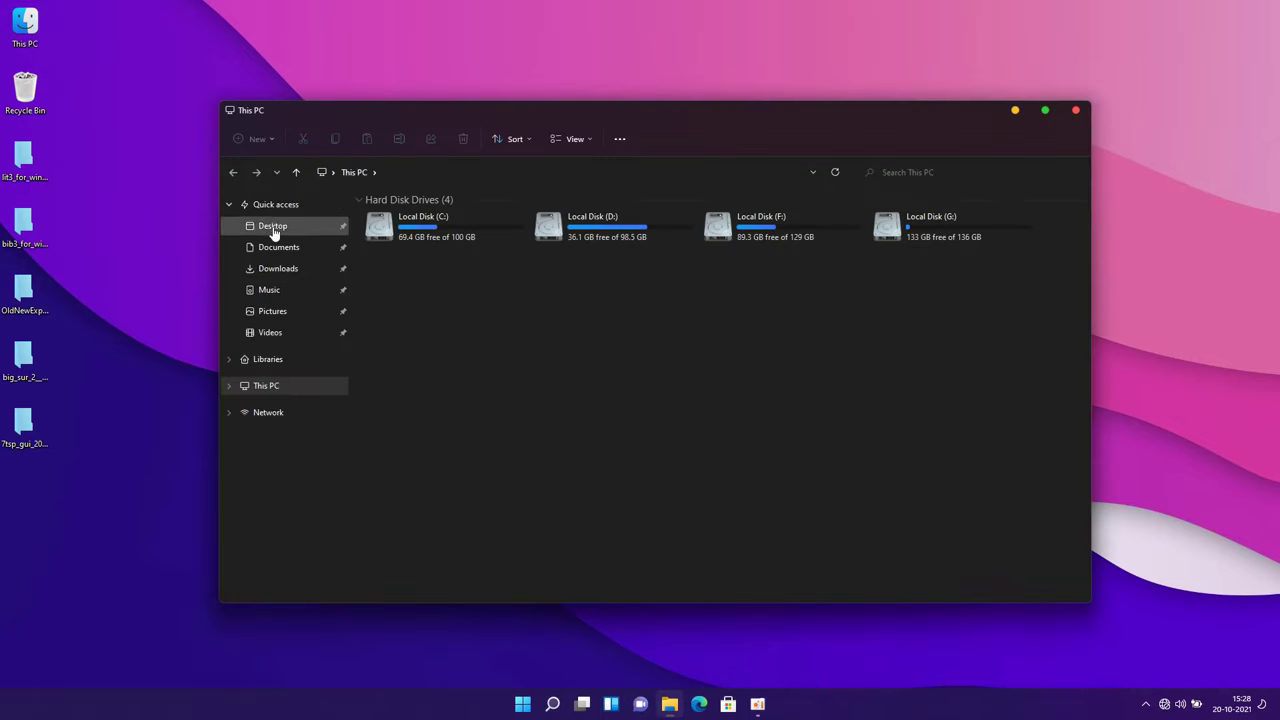
left_click(226, 359)
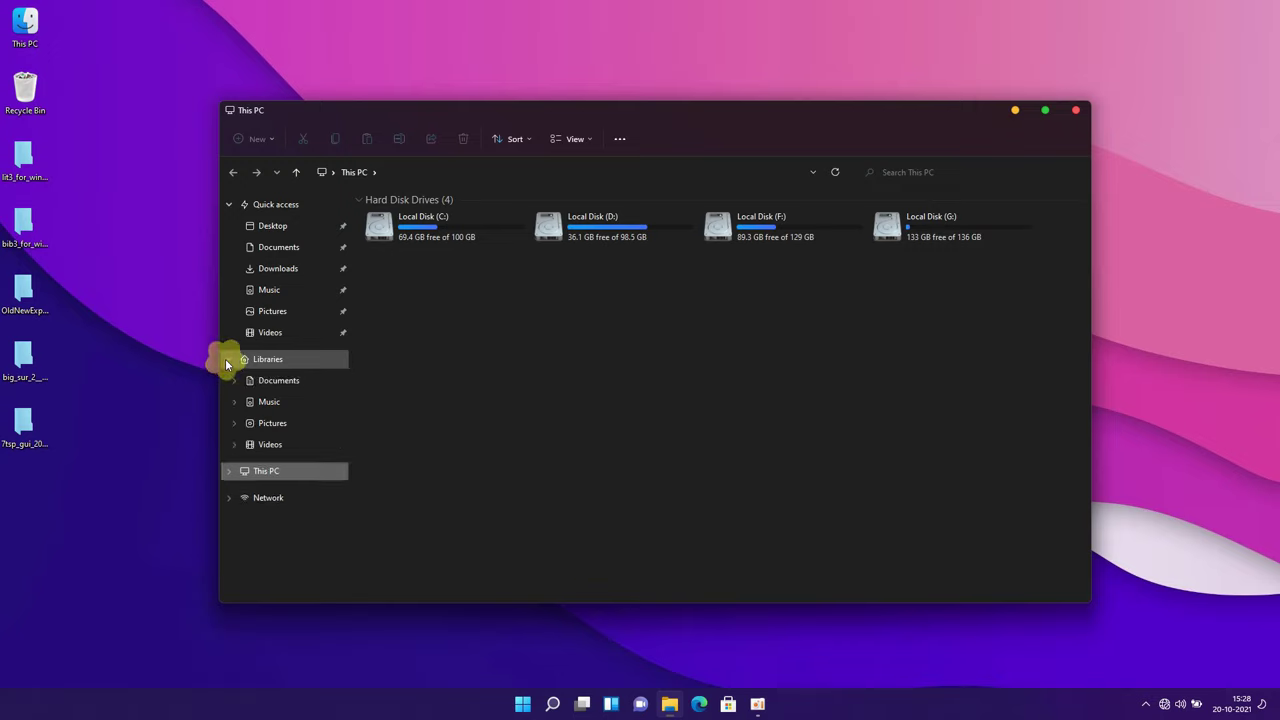
left_click(226, 359)
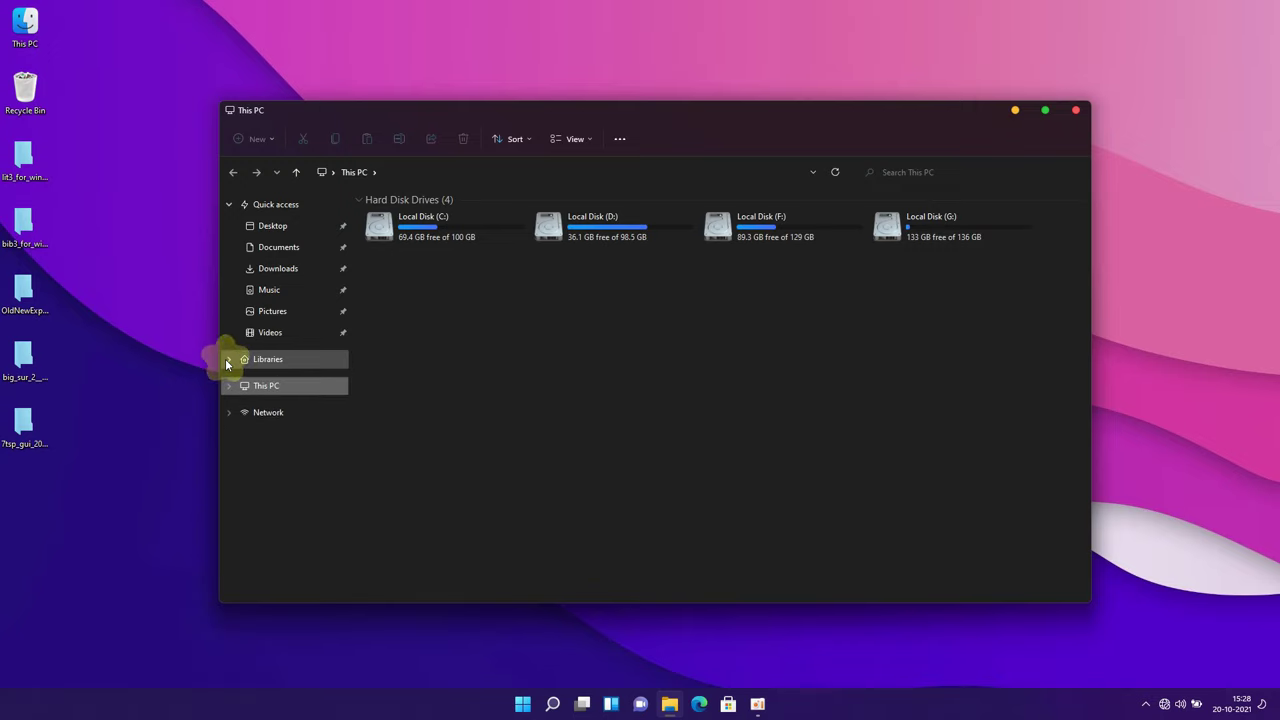
left_click(297, 206)
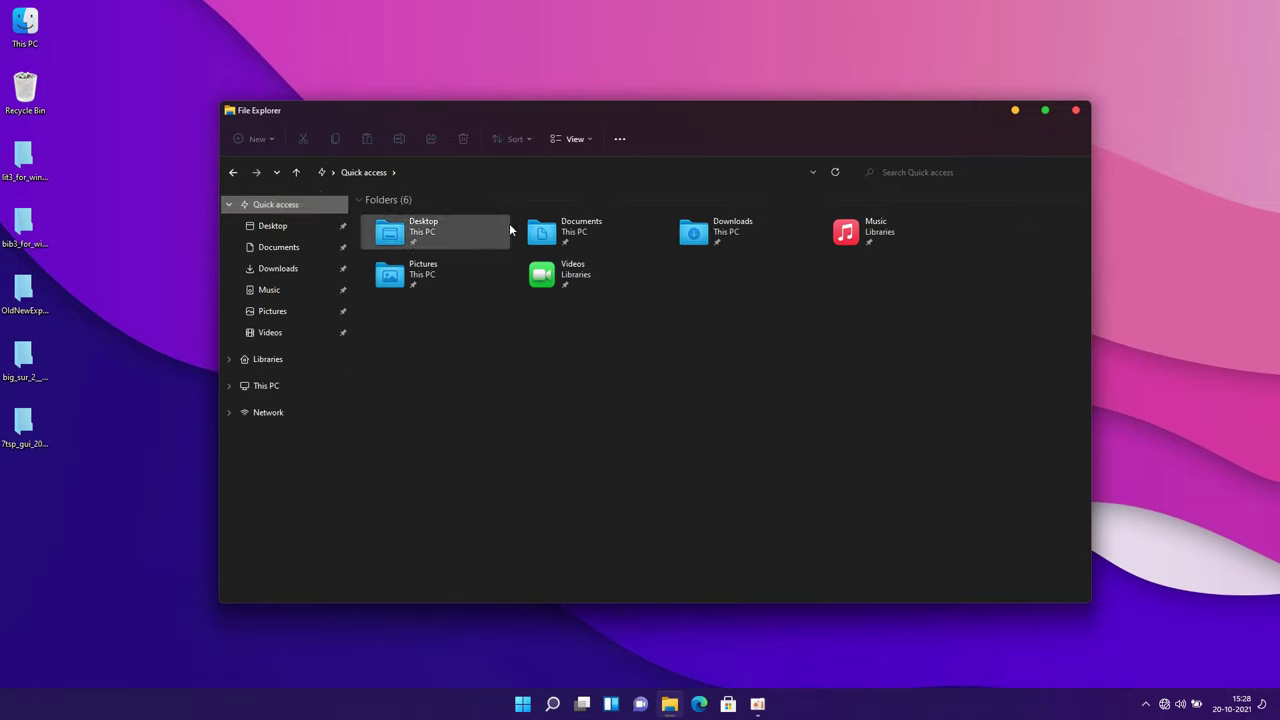
left_click(1076, 111)
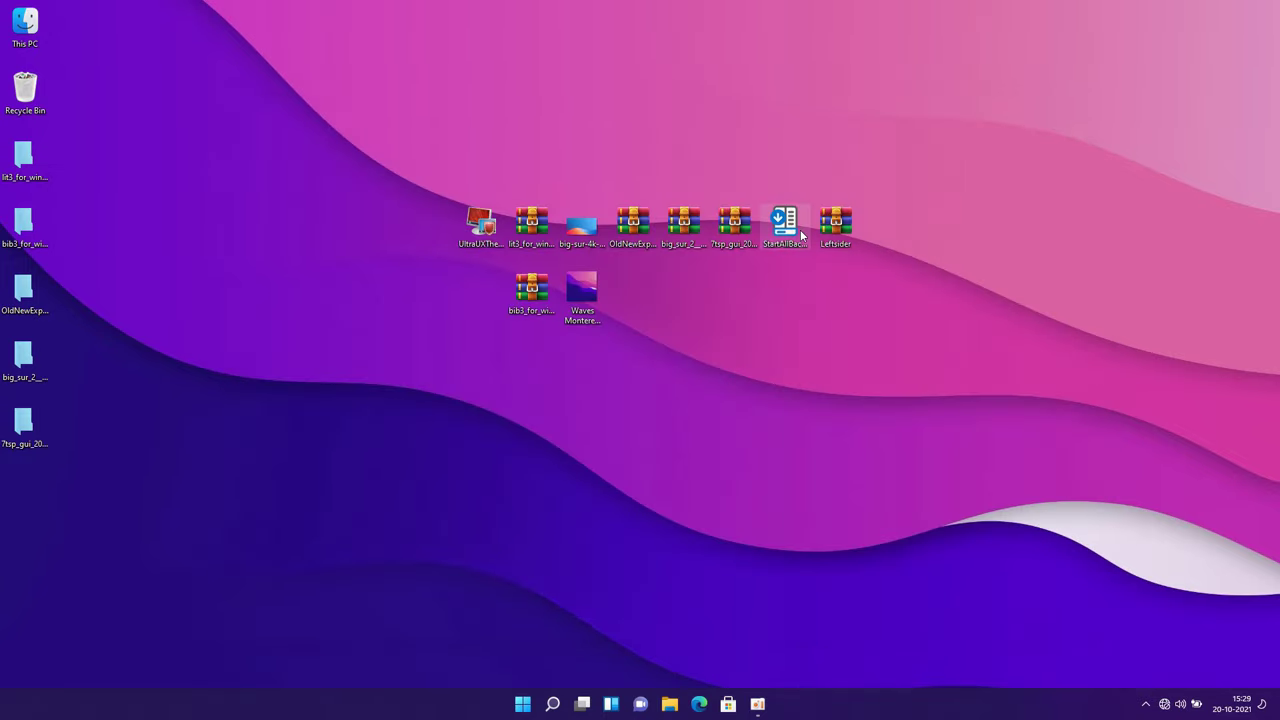
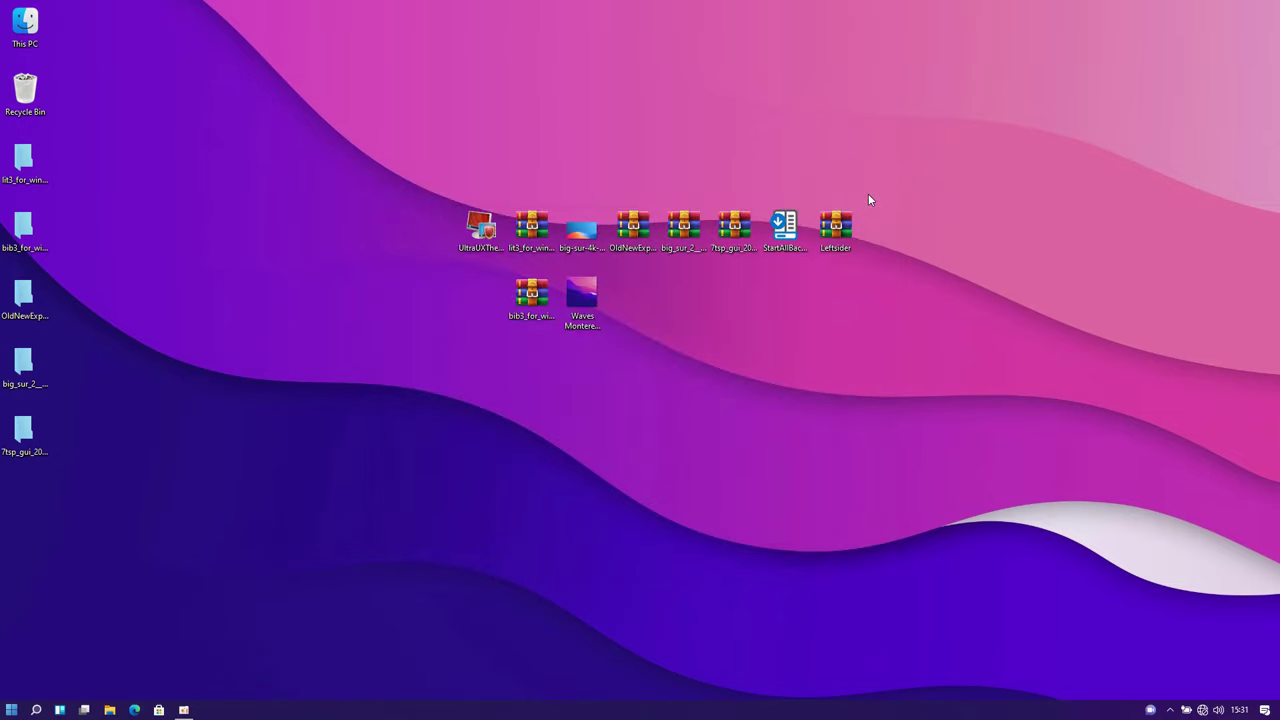
Unlock the taskbar, move it to the upper edge of the screen and check how the Start menu opens there.
right_click(722, 710)
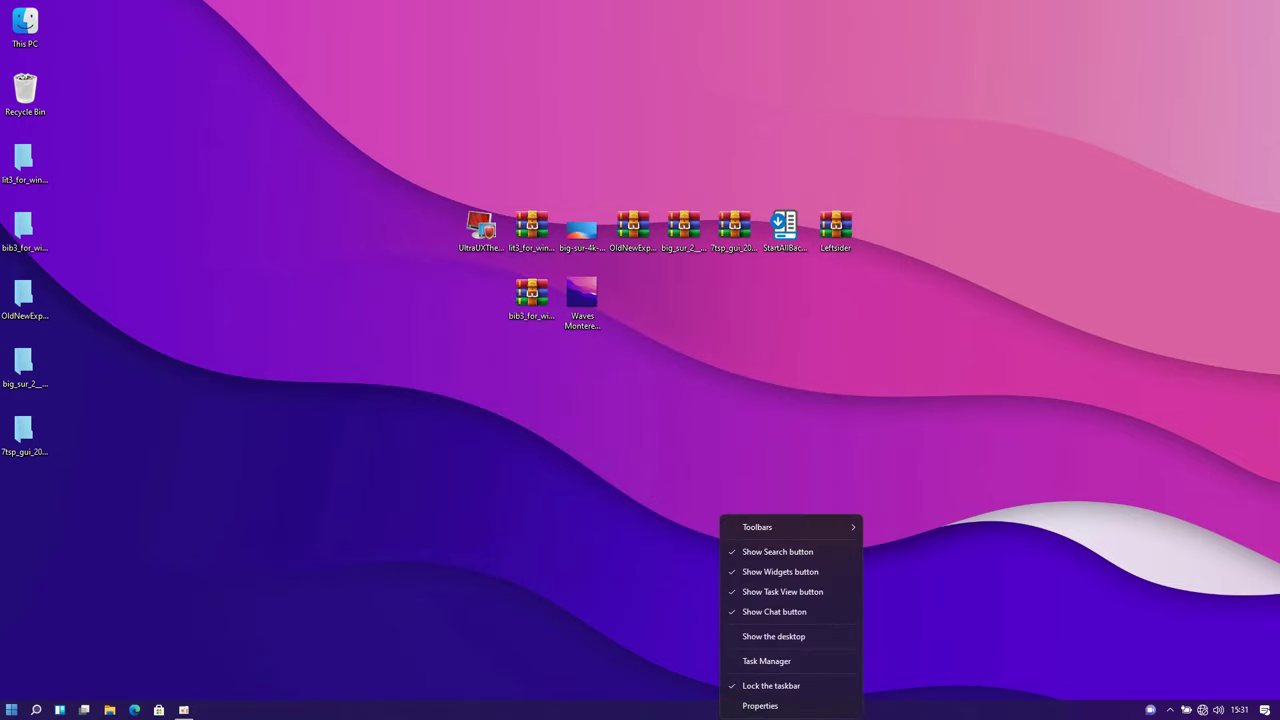
left_click(728, 690)
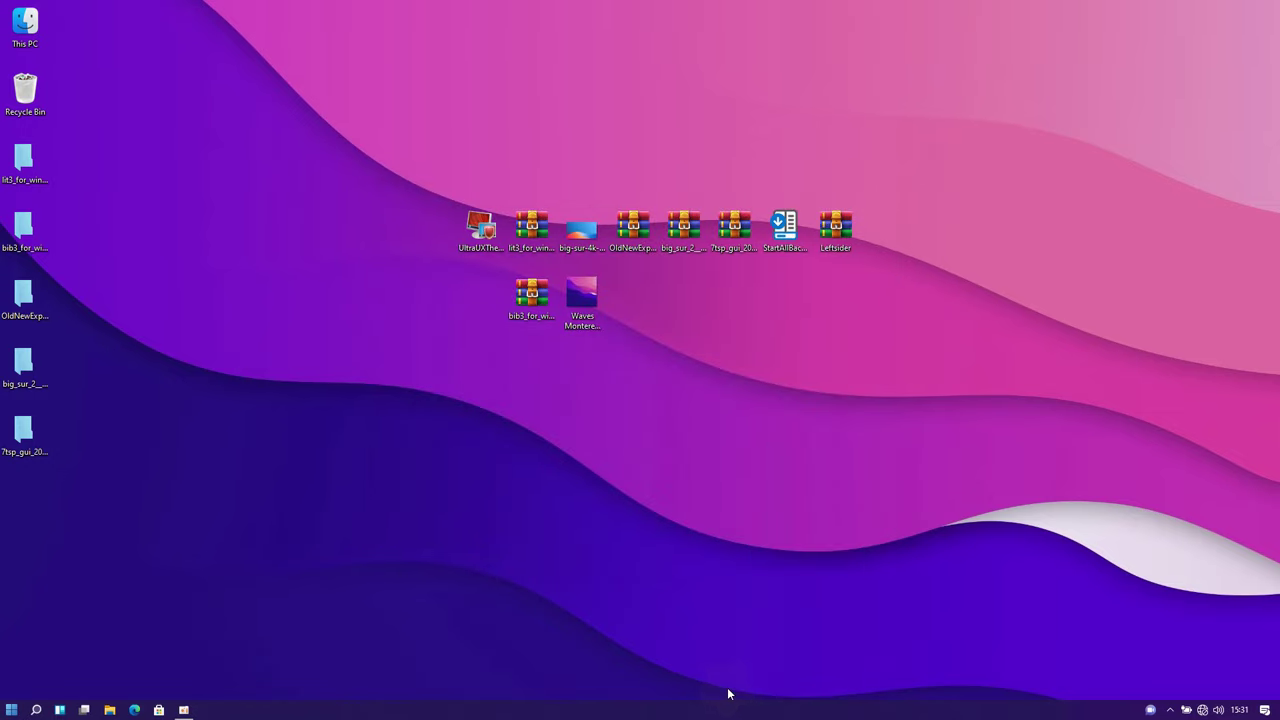
left_click_drag(727, 713, 694, 80)
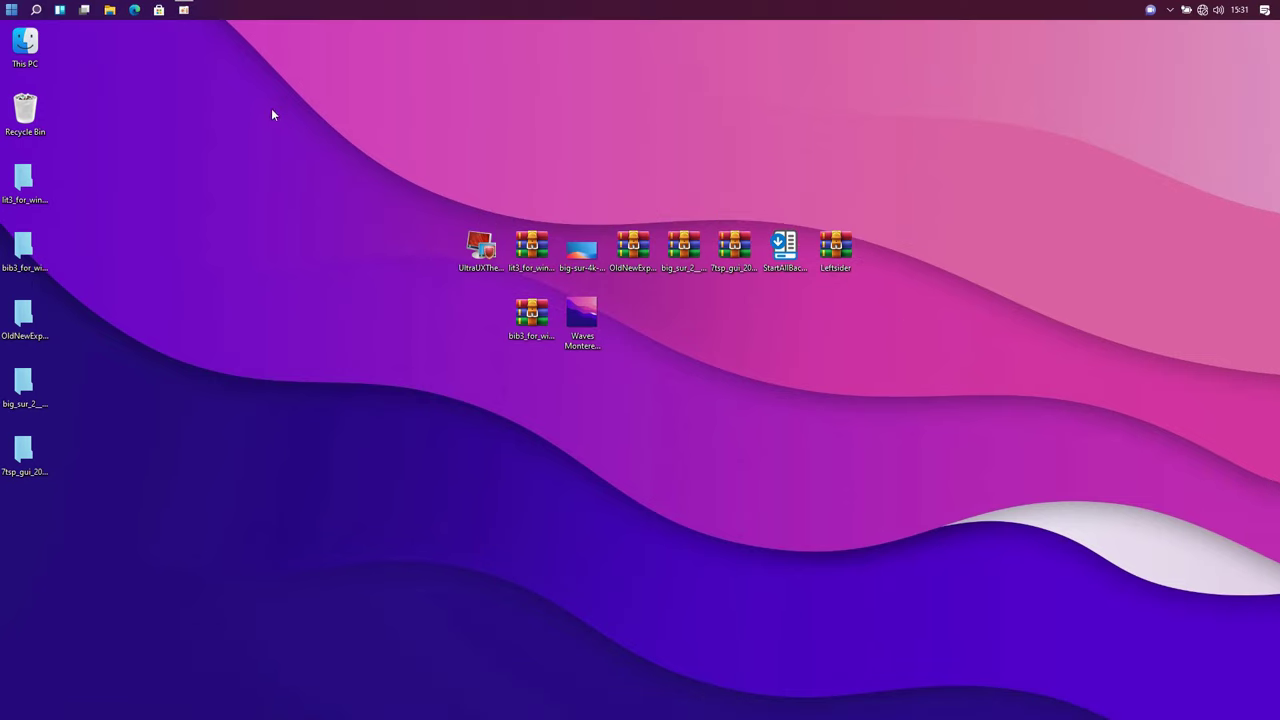
left_click(11, 10)
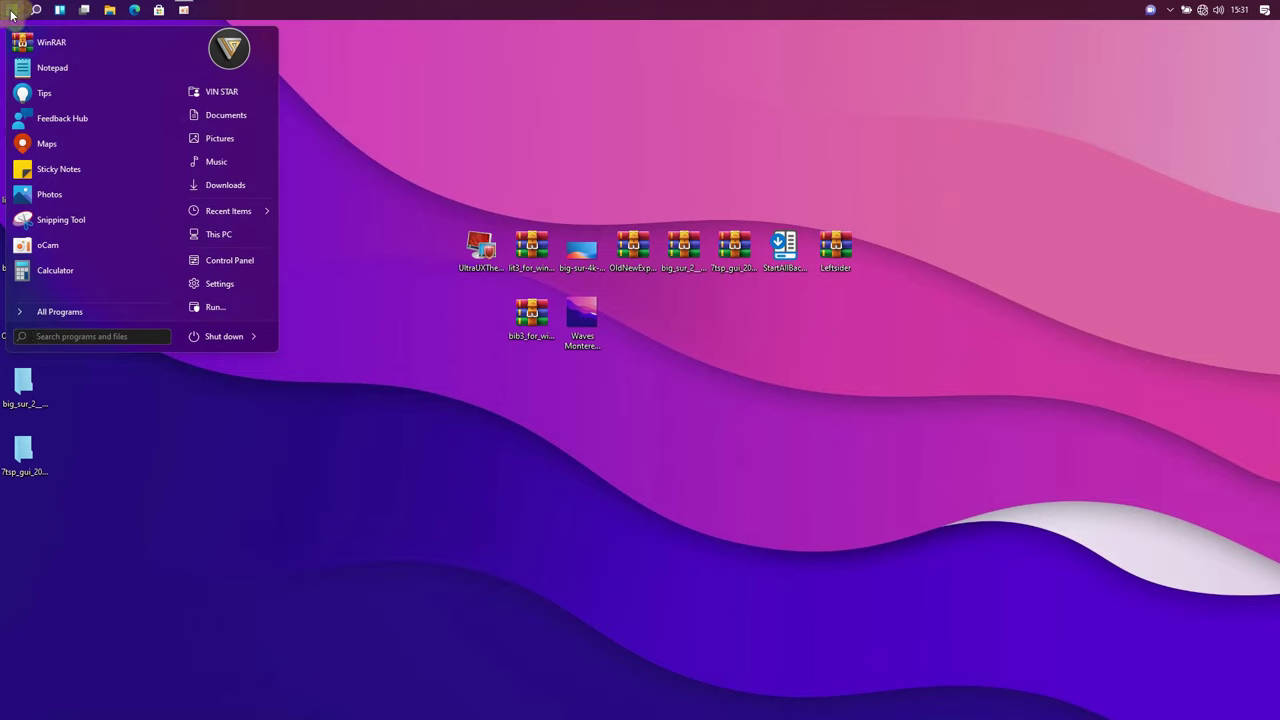
left_click(11, 11)
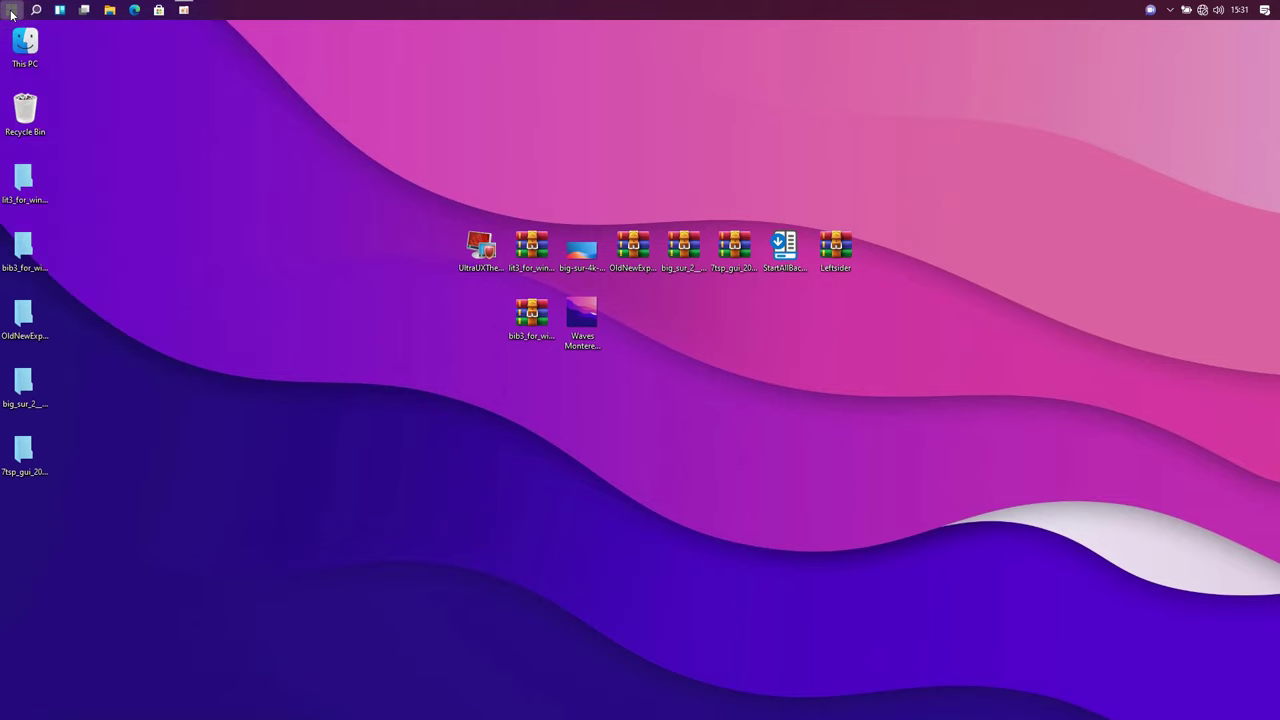
Extract the Leftsider archive into its own Leftsider folder on the desktop.
right_click(845, 255)
left_click(878, 308)
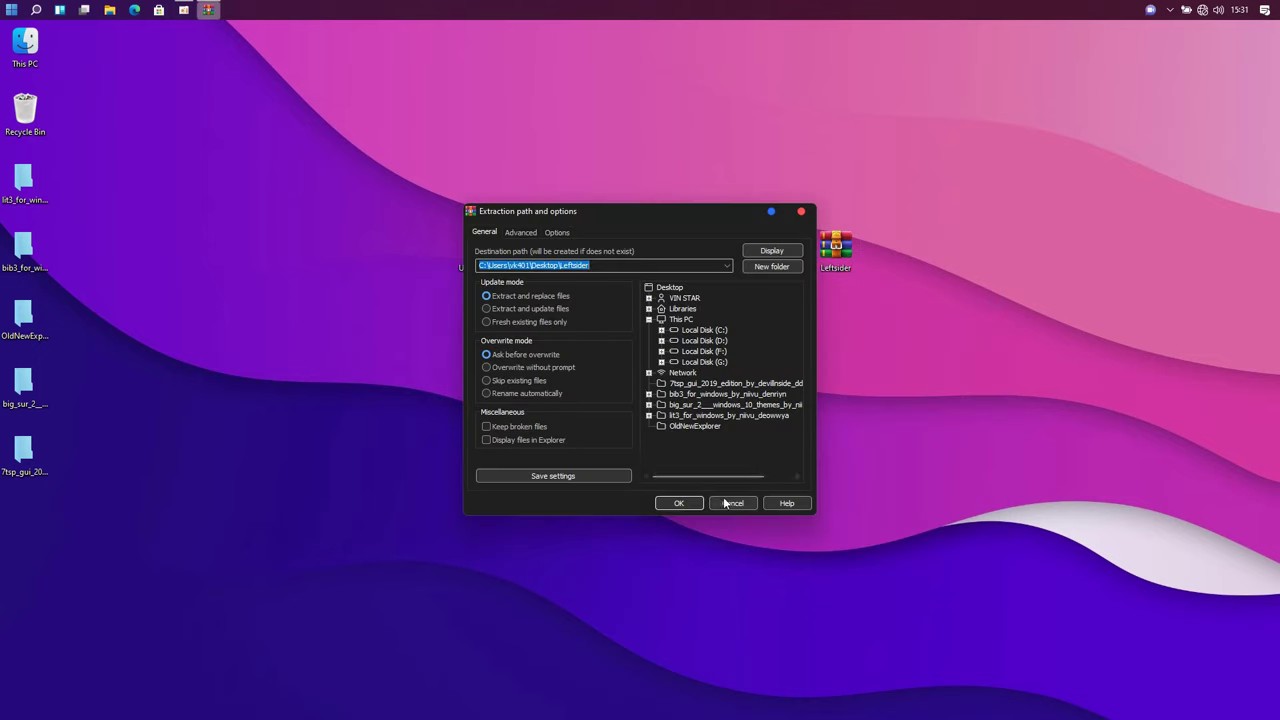
left_click(690, 502)
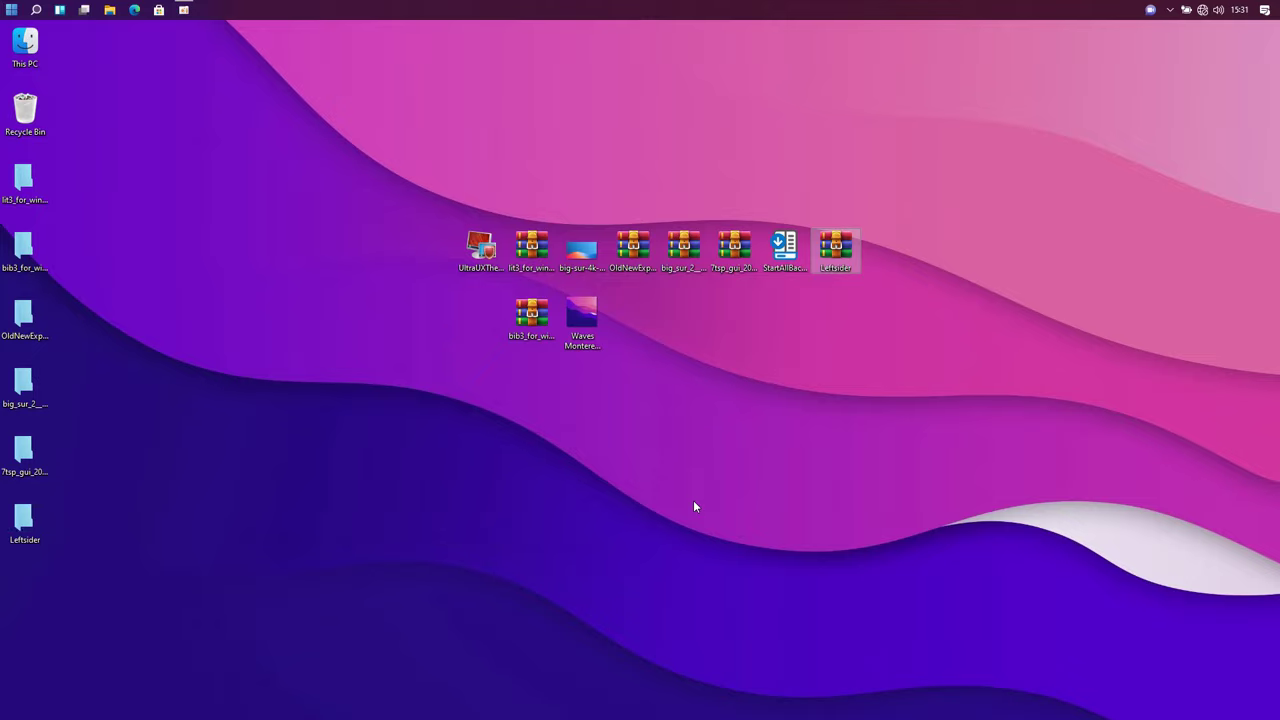
Move the inner Leftsider folder from the extracted desktop folder to the root of Local Disk (C:).
double_click(24, 515)
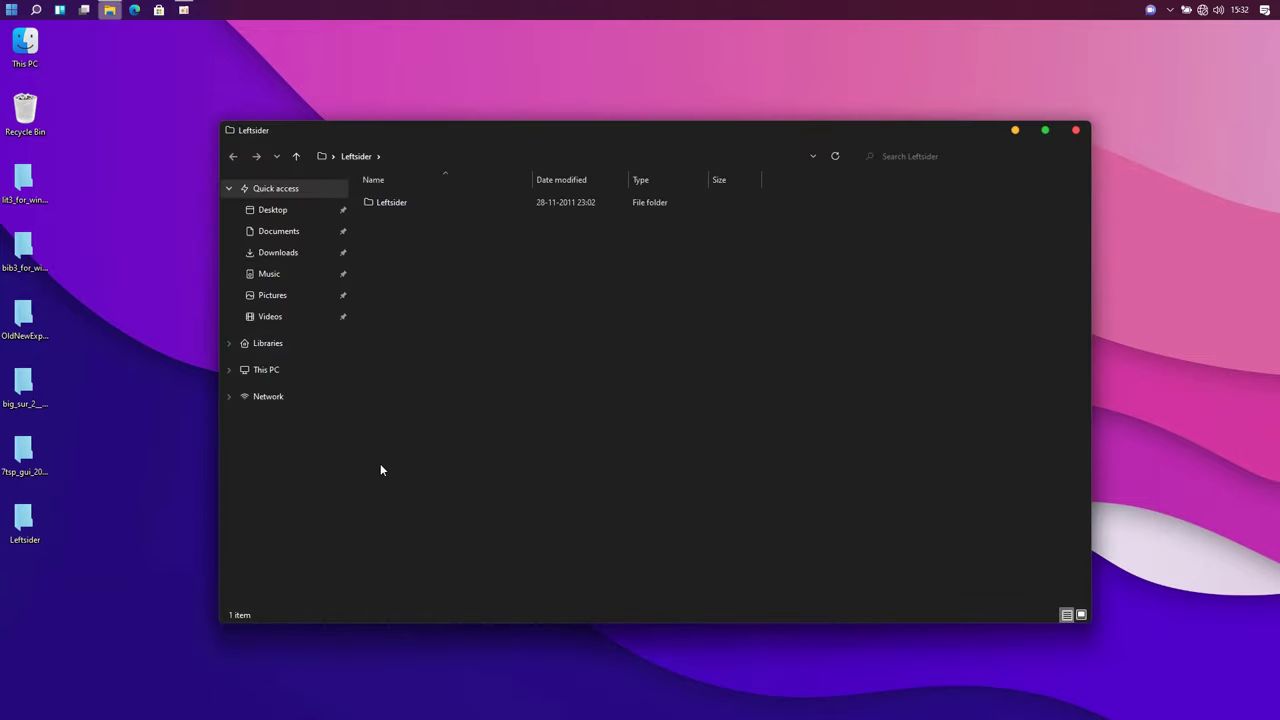
double_click(458, 129)
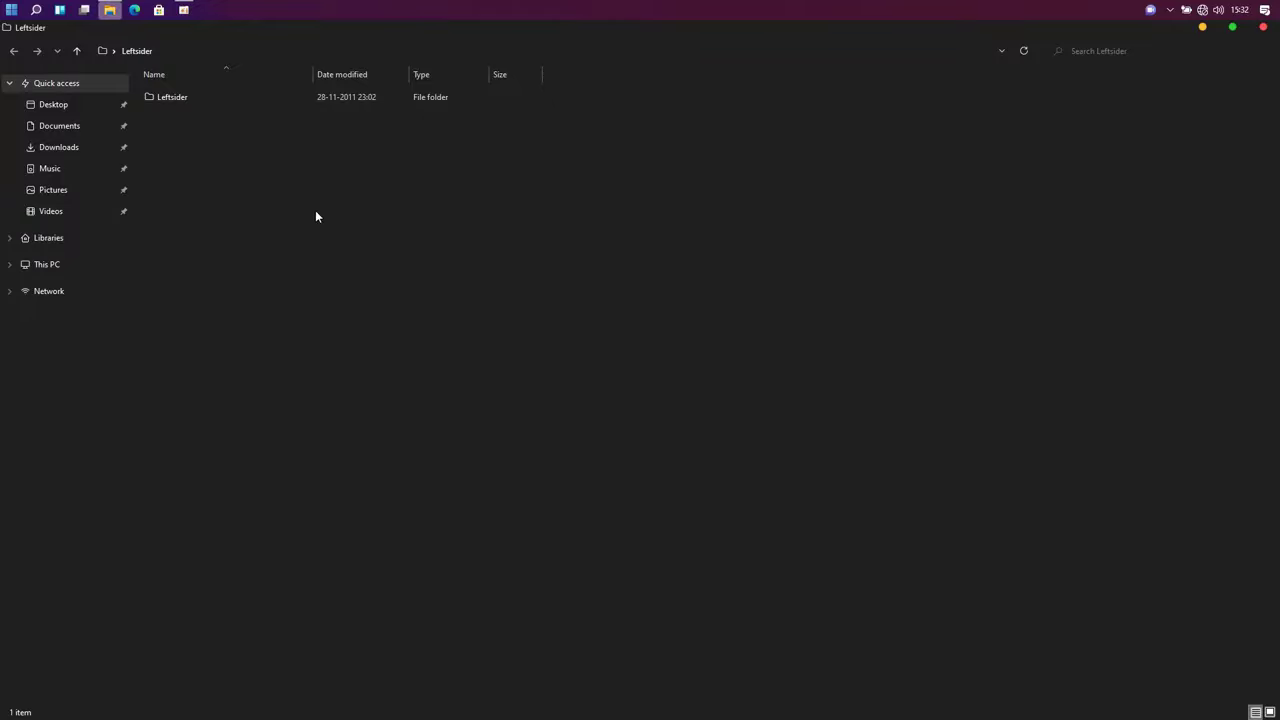
left_click(184, 95)
right_click(184, 95)
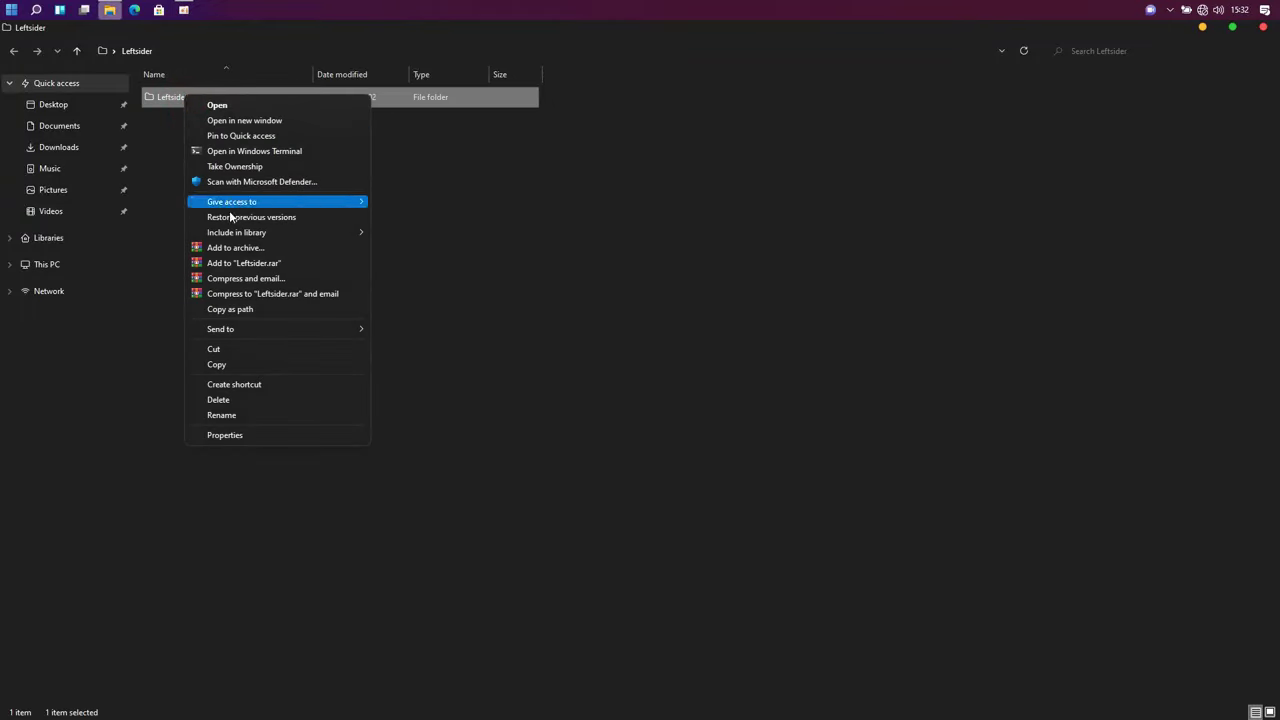
left_click(229, 348)
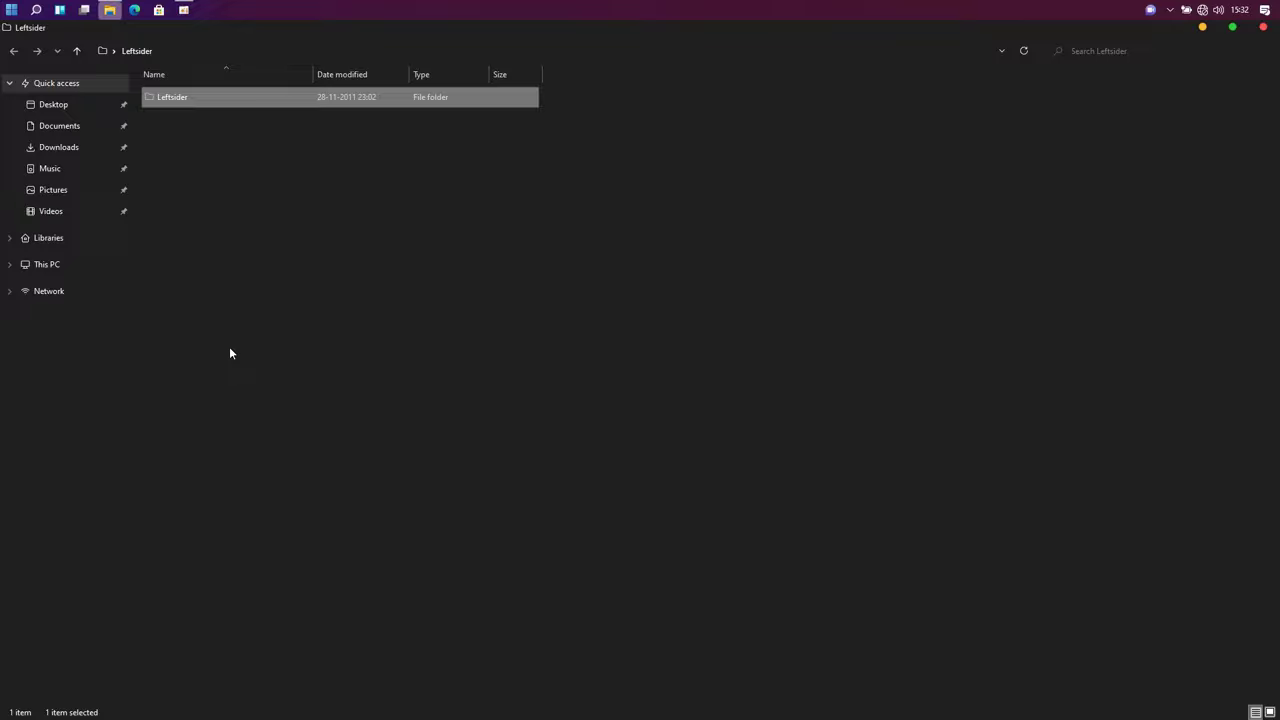
left_click(74, 264)
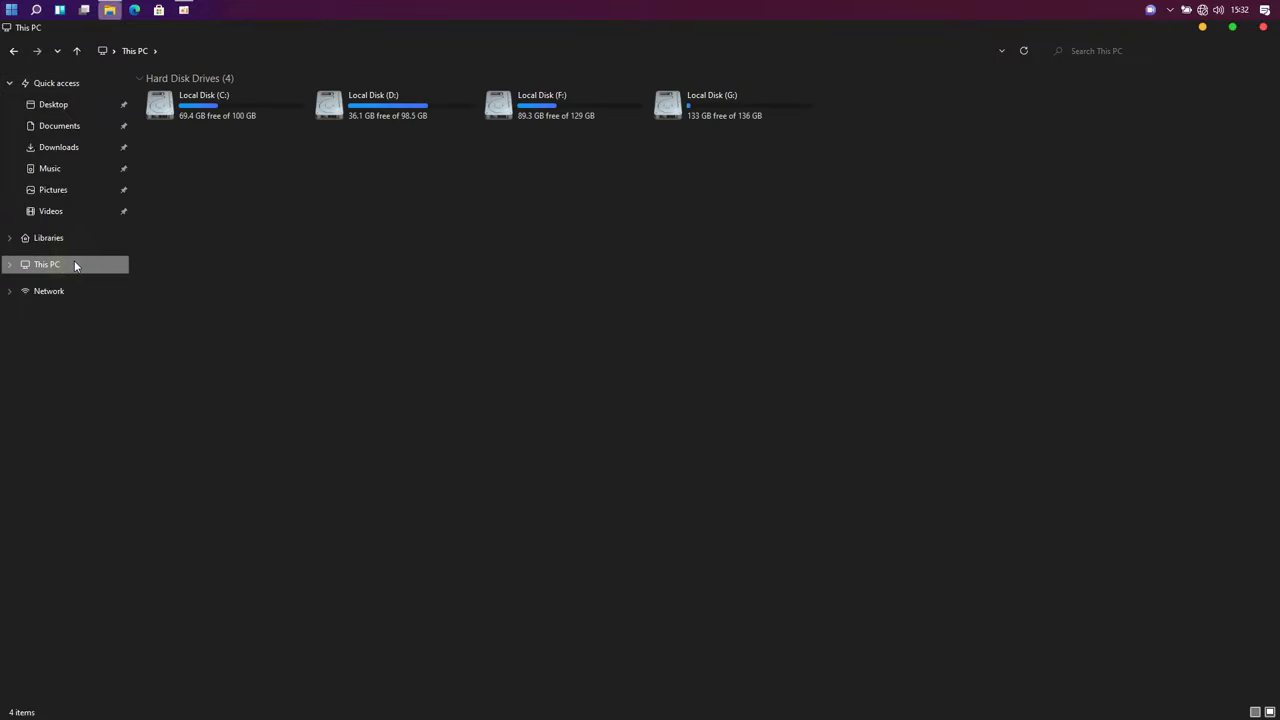
double_click(204, 118)
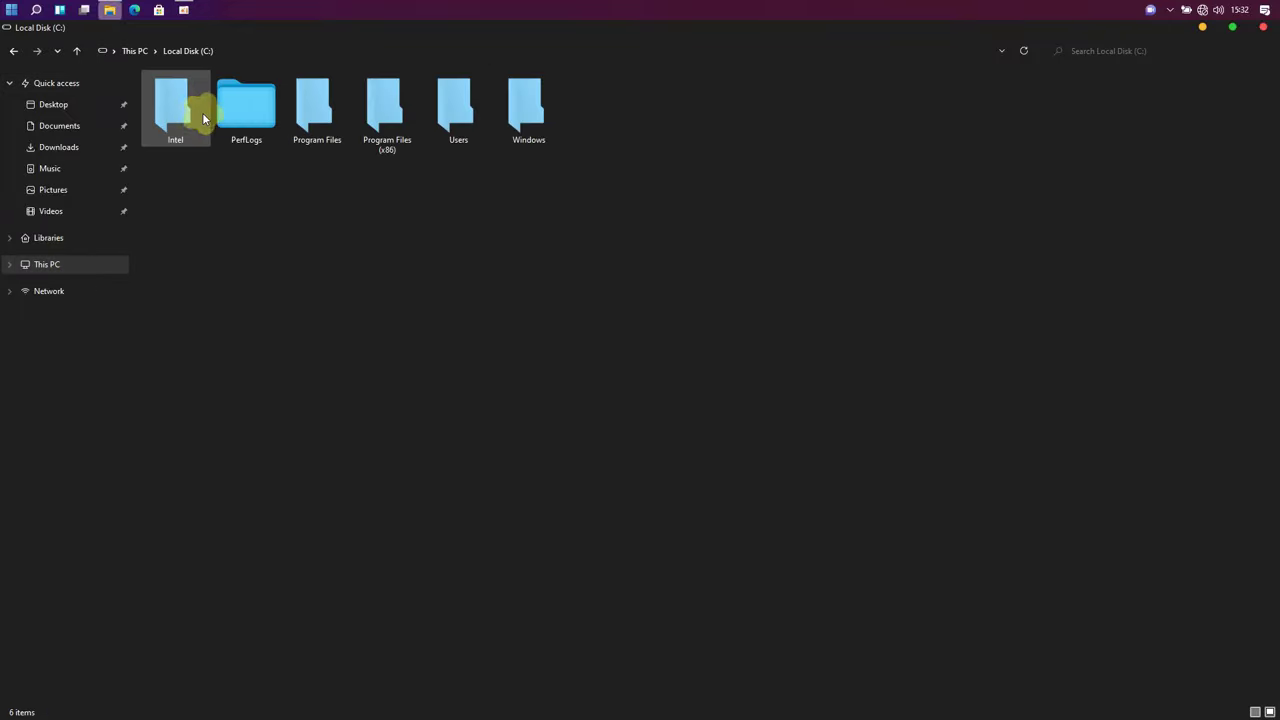
right_click(344, 236)
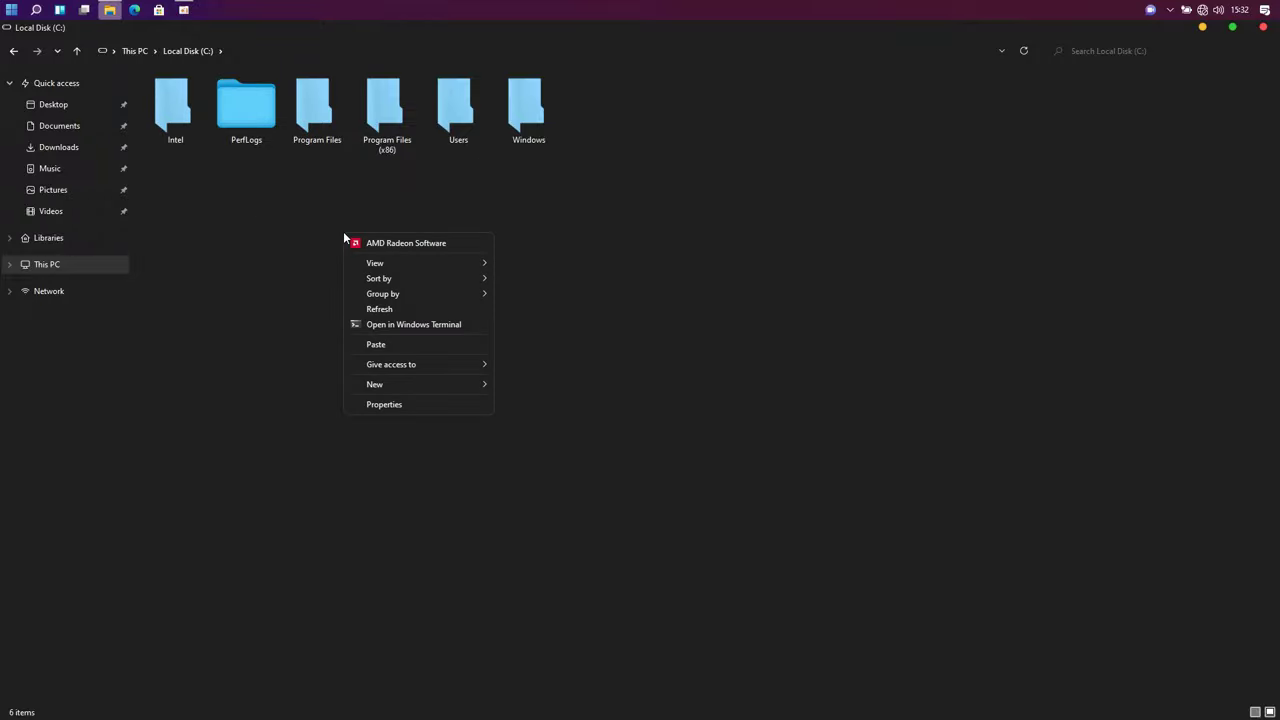
left_click(375, 344)
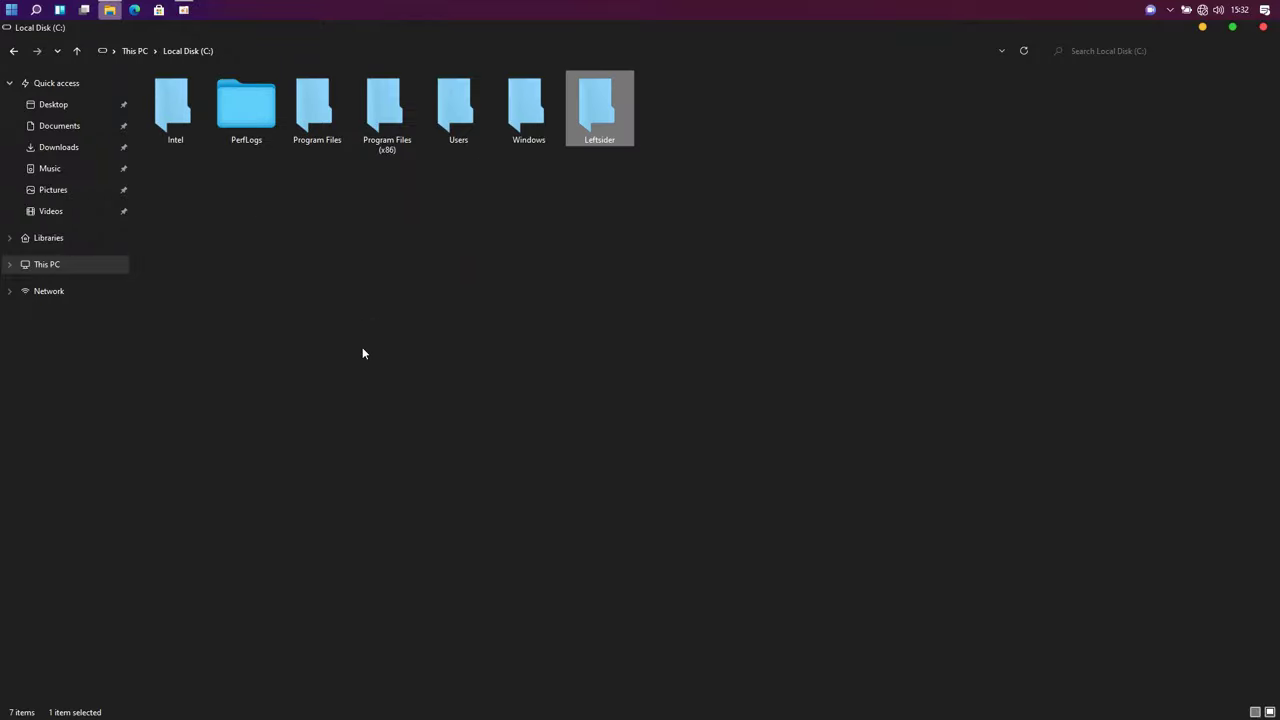
Create a desktop shortcut to the leftsider application in C:\Leftsider, close the folder window and move the shortcut to an empty desktop area.
double_click(600, 127)
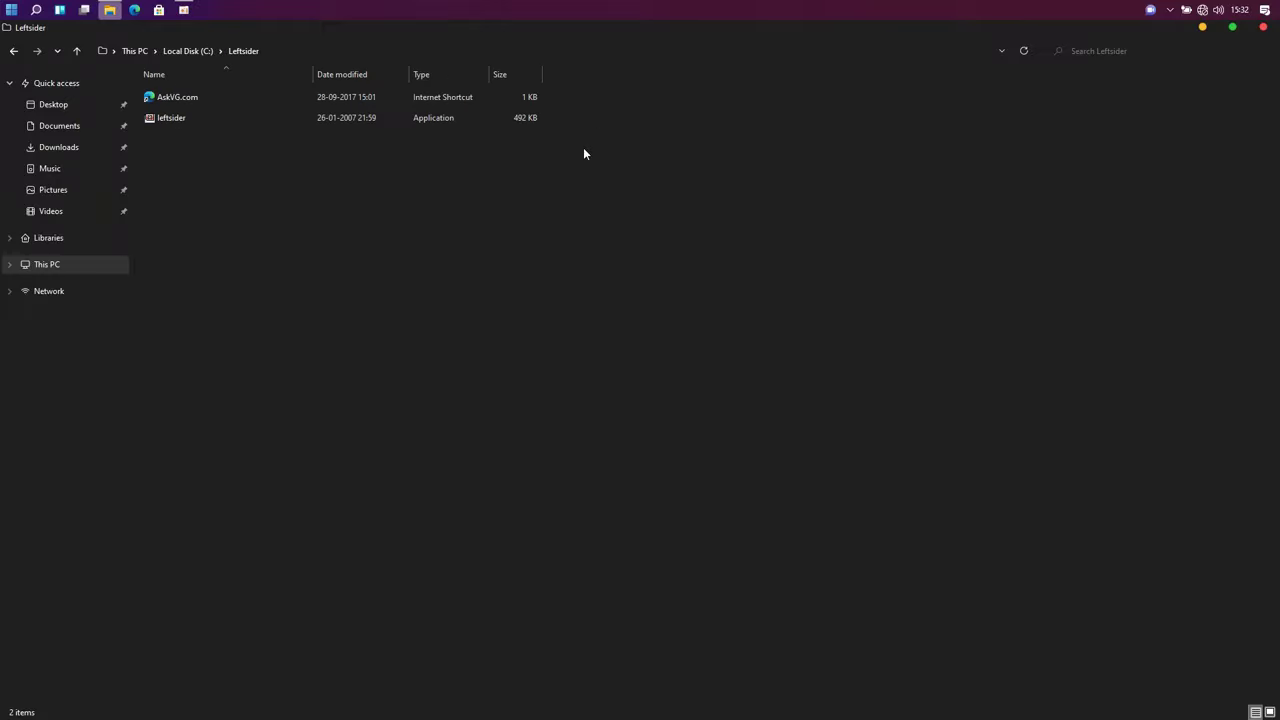
left_click(199, 115)
right_click(199, 115)
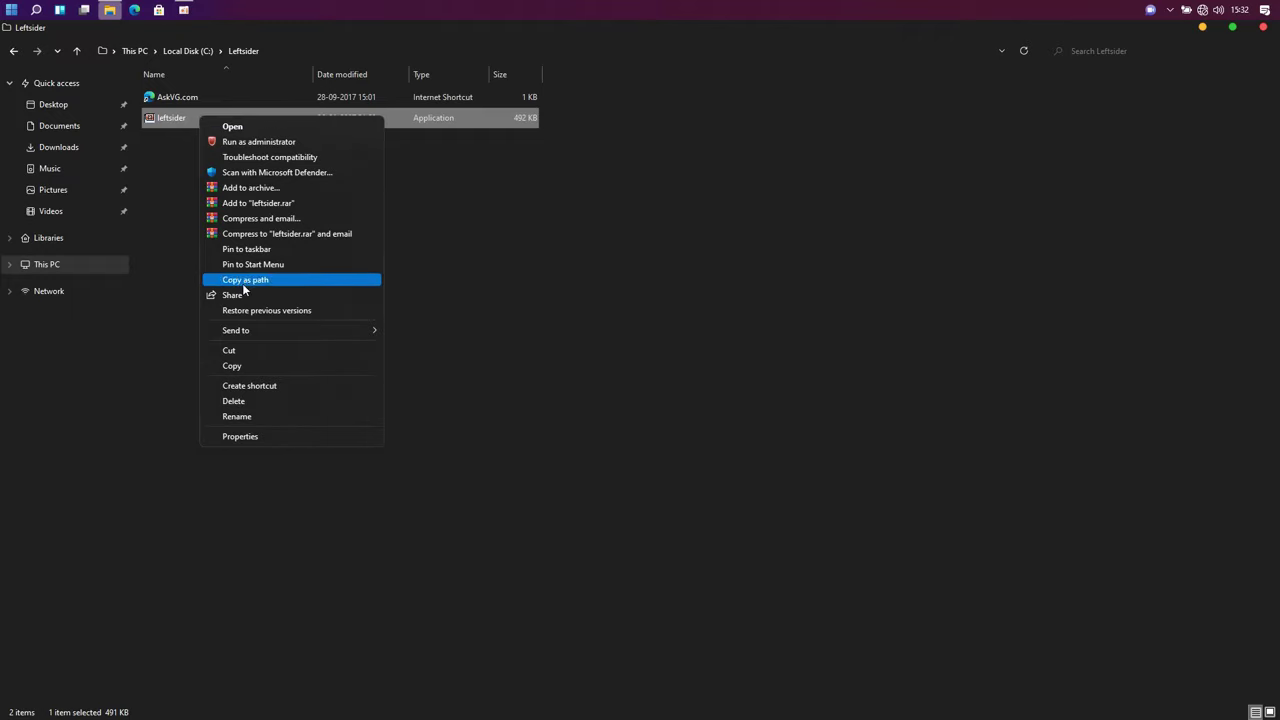
mouse_move(250, 332)
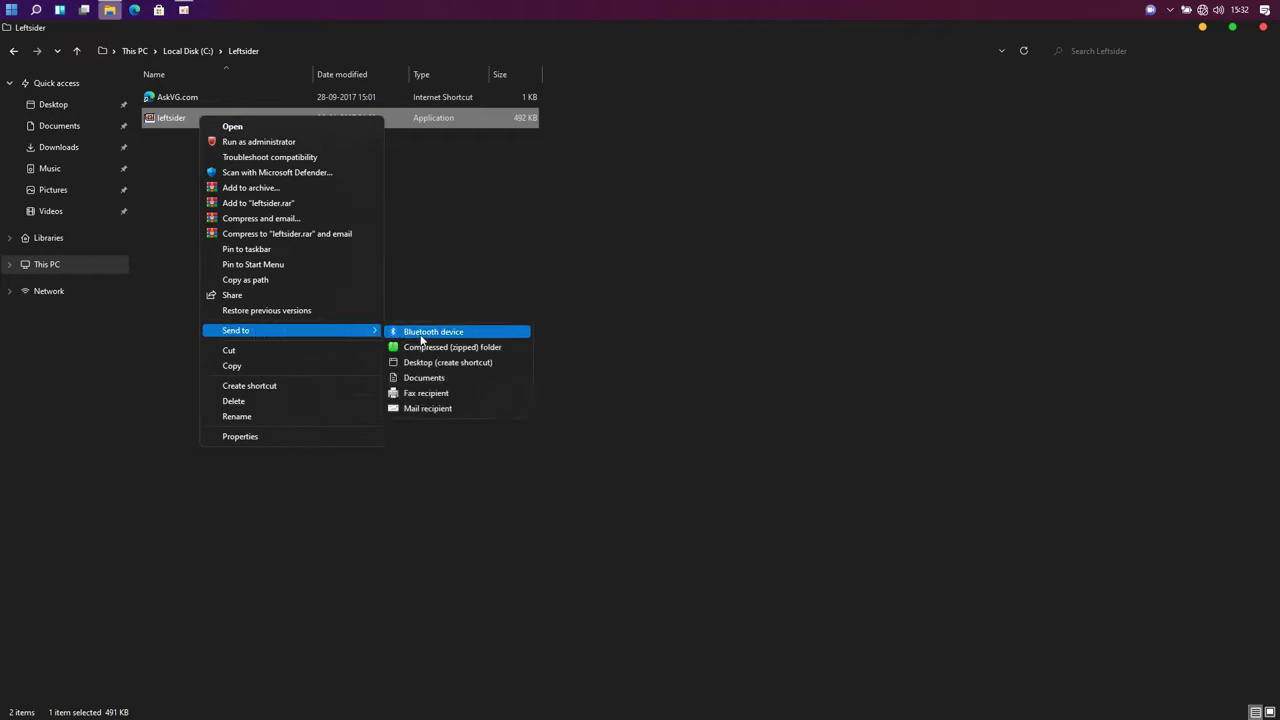
left_click(436, 363)
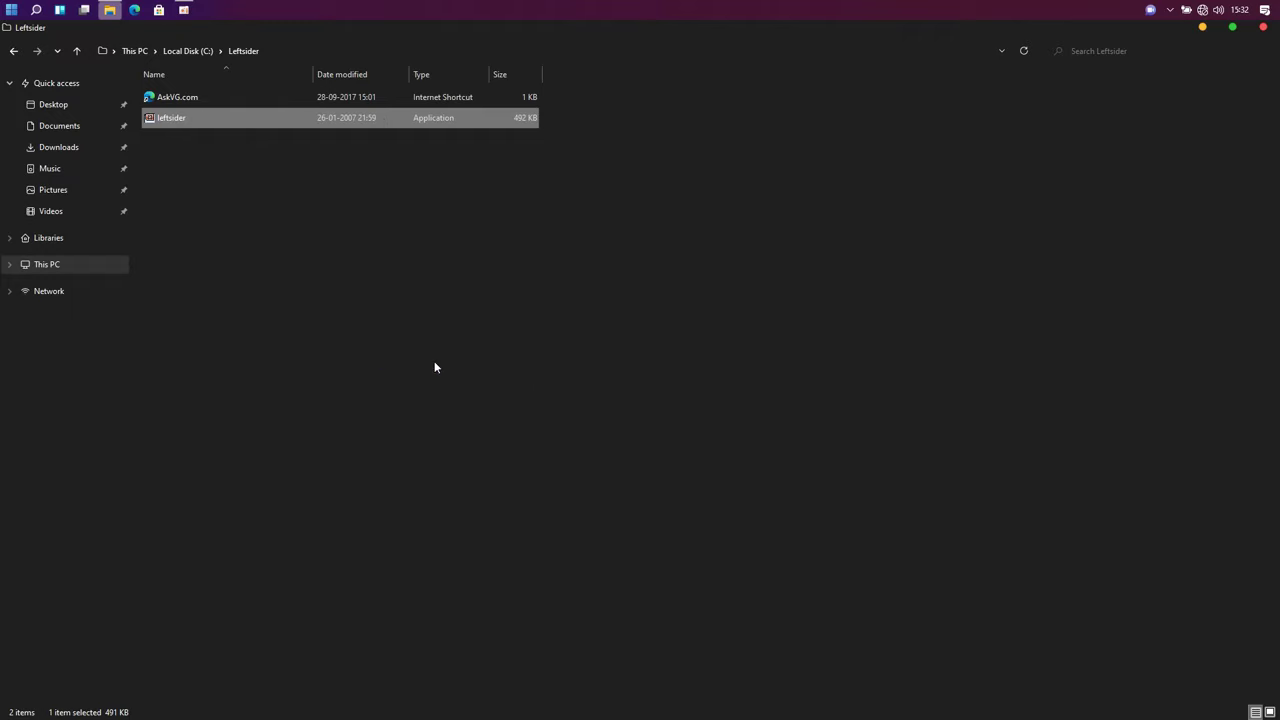
double_click(1148, 32)
left_click(1076, 131)
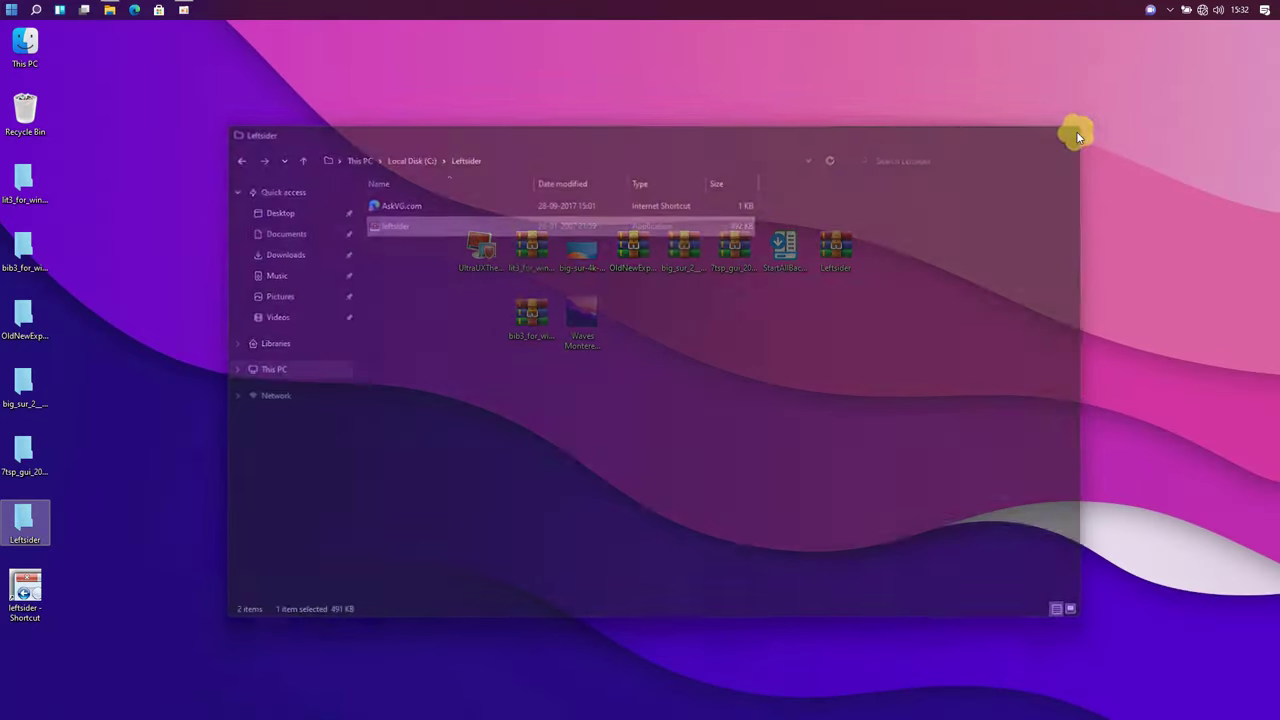
left_click_drag(25, 588, 513, 496)
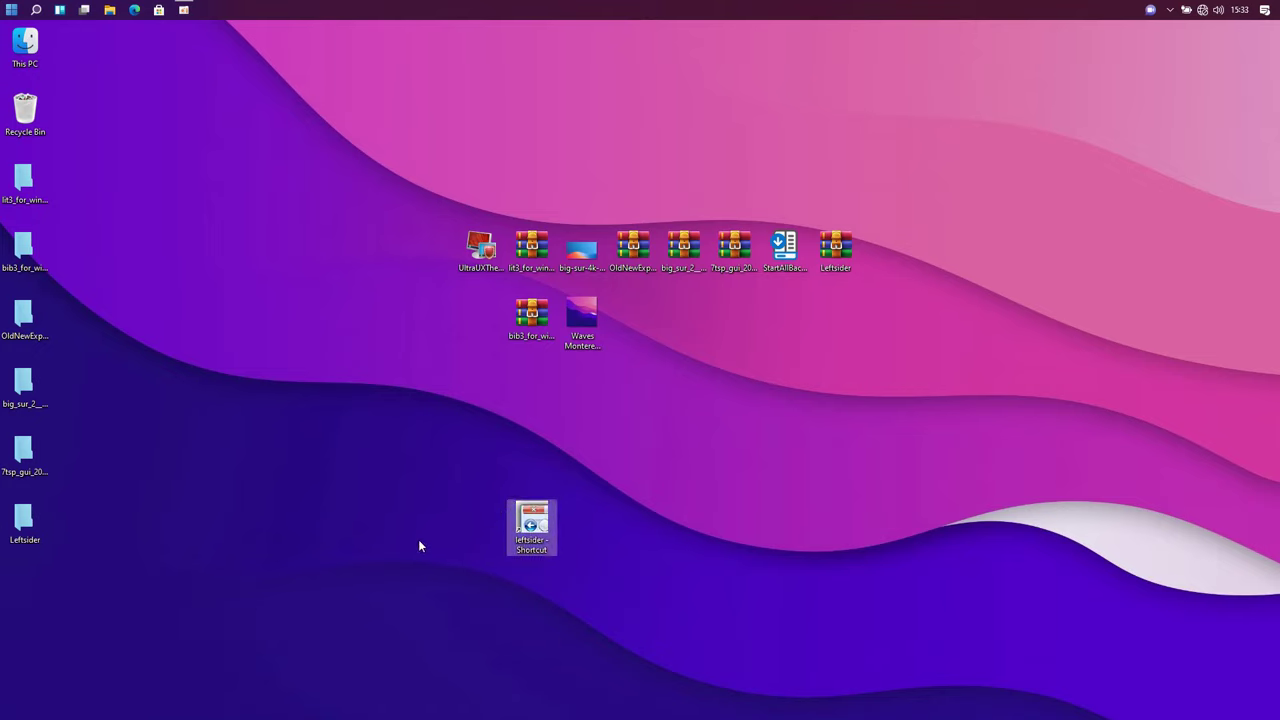
Open the Startup folder with the Run command Shell:startup and move the leftsider shortcut from the desktop into it.
key("super+r")
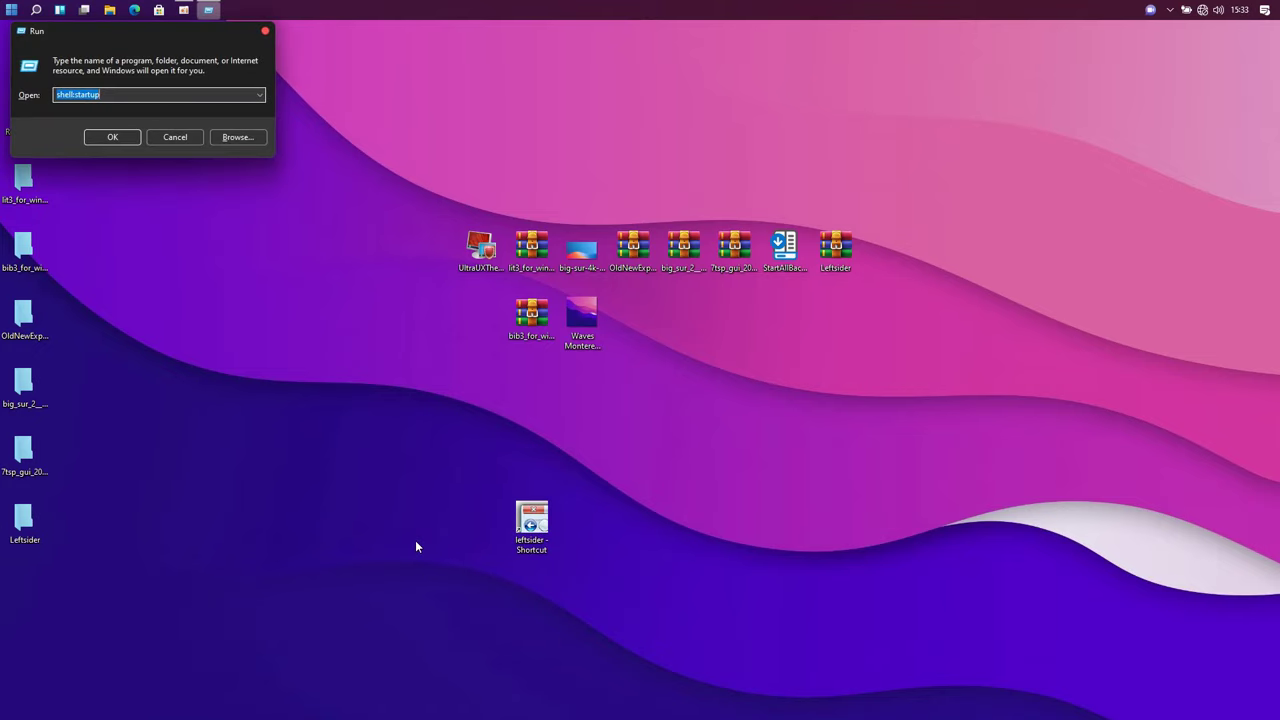
type("s")
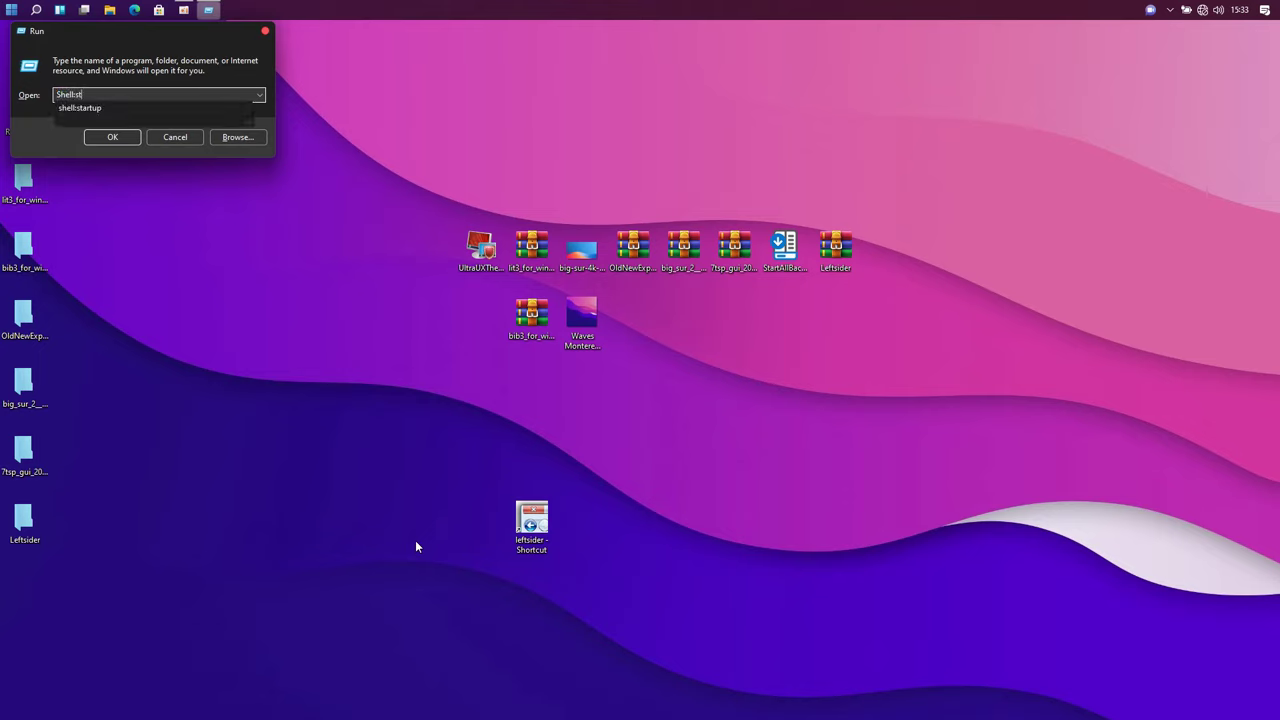
type("hell:startup")
key("Return")
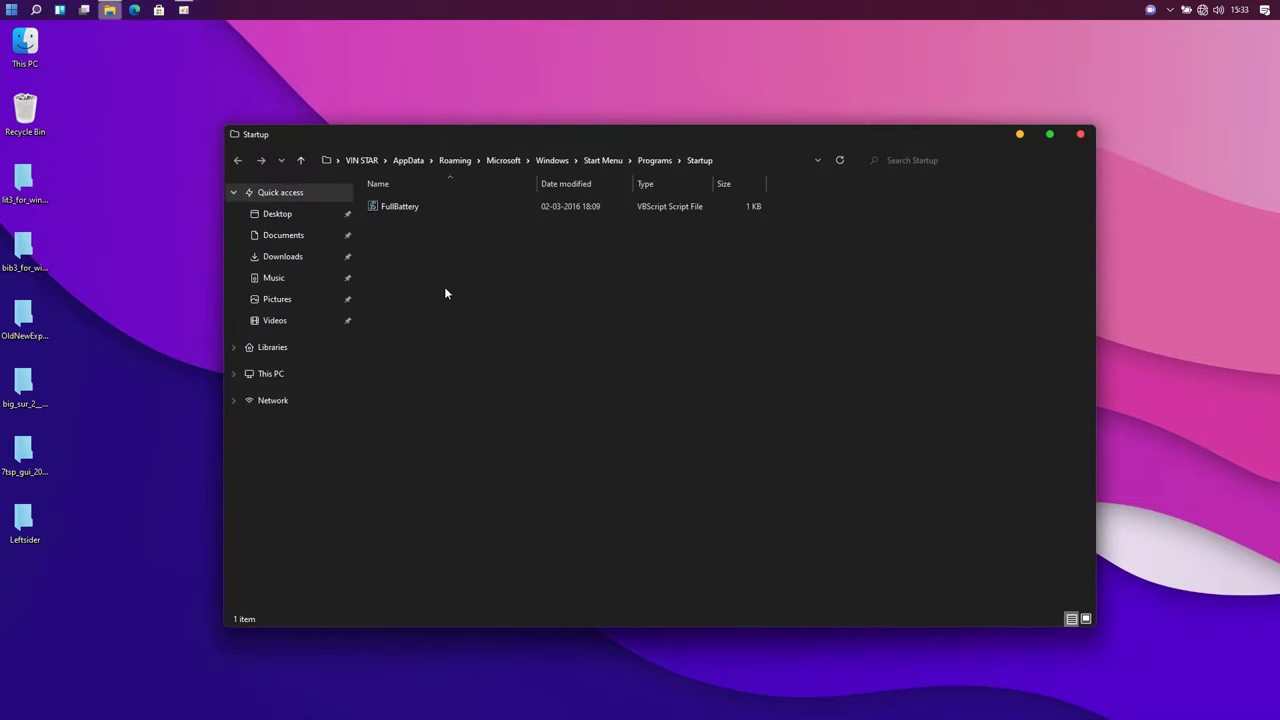
left_click_drag(649, 131, 972, 90)
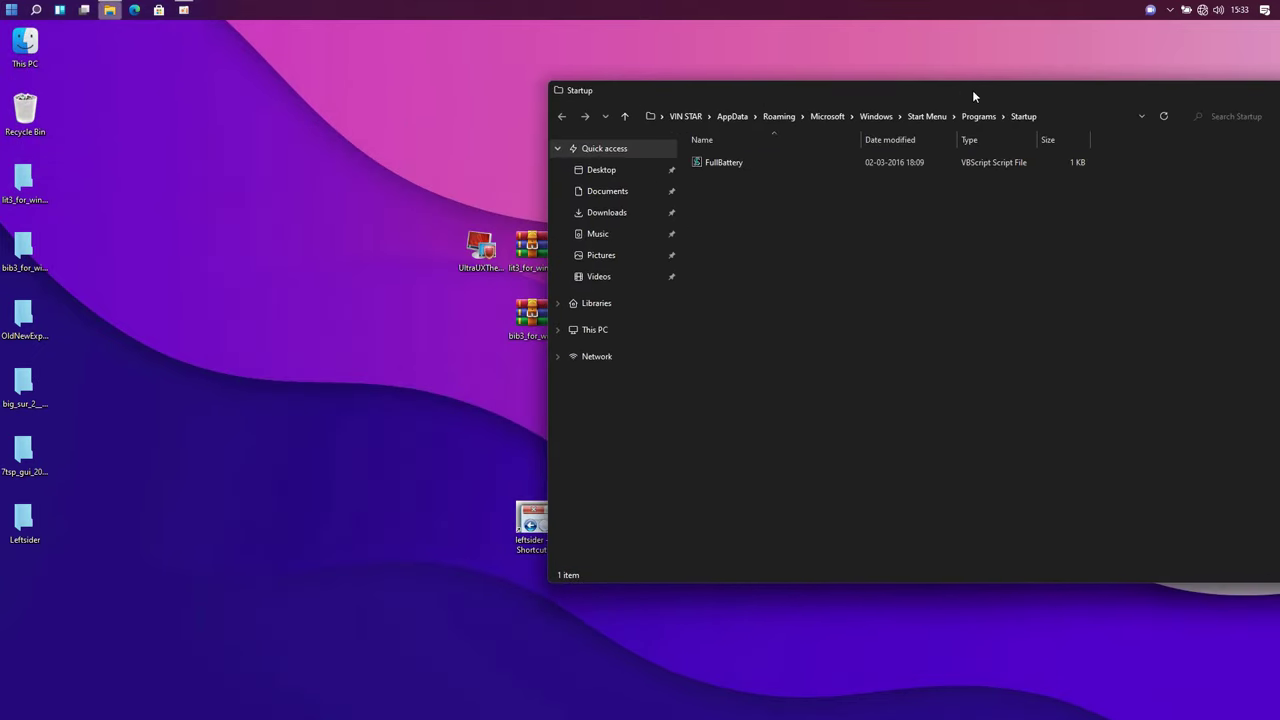
left_click_drag(530, 520, 747, 367)
Launch Leftsider from its shortcut in the Startup folder and check the placement of the window buttons.
left_click_drag(860, 89, 614, 125)
double_click(512, 216)
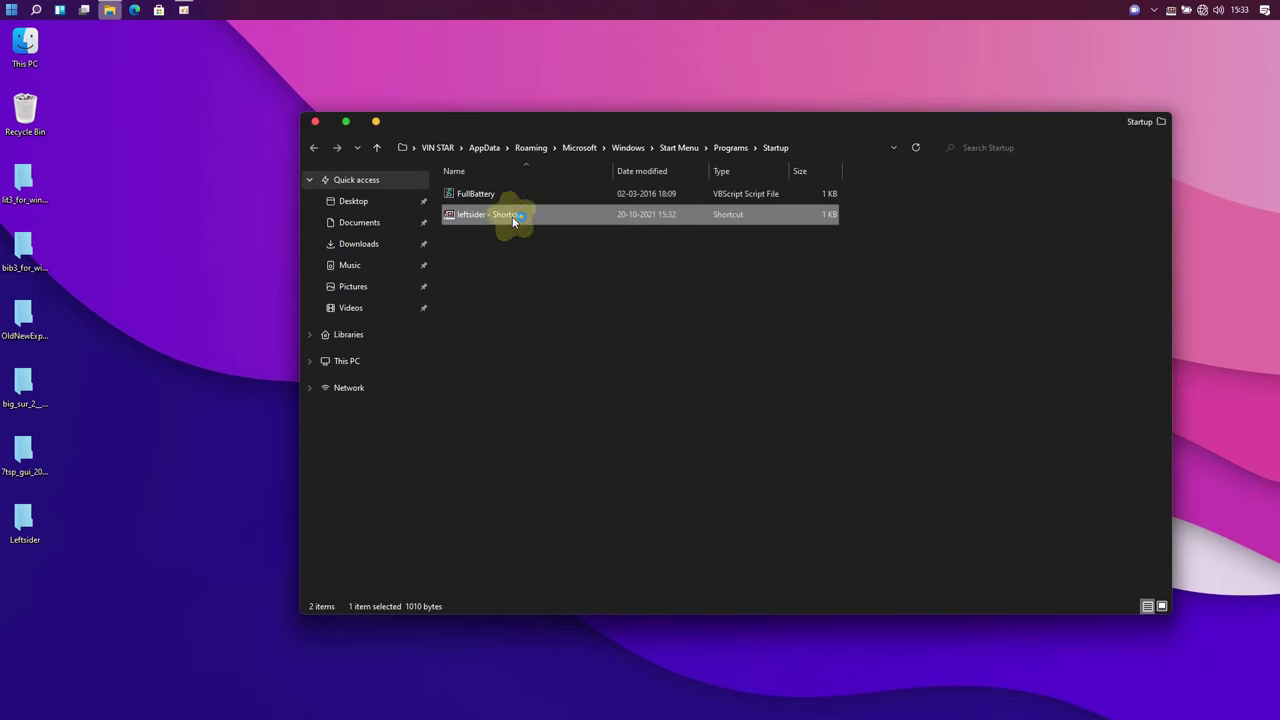
left_click(365, 128)
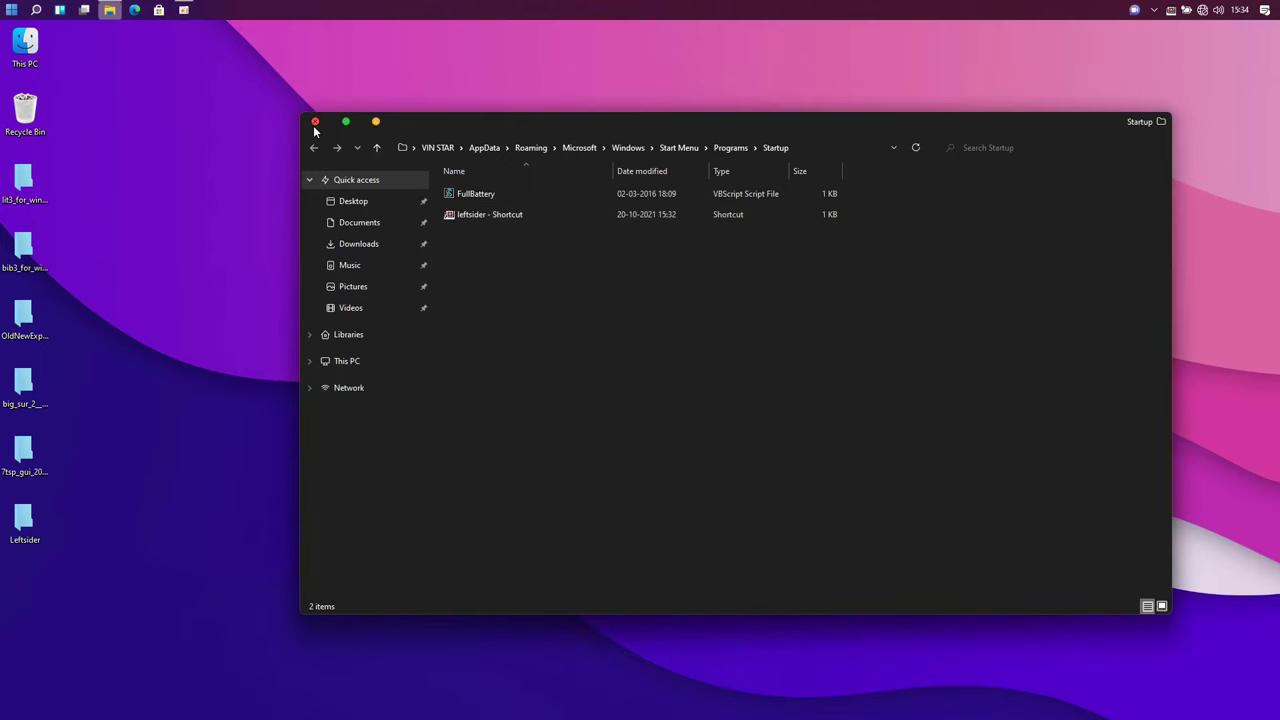
mouse_move(346, 127)
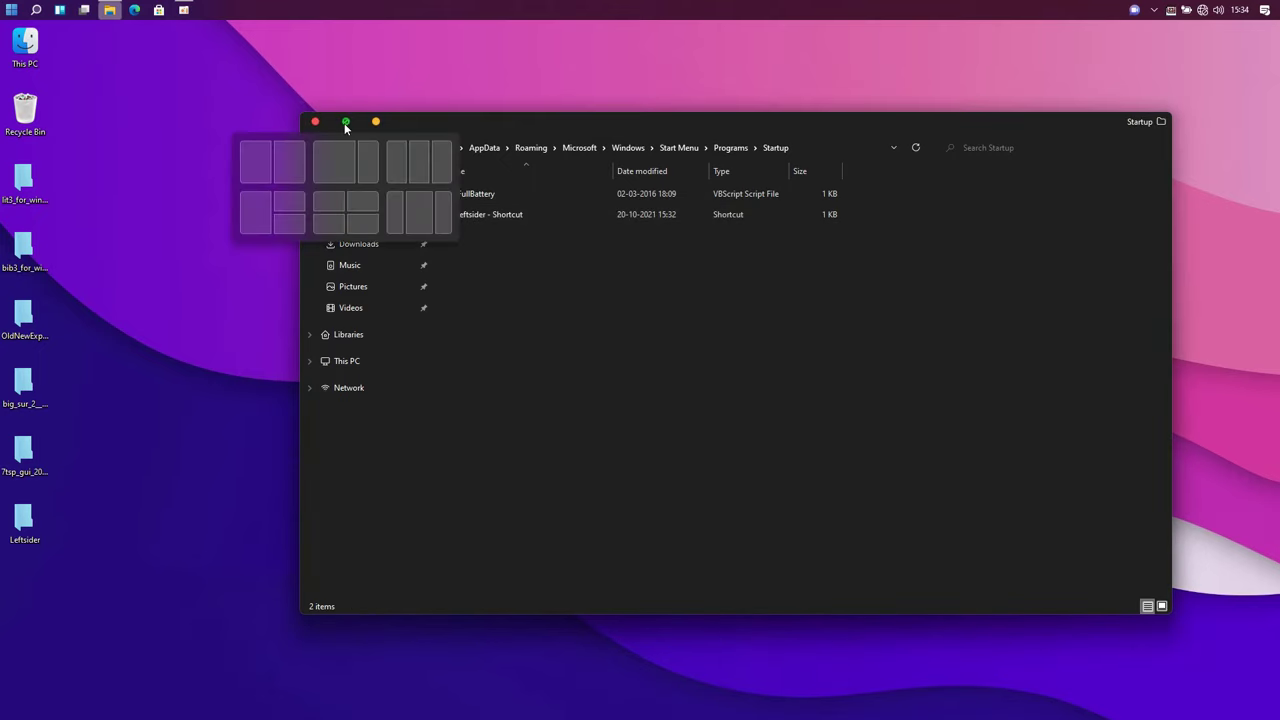
left_click_drag(450, 124, 362, 125)
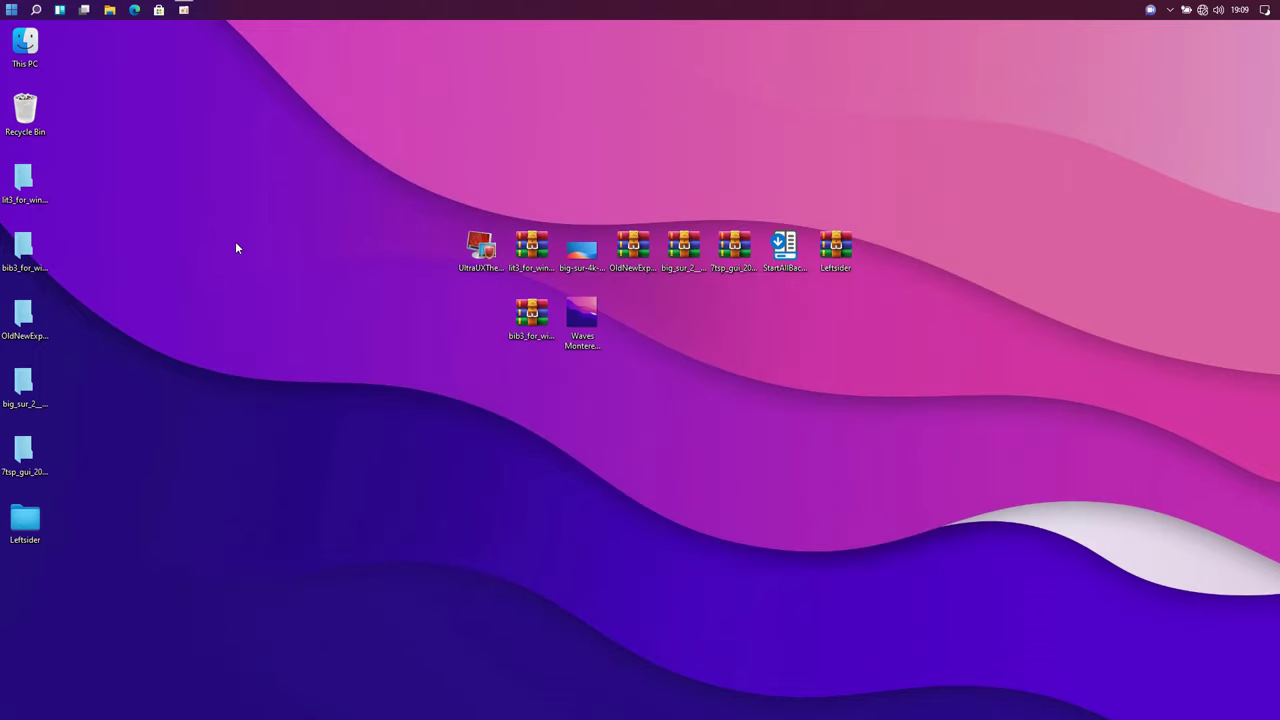
Open the Cursors folder inside Big Sur 2 - Windows Themes from the extracted big_sur_2 themes folder on the desktop.
left_click(30, 388)
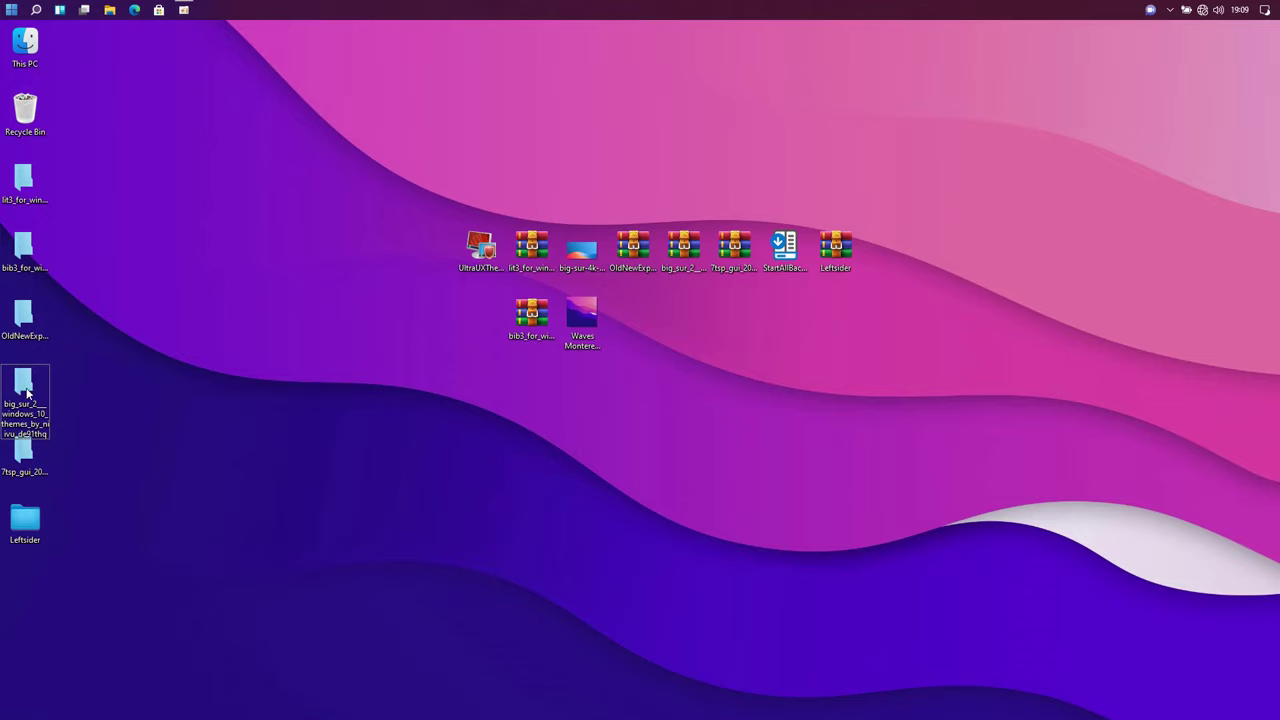
double_click(27, 393)
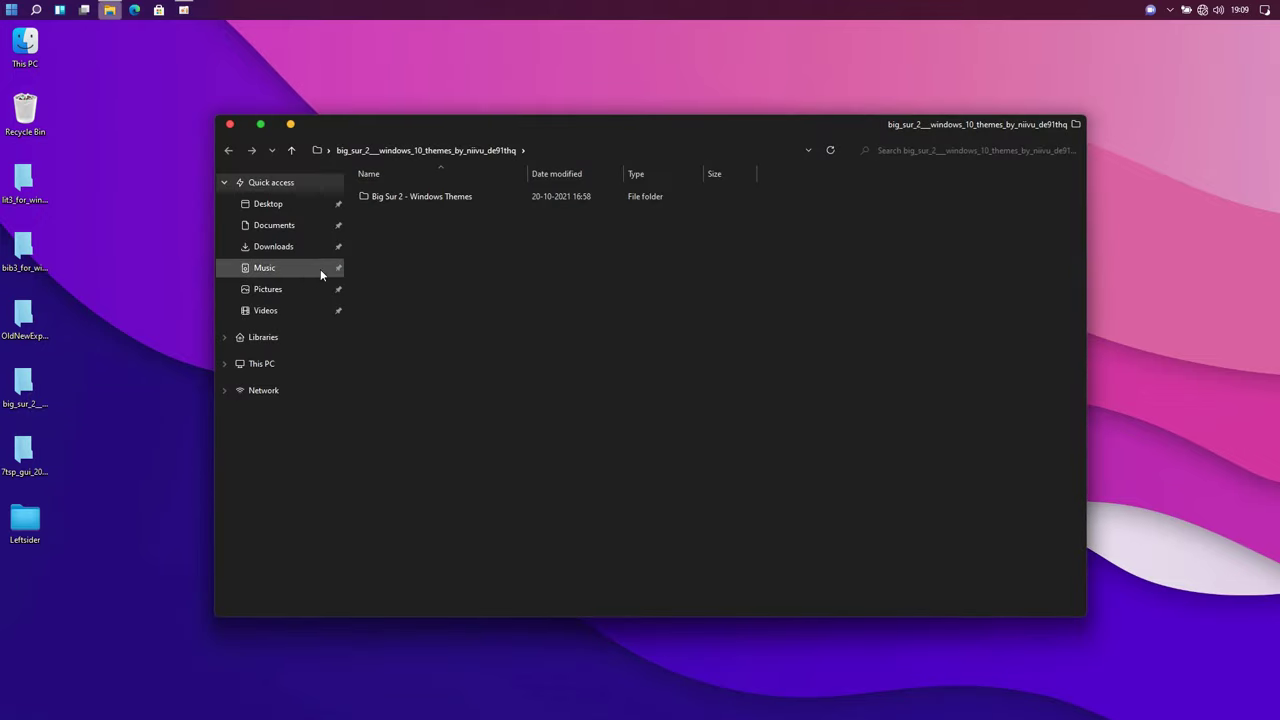
left_click(392, 199)
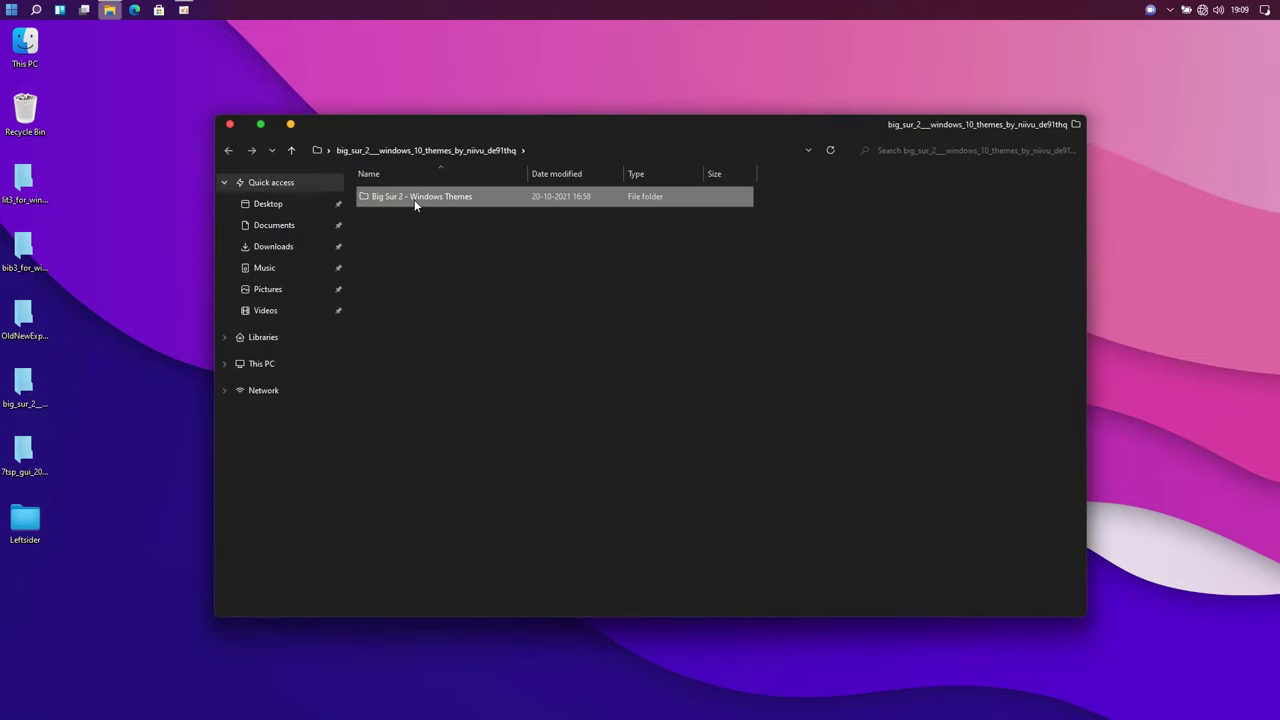
double_click(431, 199)
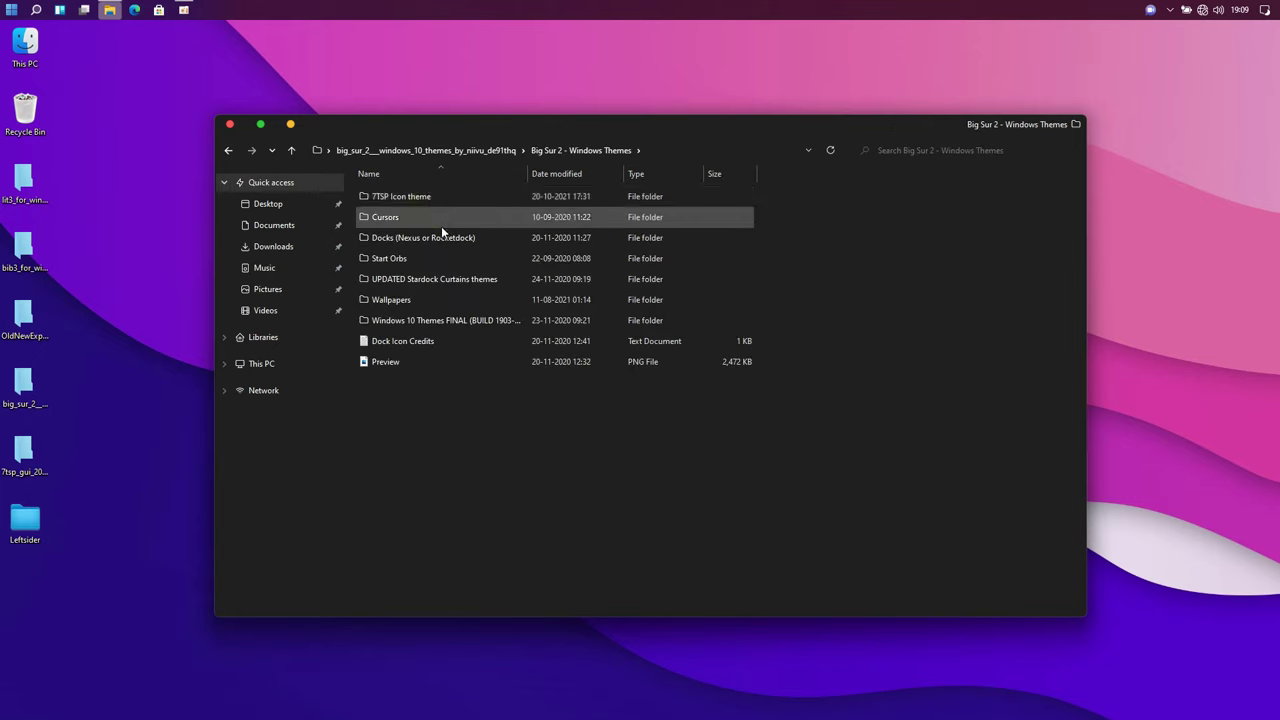
left_click(395, 220)
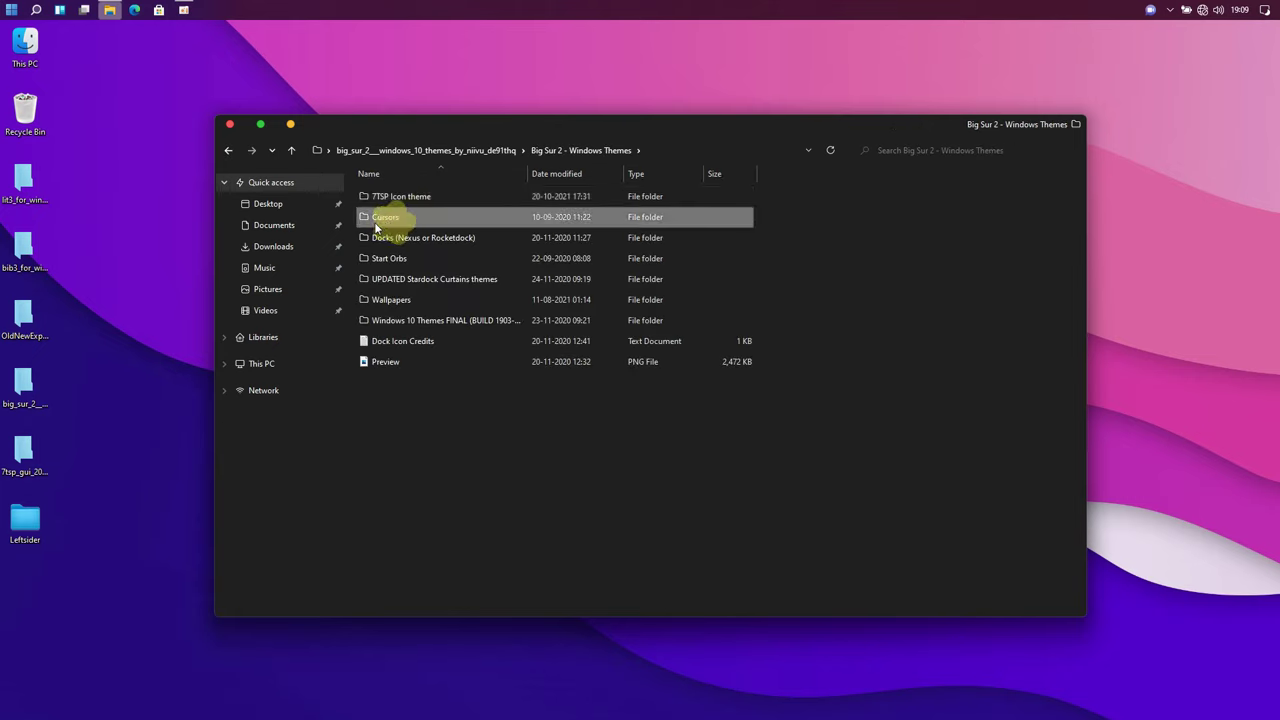
double_click(482, 219)
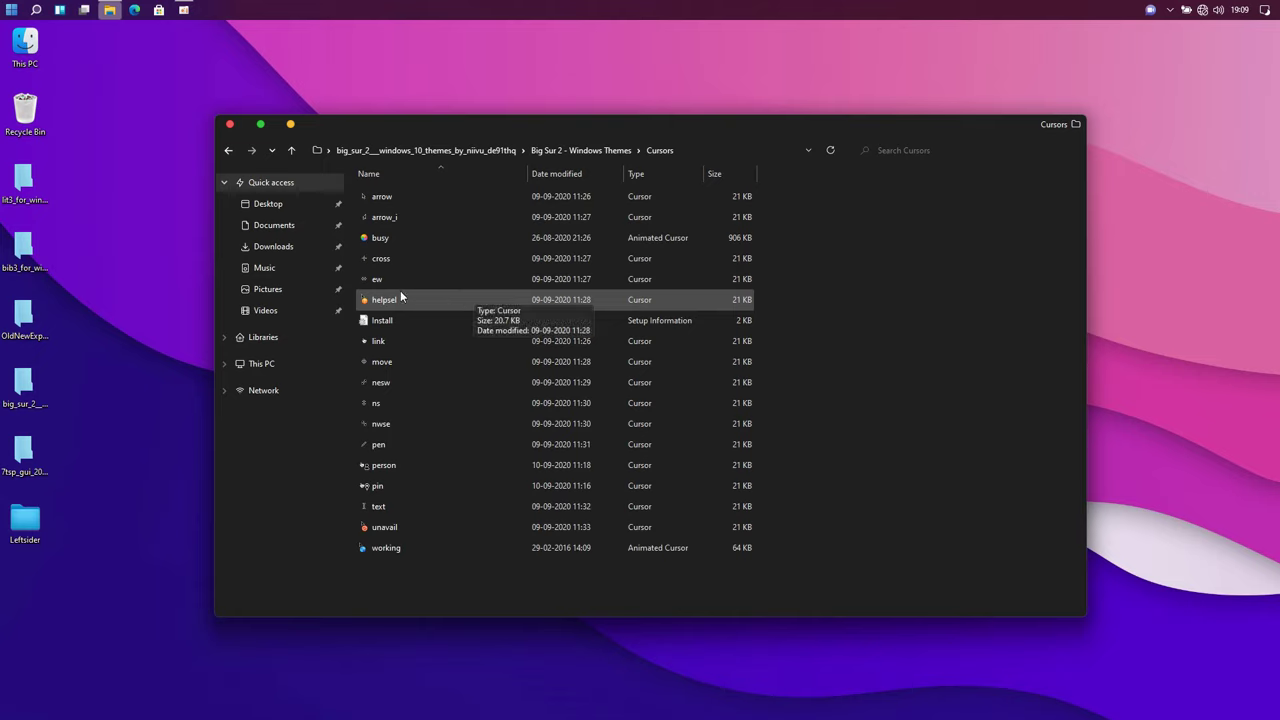
Install the cursor scheme from the Install setup information file and close the Cursors folder window.
left_click(380, 322)
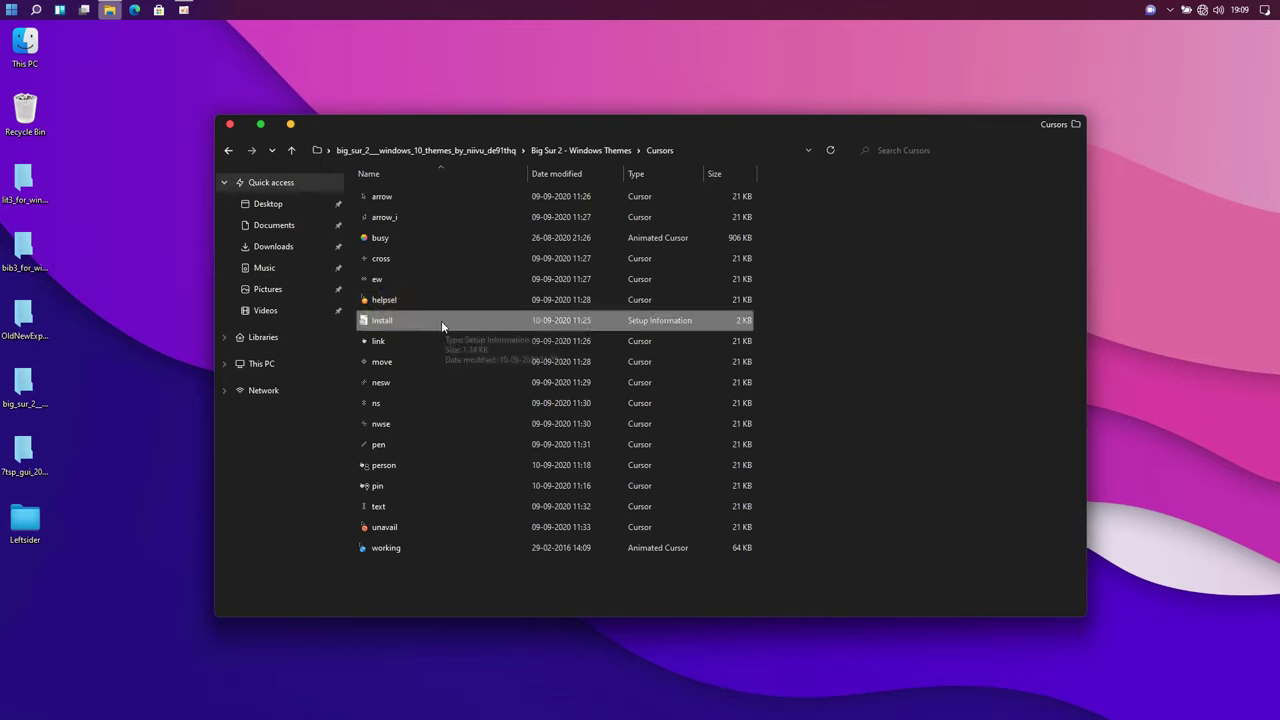
right_click(442, 322)
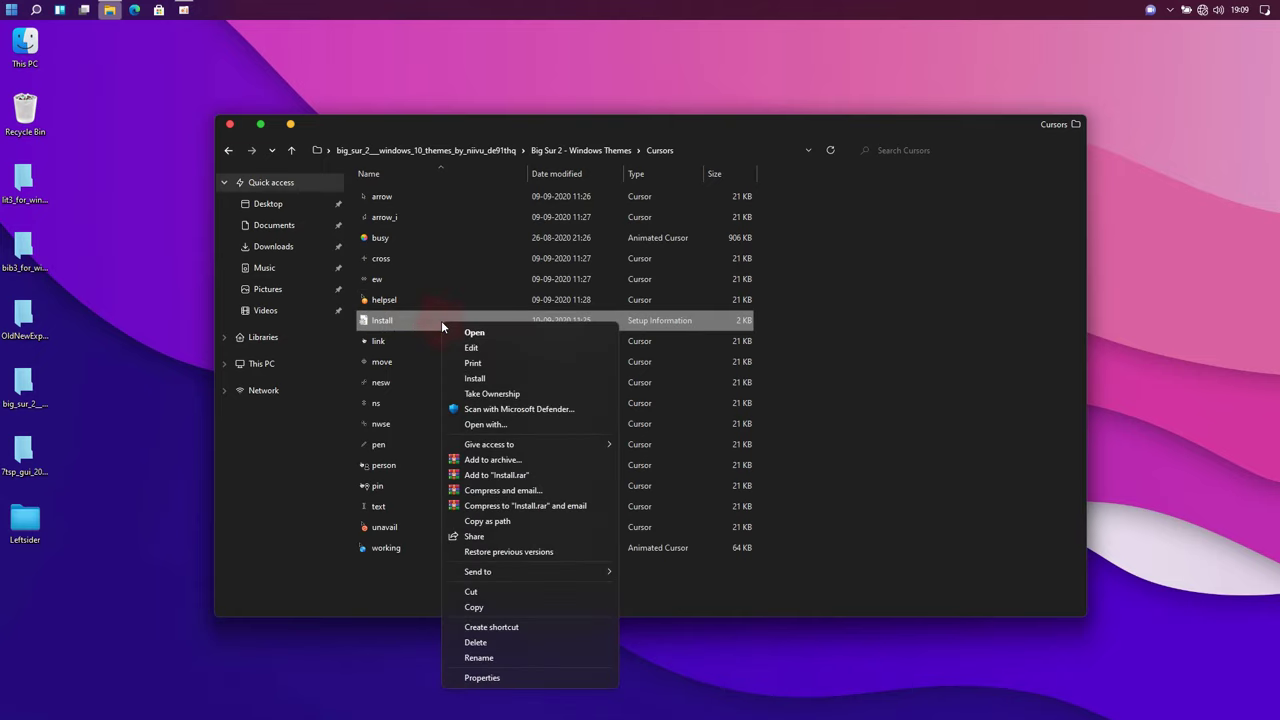
left_click(466, 378)
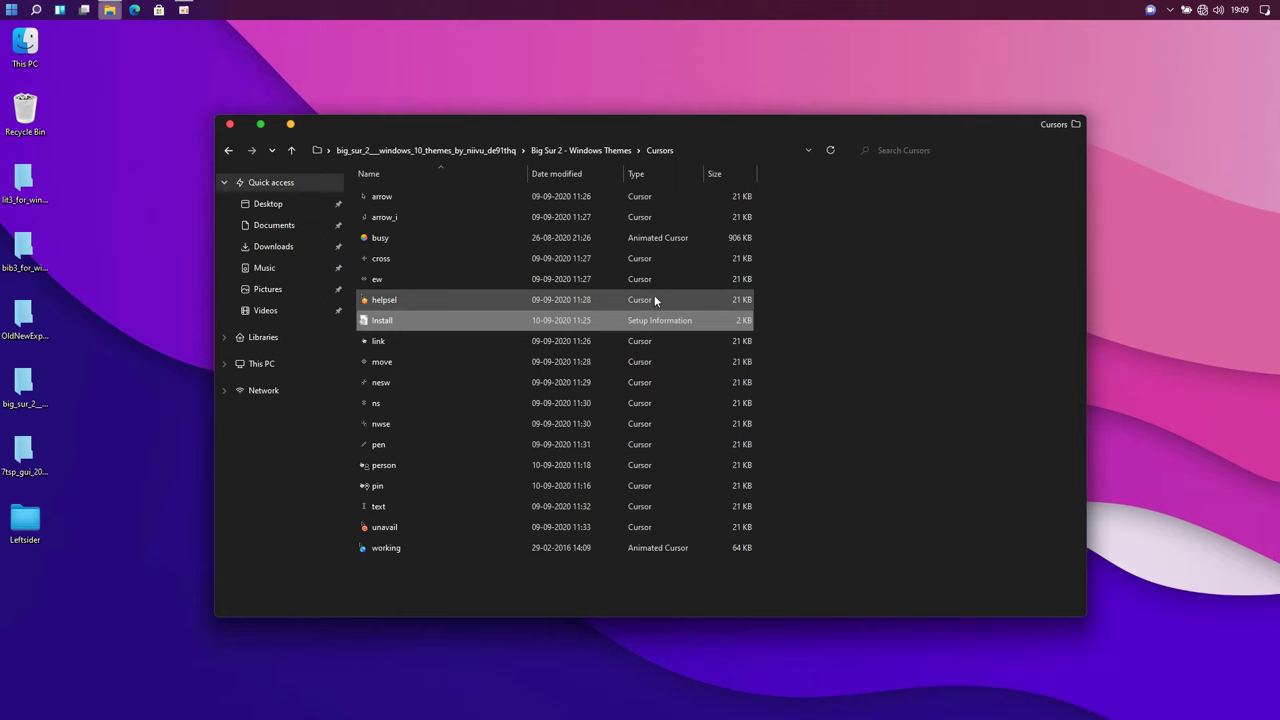
left_click(227, 124)
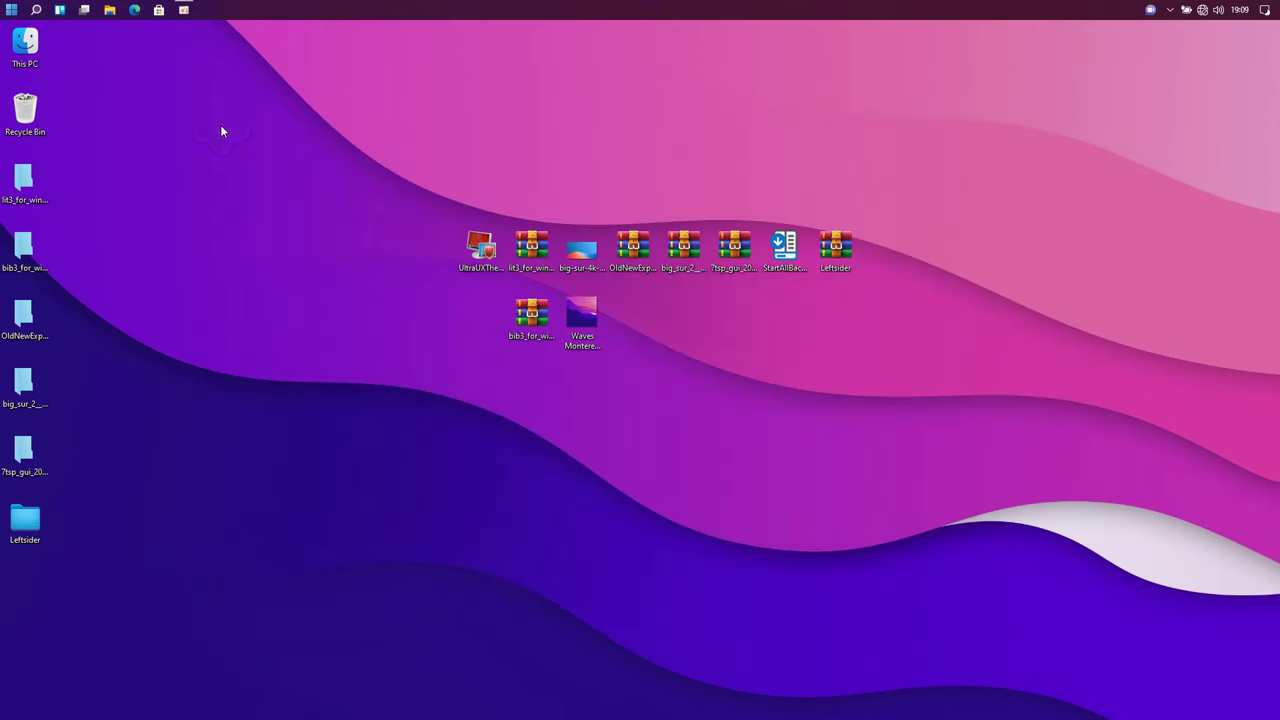
Open the pointer scheme settings for the mouse cursor from the Themes page of the desktop personalization settings.
right_click(222, 126)
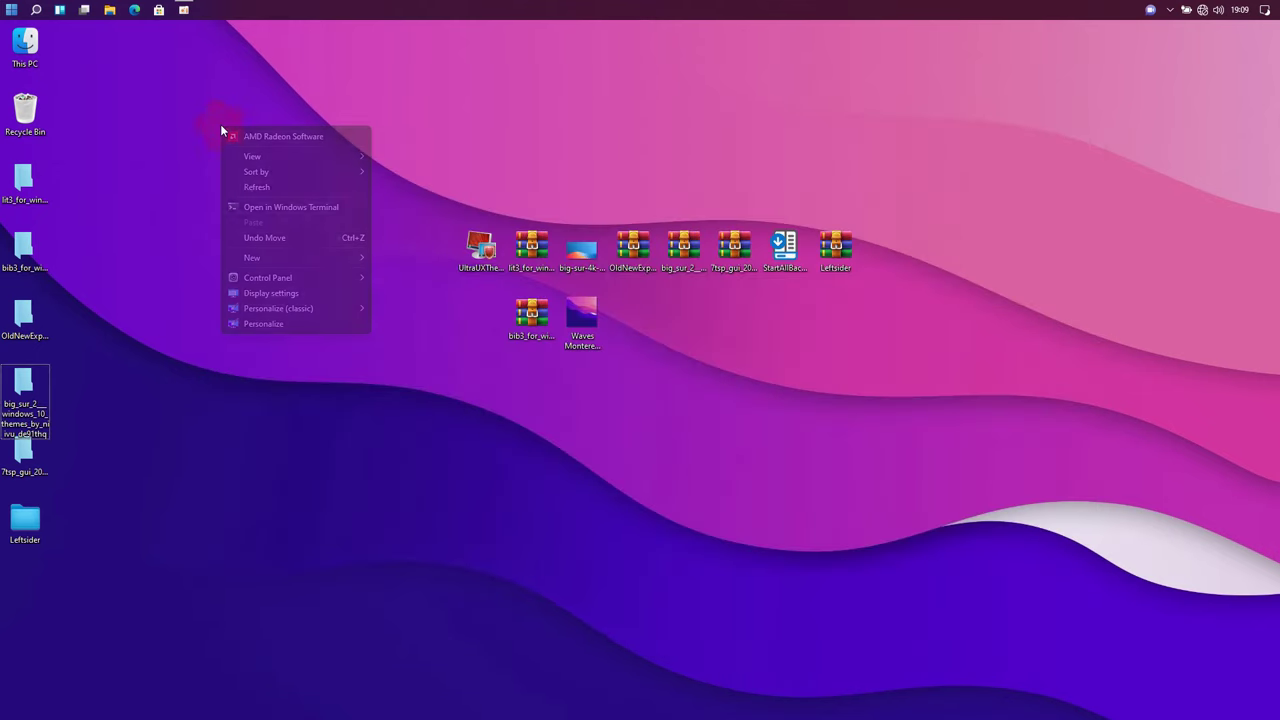
left_click(262, 324)
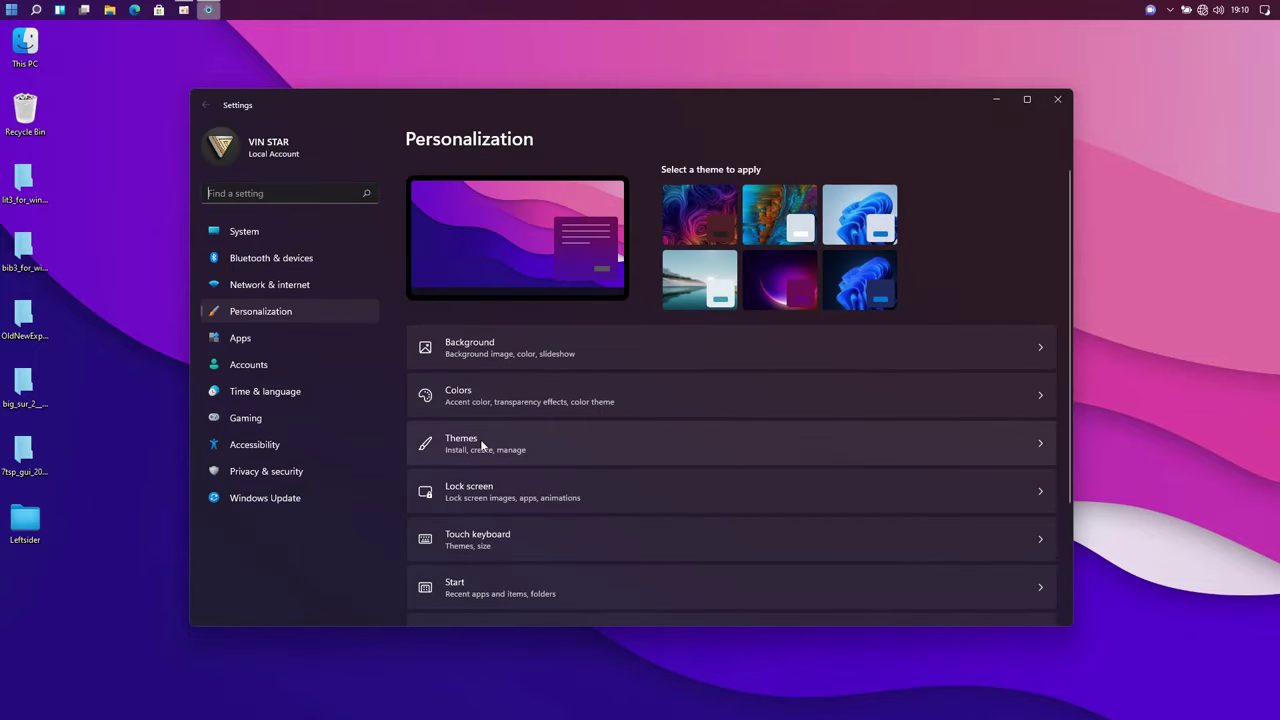
left_click(602, 442)
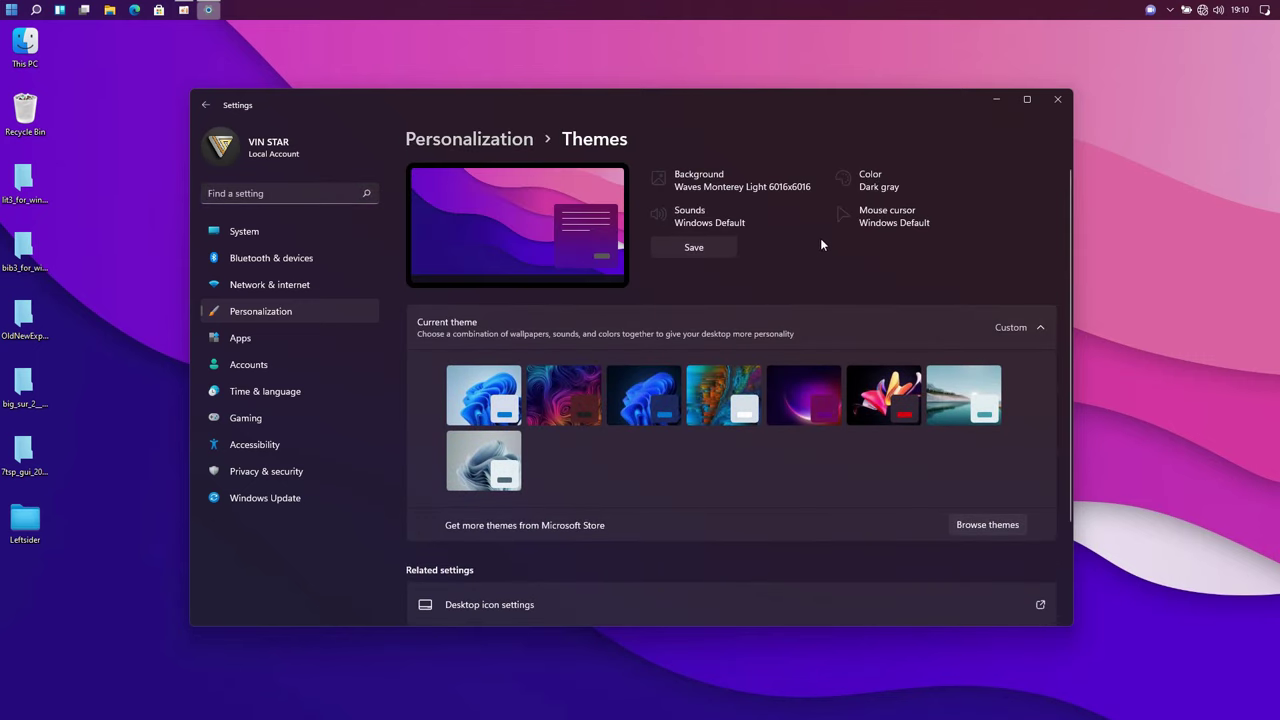
left_click(881, 216)
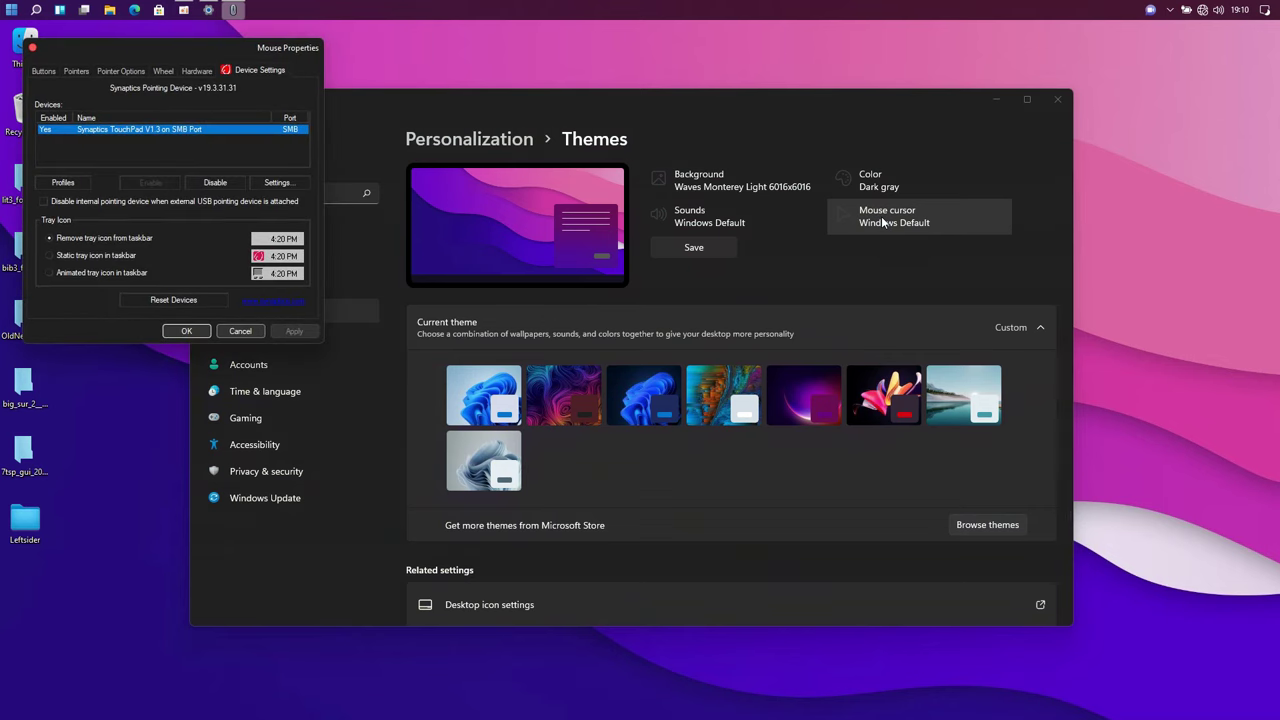
left_click(76, 71)
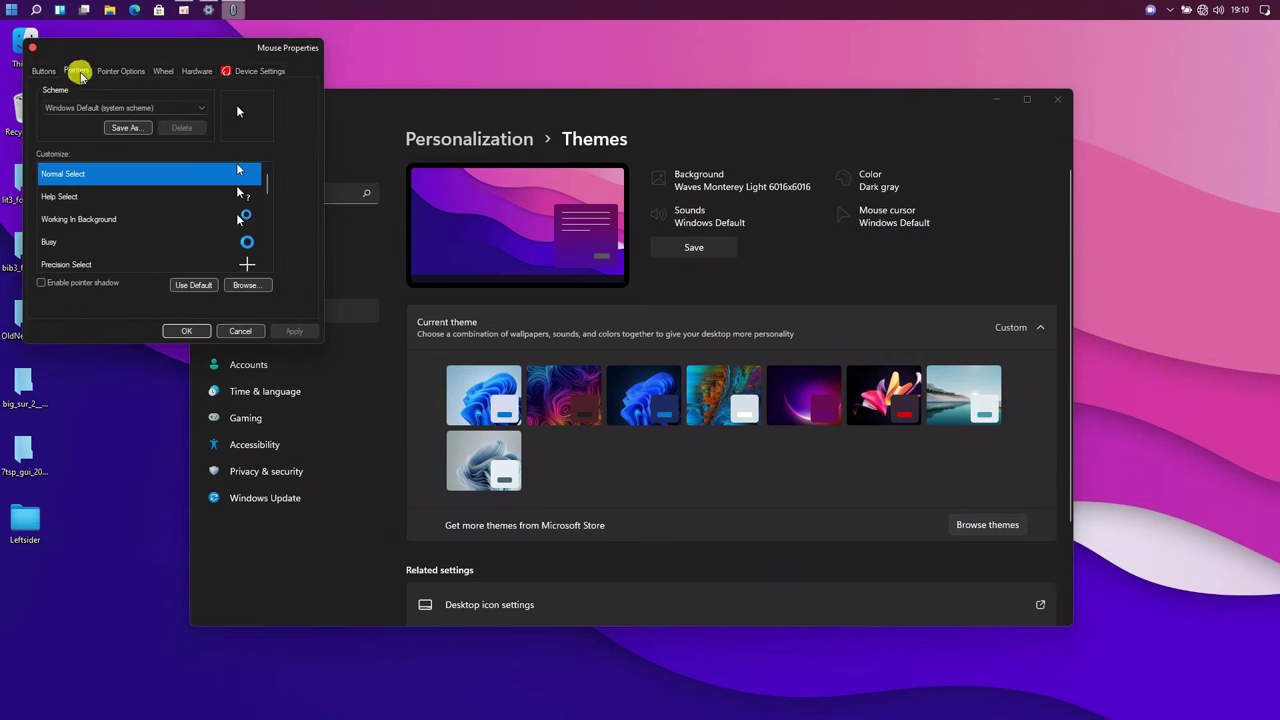
Apply the Big Sur pointer scheme, accept replacing the original scheme, and close the mouse properties and settings.
left_click(103, 108)
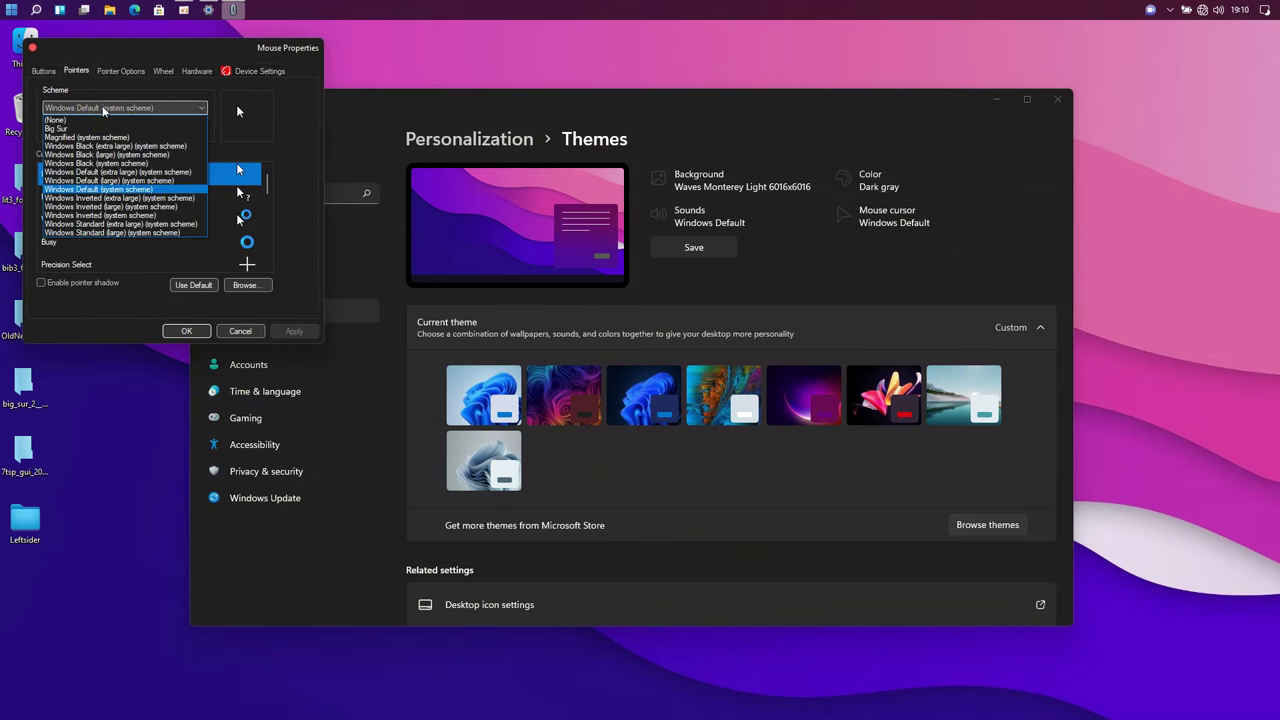
left_click(76, 128)
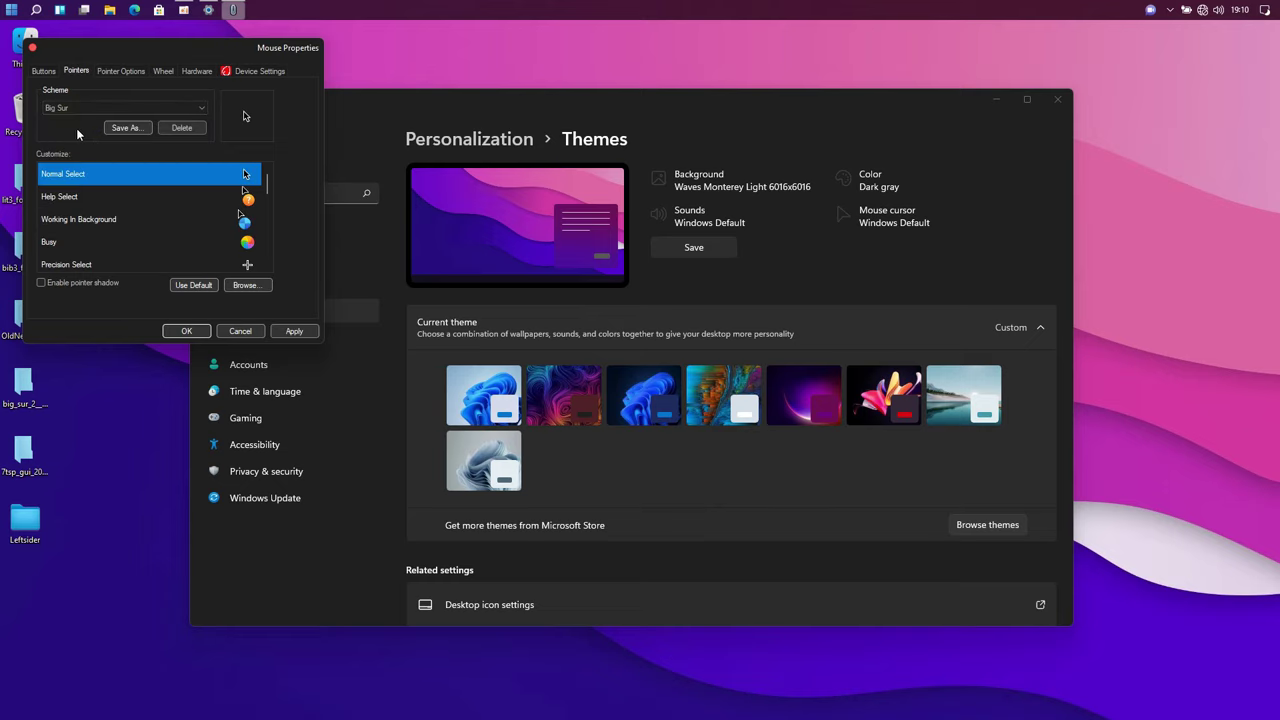
left_click(290, 331)
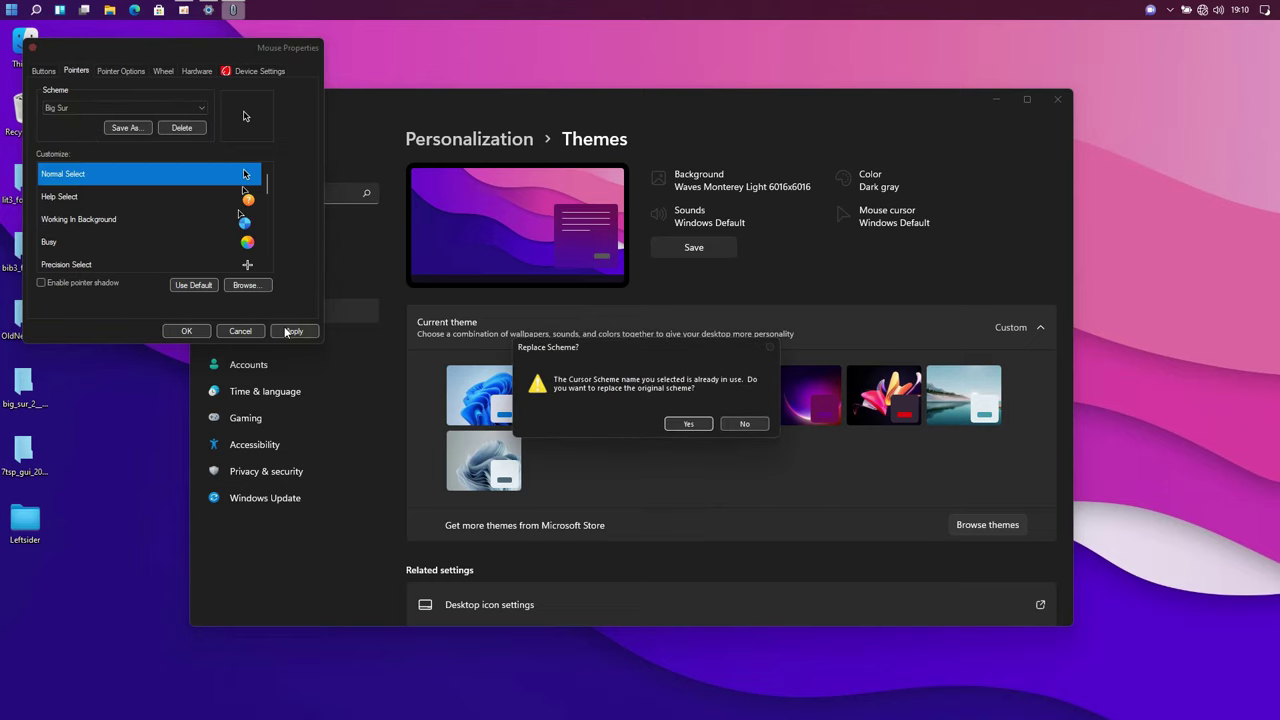
left_click(676, 424)
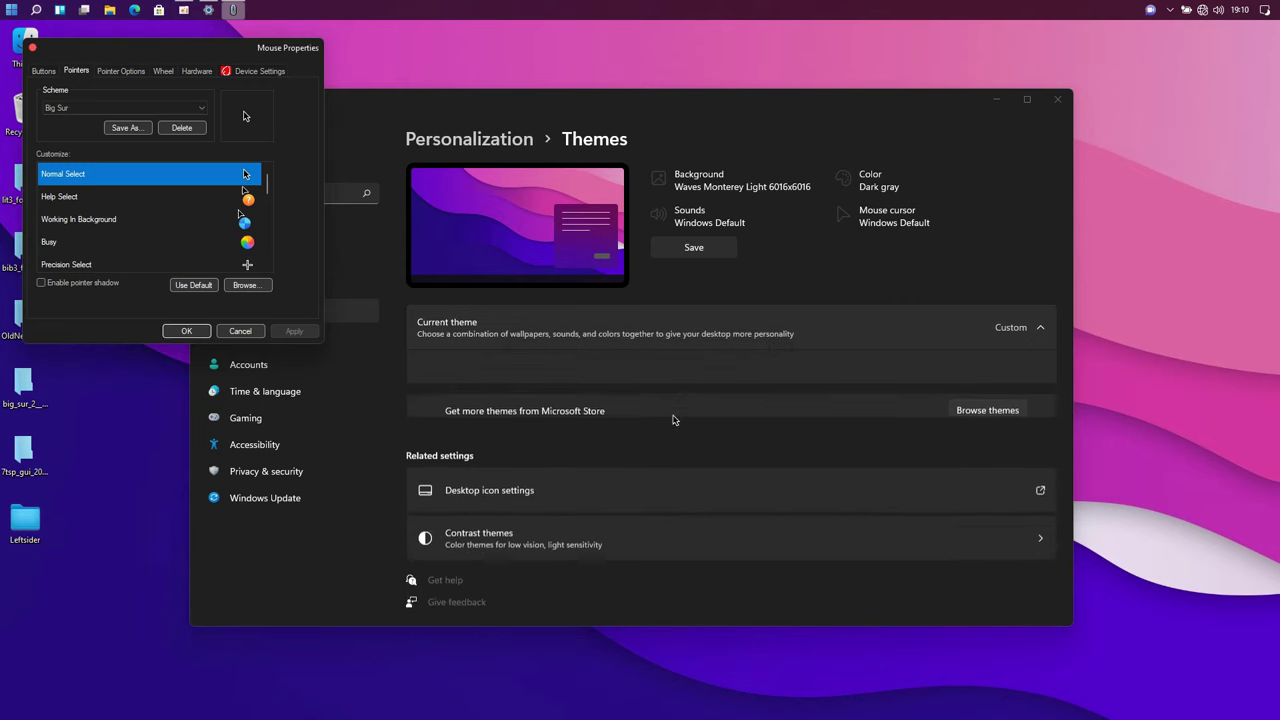
left_click(207, 332)
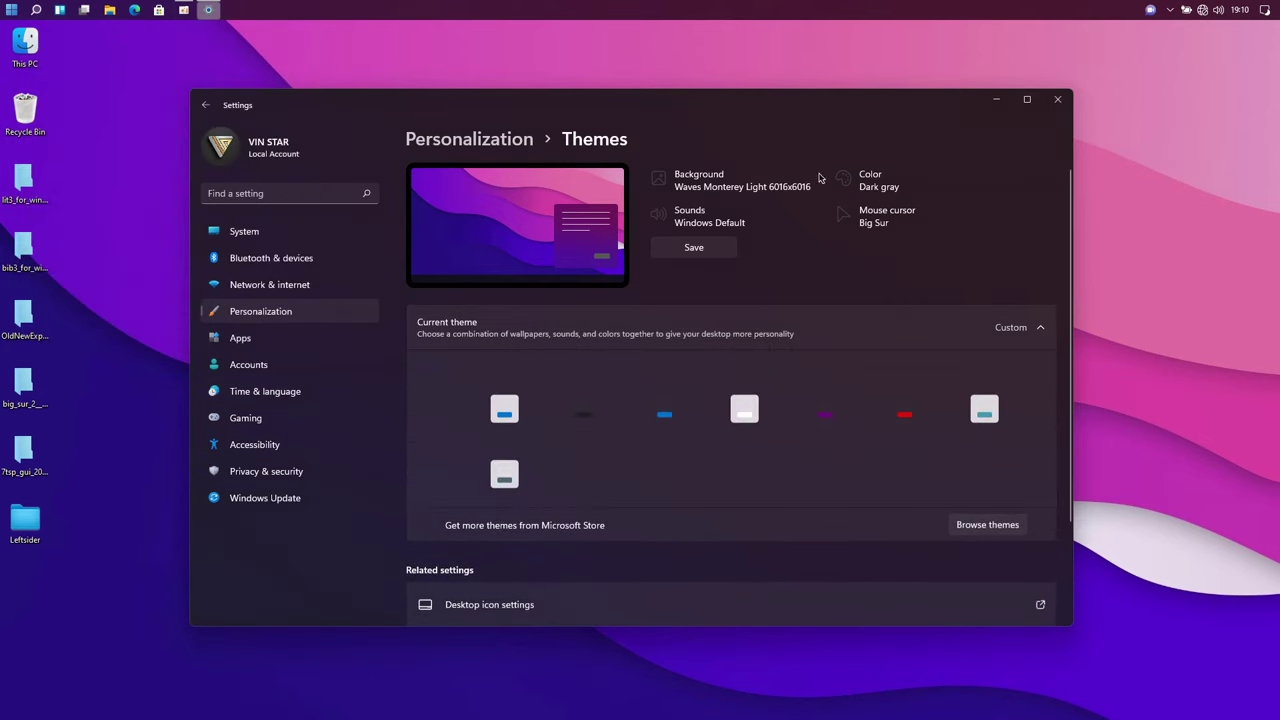
left_click(1055, 101)
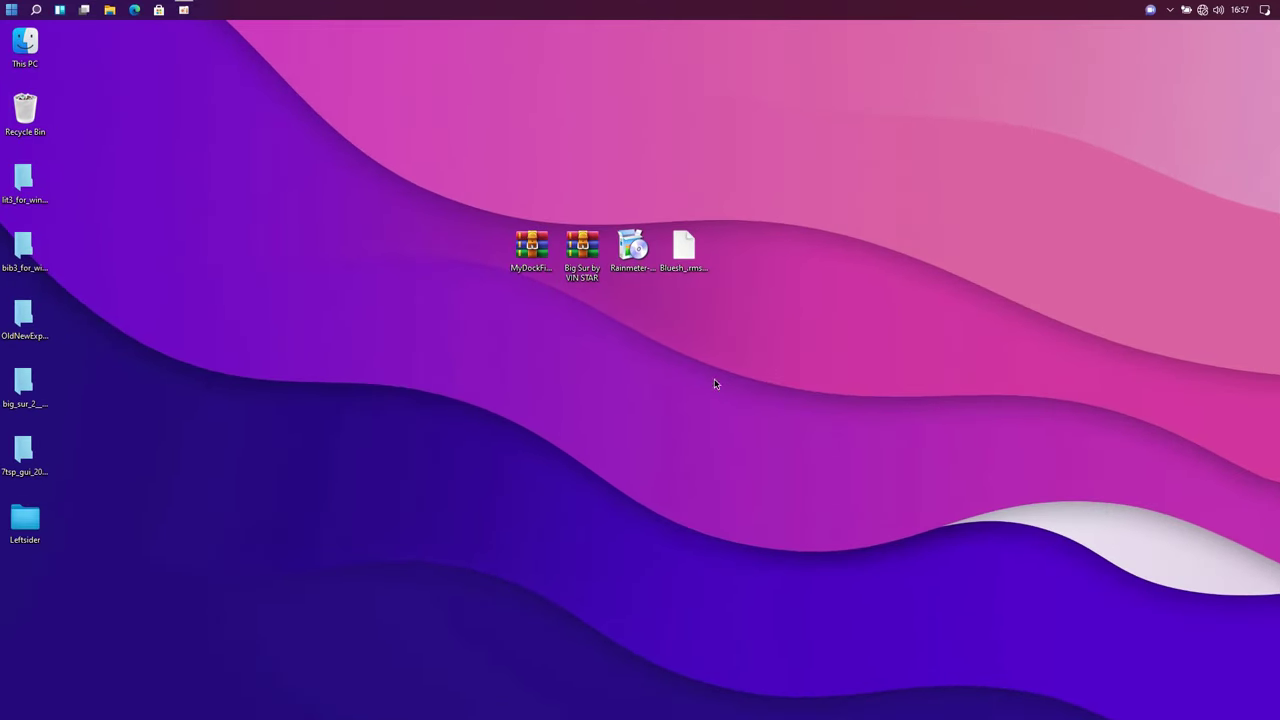
Extract the MyDockFinder archive on the desktop into its own folder, using the WinRAR extraction dialog.
left_click(618, 339)
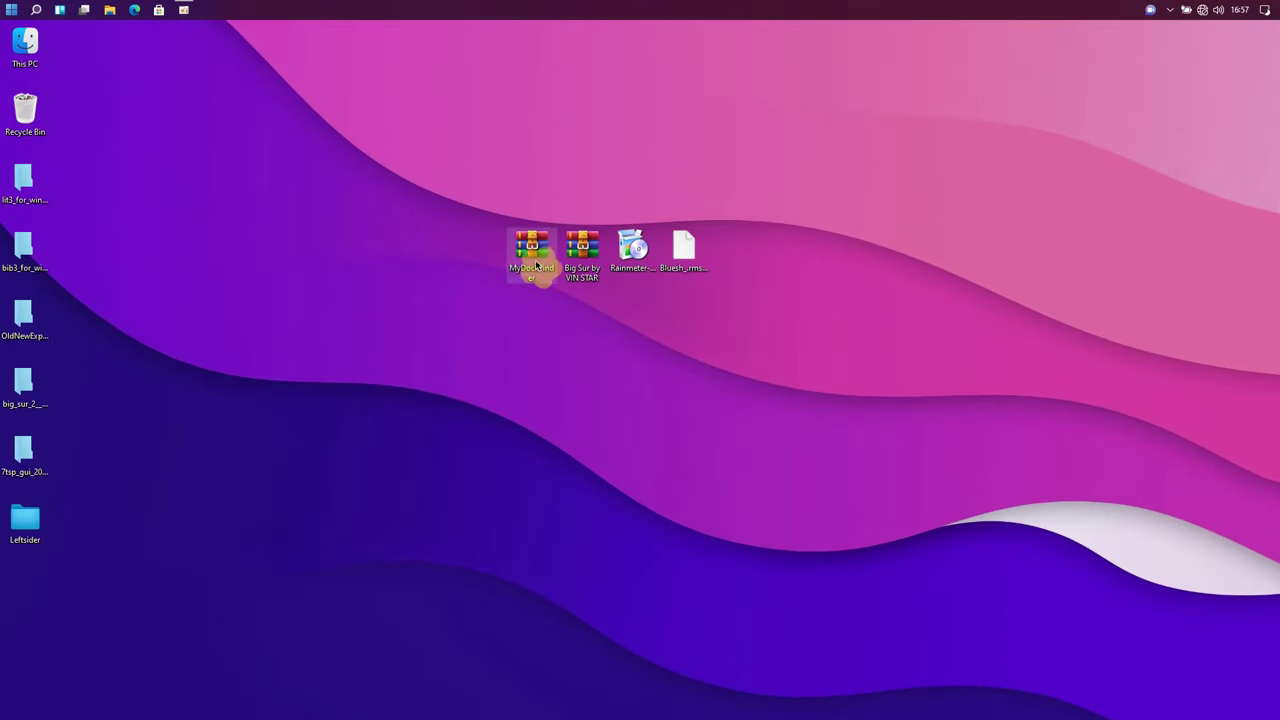
right_click(528, 249)
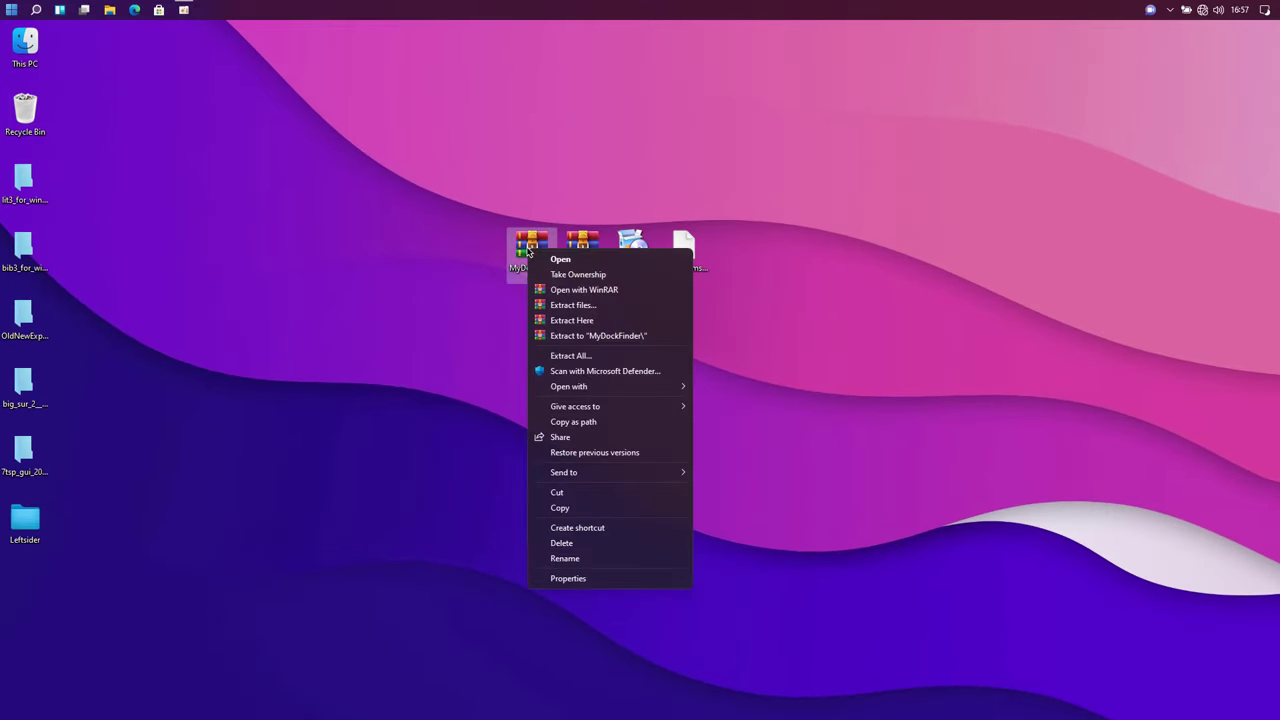
left_click(560, 305)
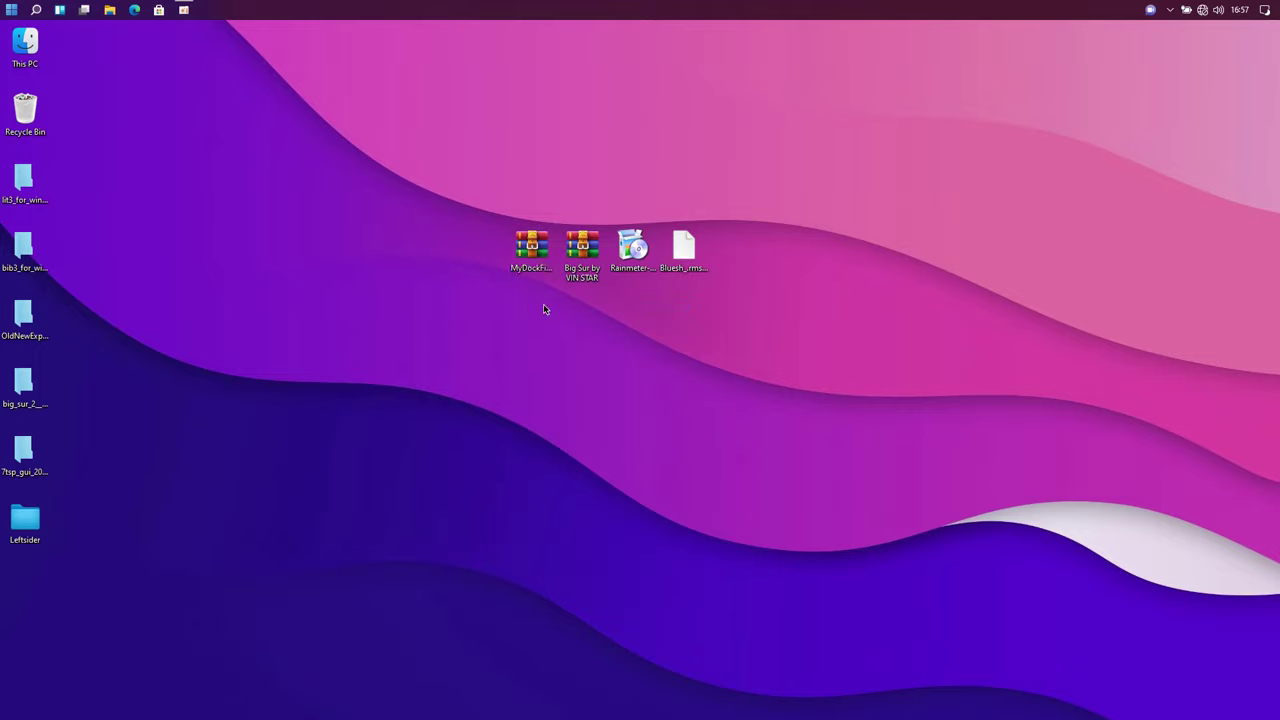
left_click(679, 503)
Move the MyDock folder from the extracted MyDockFinder folder to the root of Local Disk (C:).
double_click(30, 590)
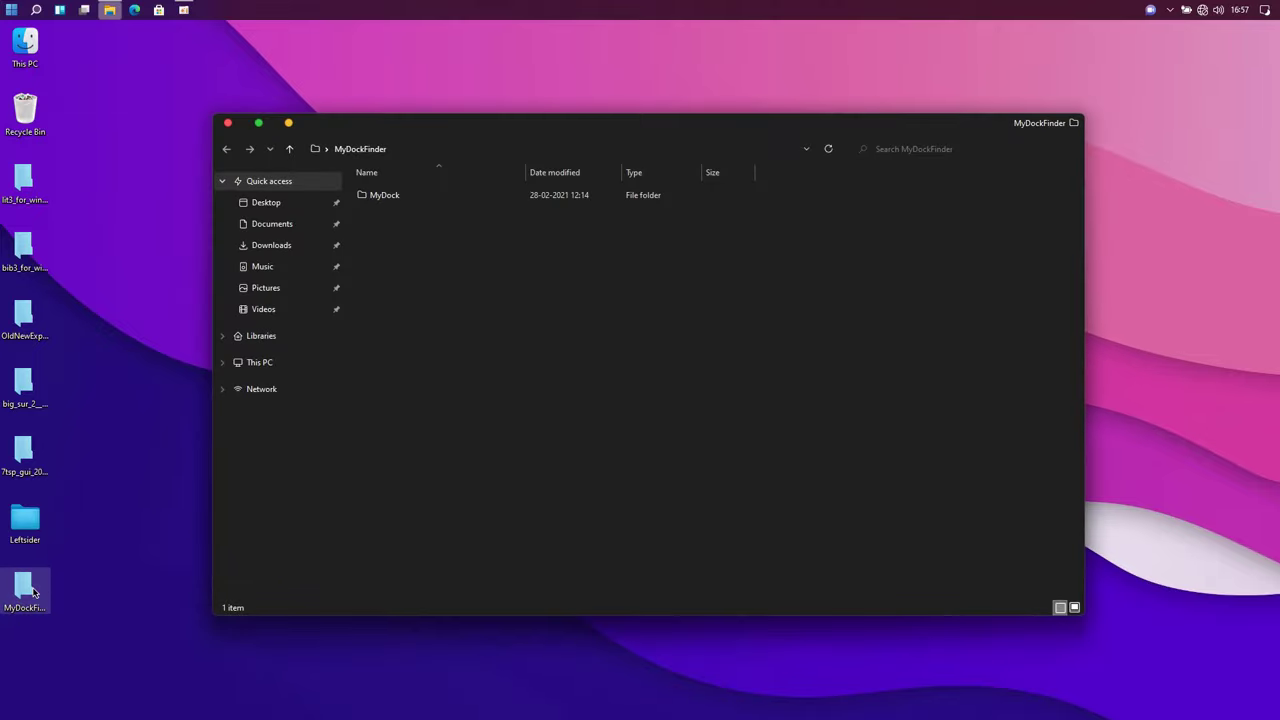
double_click(565, 121)
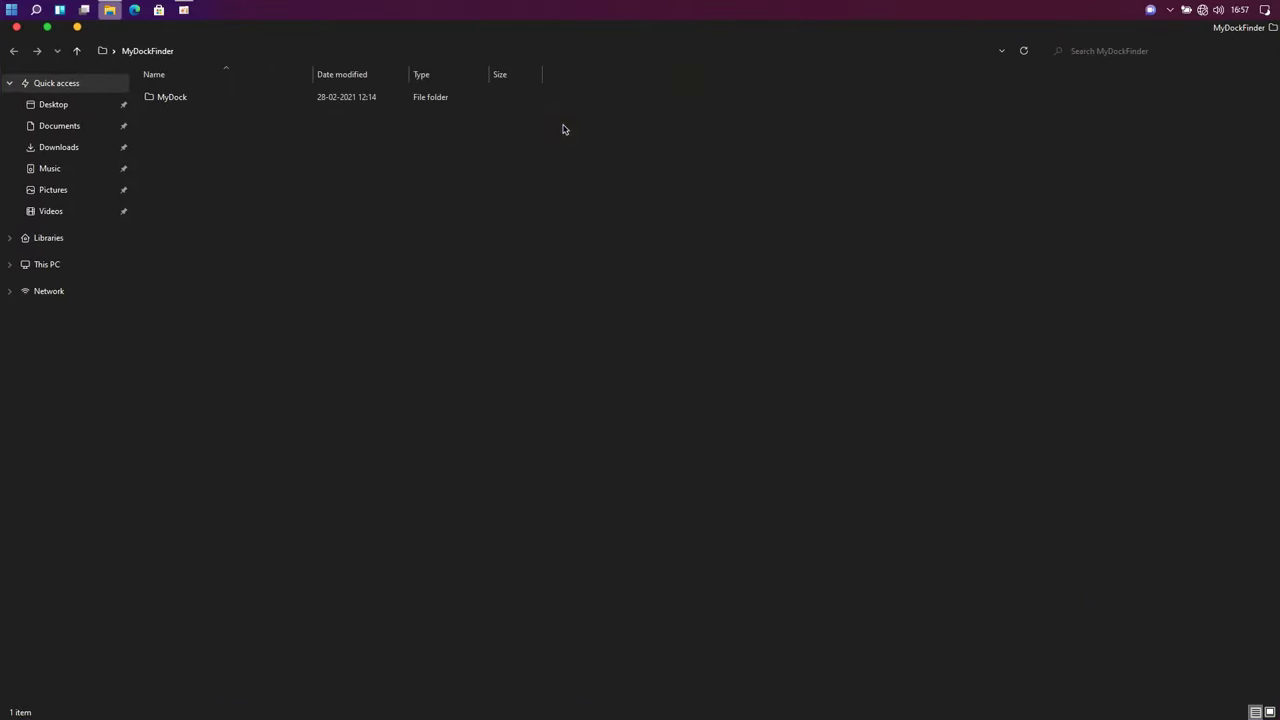
left_click(164, 100)
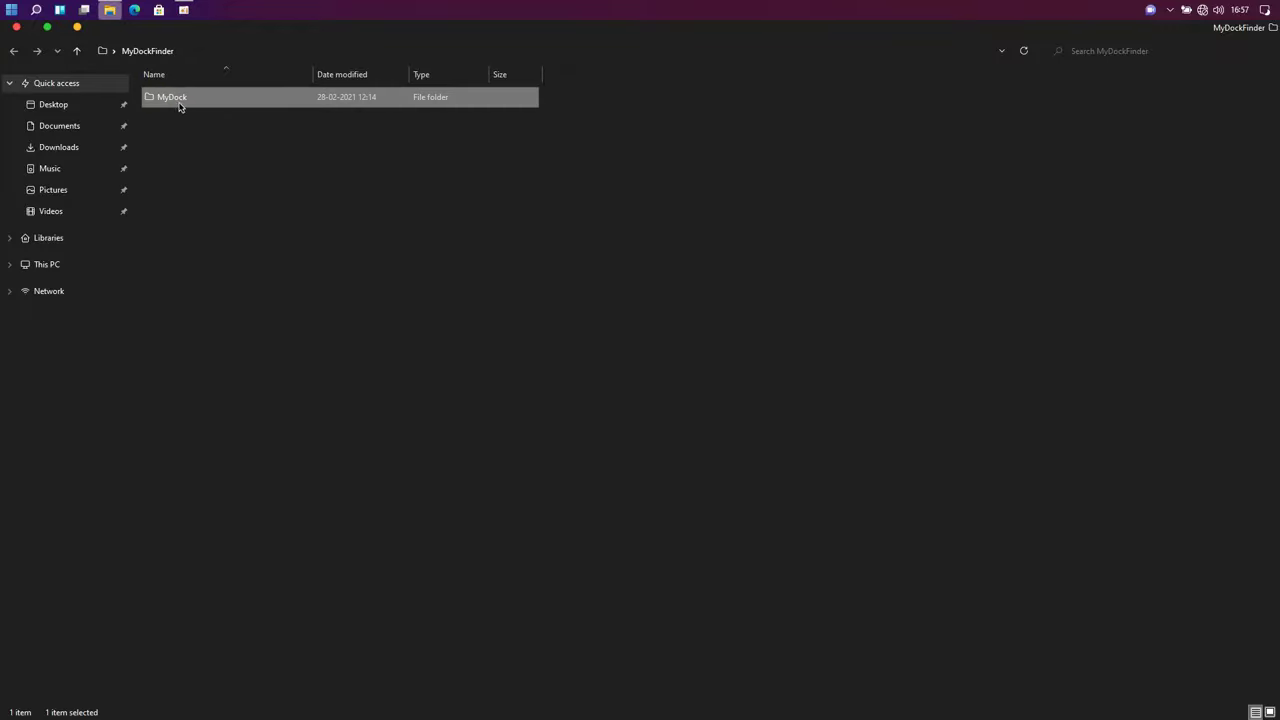
right_click(180, 102)
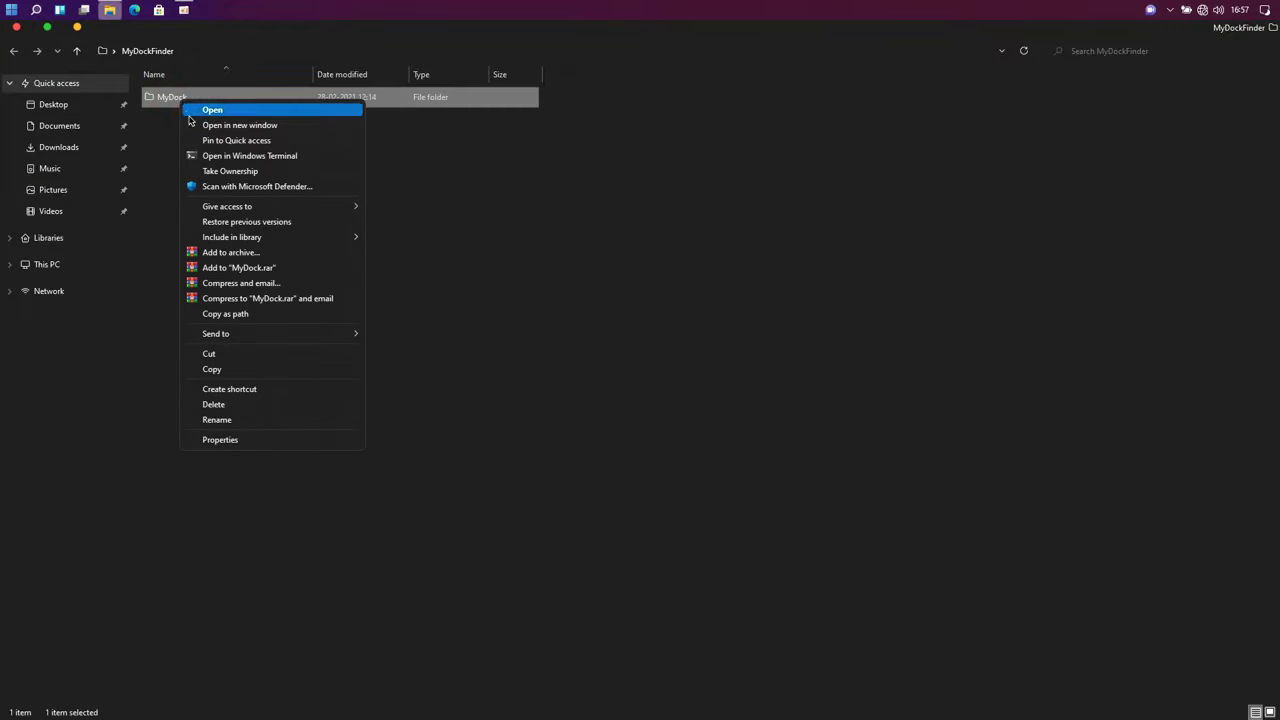
left_click(248, 352)
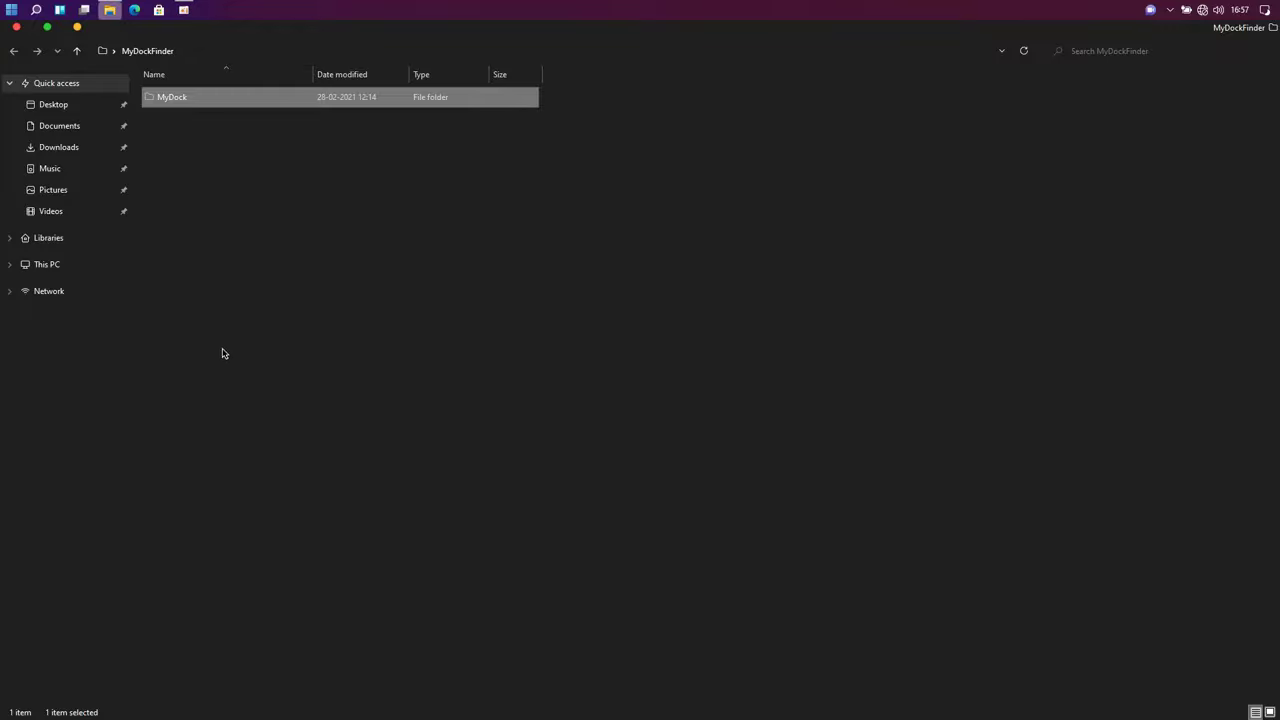
left_click(75, 264)
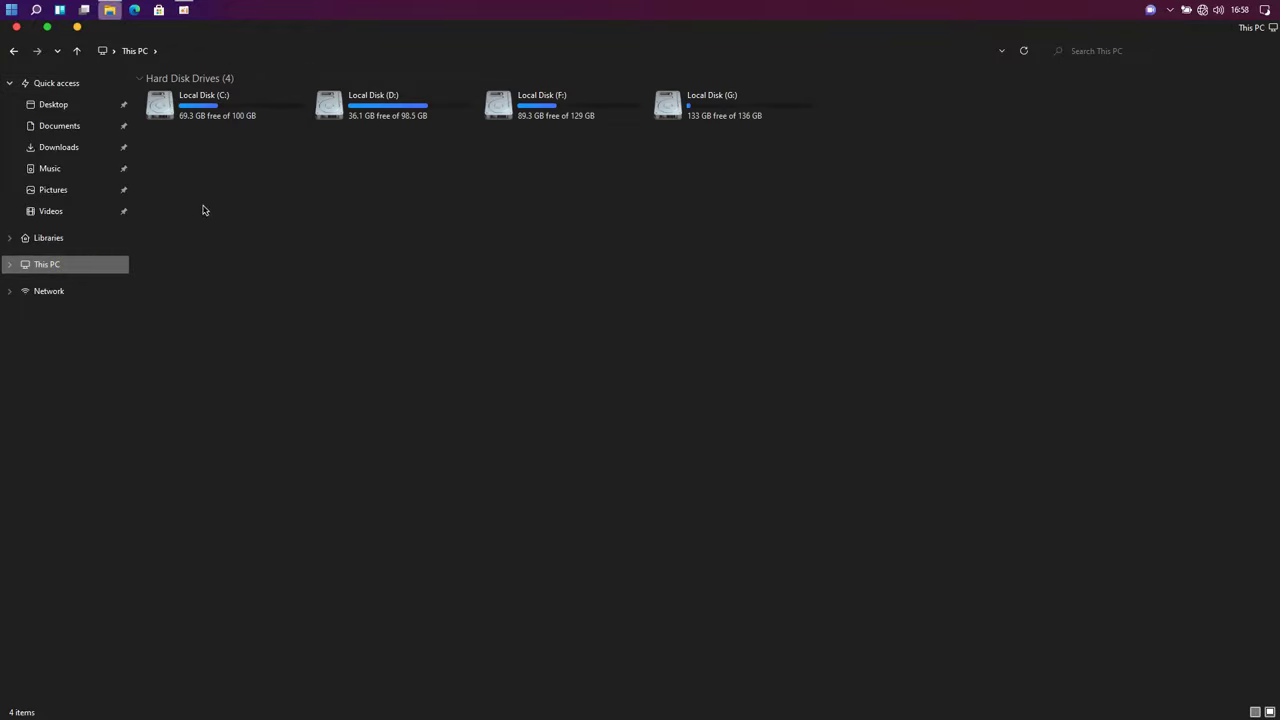
left_click(201, 112)
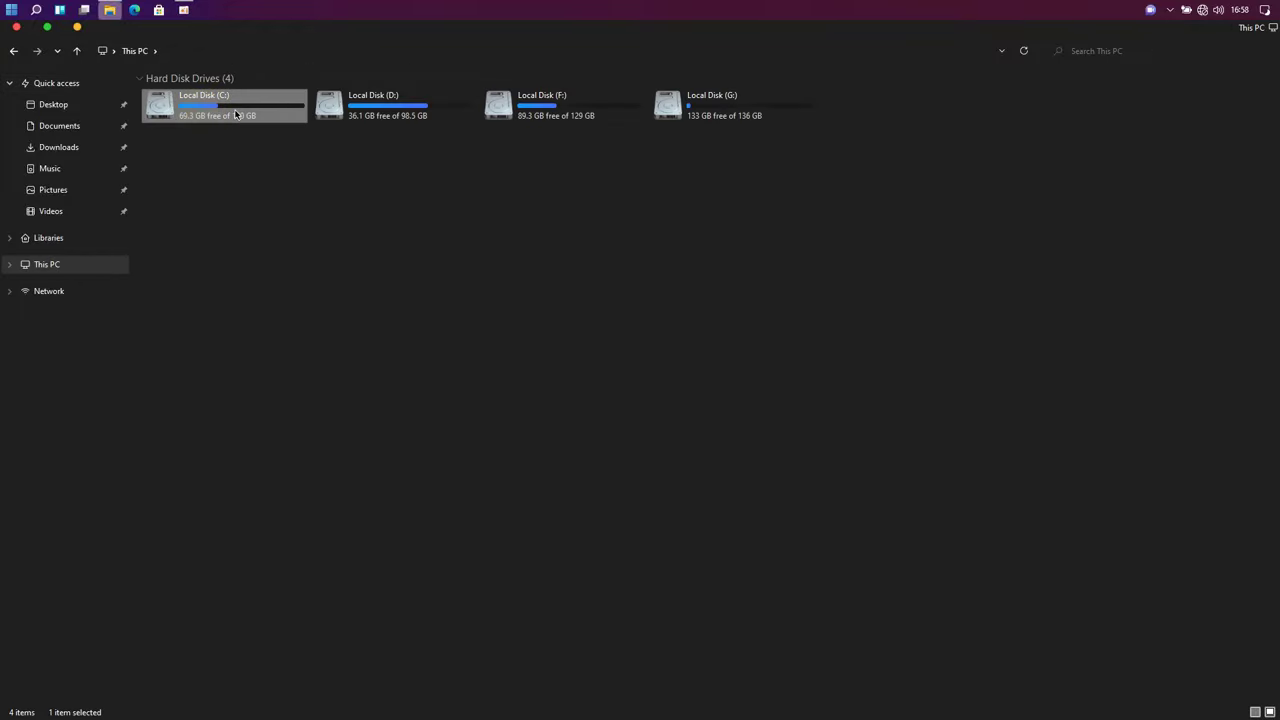
double_click(234, 111)
right_click(383, 208)
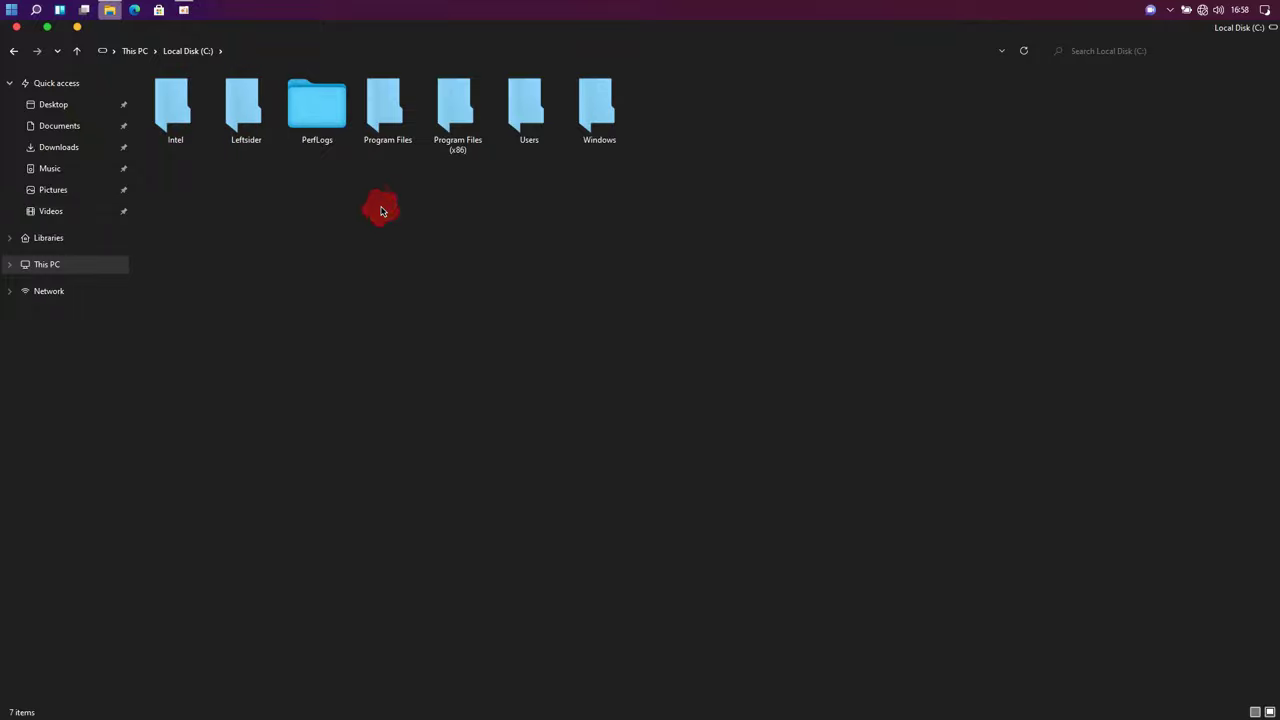
left_click(414, 320)
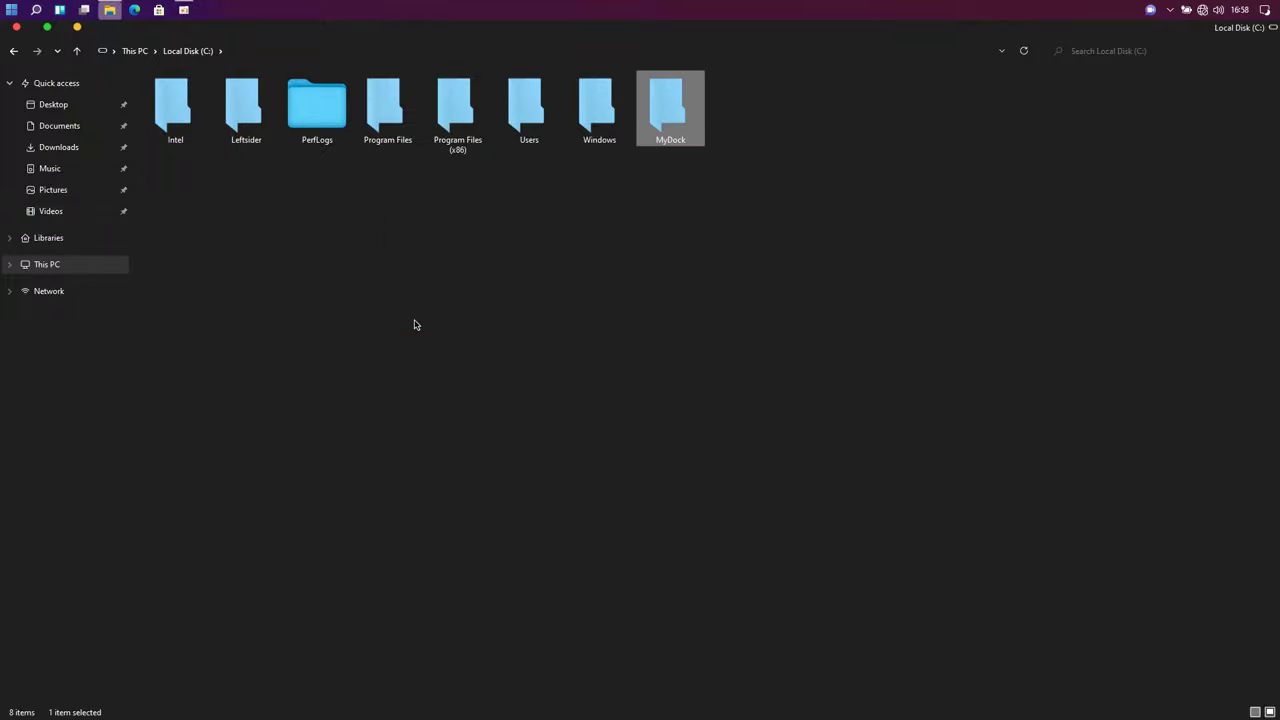
double_click(613, 33)
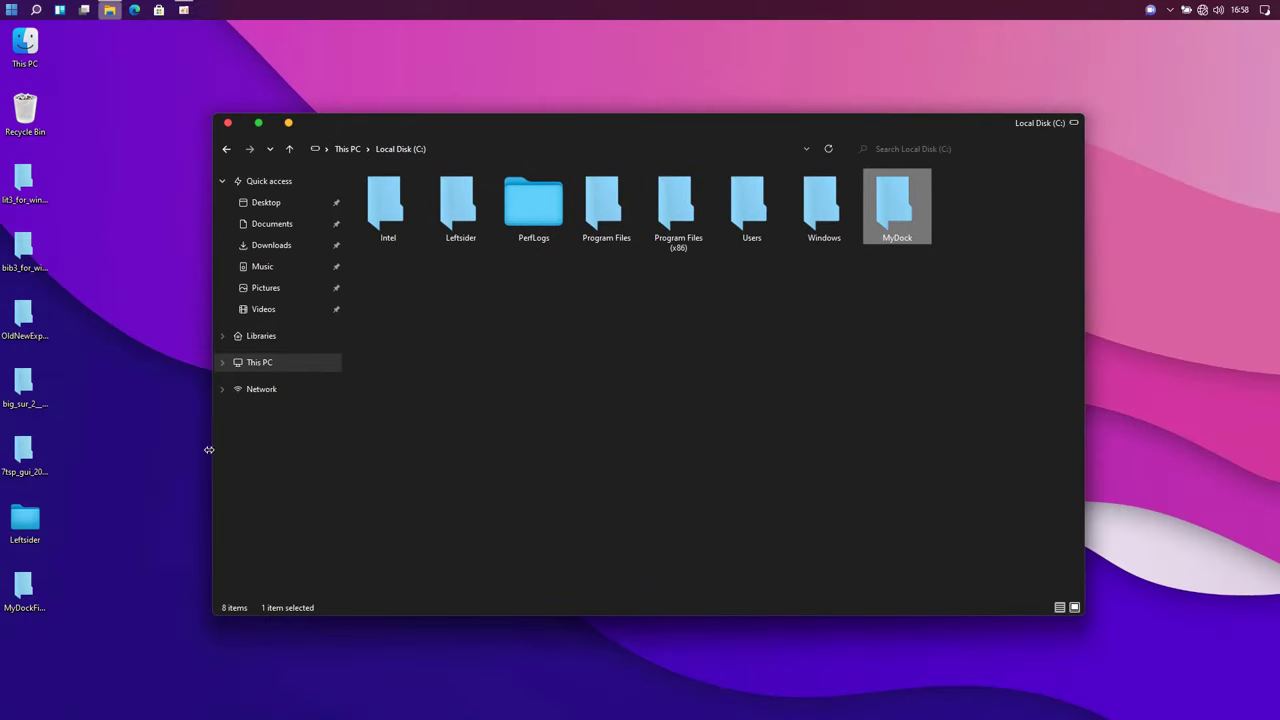
Open the Big Sur 2 - Windows Themes folder inside the extracted big_sur_2 themes folder on the desktop.
left_click(29, 396)
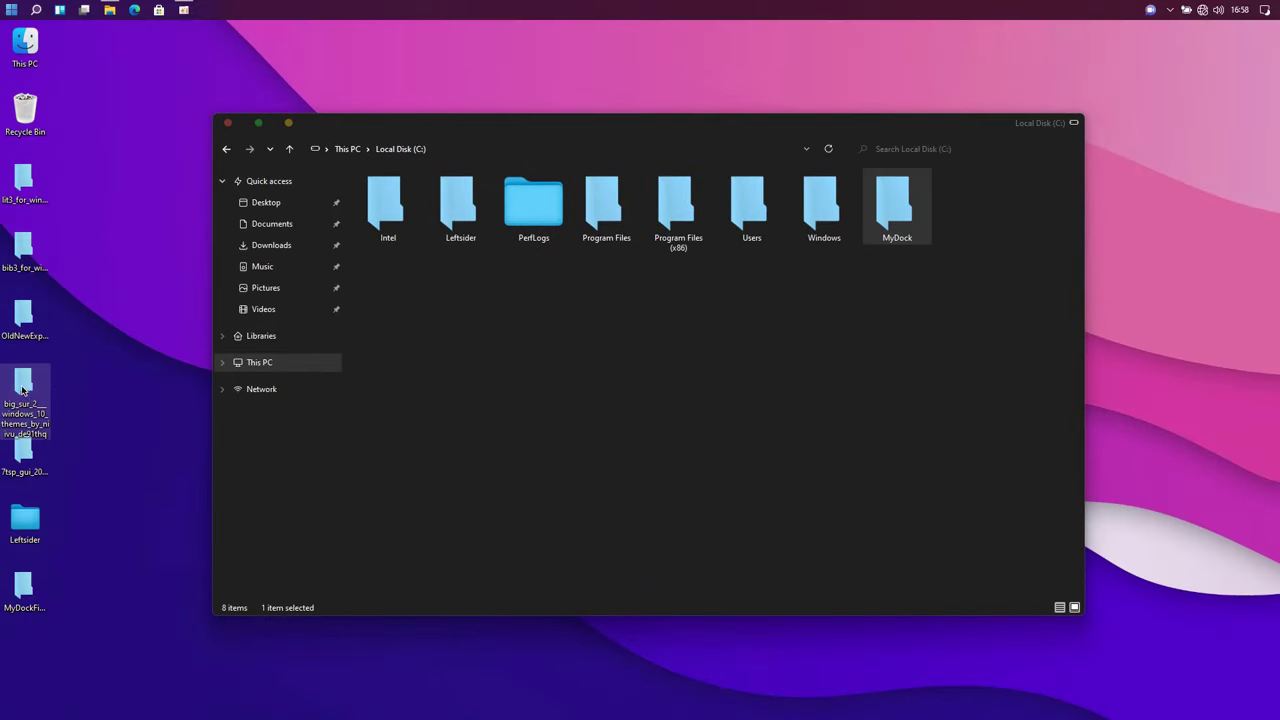
left_click(27, 390)
double_click(27, 390)
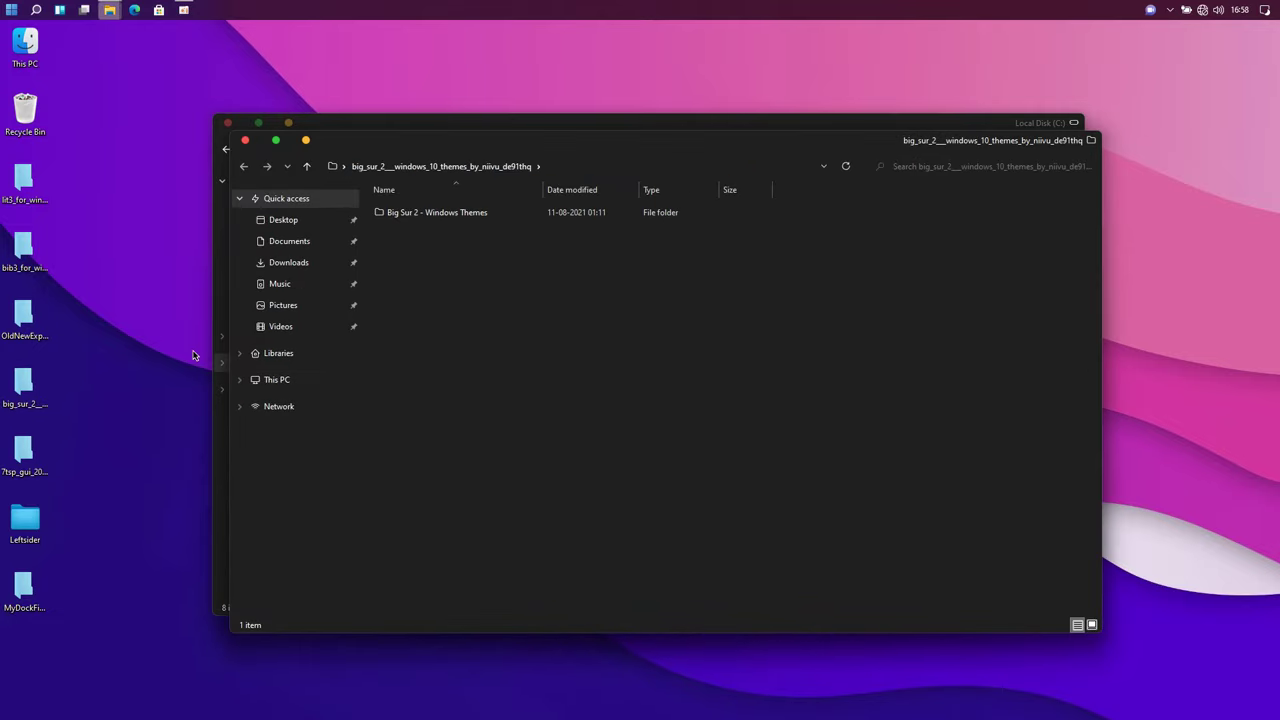
double_click(370, 141)
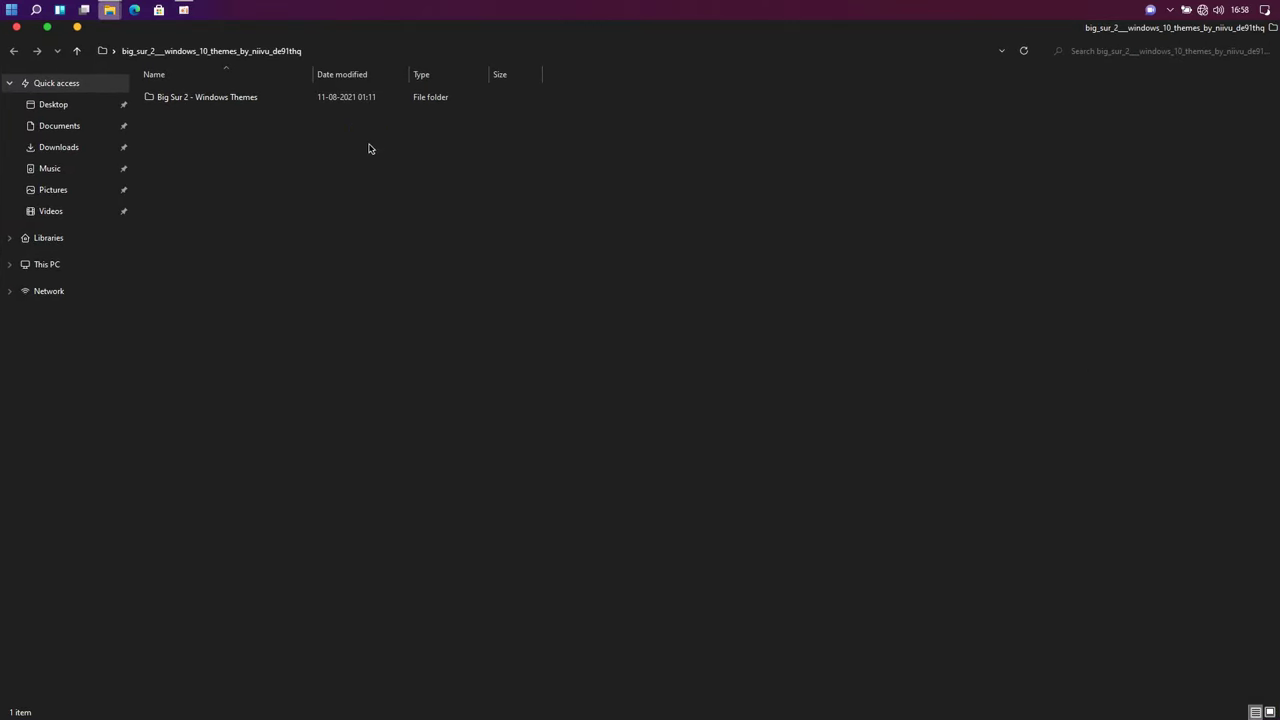
left_click(206, 105)
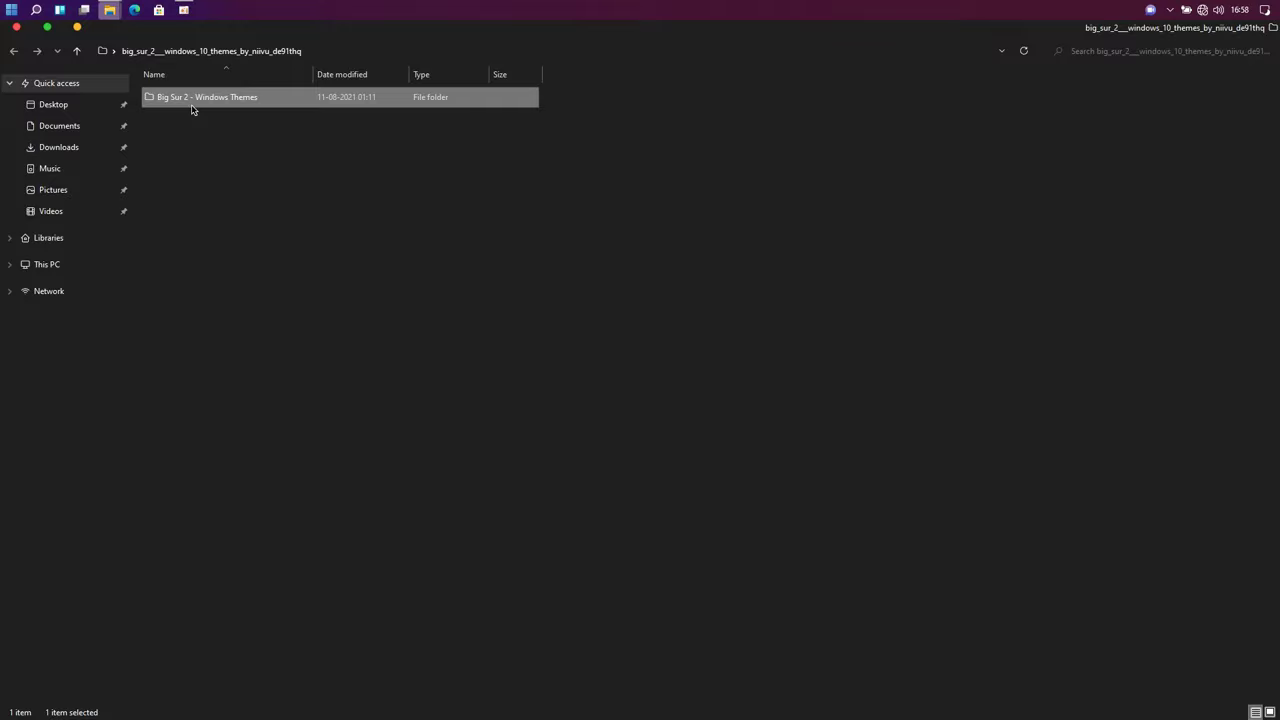
double_click(190, 105)
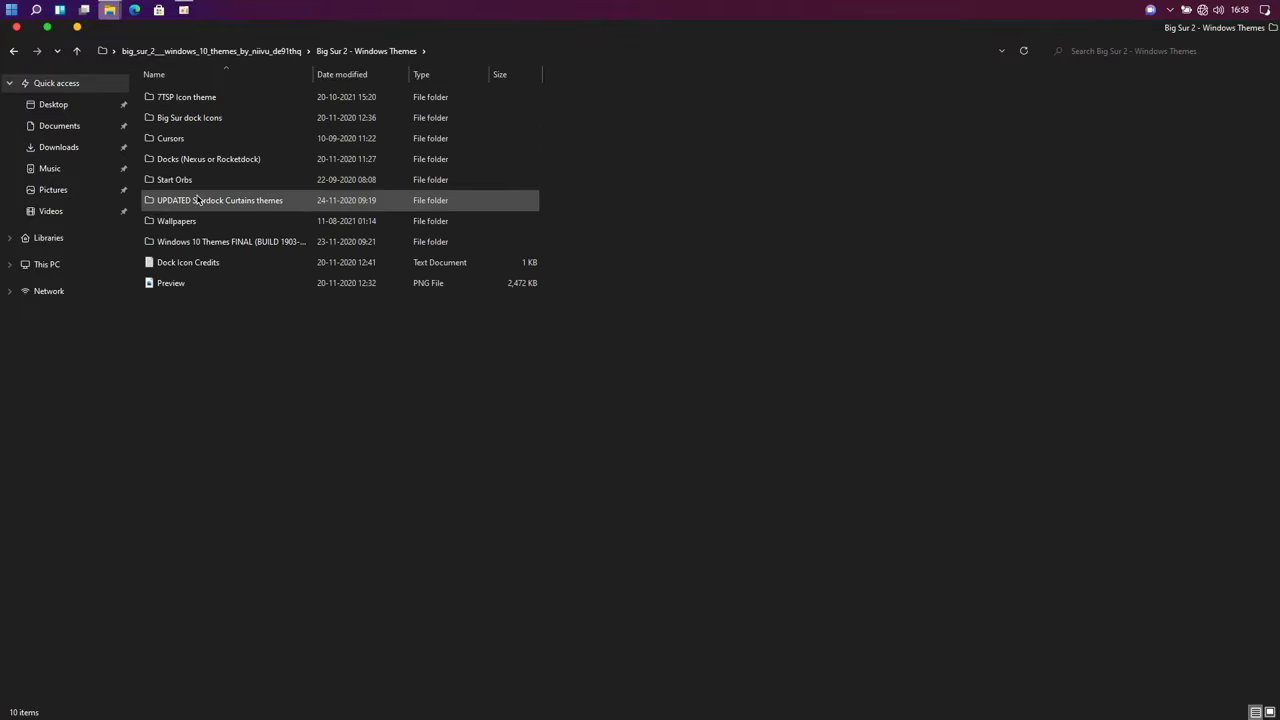
Move the Big Sur dock Icons folder to the root of Local Disk (C:) and close both folder windows.
left_click(169, 124)
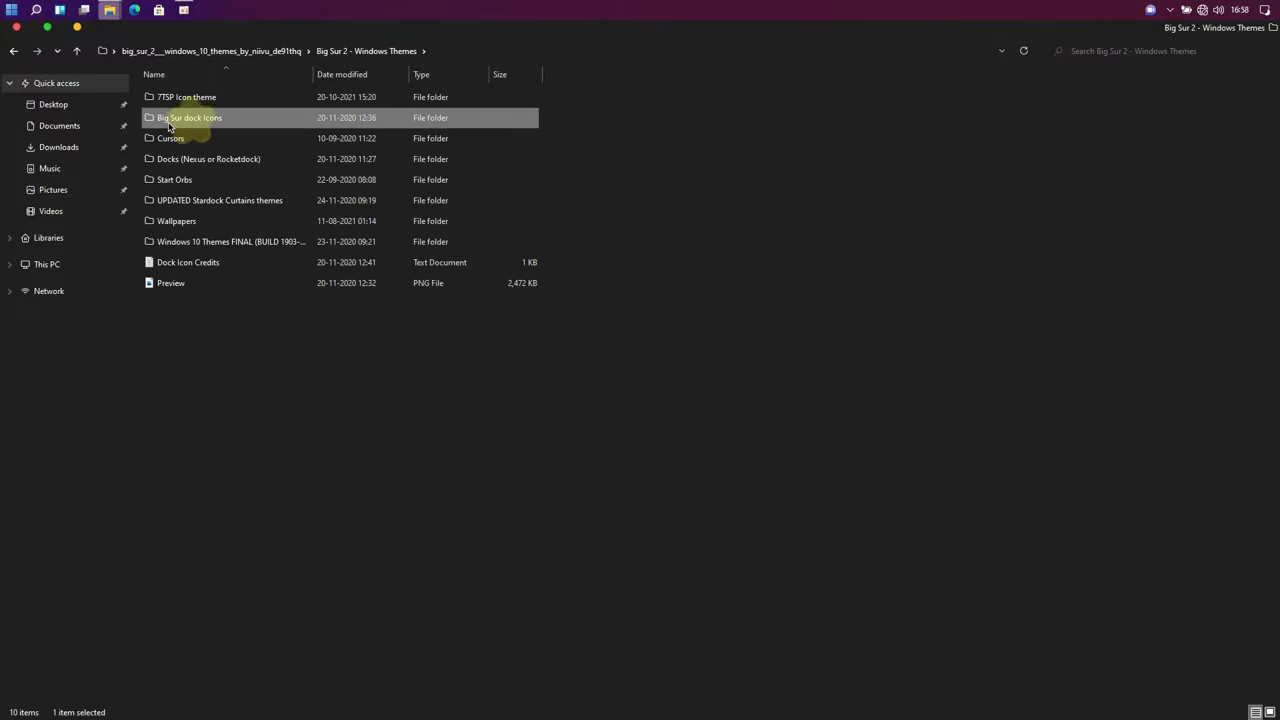
right_click(270, 127)
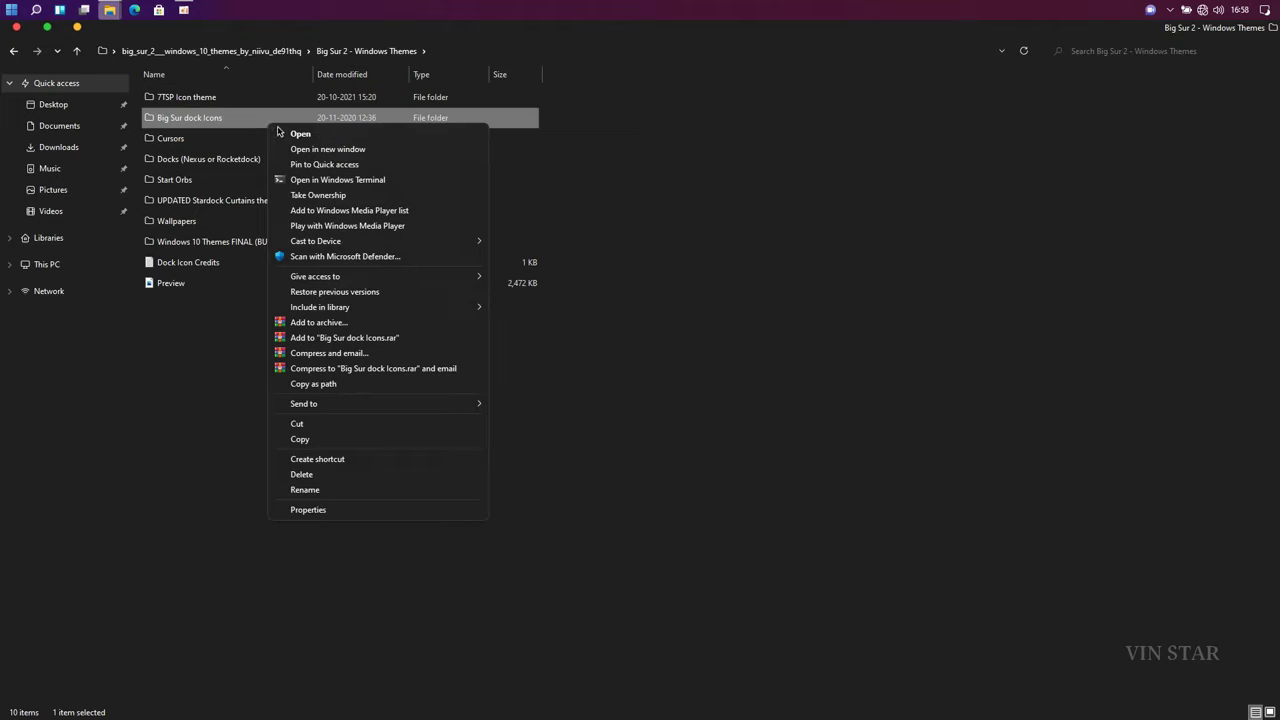
left_click(351, 423)
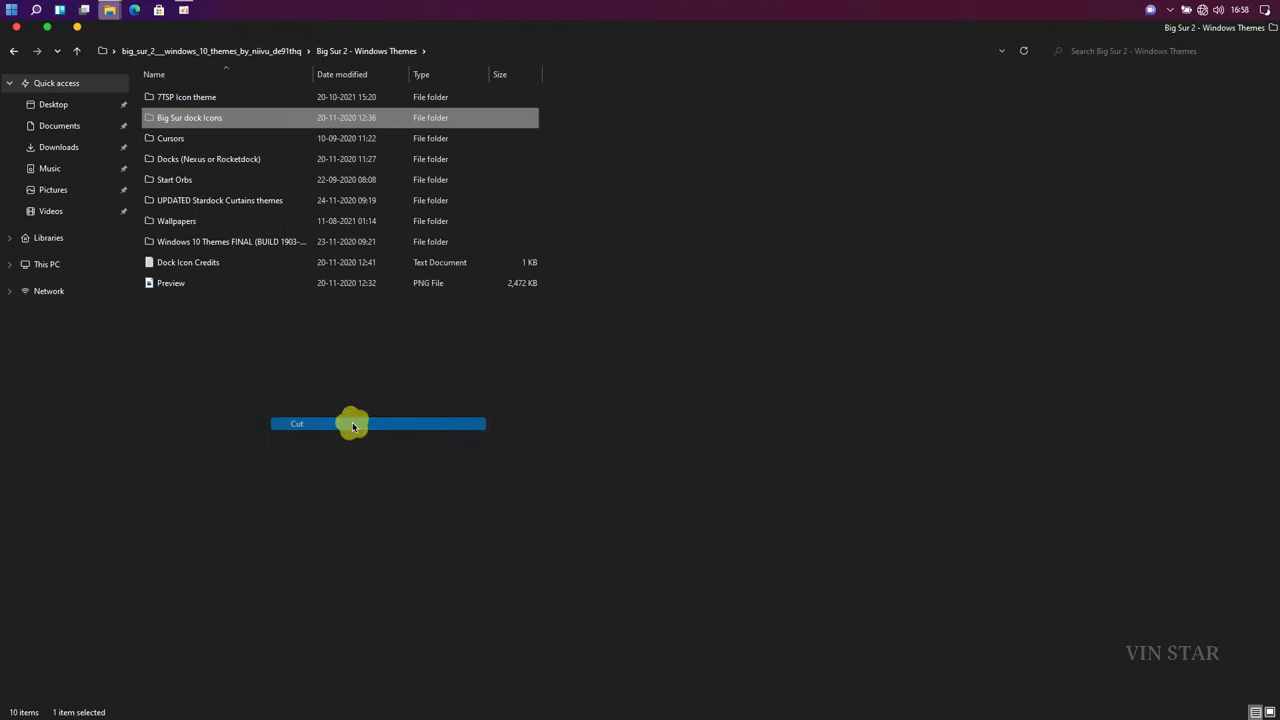
double_click(450, 29)
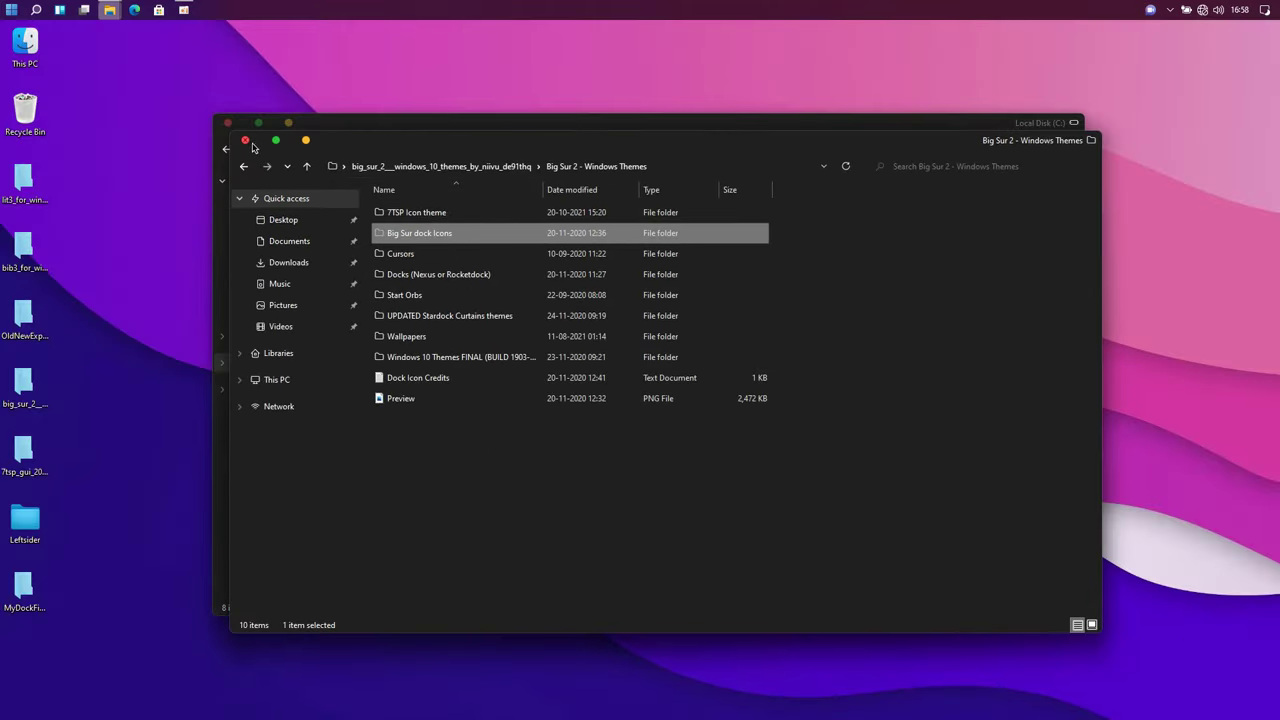
left_click(246, 141)
right_click(516, 298)
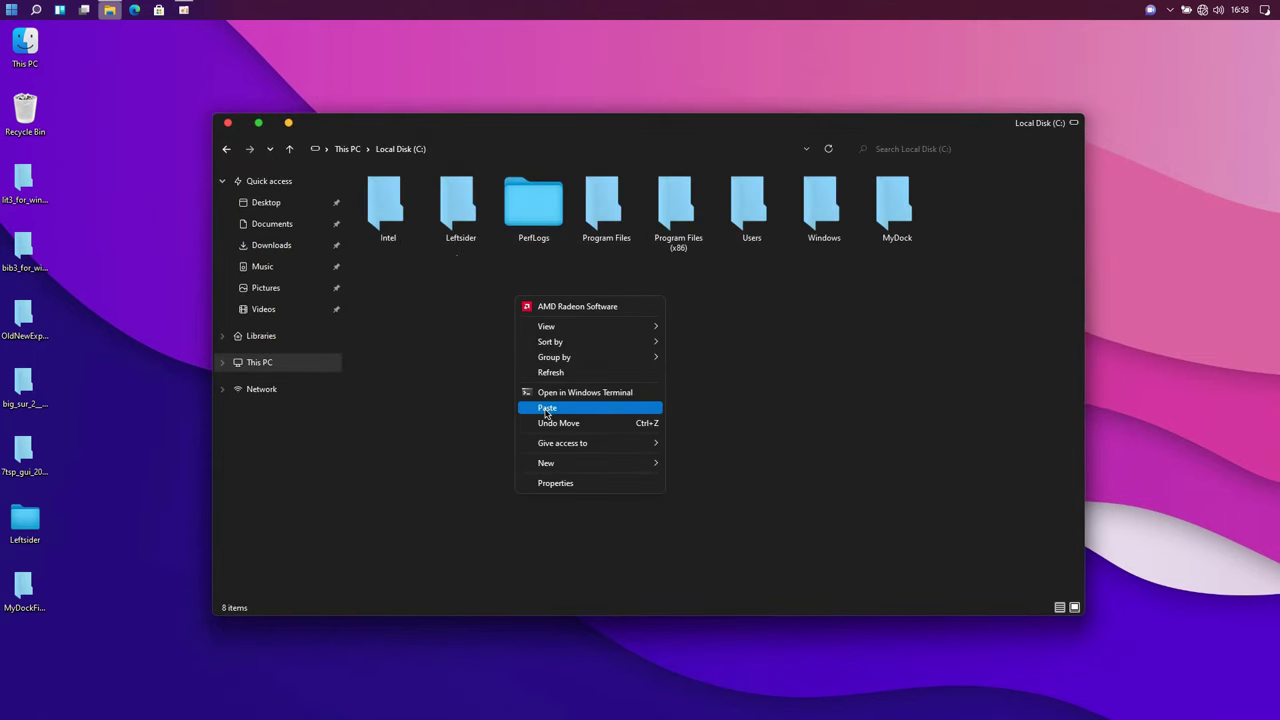
left_click(546, 408)
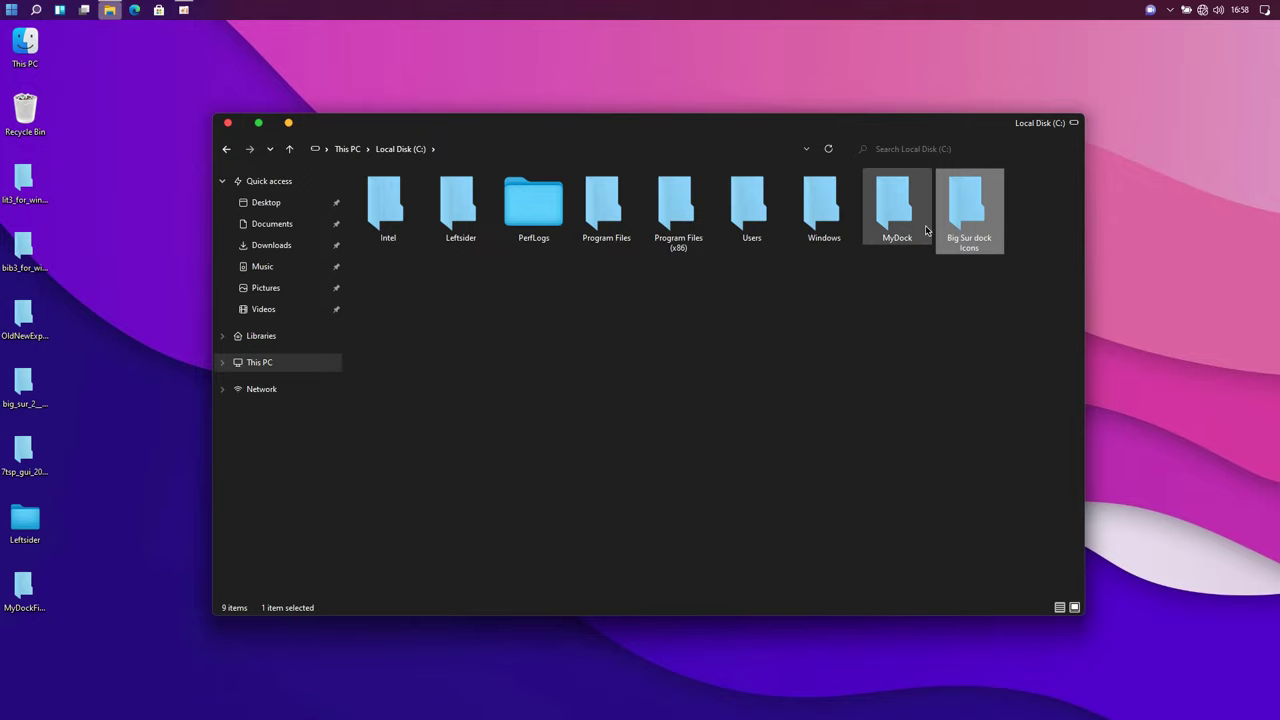
left_click(229, 123)
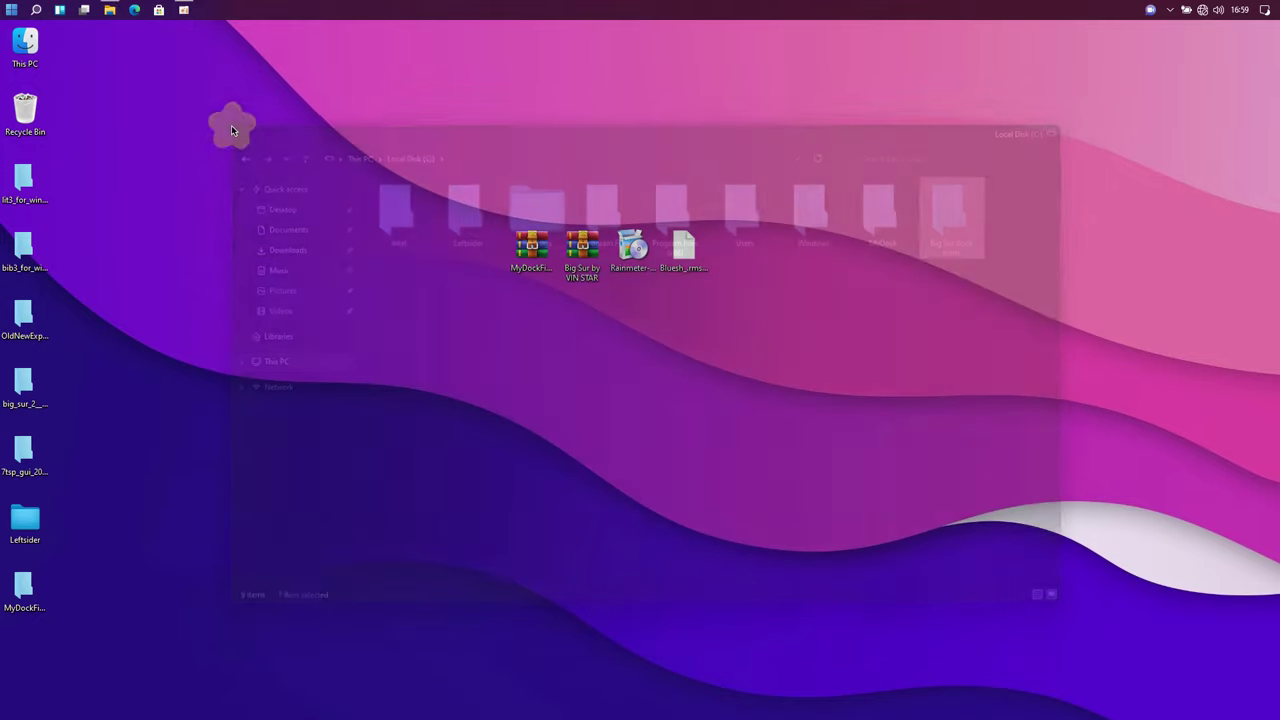
Extract the Big Sur by VIN STAR archive into its own folder on the desktop.
right_click(598, 256)
left_click(615, 308)
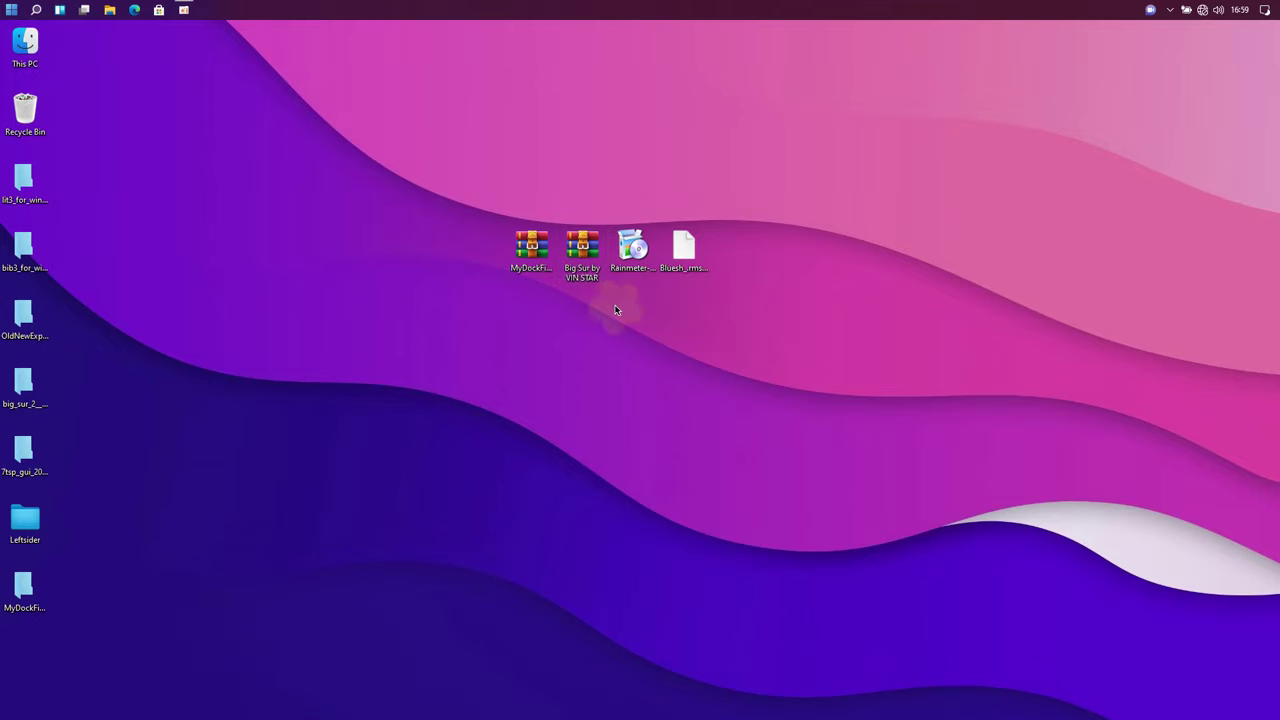
left_click(680, 503)
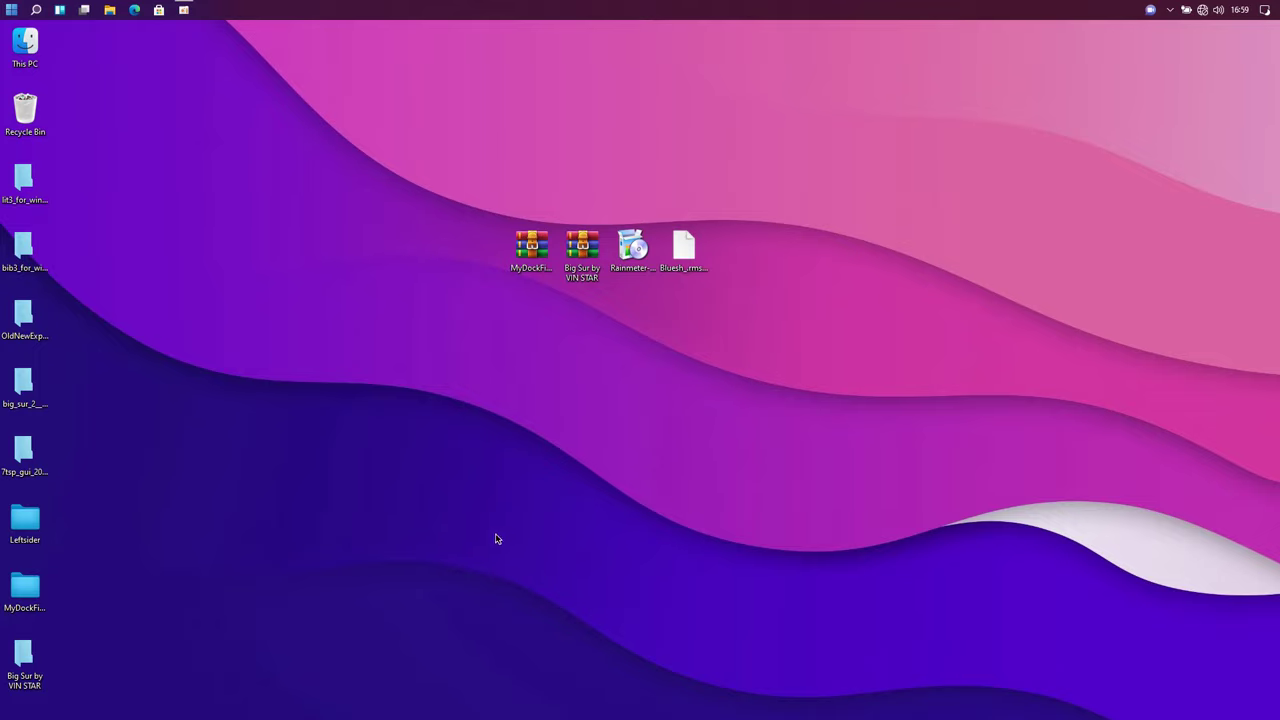
Open the Paste to dock folder inside the nested Big Sur by VIN STAR folder extracted on the desktop.
left_click(30, 663)
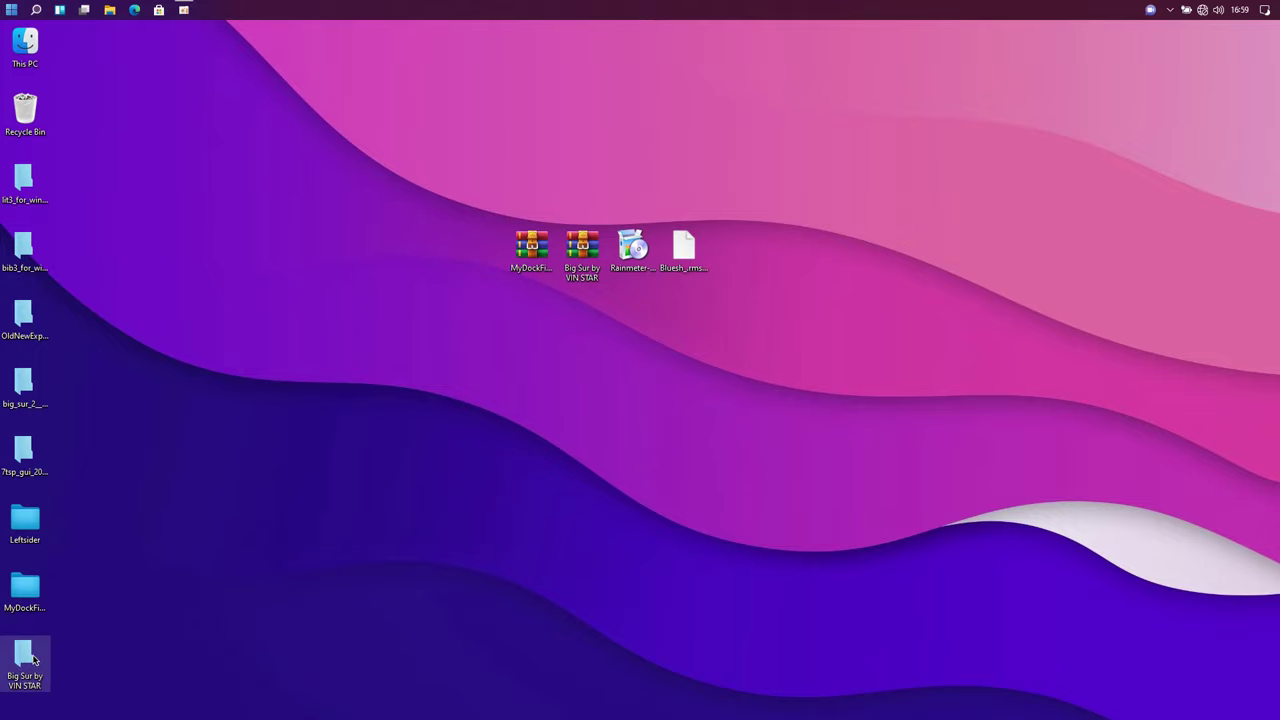
double_click(33, 658)
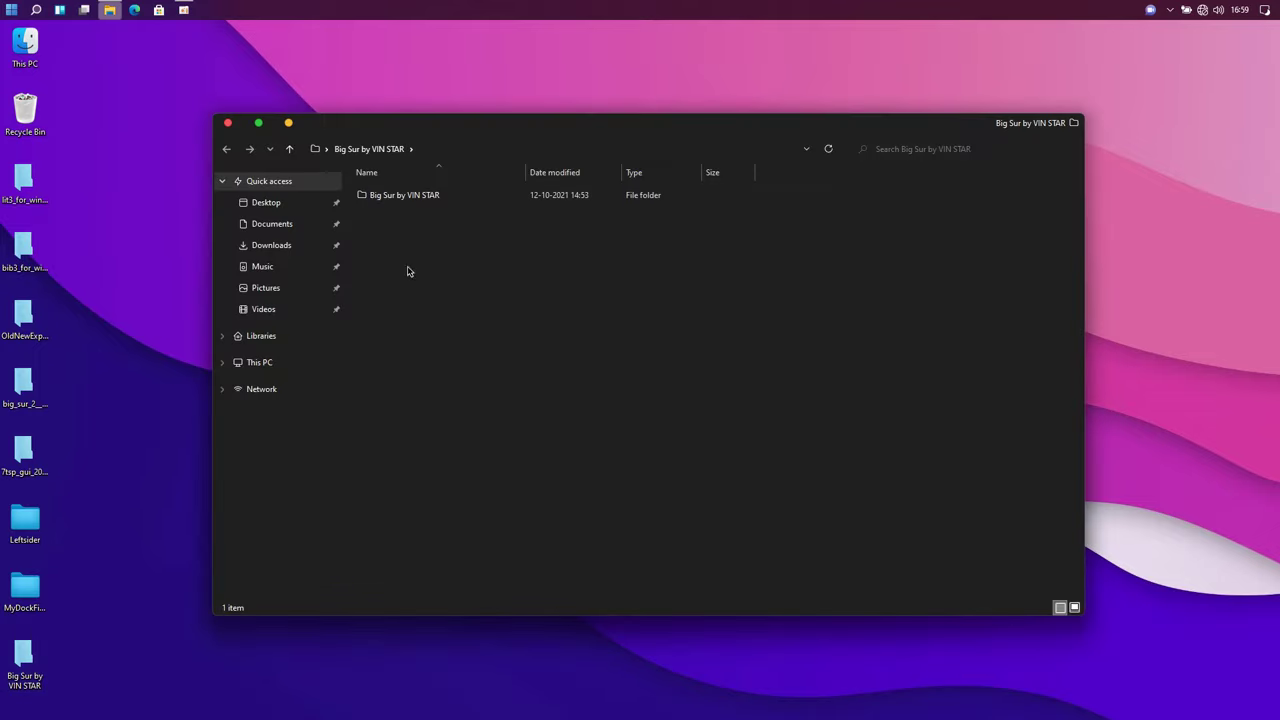
left_click(405, 205)
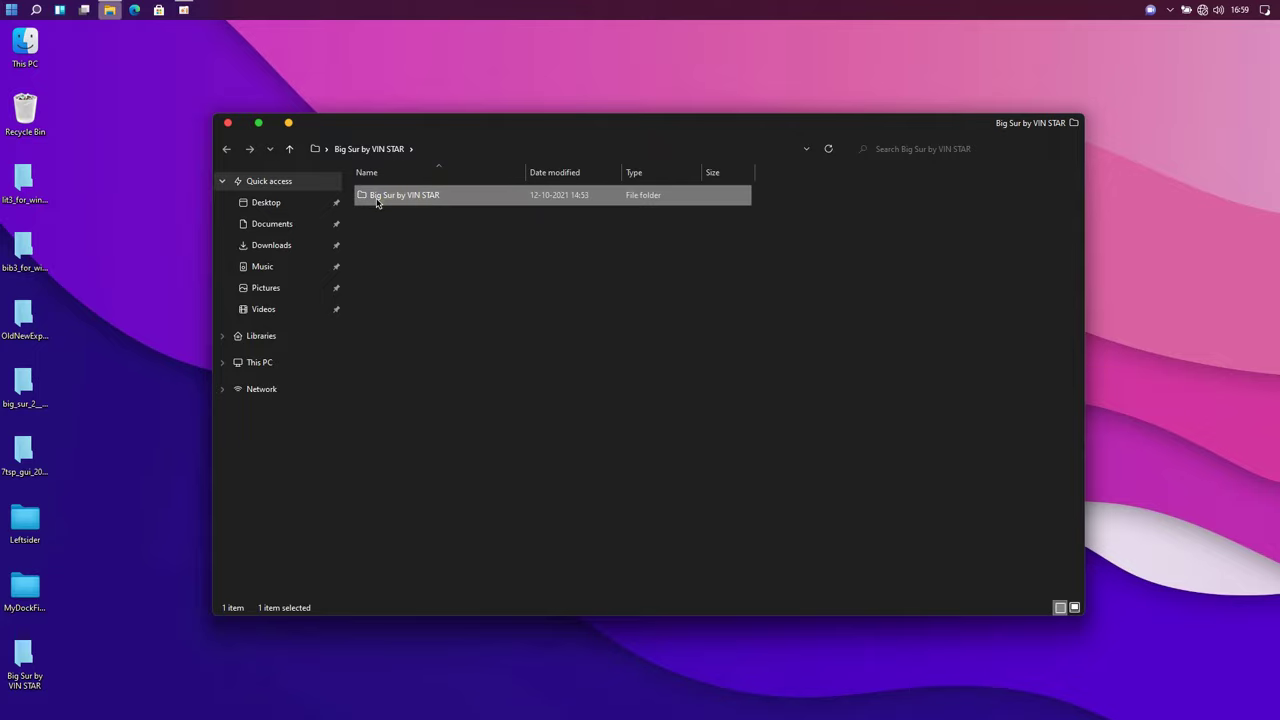
double_click(477, 123)
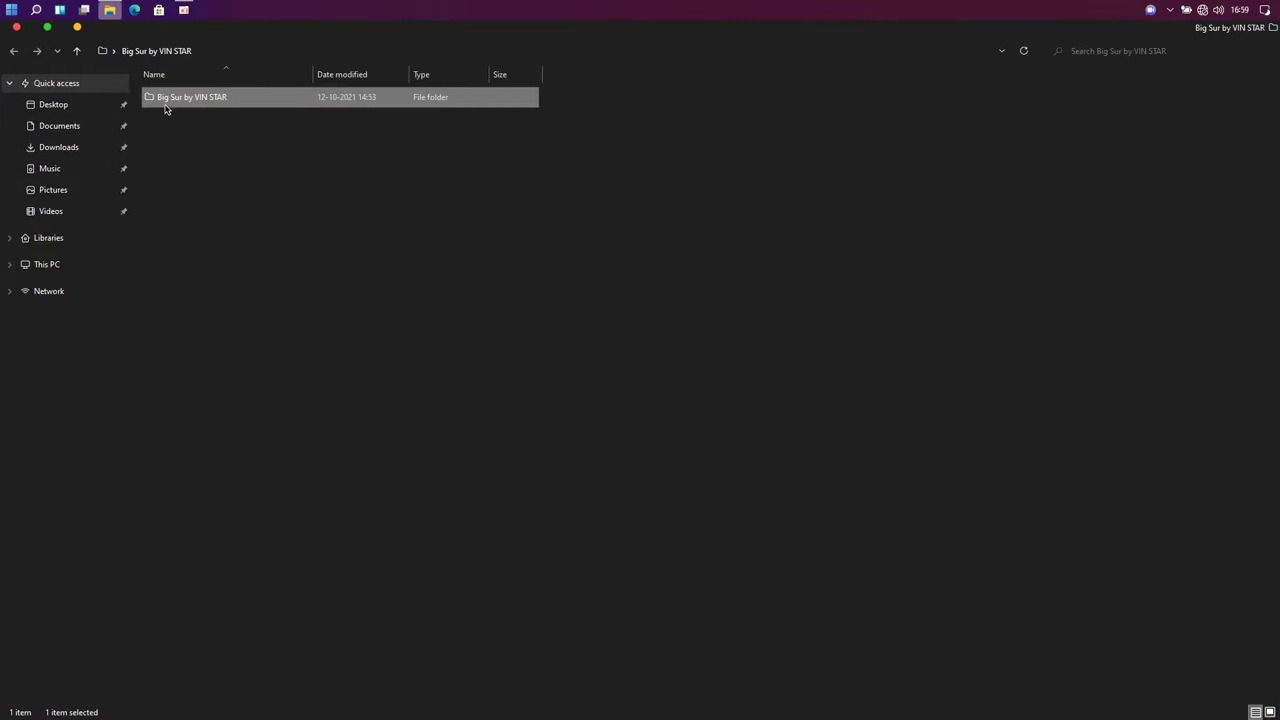
double_click(166, 100)
left_click(166, 106)
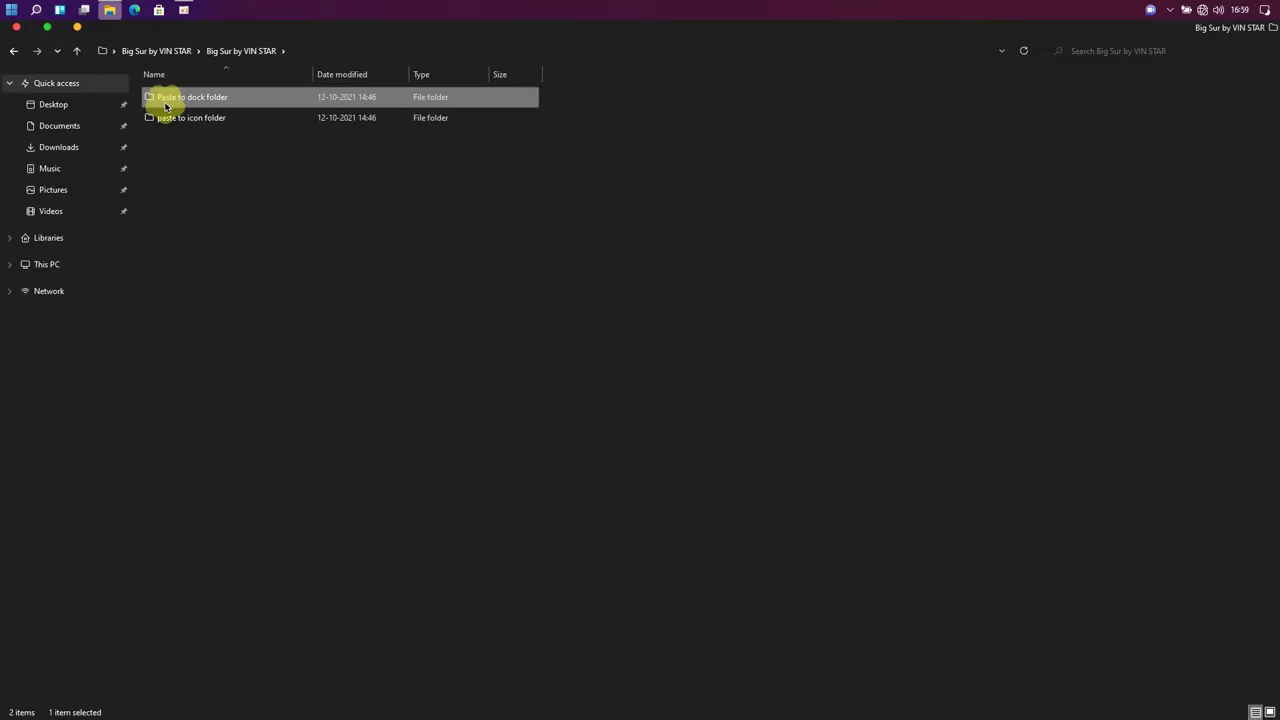
double_click(224, 100)
Move the backup, launchpad and png folders and the config file from Paste to dock folder into the MyDock folder on Local Disk (C:).
left_click_drag(224, 200, 240, 90)
right_click(240, 90)
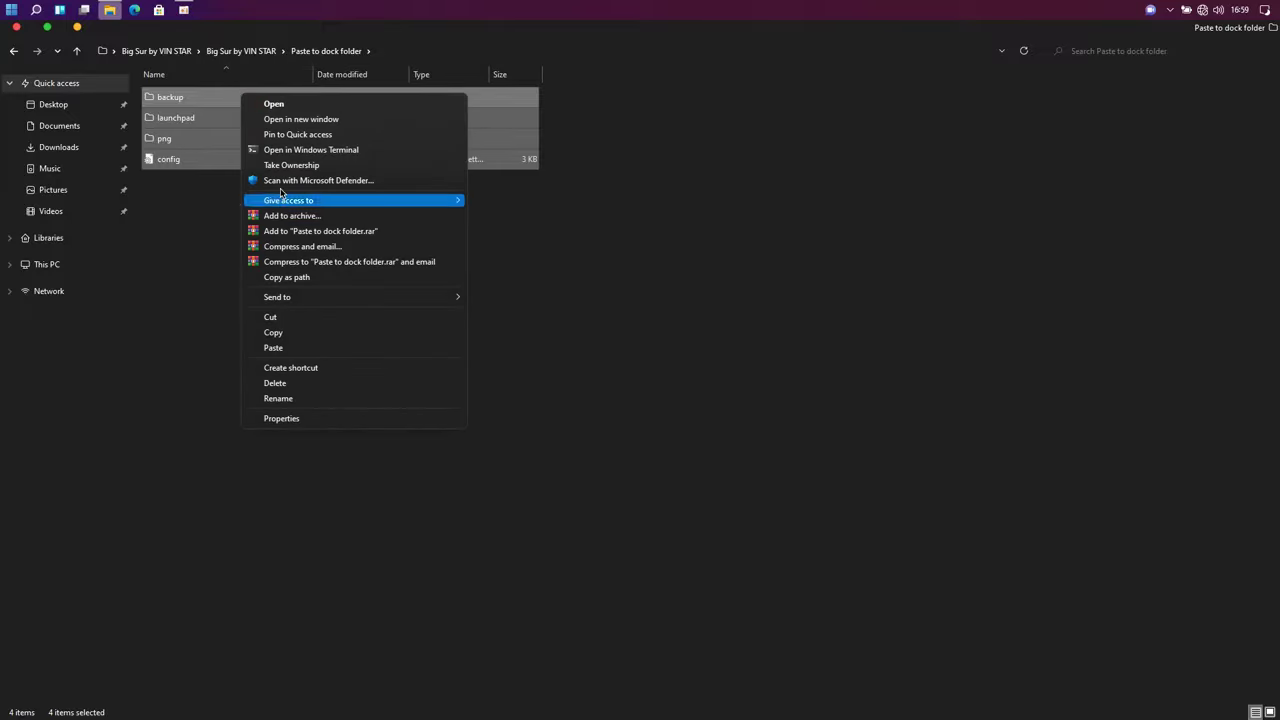
left_click(272, 317)
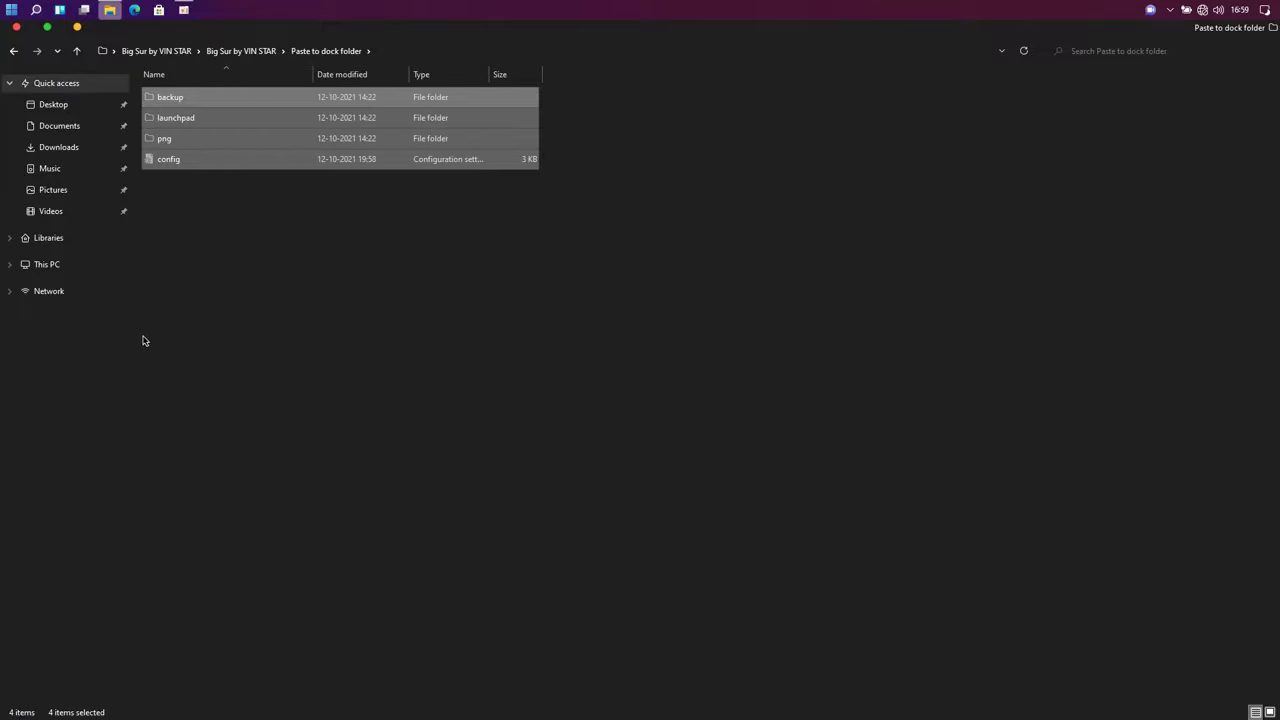
left_click(63, 265)
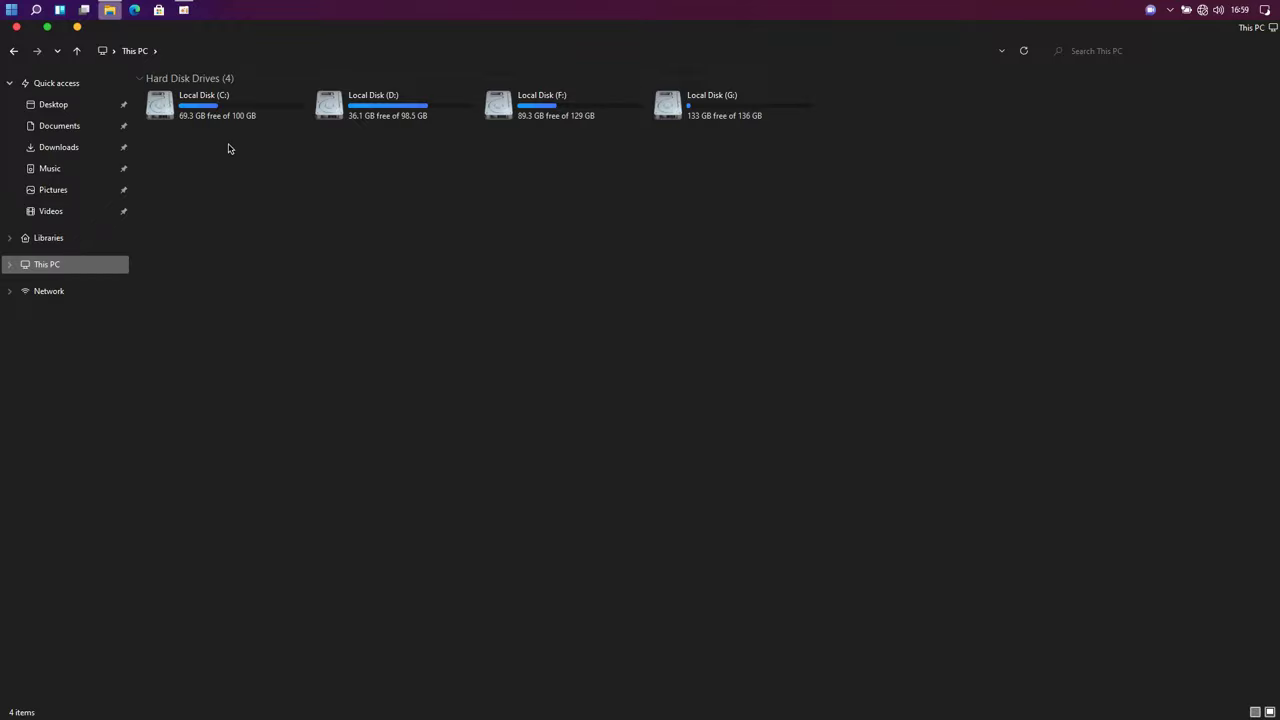
double_click(234, 104)
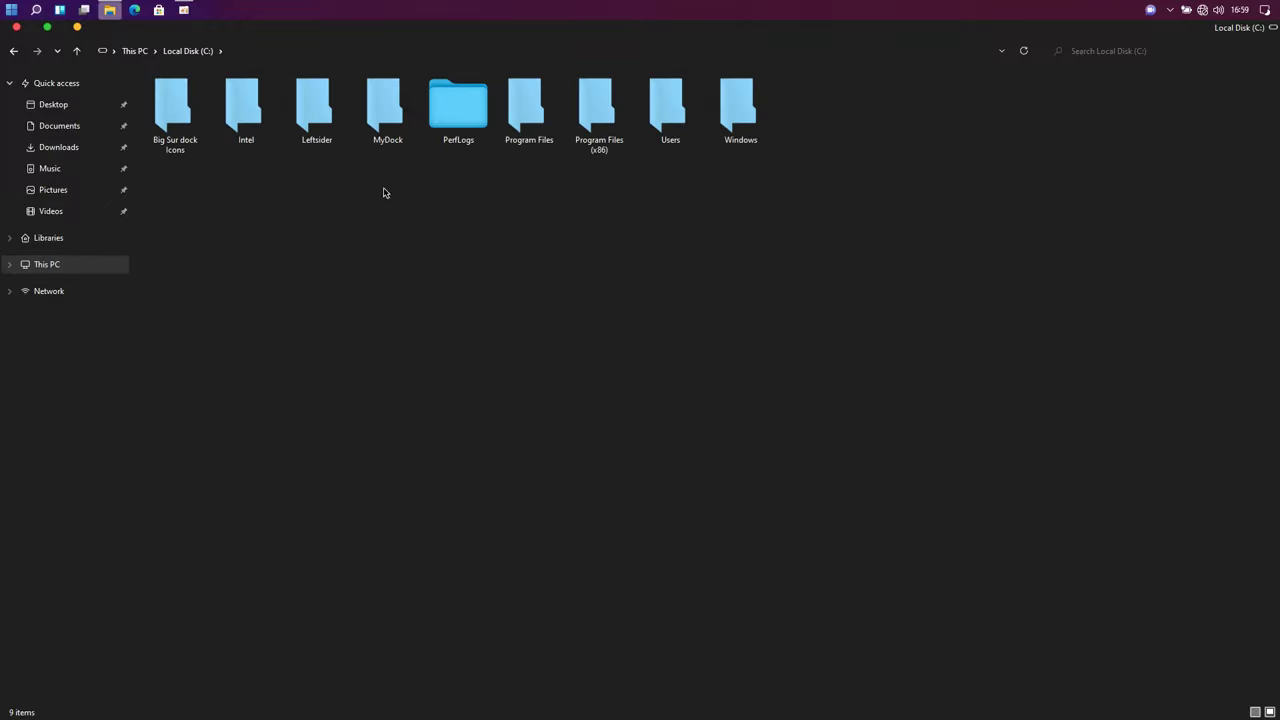
left_click(388, 109)
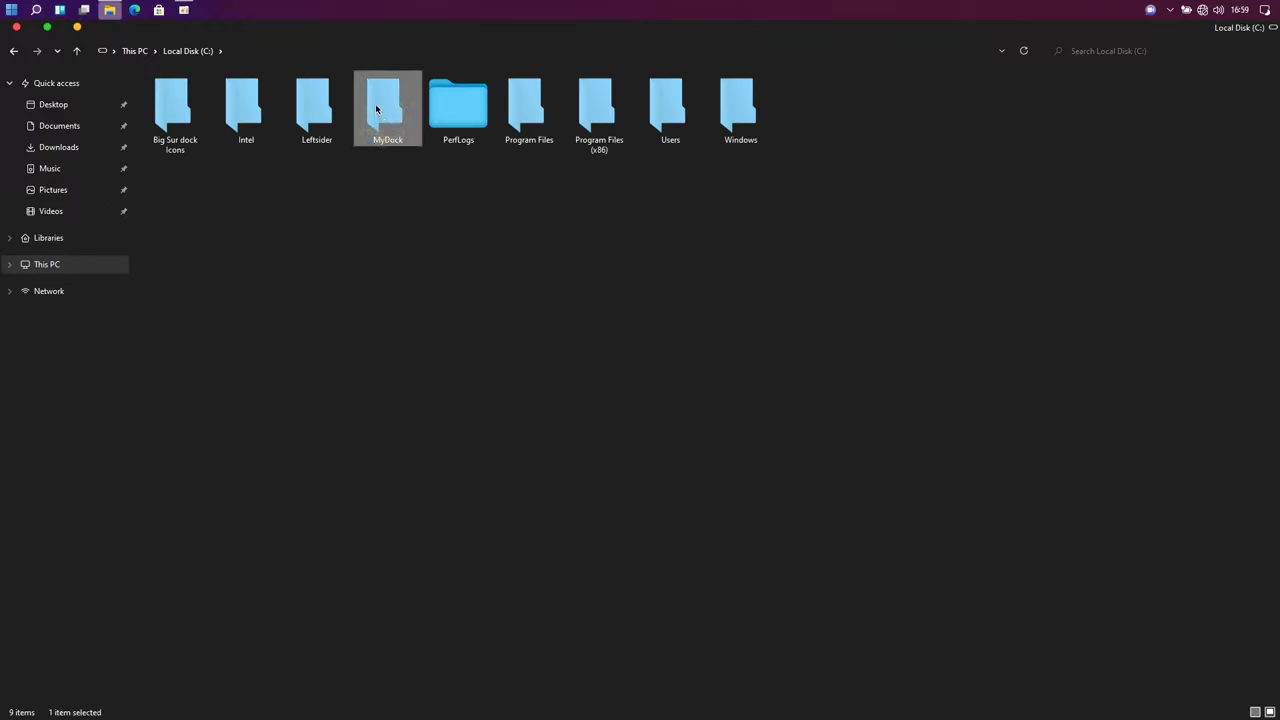
double_click(378, 108)
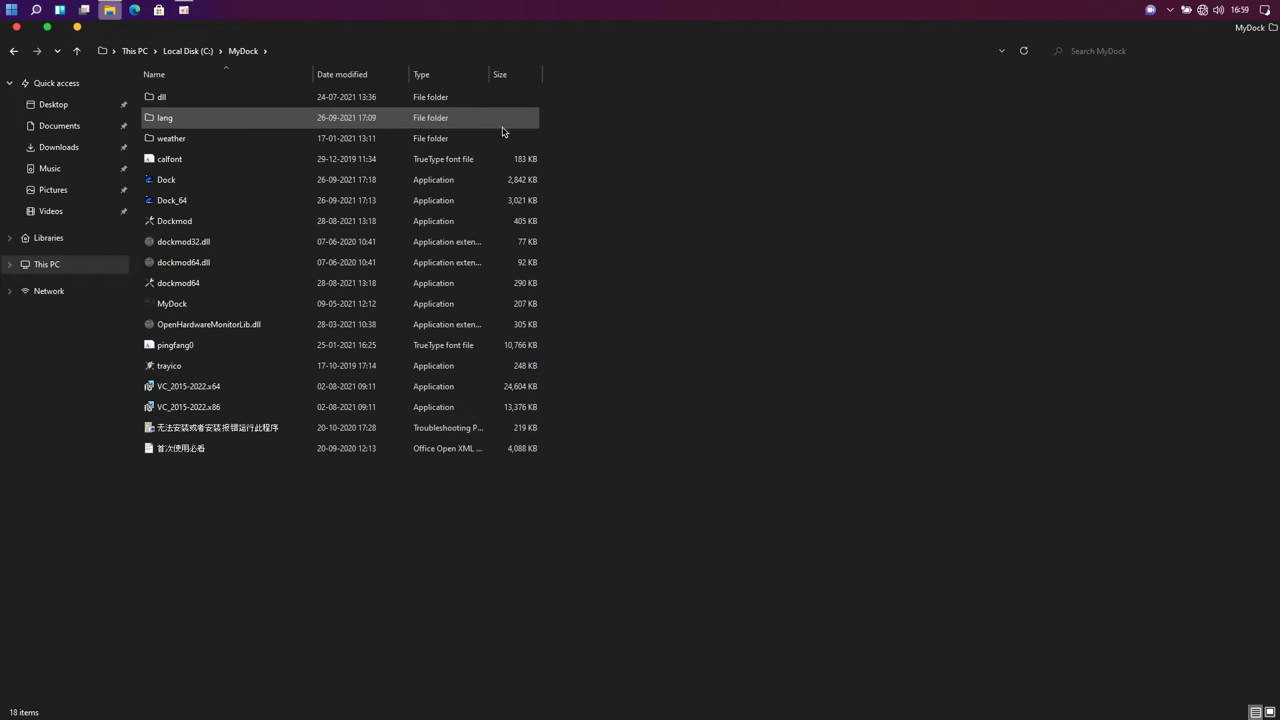
right_click(729, 100)
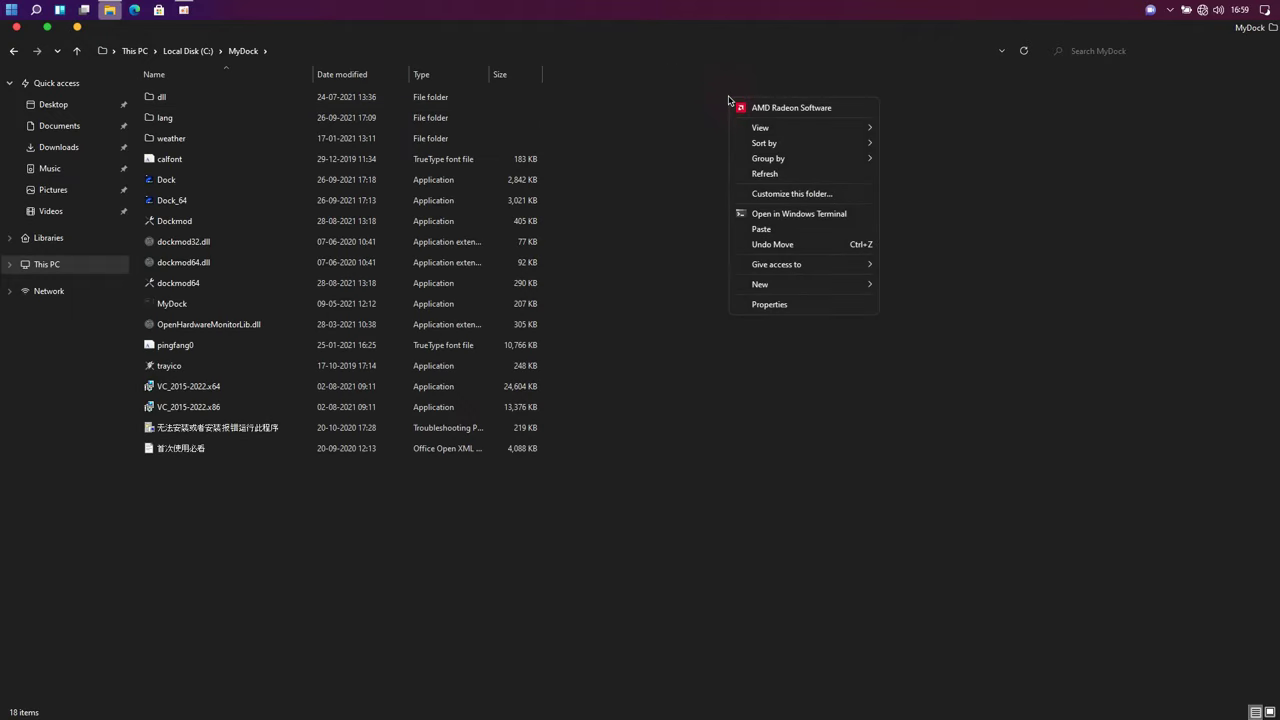
left_click(756, 230)
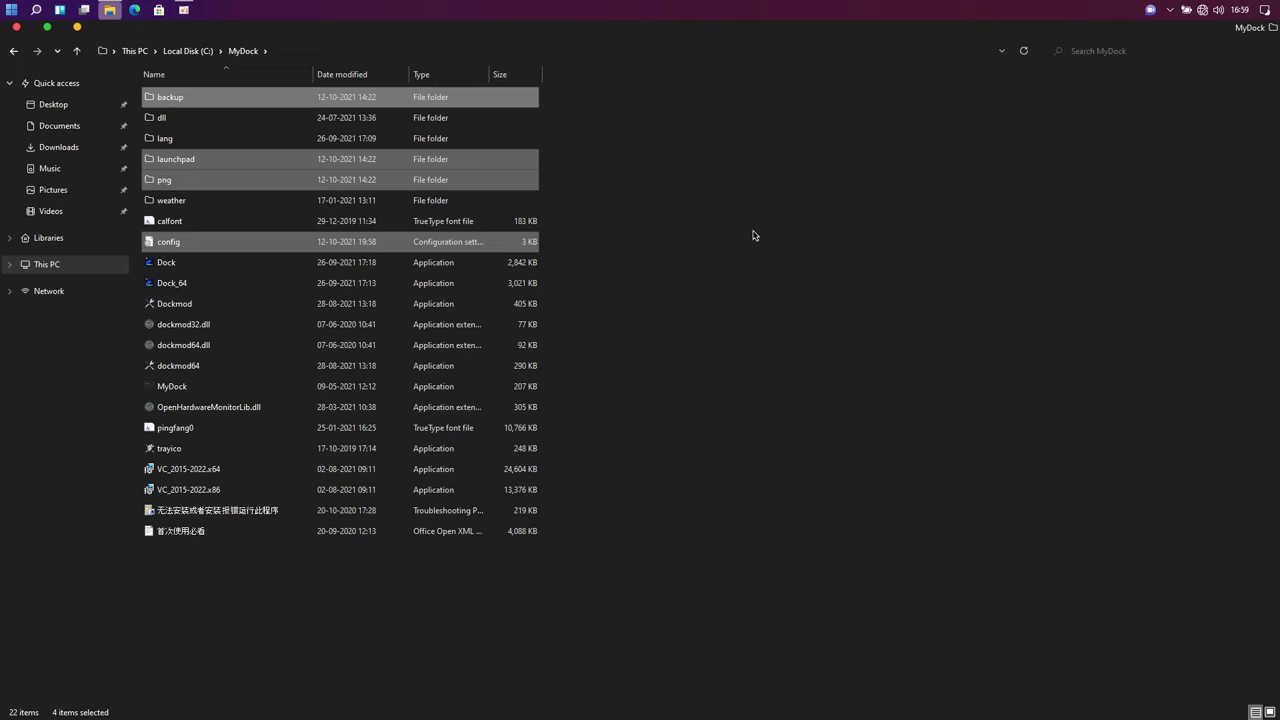
double_click(142, 28)
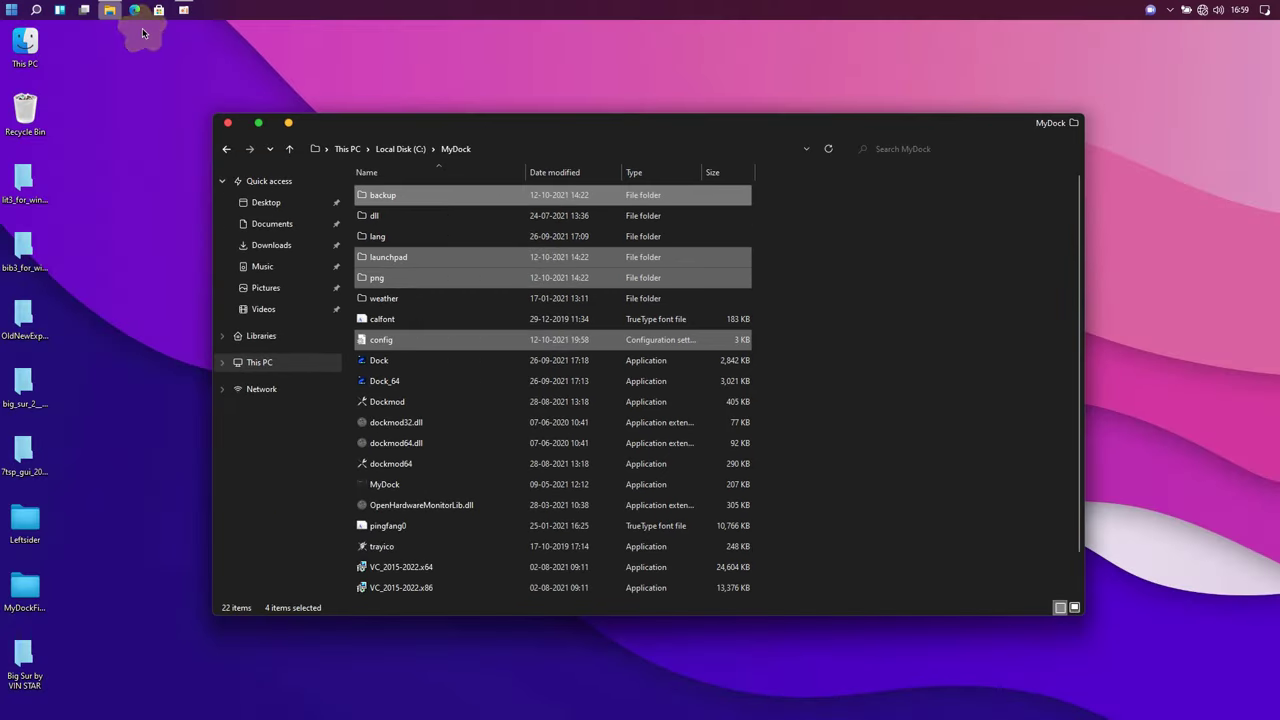
Return the MyDock window to Local Disk (C:) and open the paste to icon folder inside the desktop's nested Big Sur by VIN STAR folder.
left_click(232, 154)
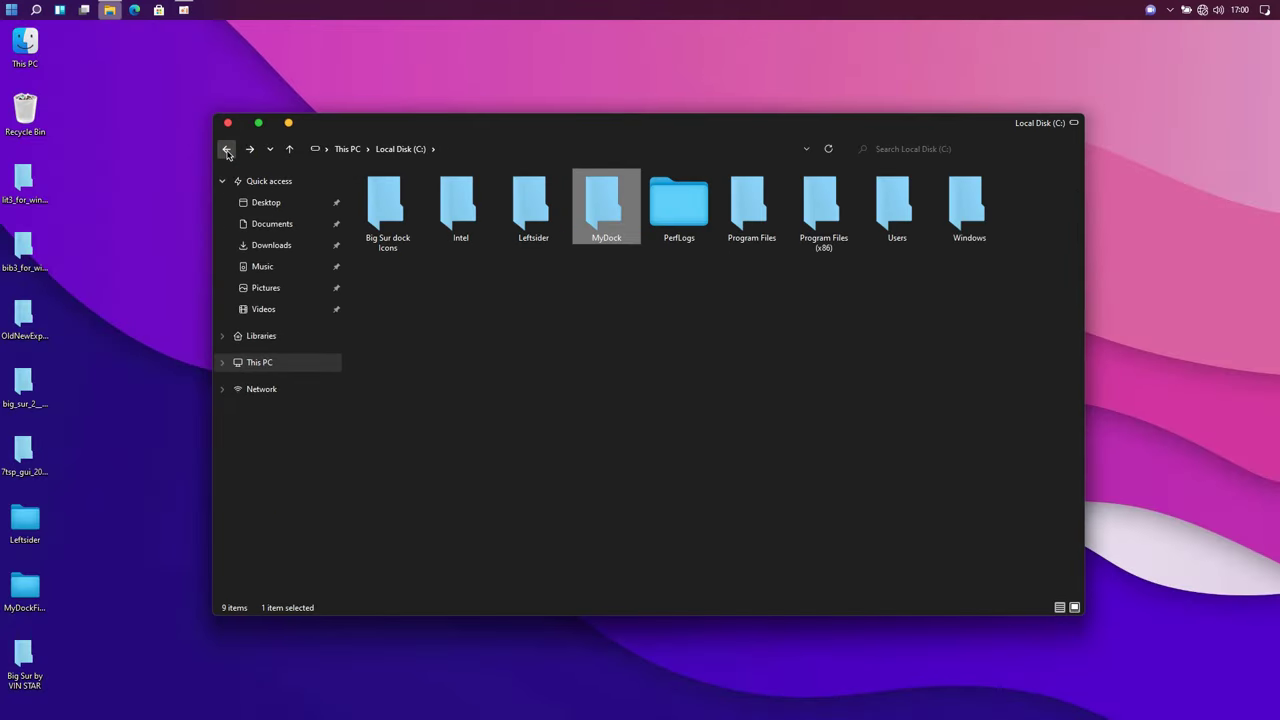
left_click(33, 657)
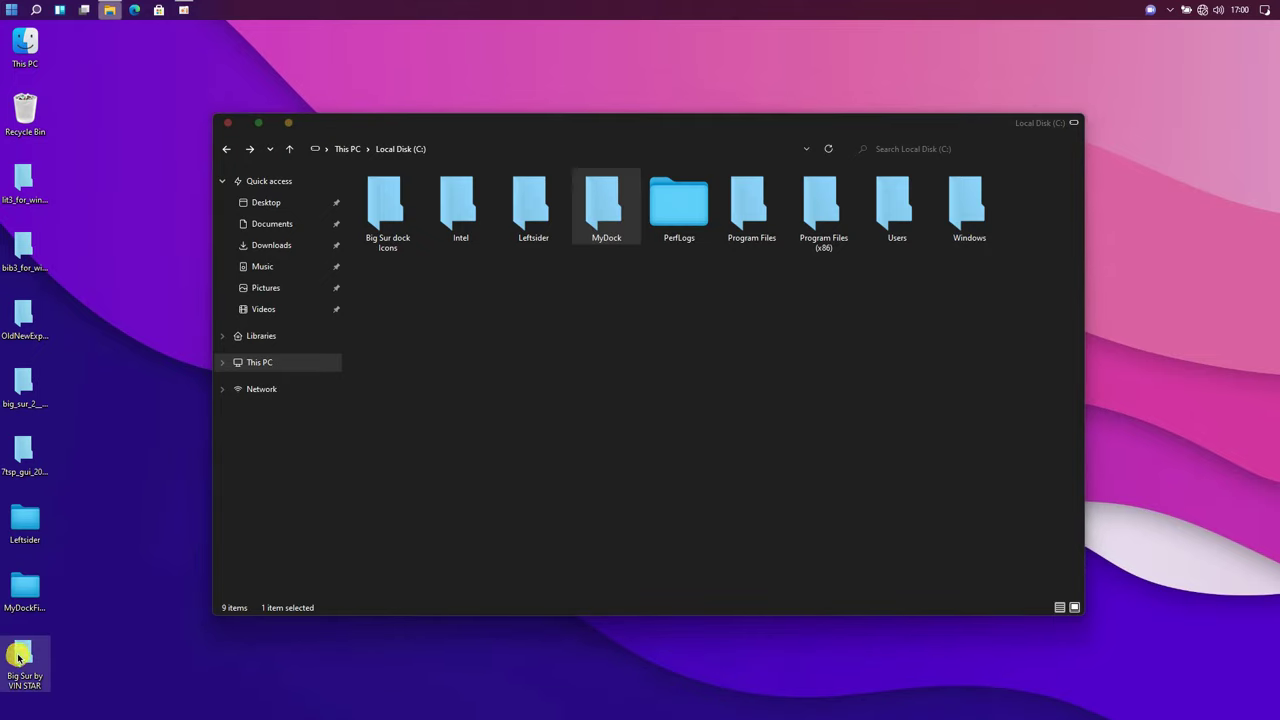
double_click(22, 655)
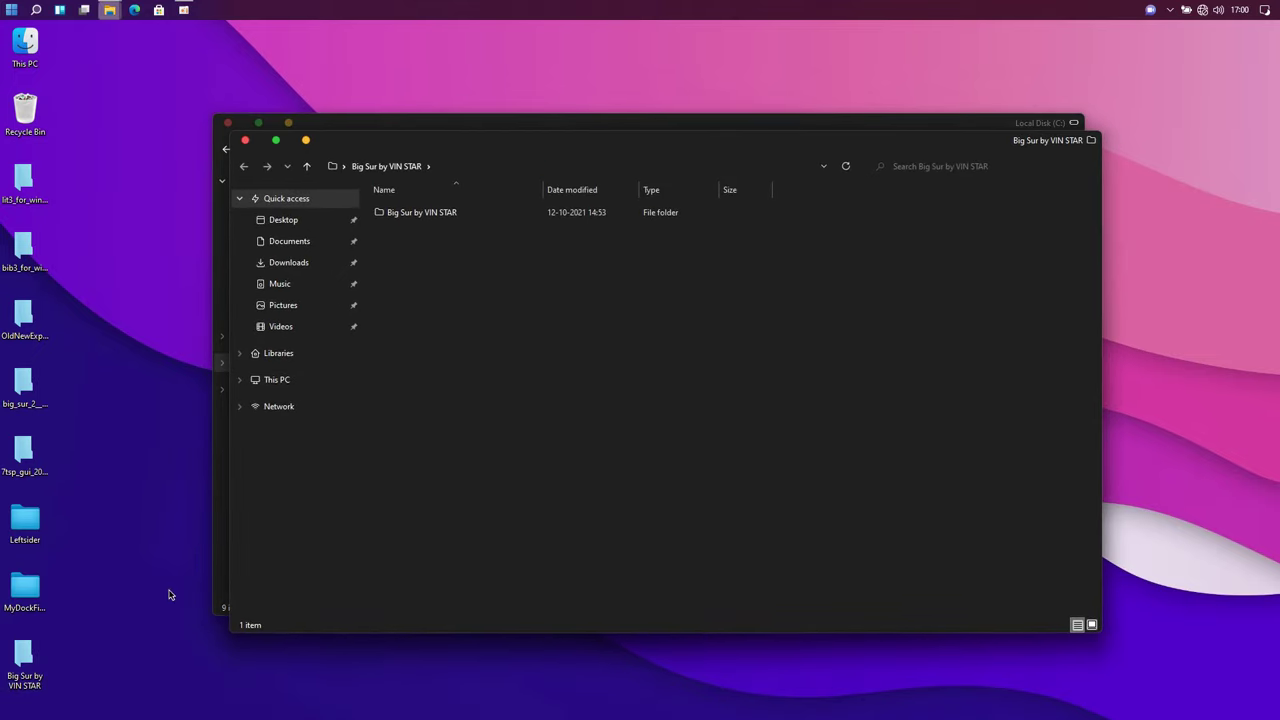
double_click(420, 213)
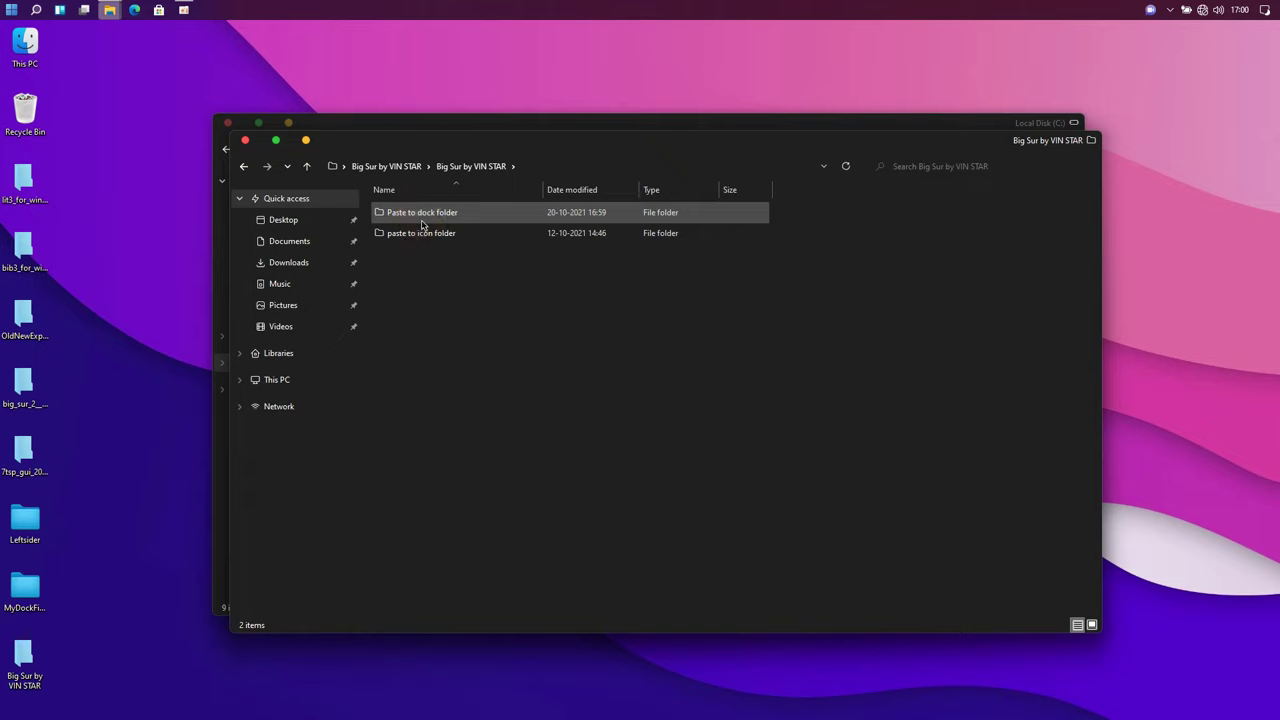
left_click(425, 238)
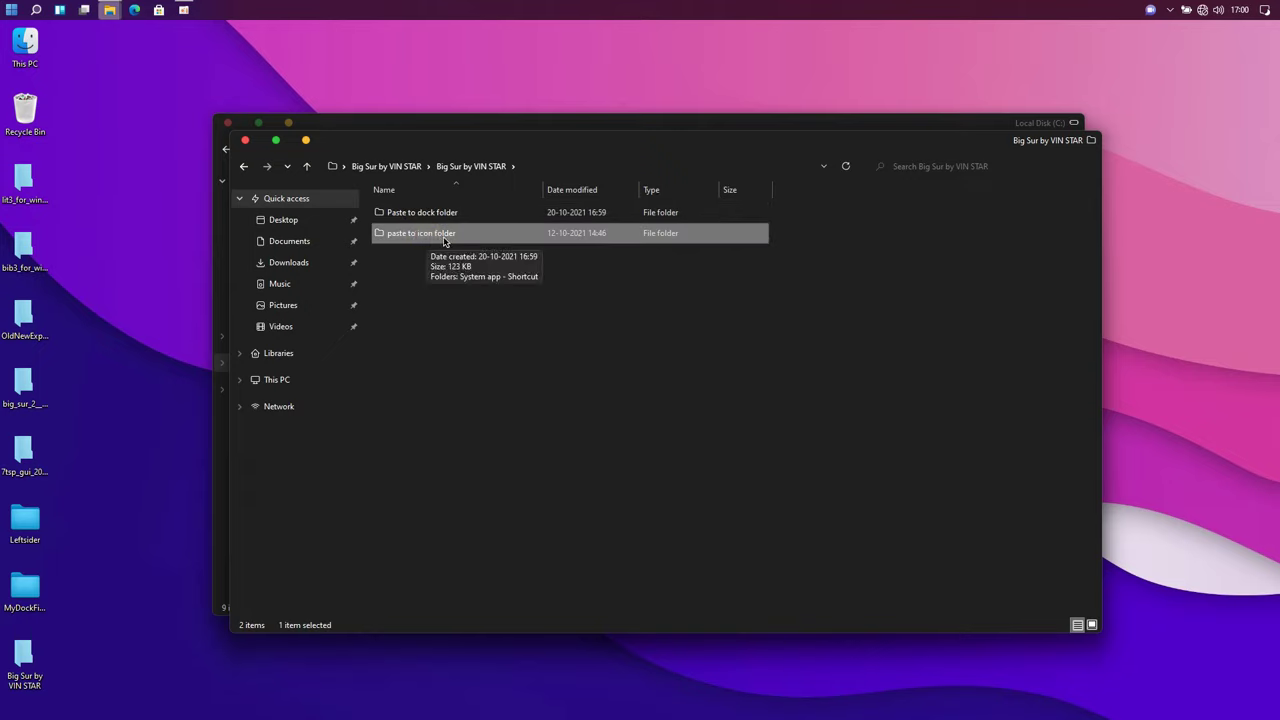
double_click(443, 237)
Move the System app - Shortcut folder into the Big Sur dock Icons folder on Local Disk (C:) and close the folder windows.
left_click(409, 214)
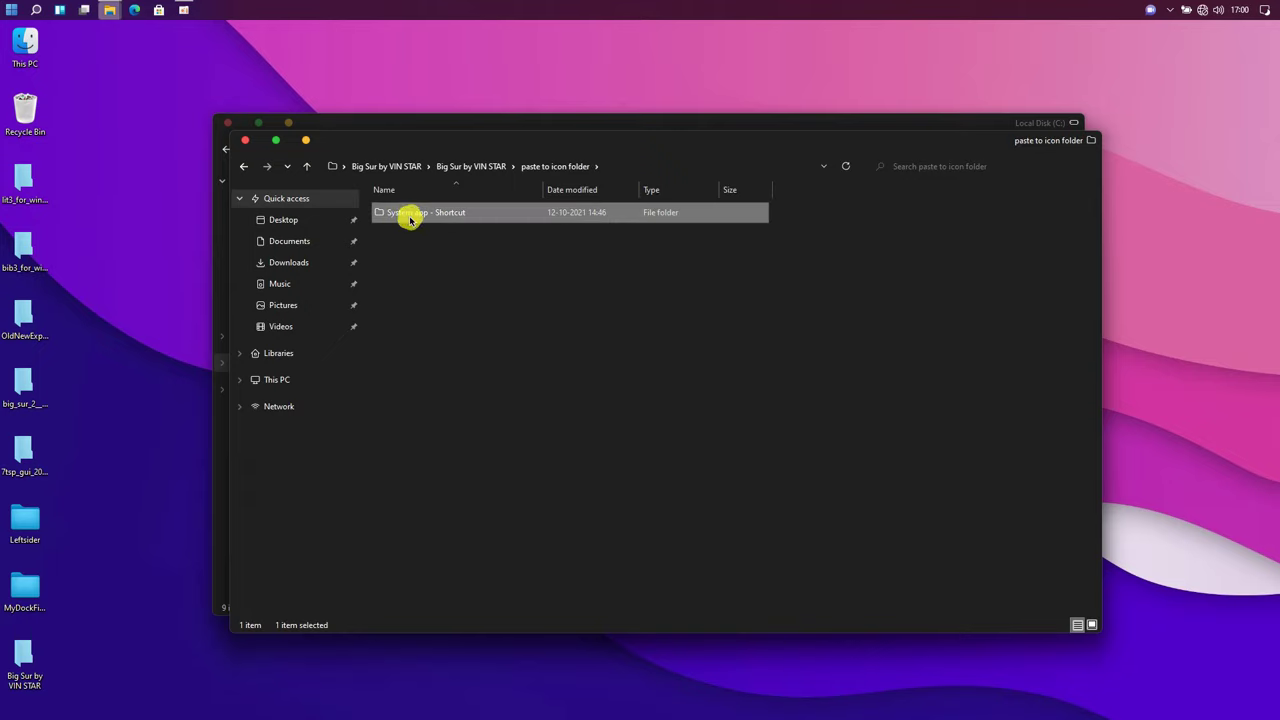
right_click(410, 215)
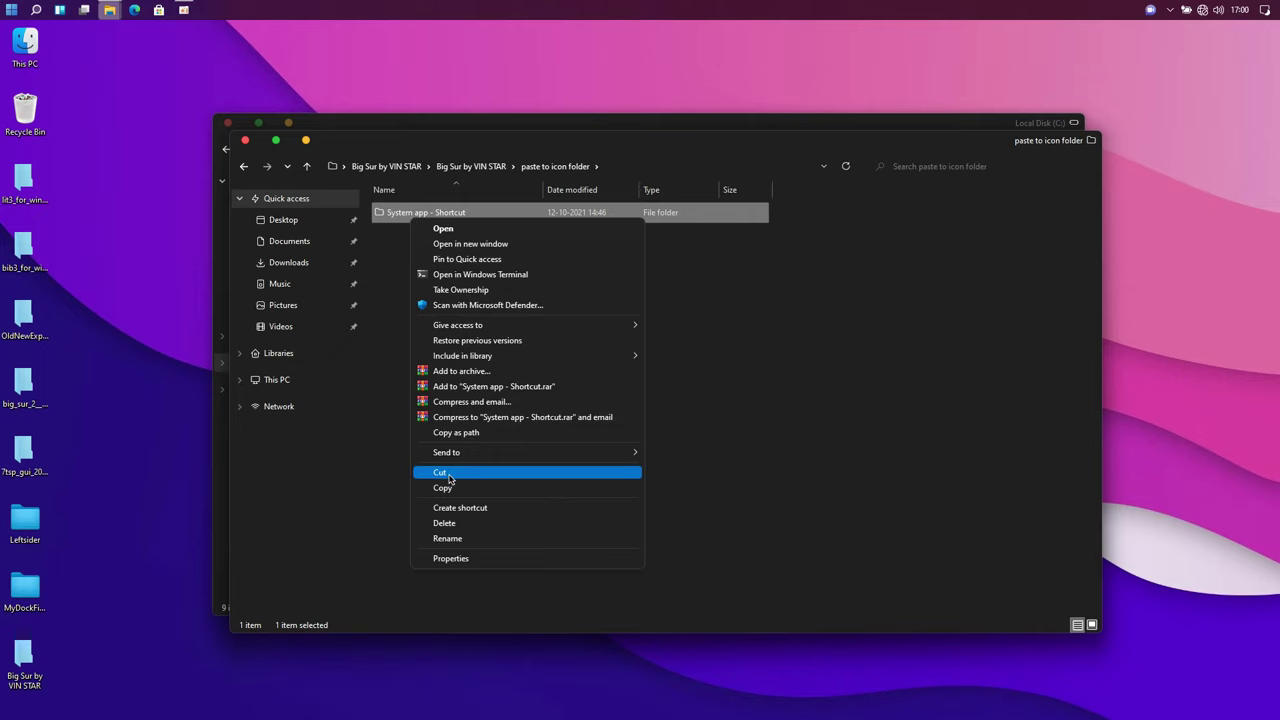
left_click(448, 472)
left_click(242, 150)
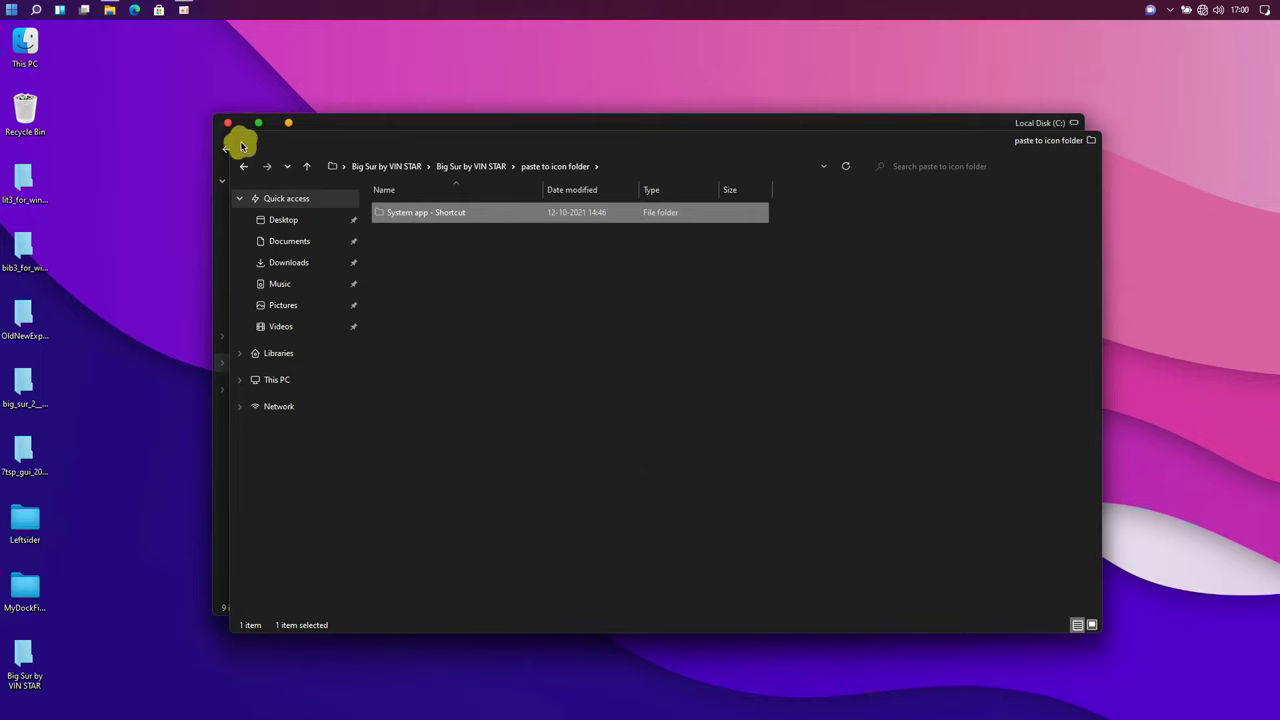
left_click(390, 204)
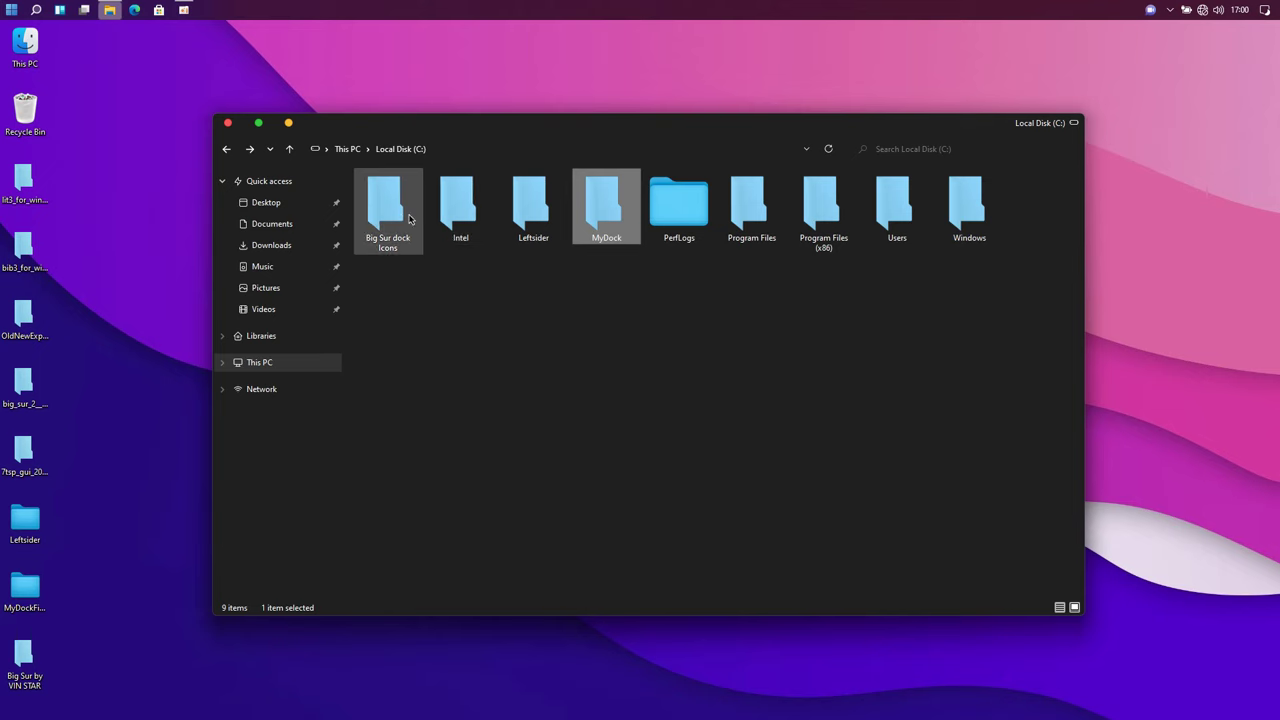
double_click(392, 202)
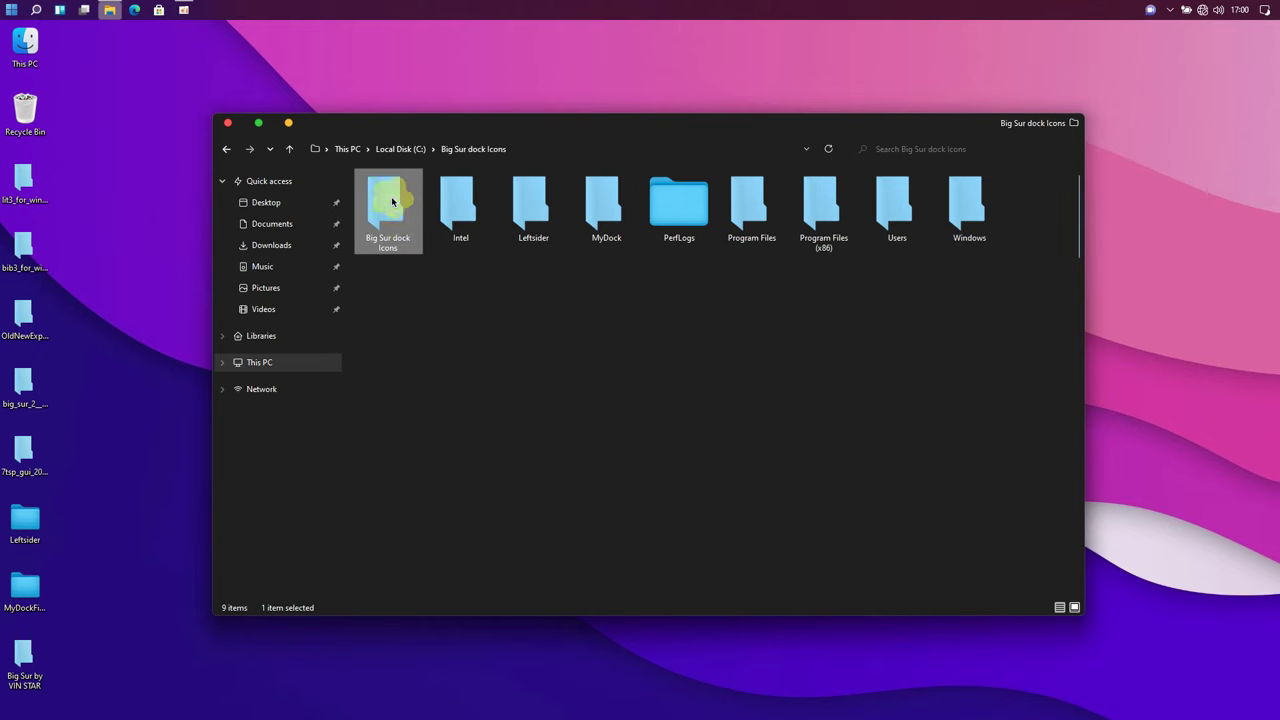
left_click(352, 173)
right_click(352, 173)
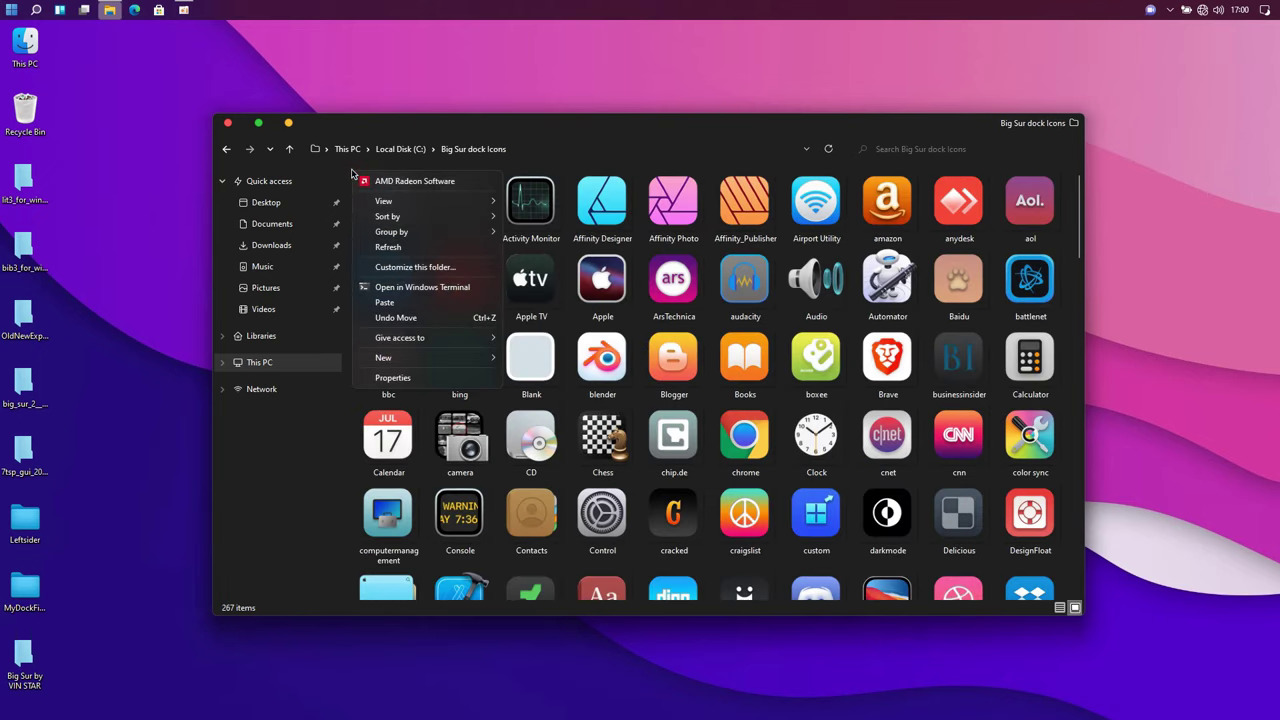
left_click(390, 304)
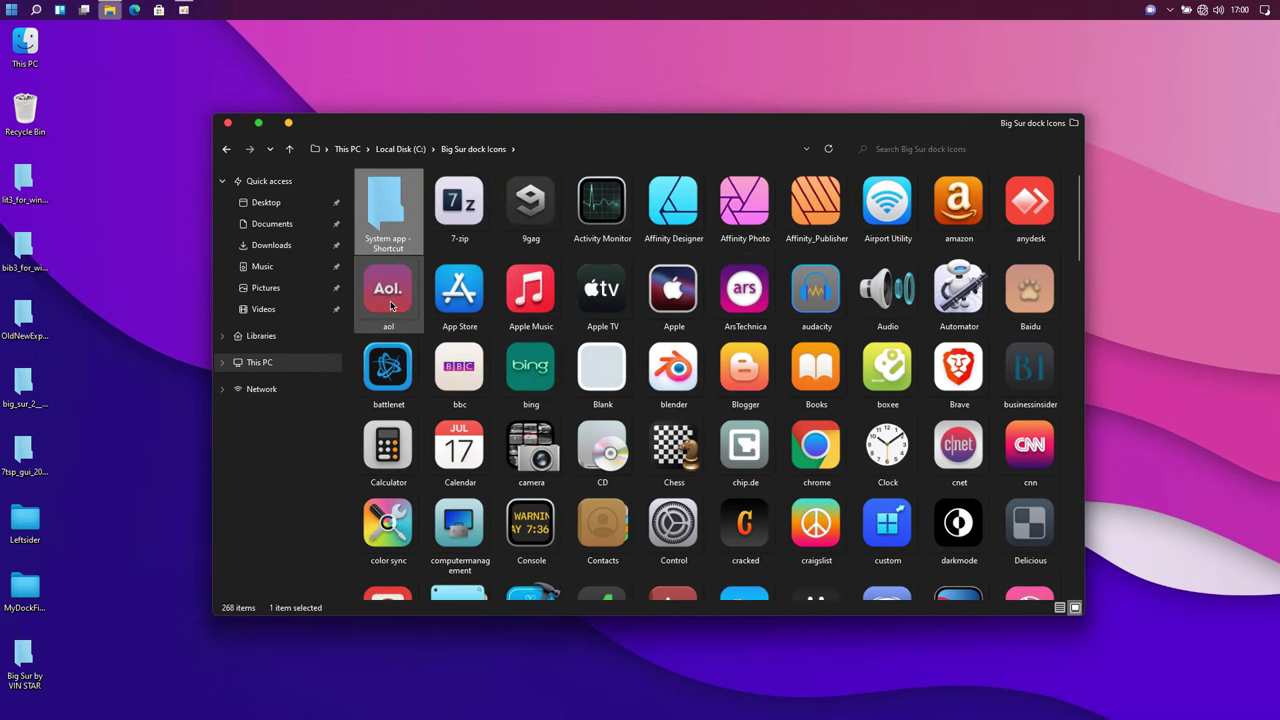
left_click(228, 124)
Open the MyDock folder on Local Disk (C:) from This PC on the desktop.
double_click(25, 45)
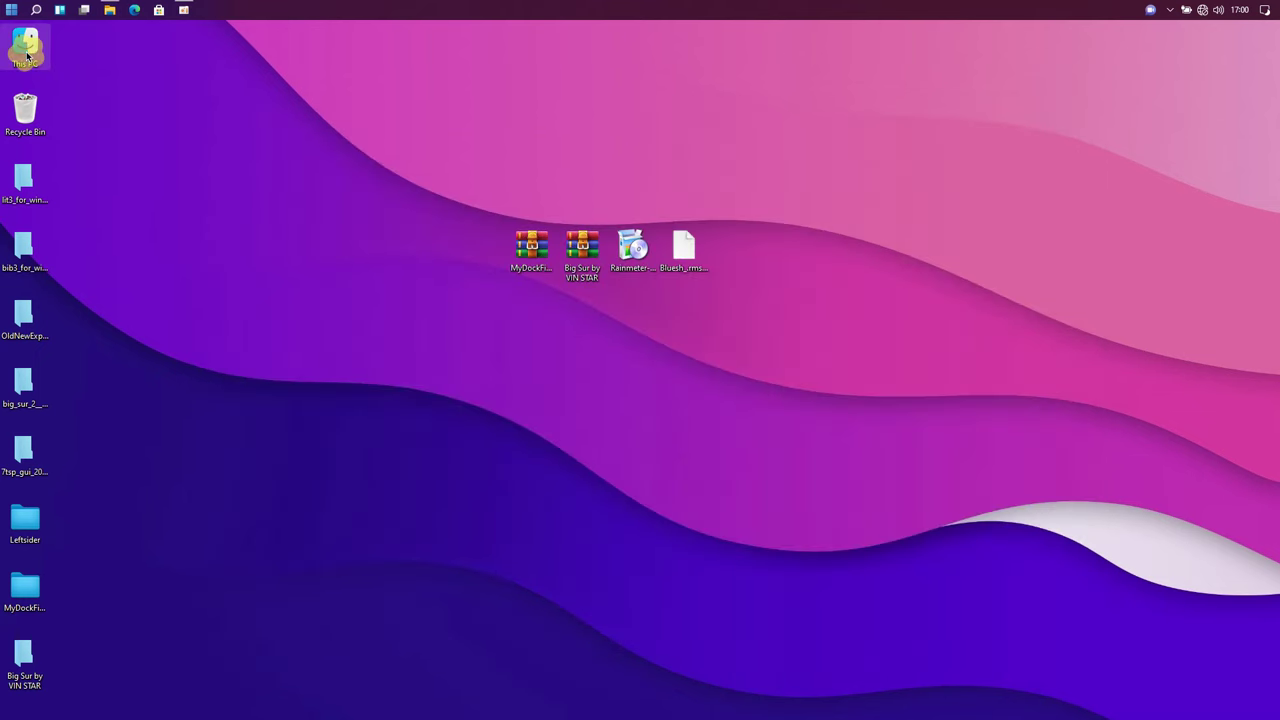
double_click(395, 197)
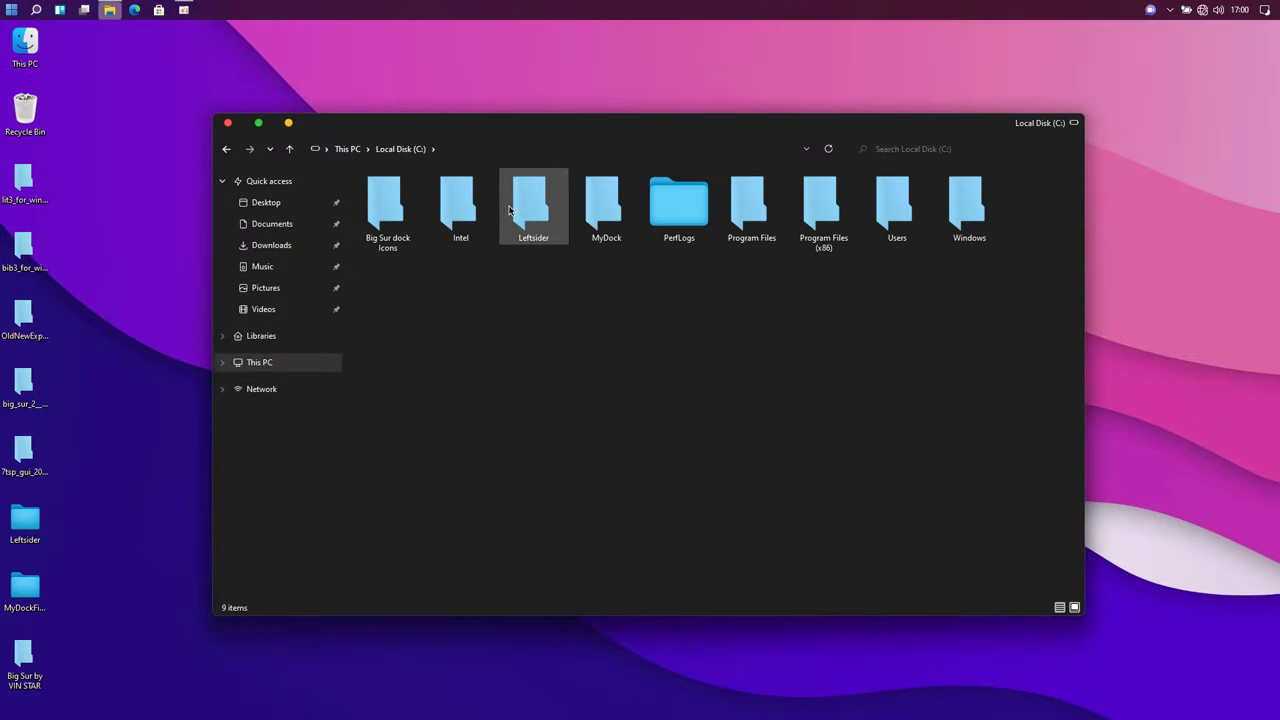
left_click(590, 208)
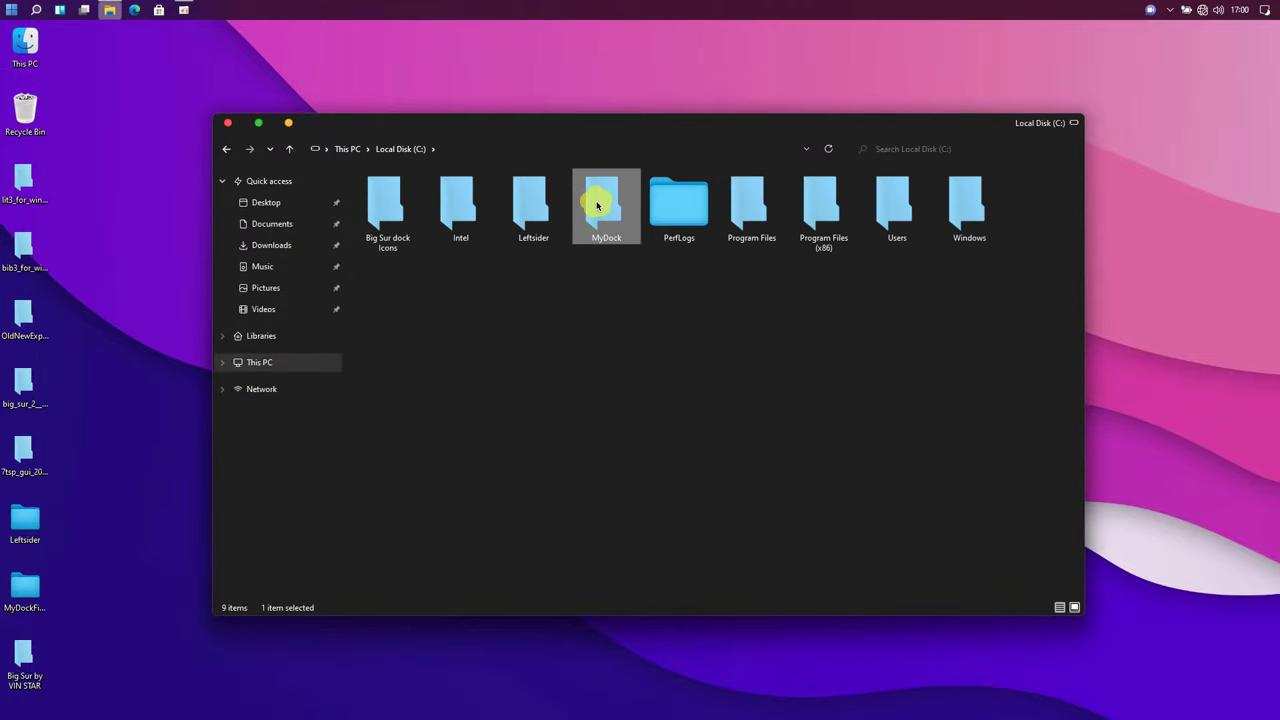
double_click(592, 207)
scroll(575, 380, "down", 1)
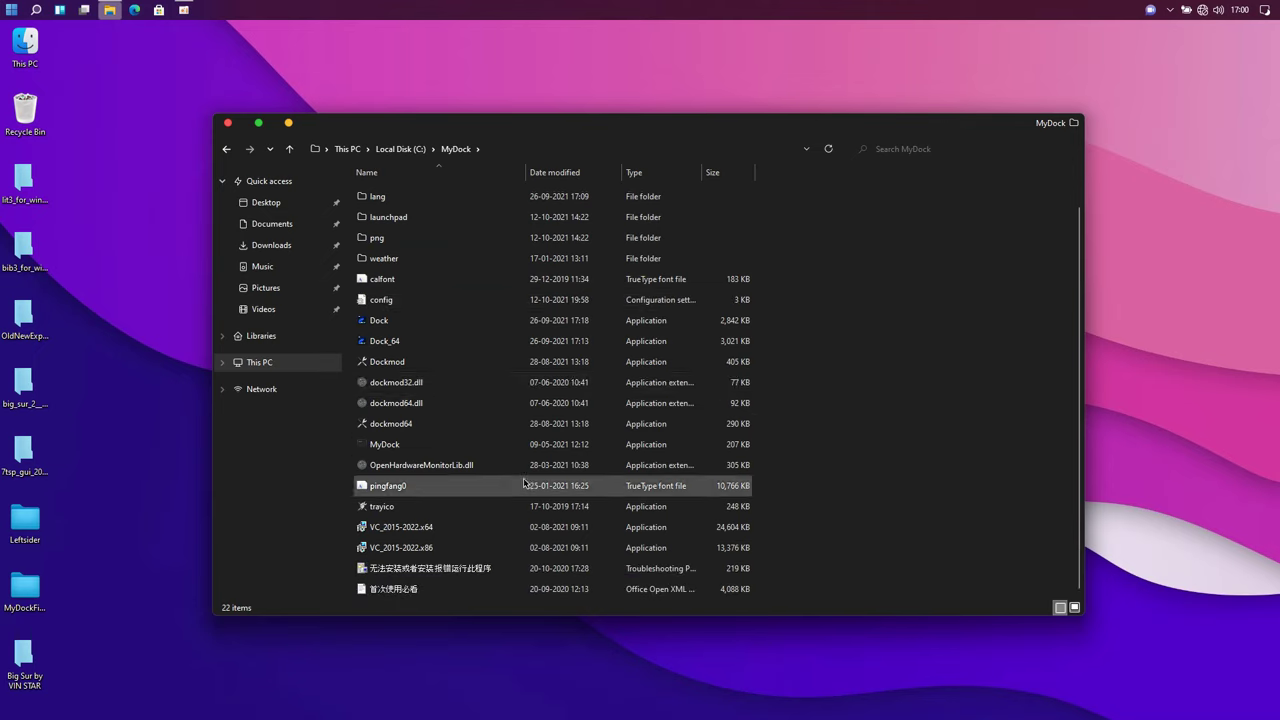
Install the Microsoft Visual C++ 2015-2022 Redistributable (x86) from VC_2015-2022.x86, accepting the license terms, and close the installer.
left_click(432, 548)
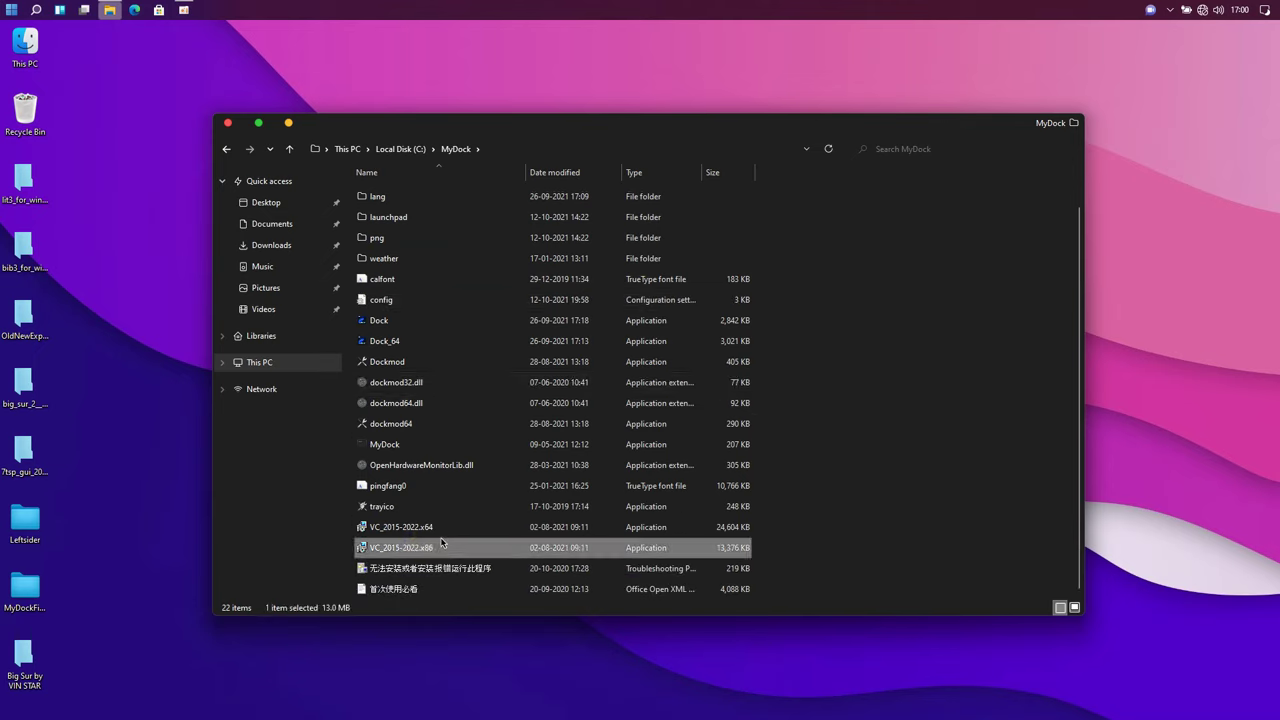
double_click(441, 543)
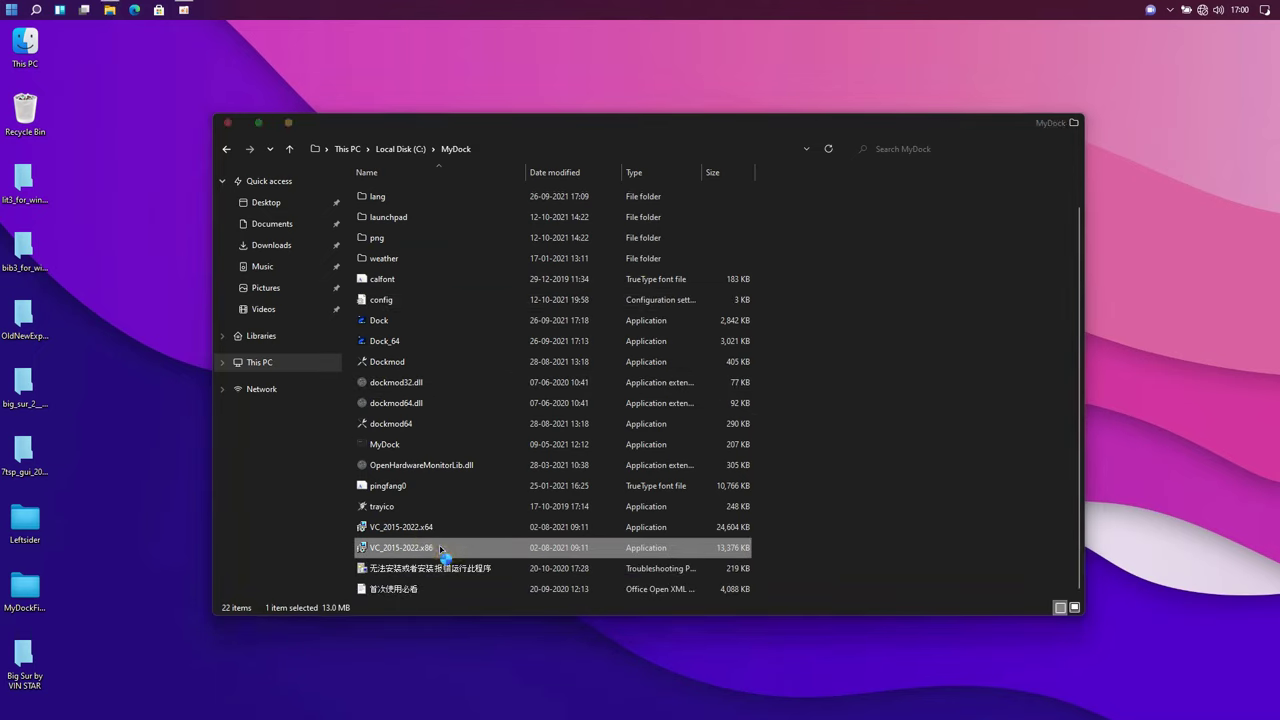
left_click(492, 432)
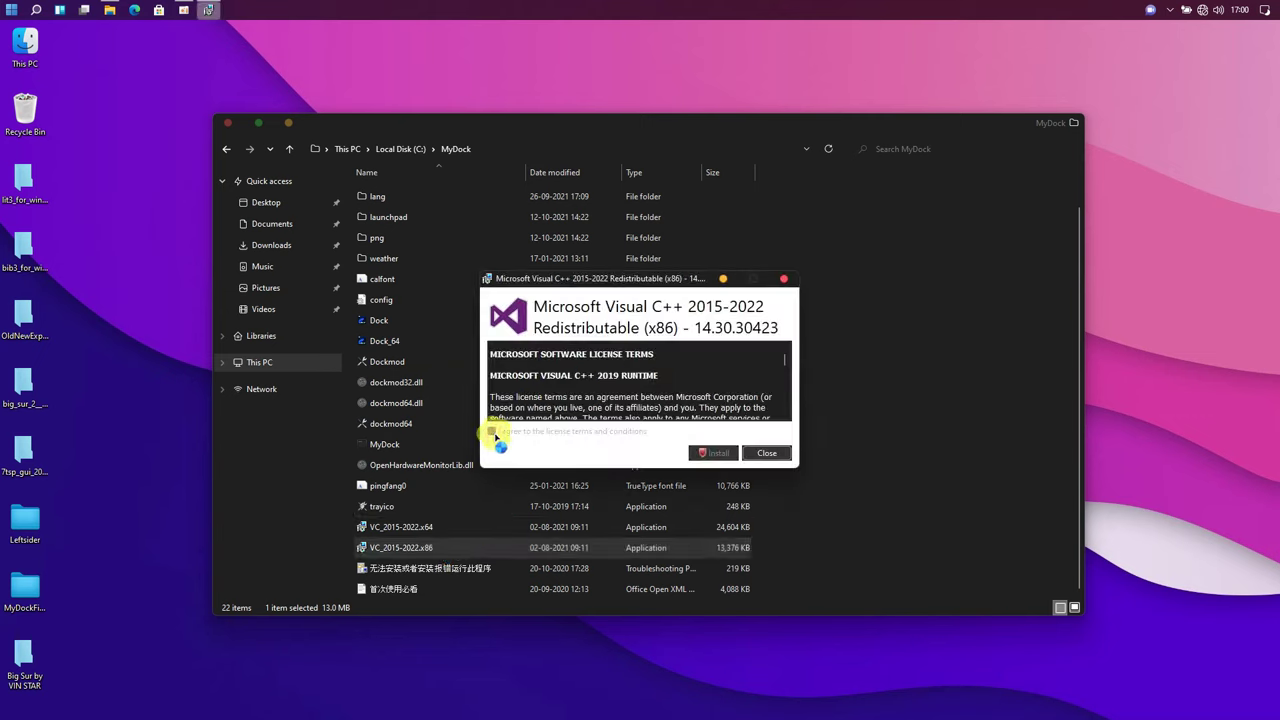
left_click(703, 455)
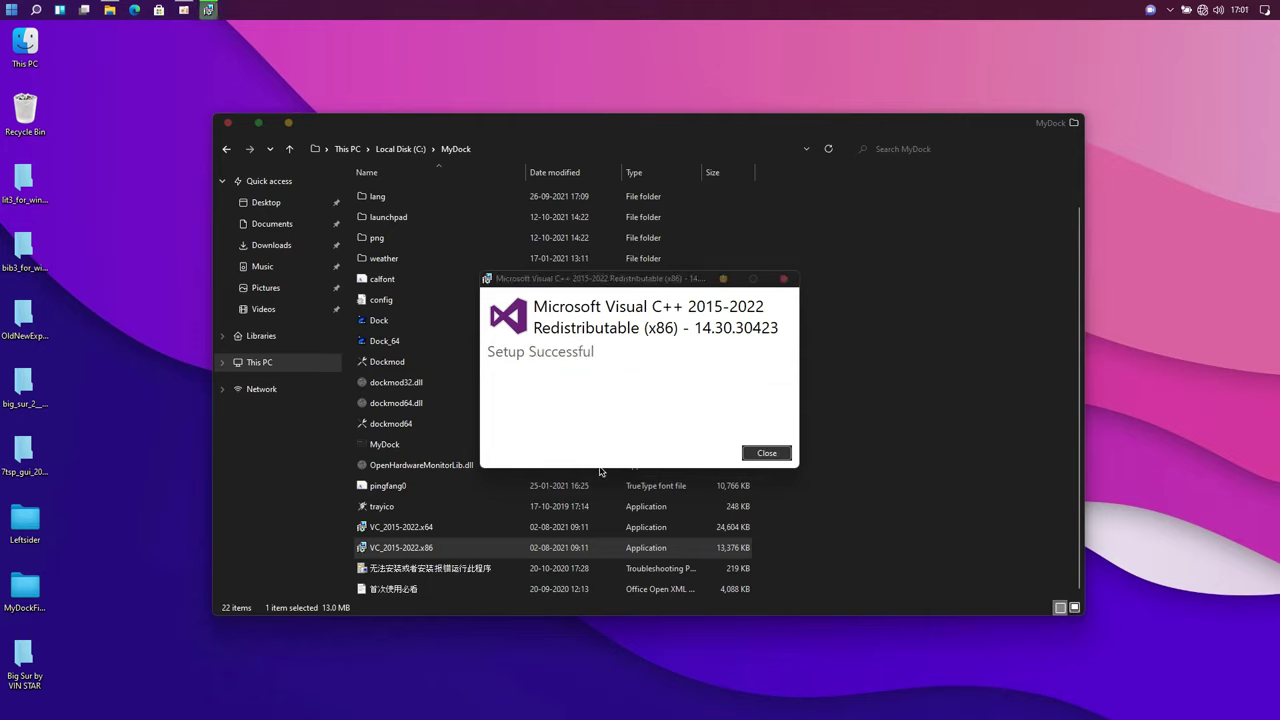
left_click(757, 454)
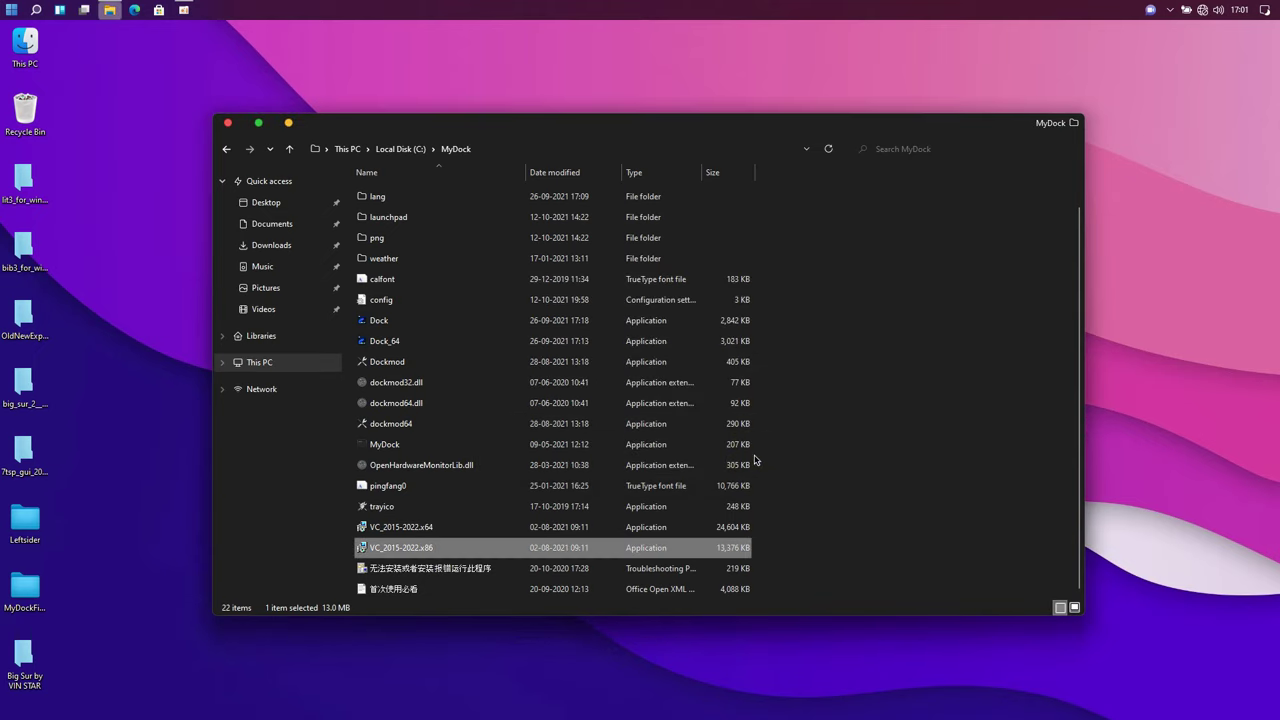
Install the Microsoft Visual C++ 2015-2022 Redistributable (x64) from VC_2015-2022.x64, accepting the license terms, and close the installer.
left_click(421, 529)
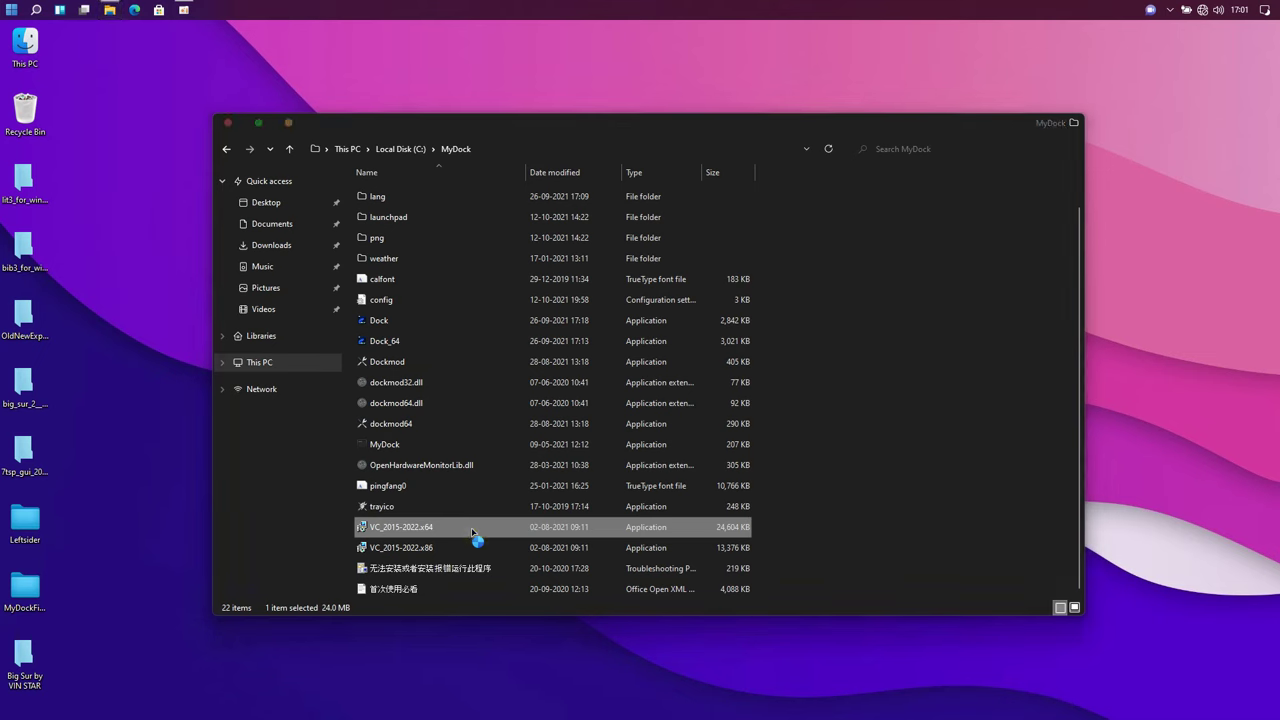
left_click(493, 432)
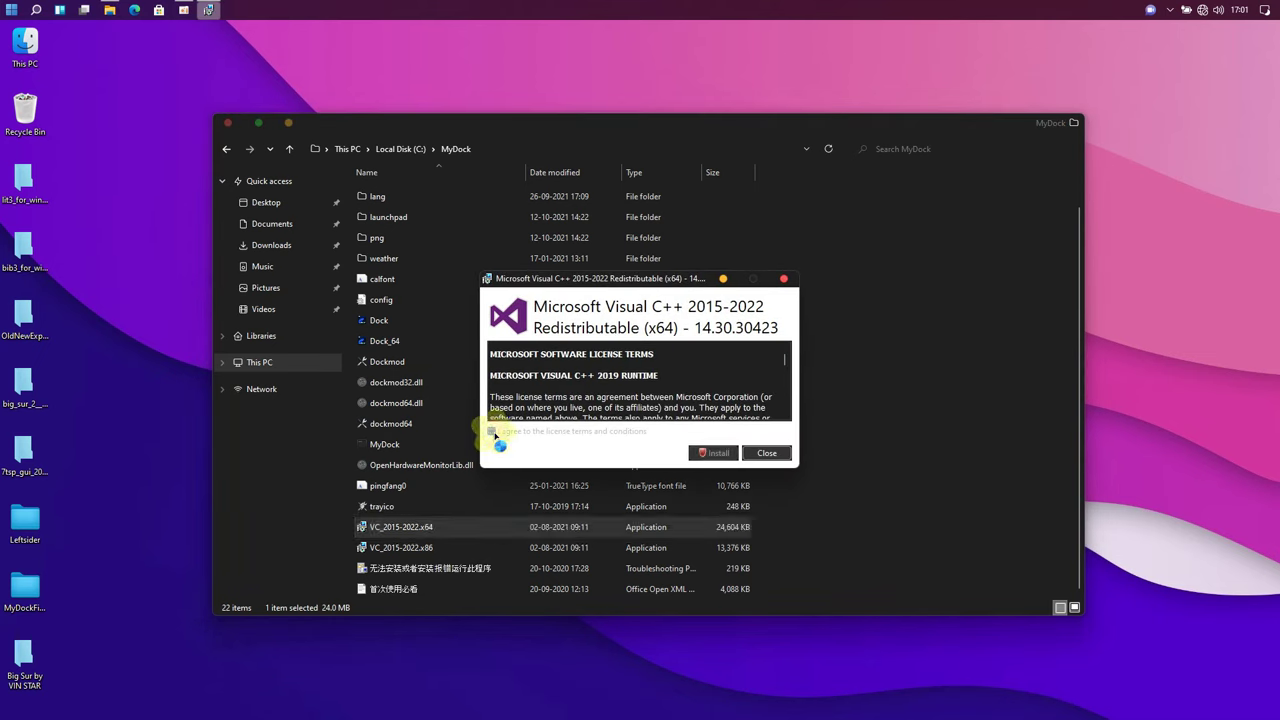
left_click(698, 454)
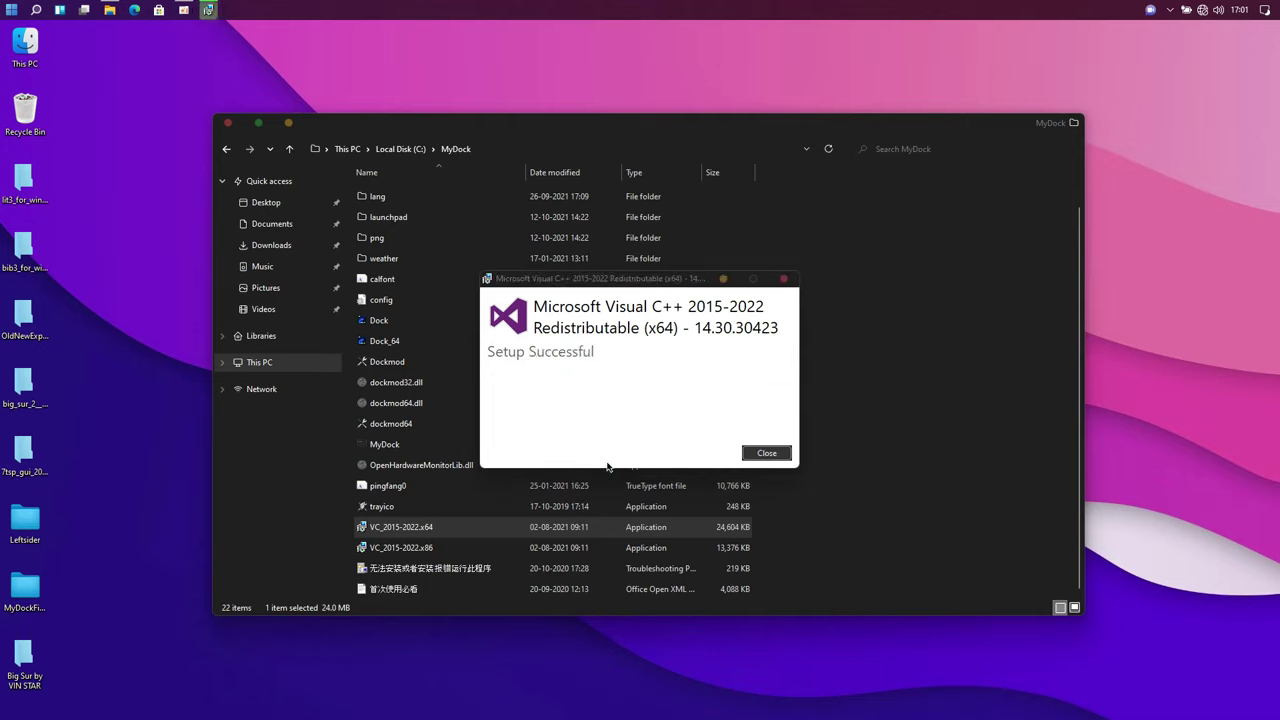
left_click(766, 453)
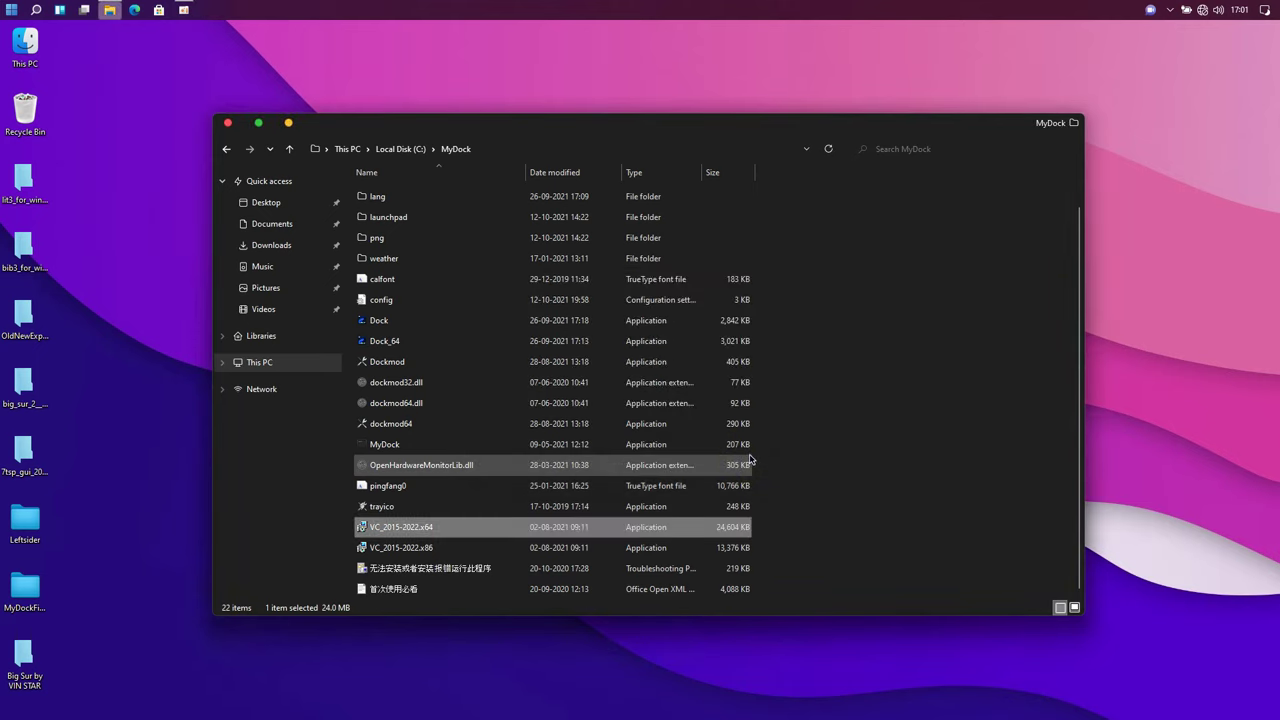
Launch the MyDock application from the MyDock folder and close the folder window.
left_click(403, 444)
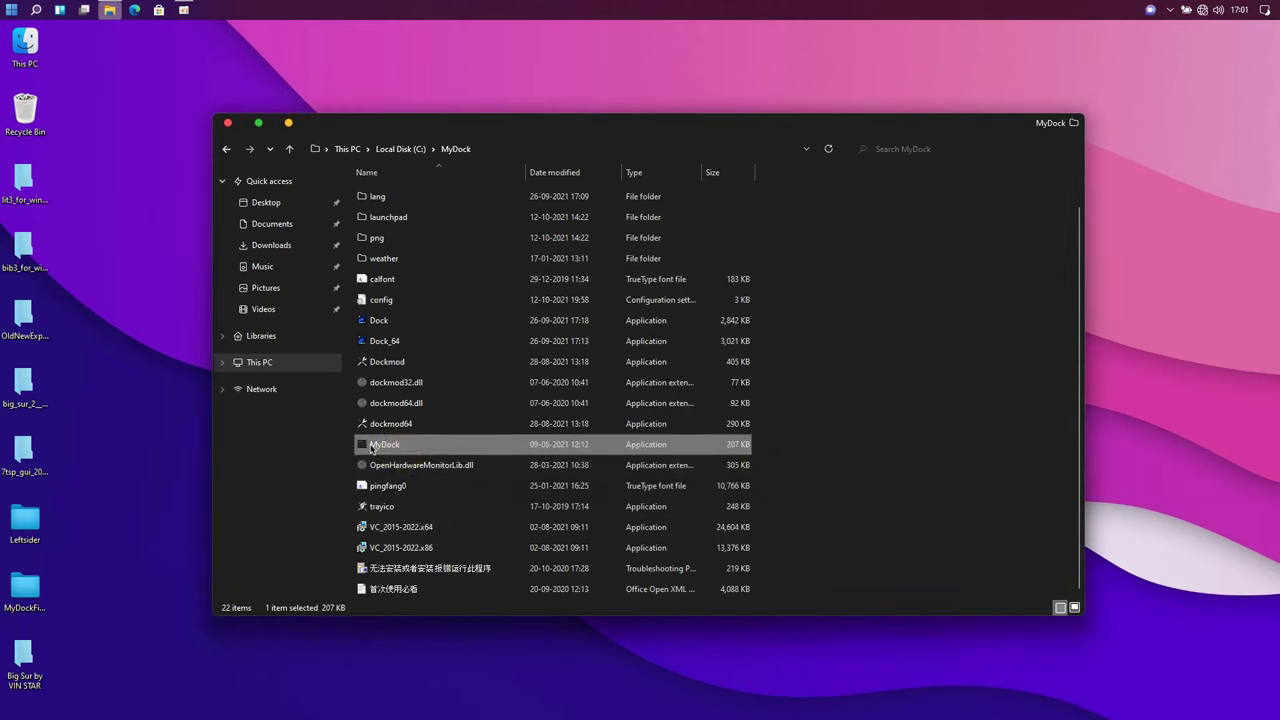
double_click(440, 446)
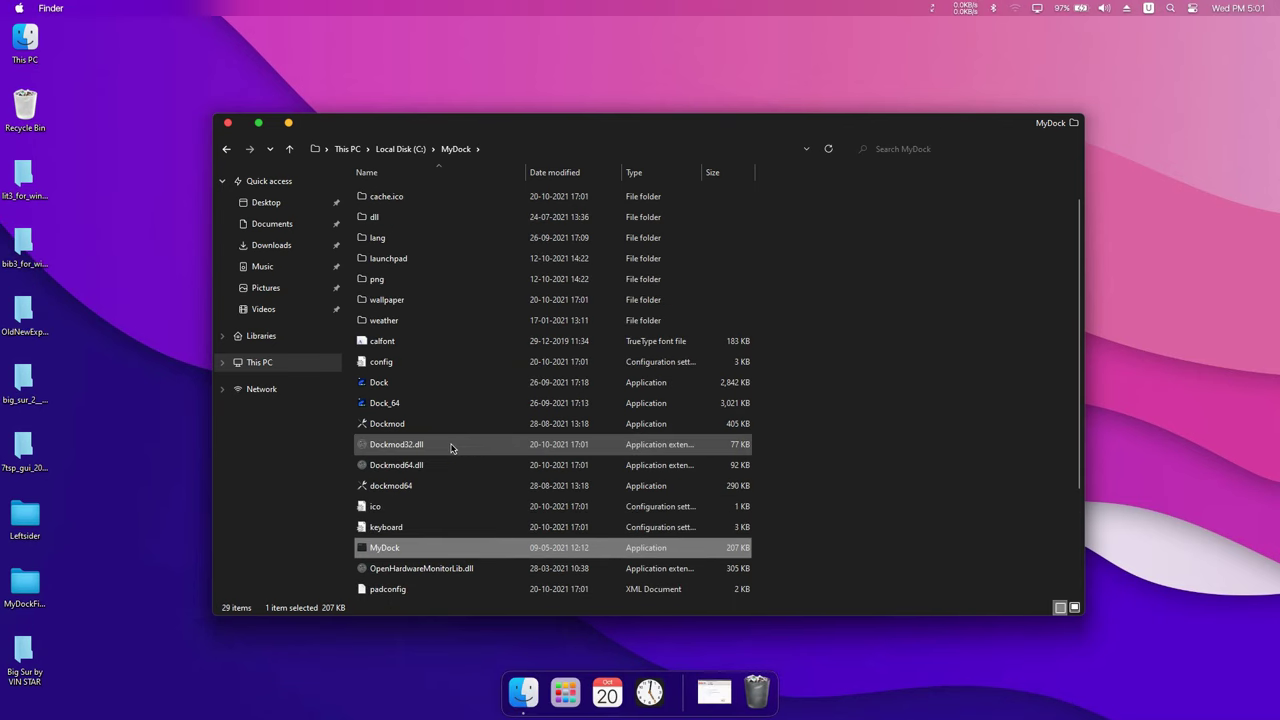
left_click(228, 123)
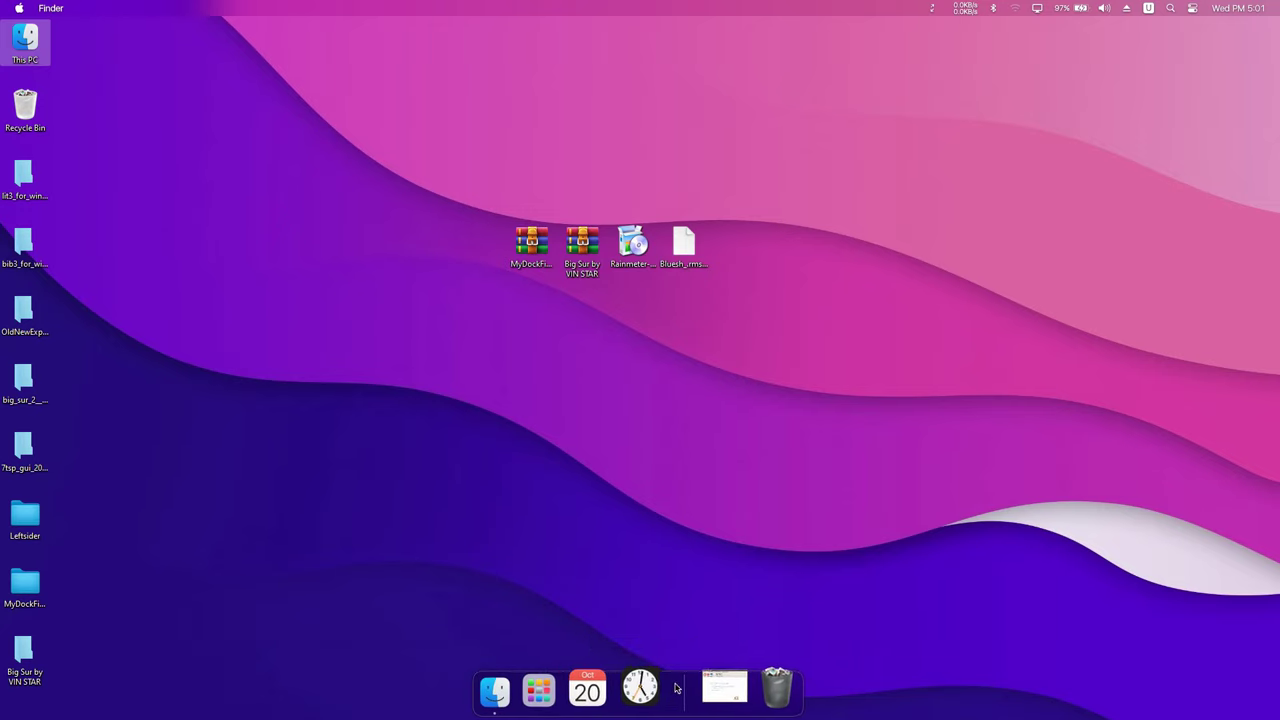
Restore the VIN STAR Mac Dock icon backup in the MyDock Advanced preferences and restart the program.
left_click(683, 686)
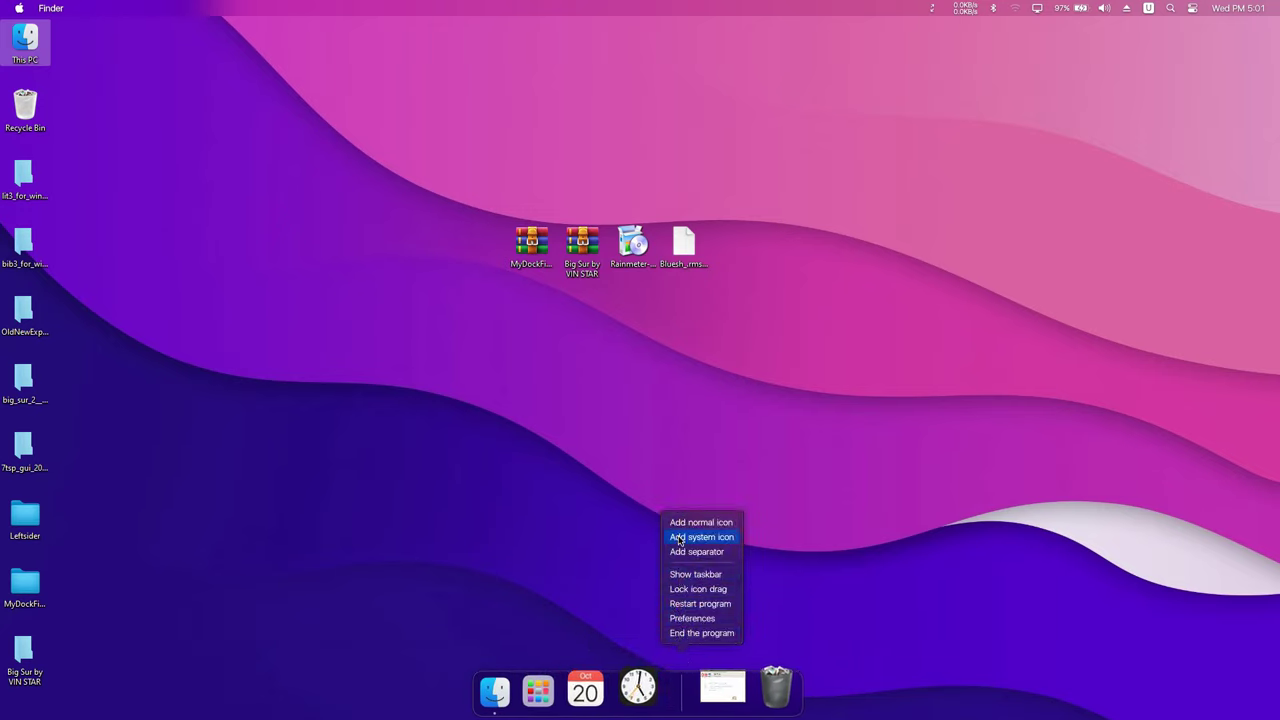
left_click(690, 620)
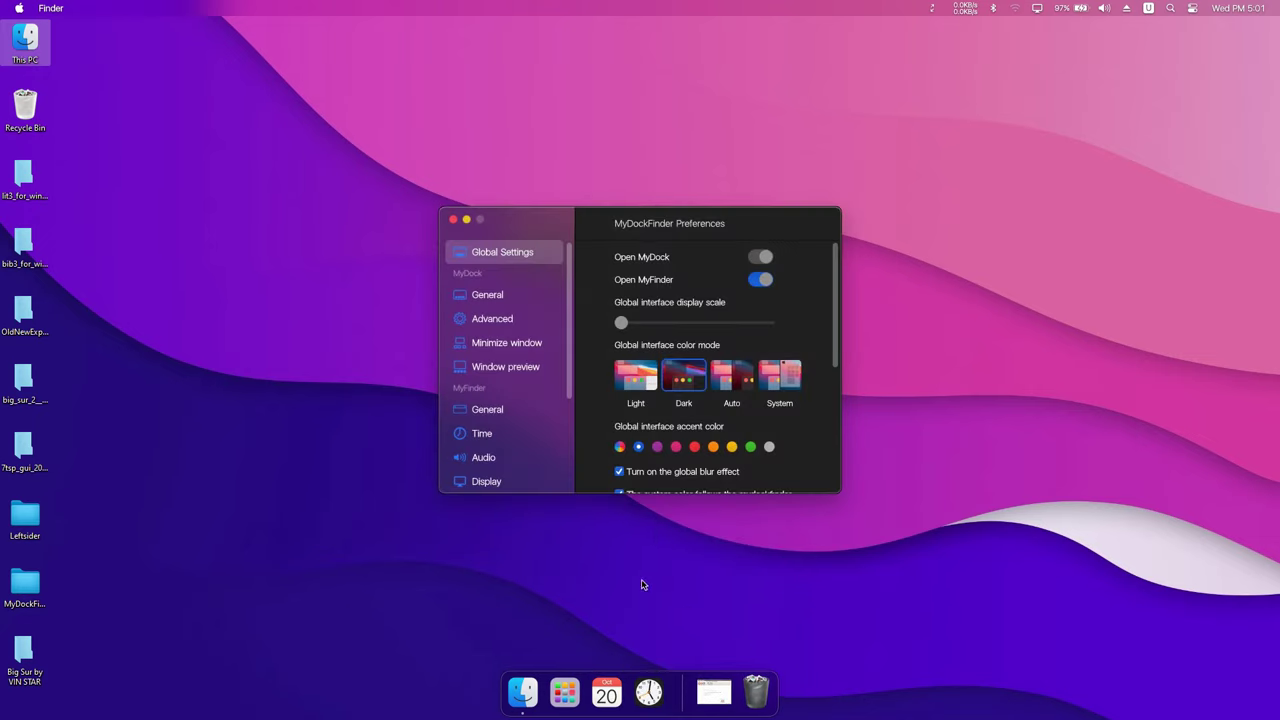
left_click(500, 300)
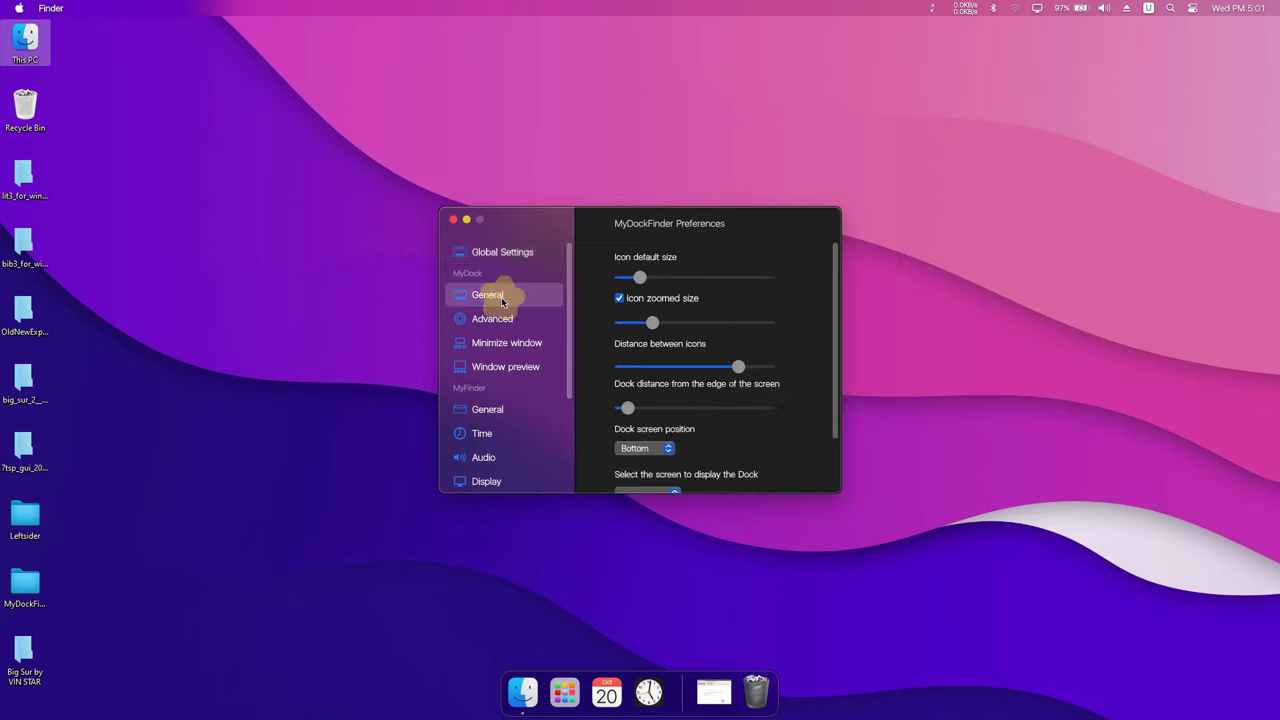
left_click(470, 320)
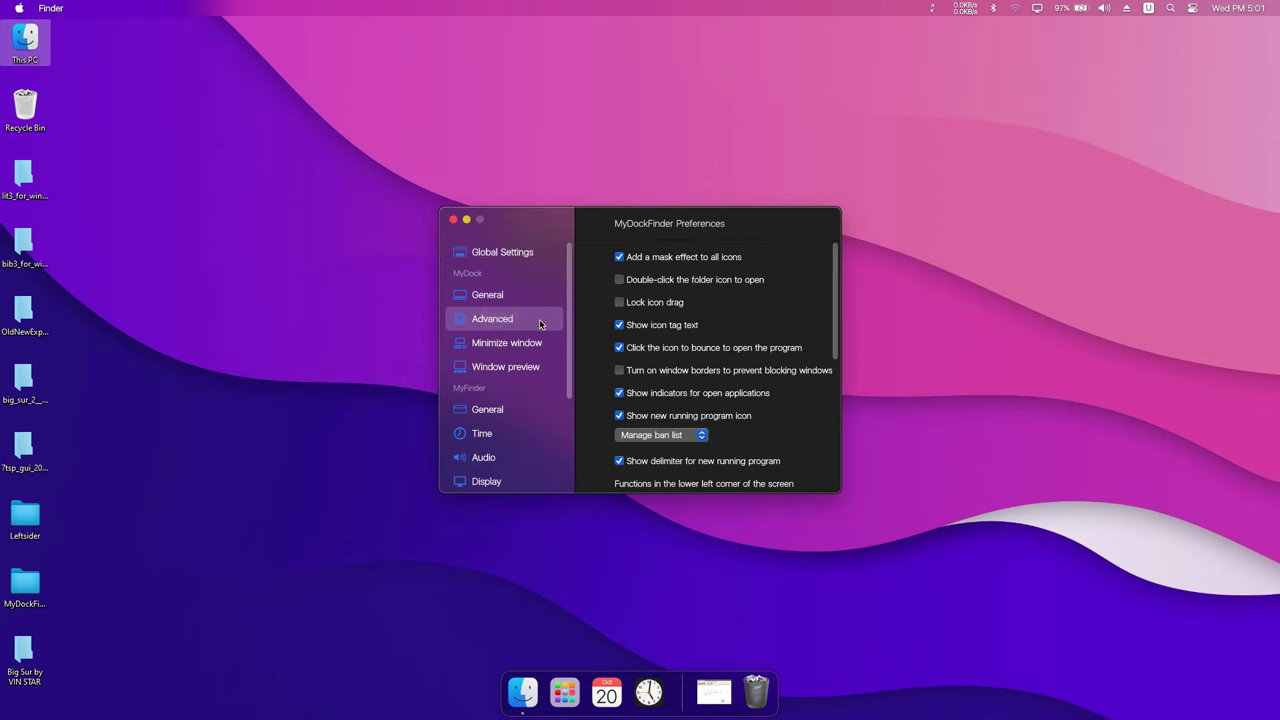
scroll(705, 328, "down", 10)
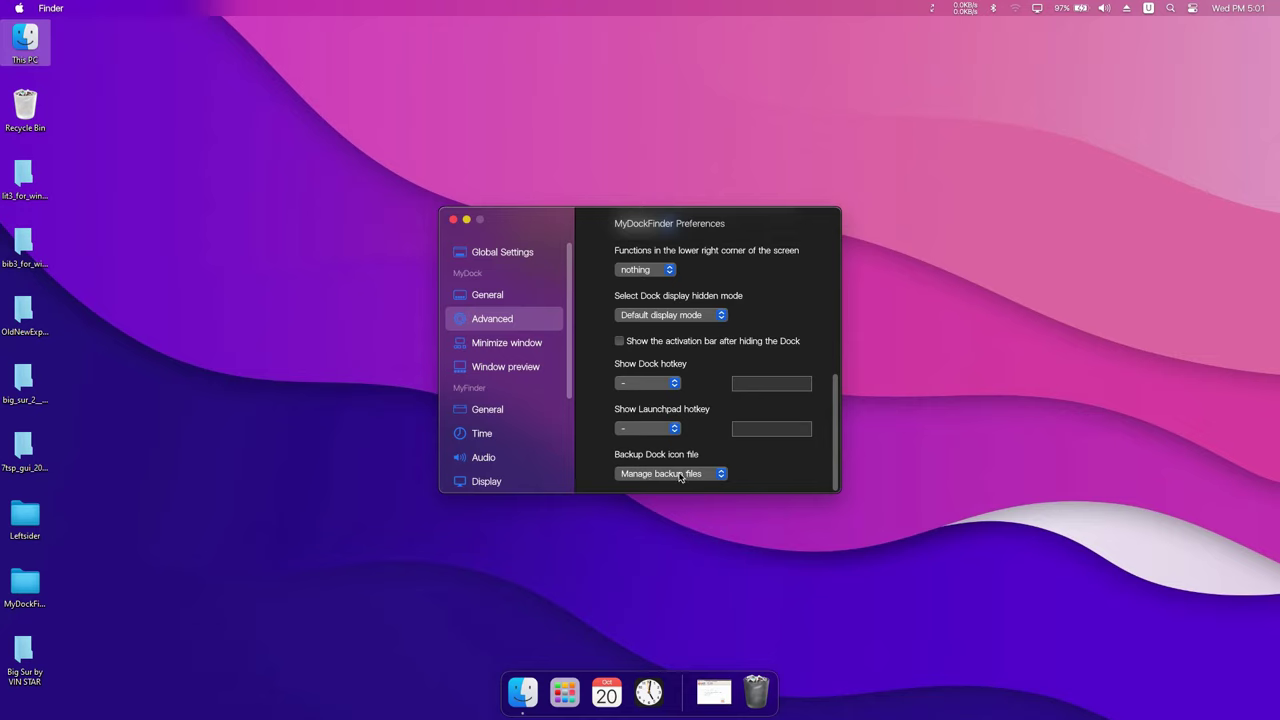
left_click(645, 476)
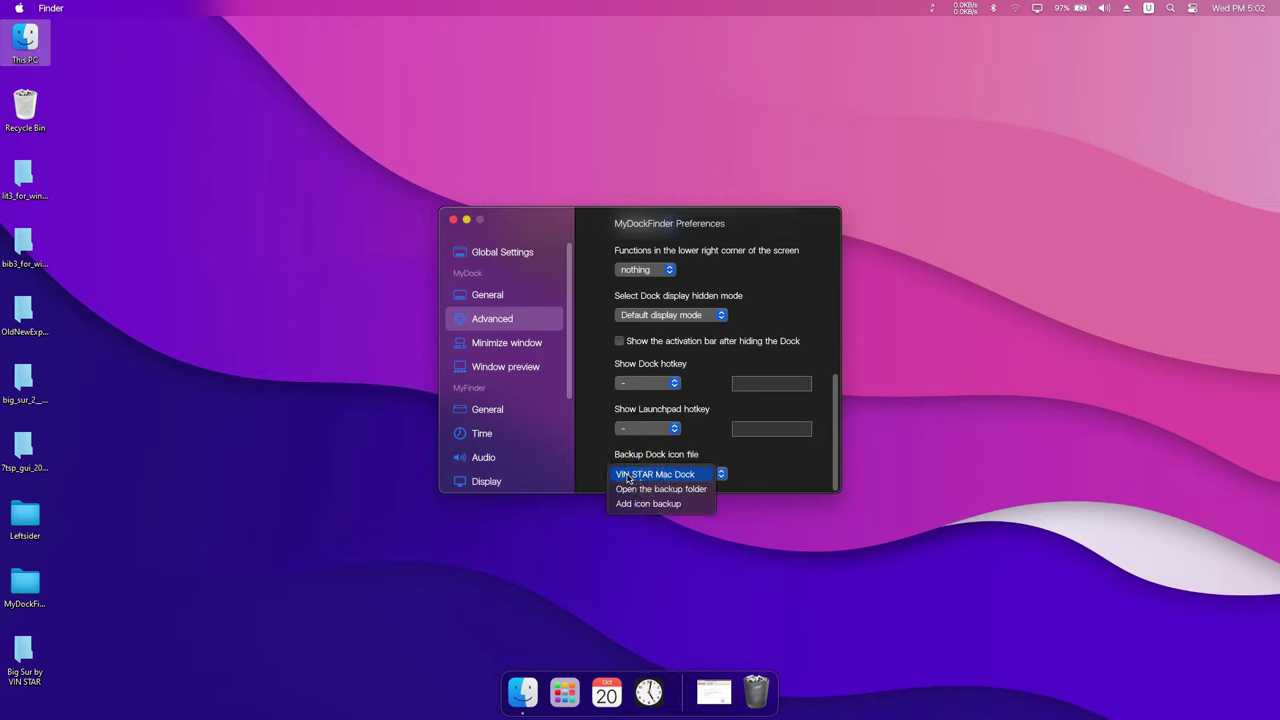
left_click(680, 476)
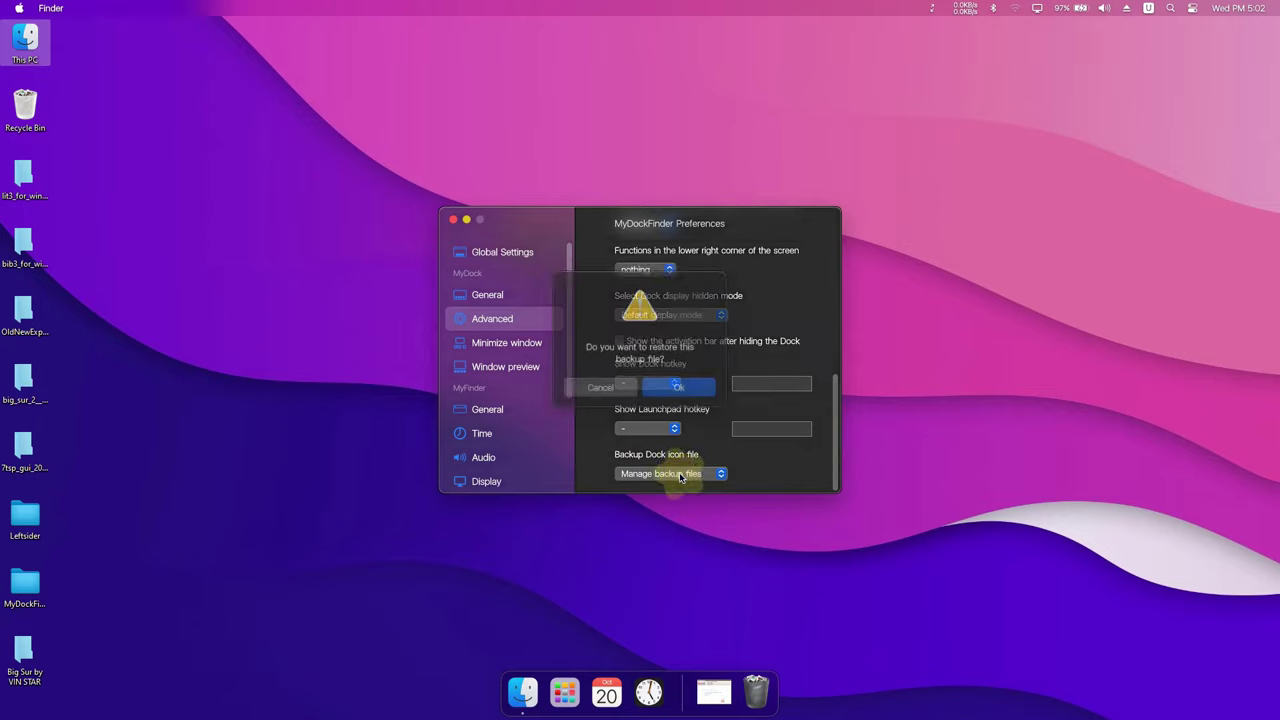
left_click(677, 398)
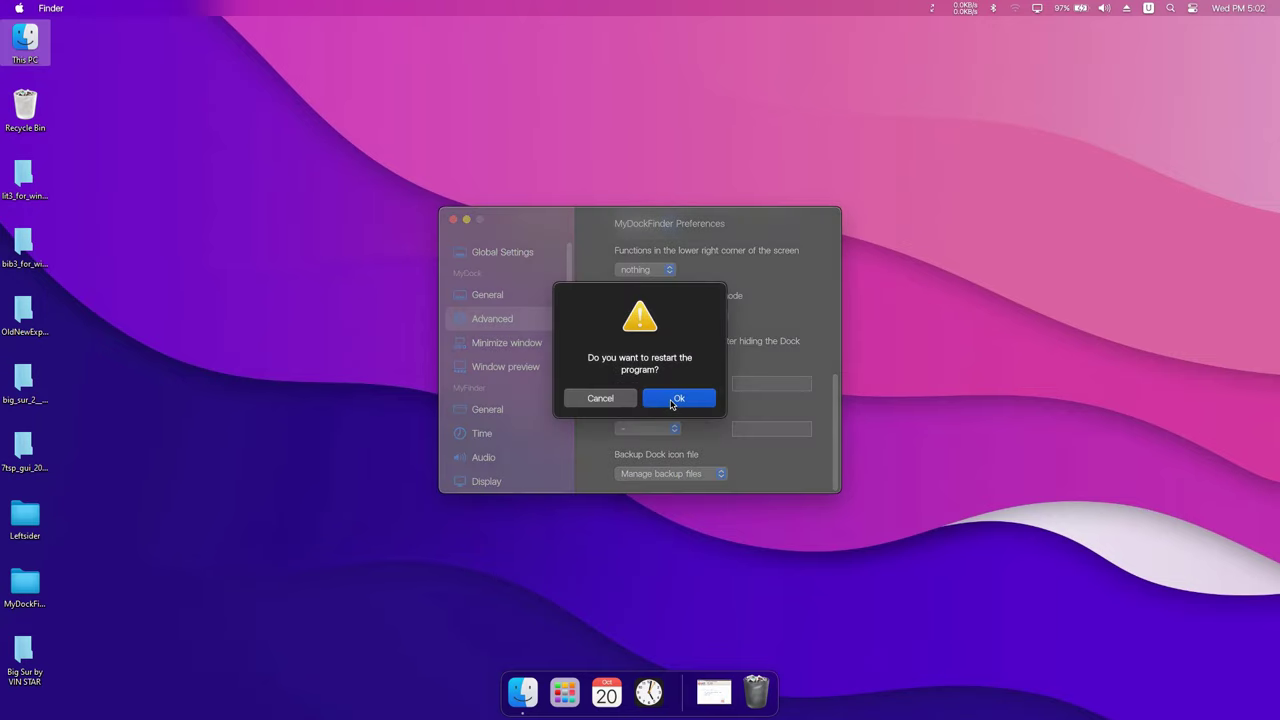
left_click(672, 399)
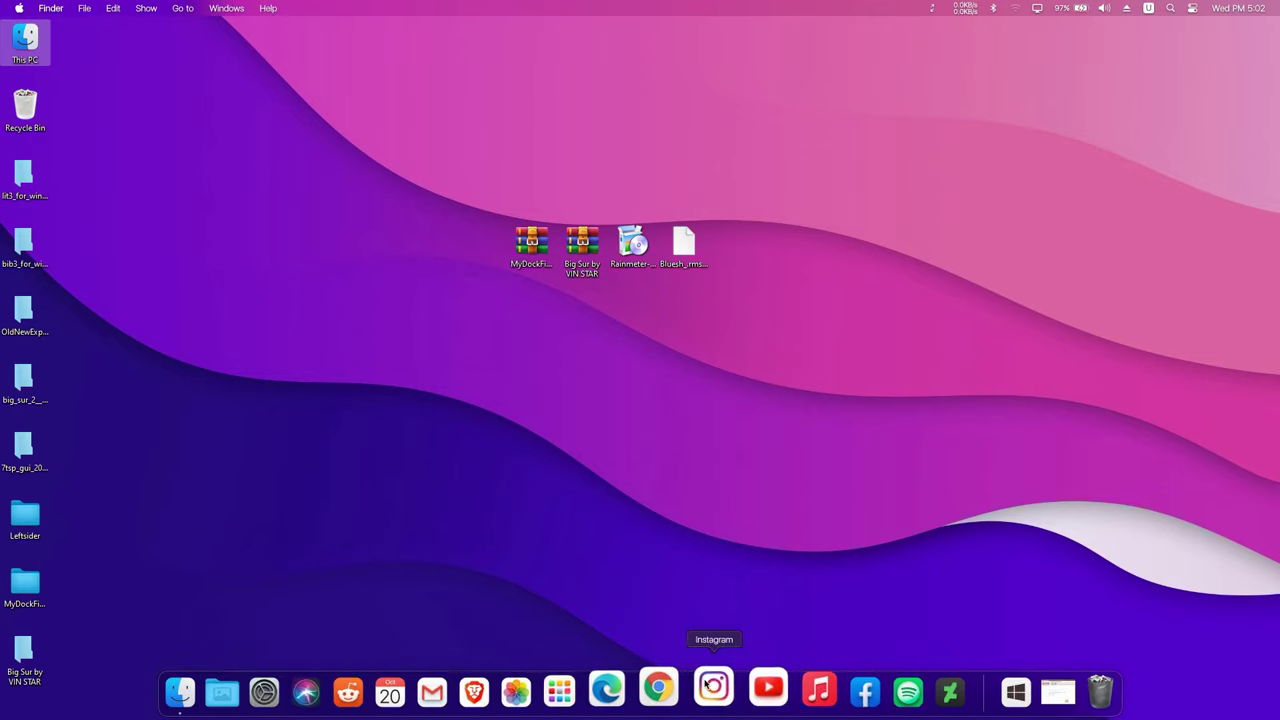
Enable Auto start at boot in the Global Settings of the MyDockFinder preferences.
right_click(955, 684)
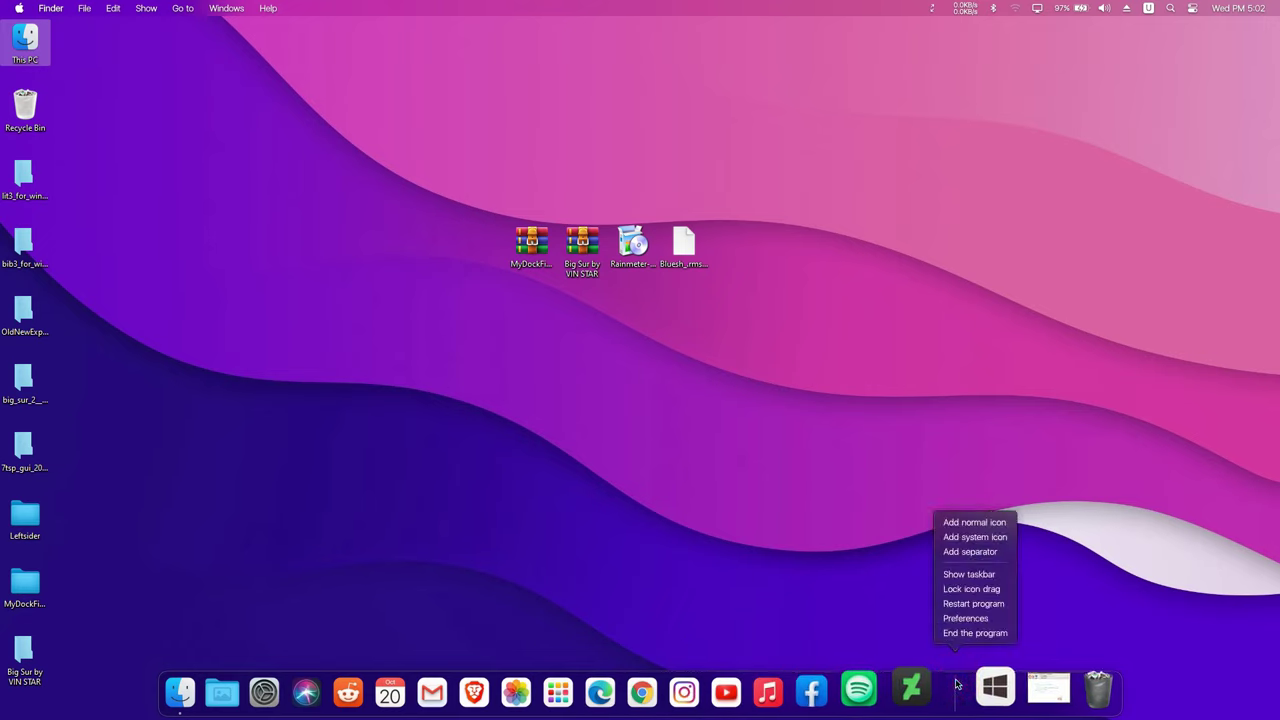
left_click(965, 618)
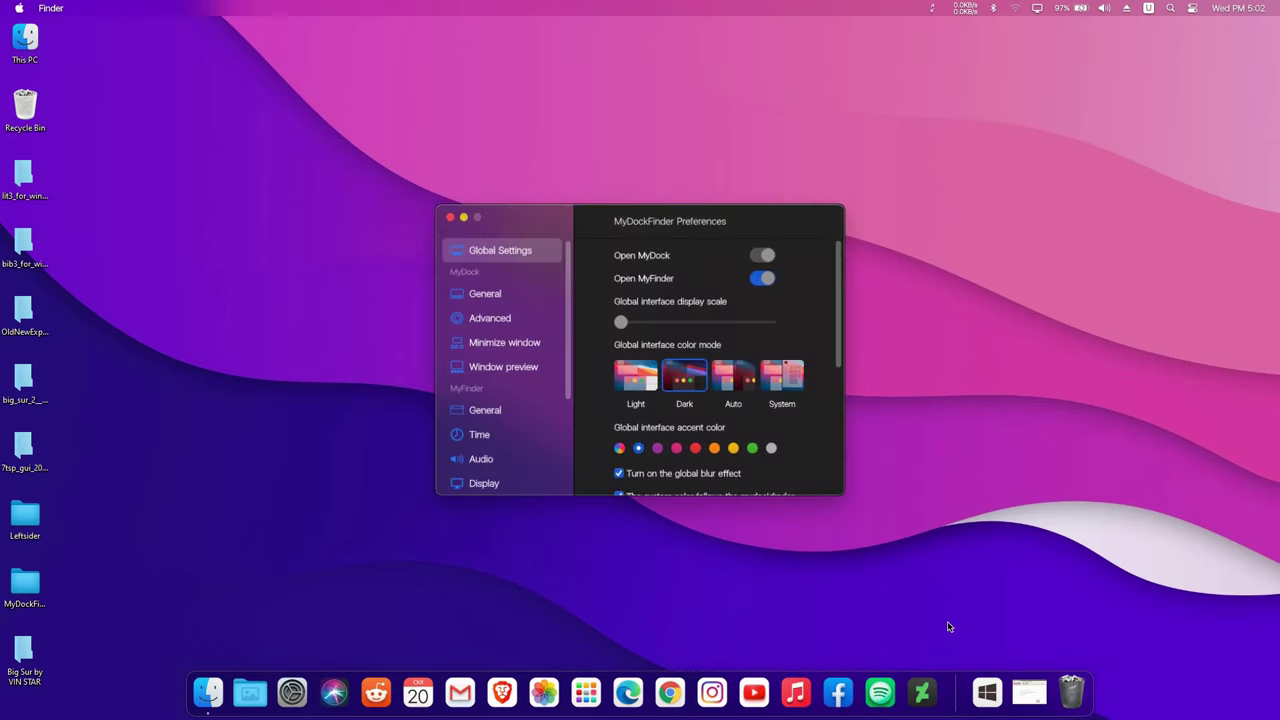
scroll(680, 447, "down", 5)
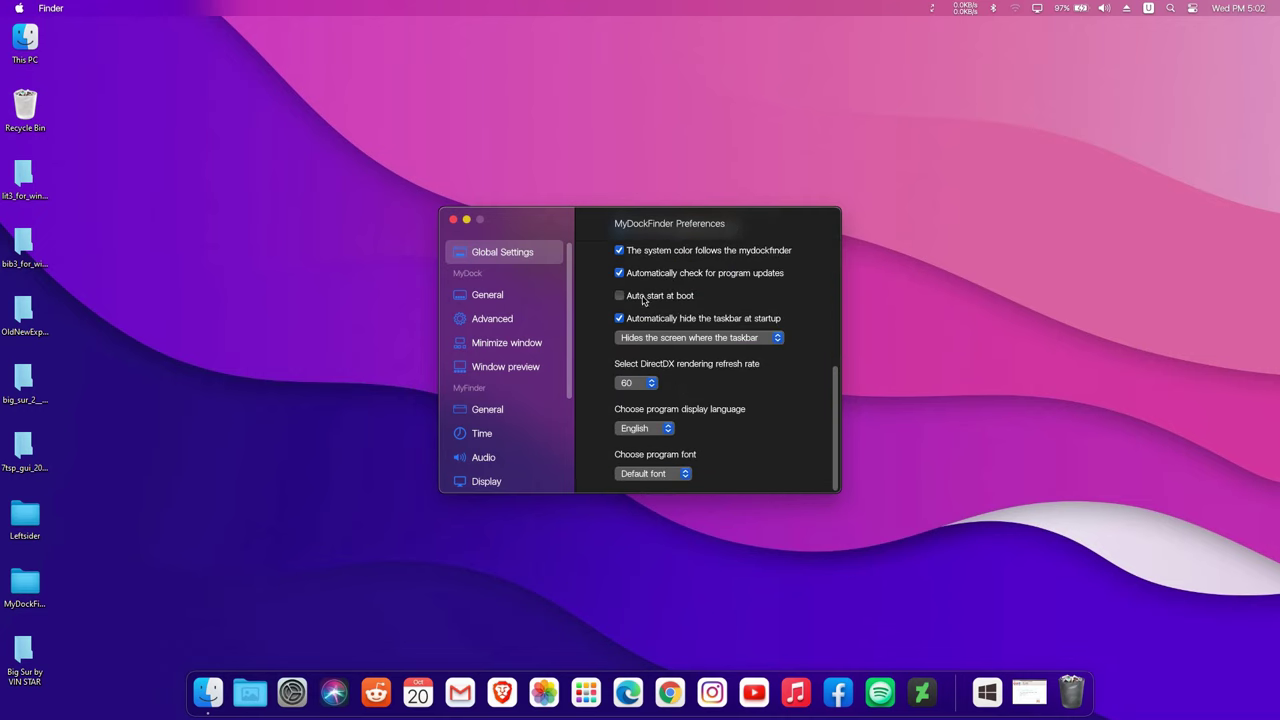
left_click(620, 297)
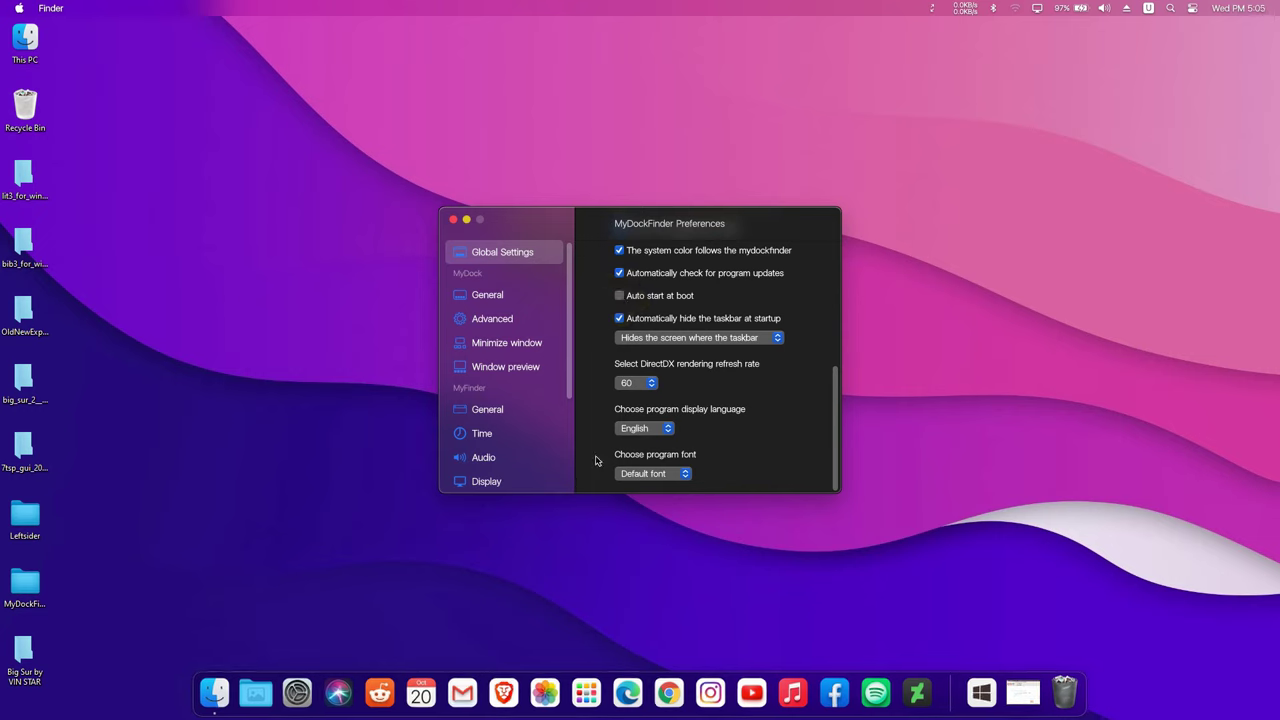
Try the Light global interface color mode and switch back to Dark.
scroll(671, 333, "up", 5)
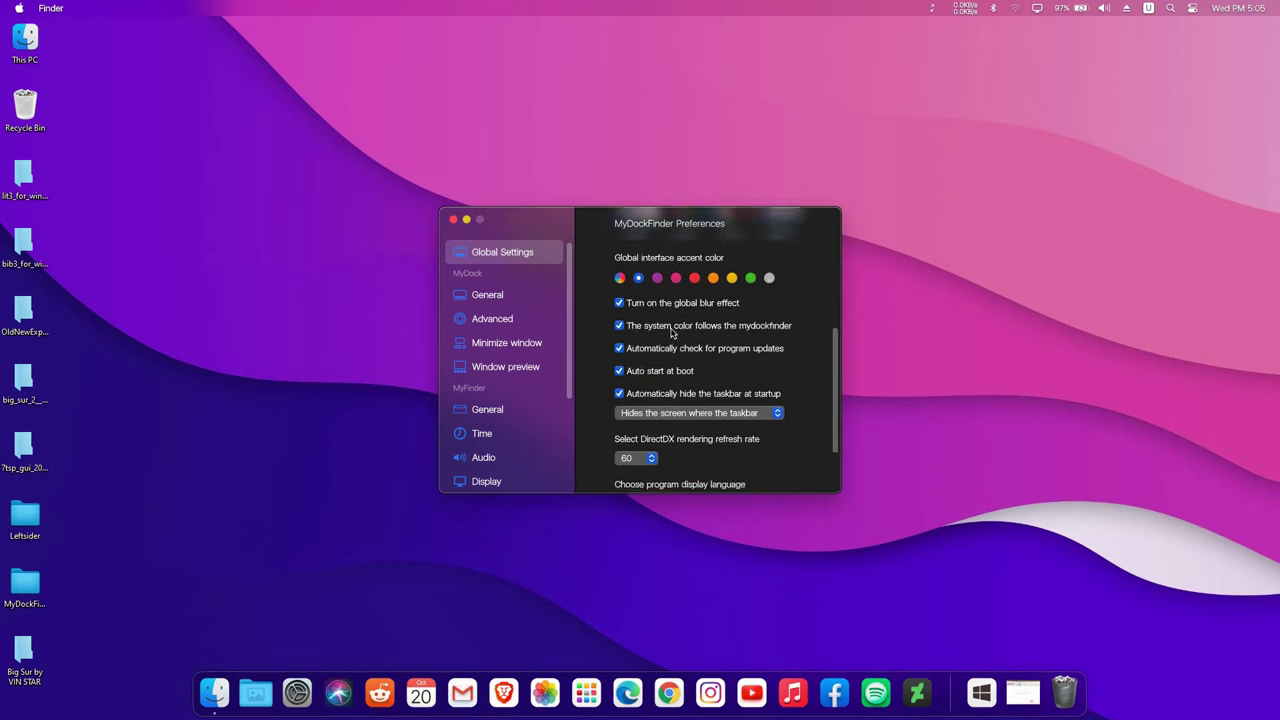
left_click(633, 305)
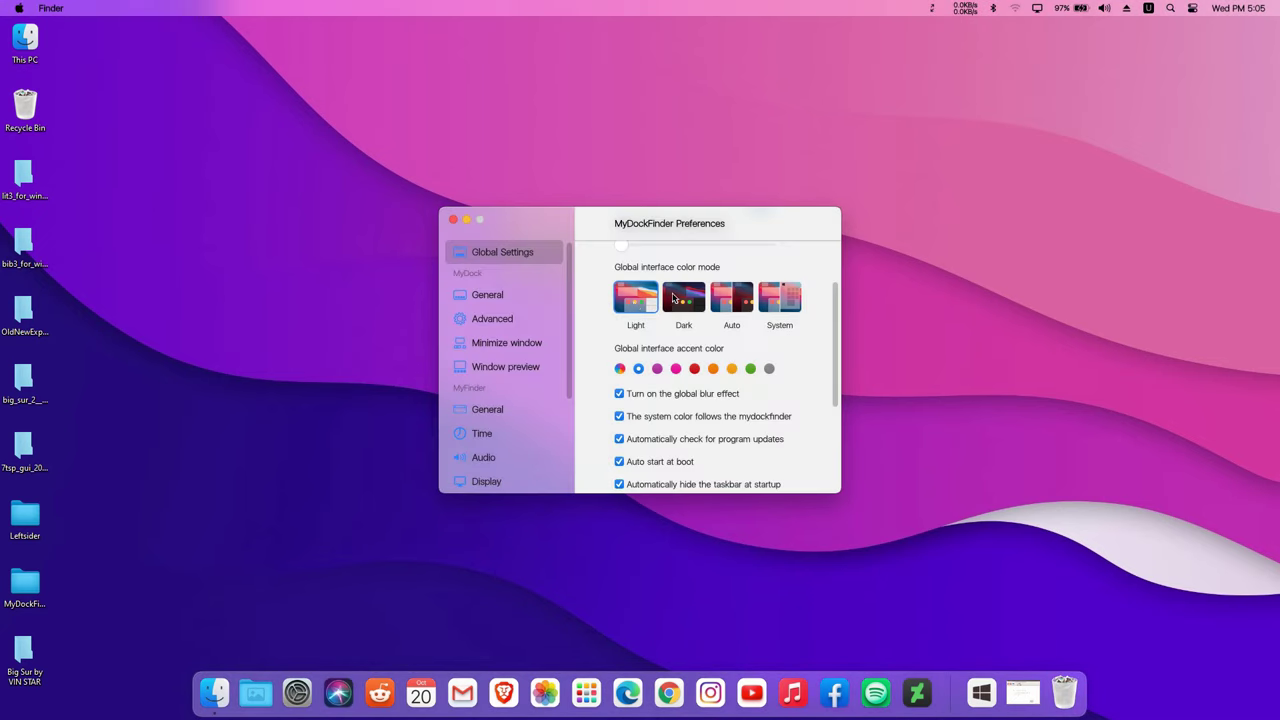
left_click(673, 298)
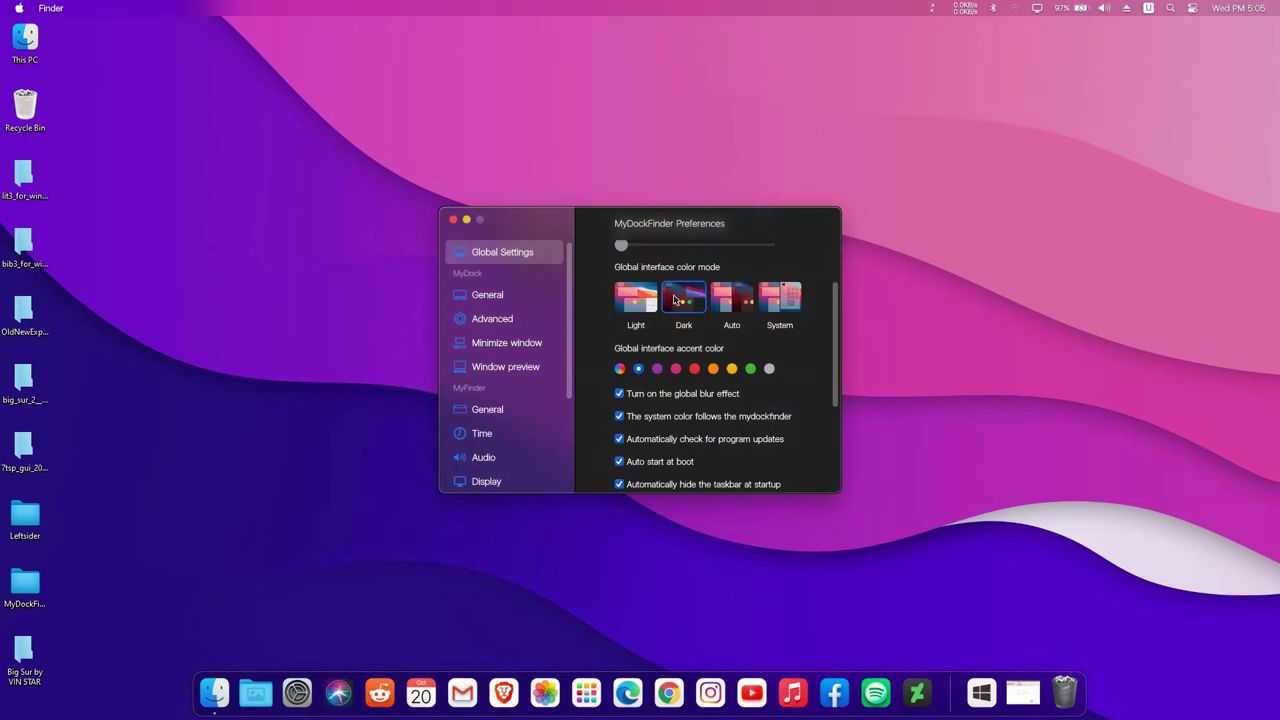
Open the MyDock Advanced settings and check how the dock behaves over a maximized This PC window.
left_click(514, 325)
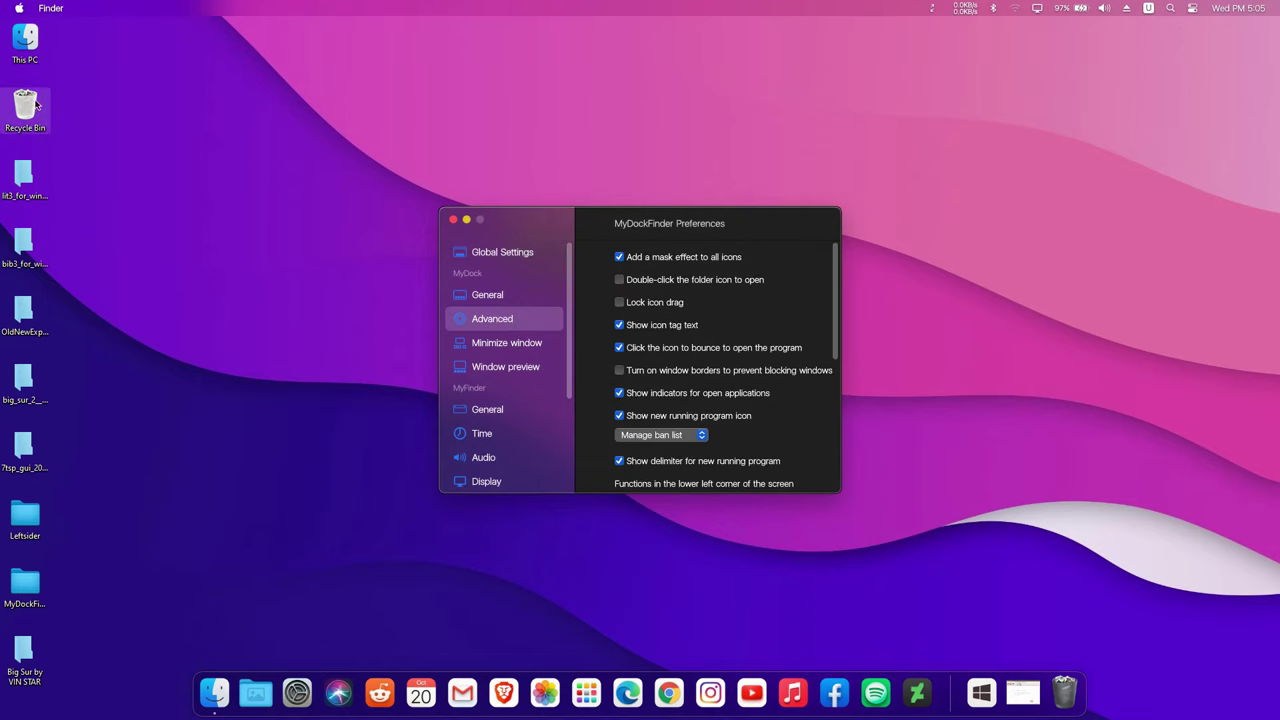
double_click(39, 53)
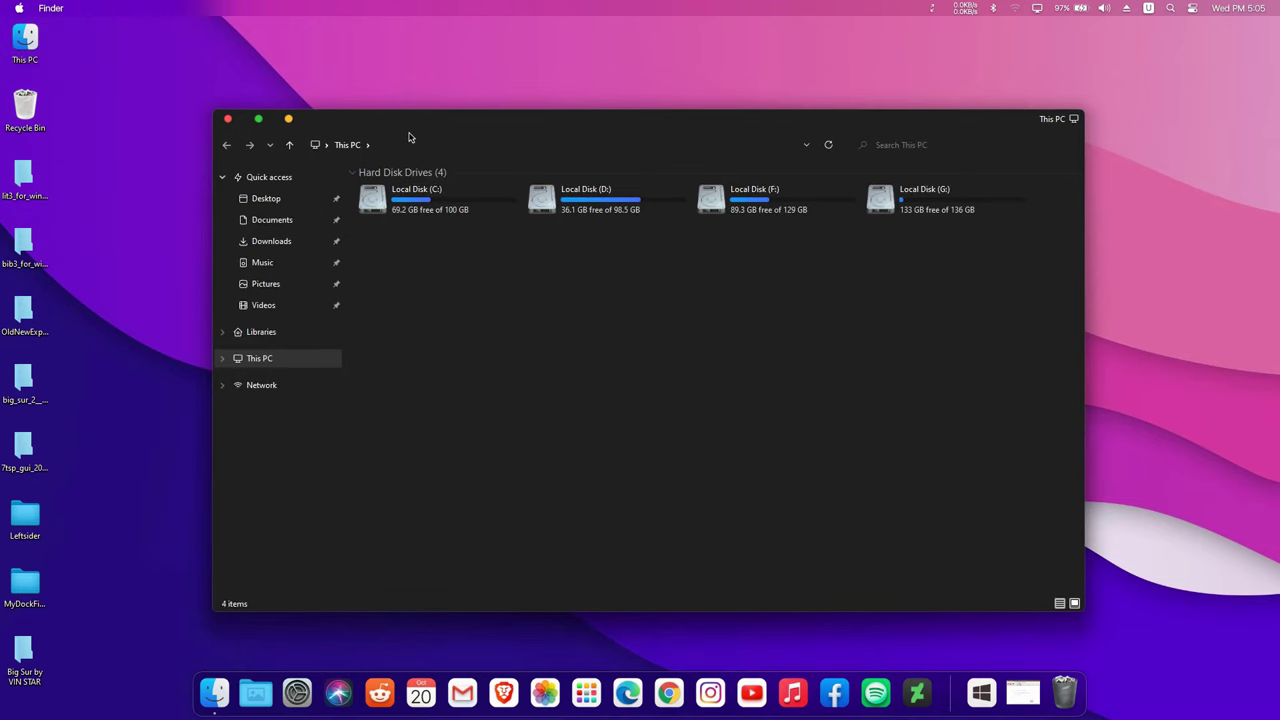
double_click(507, 126)
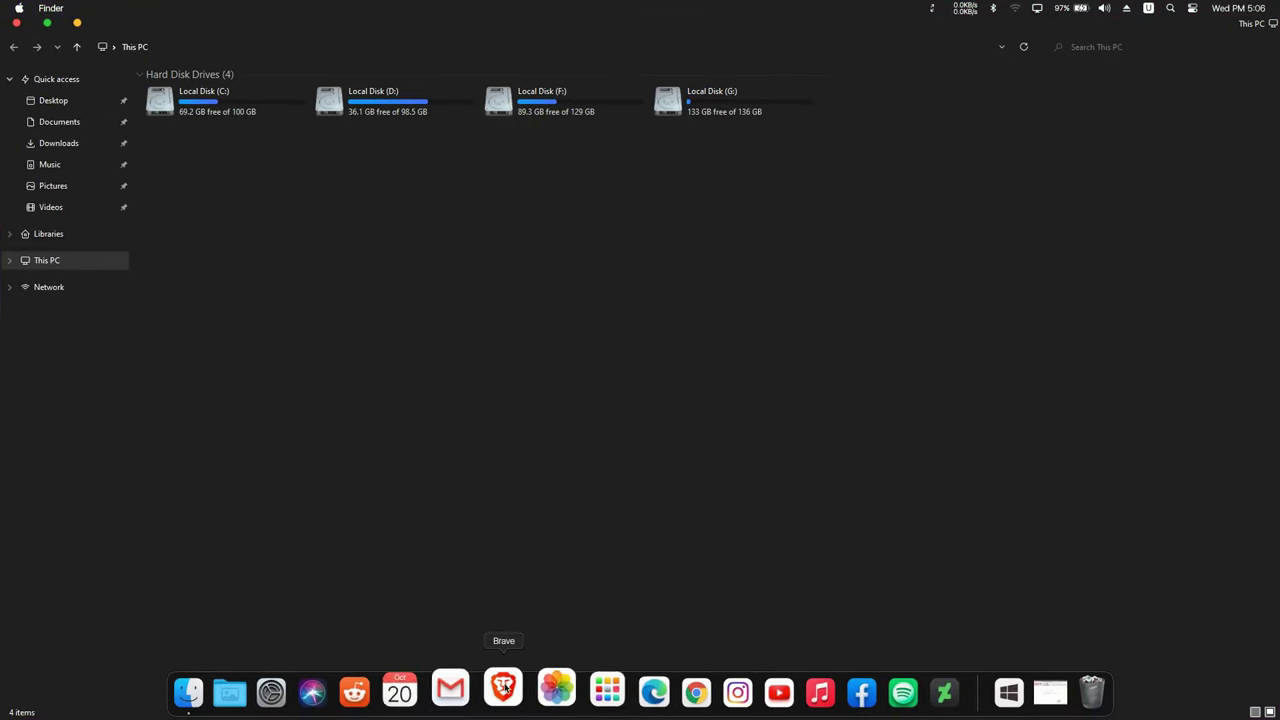
double_click(677, 23)
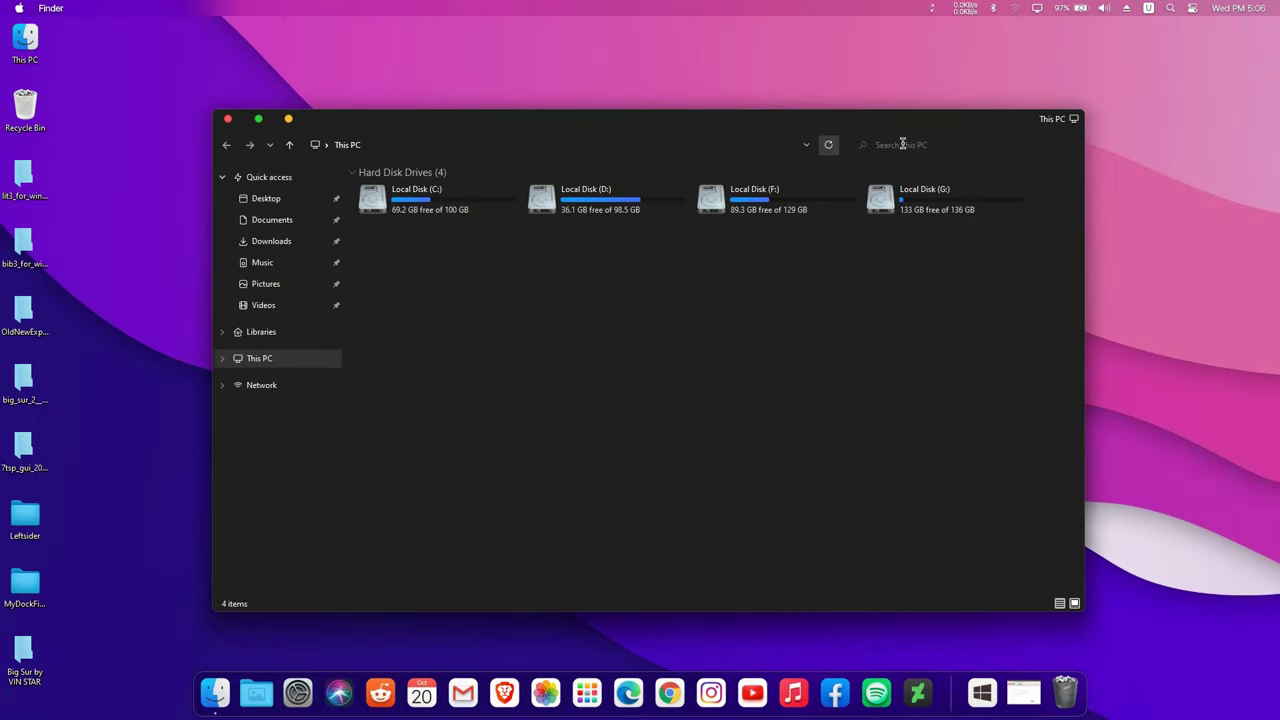
left_click(228, 119)
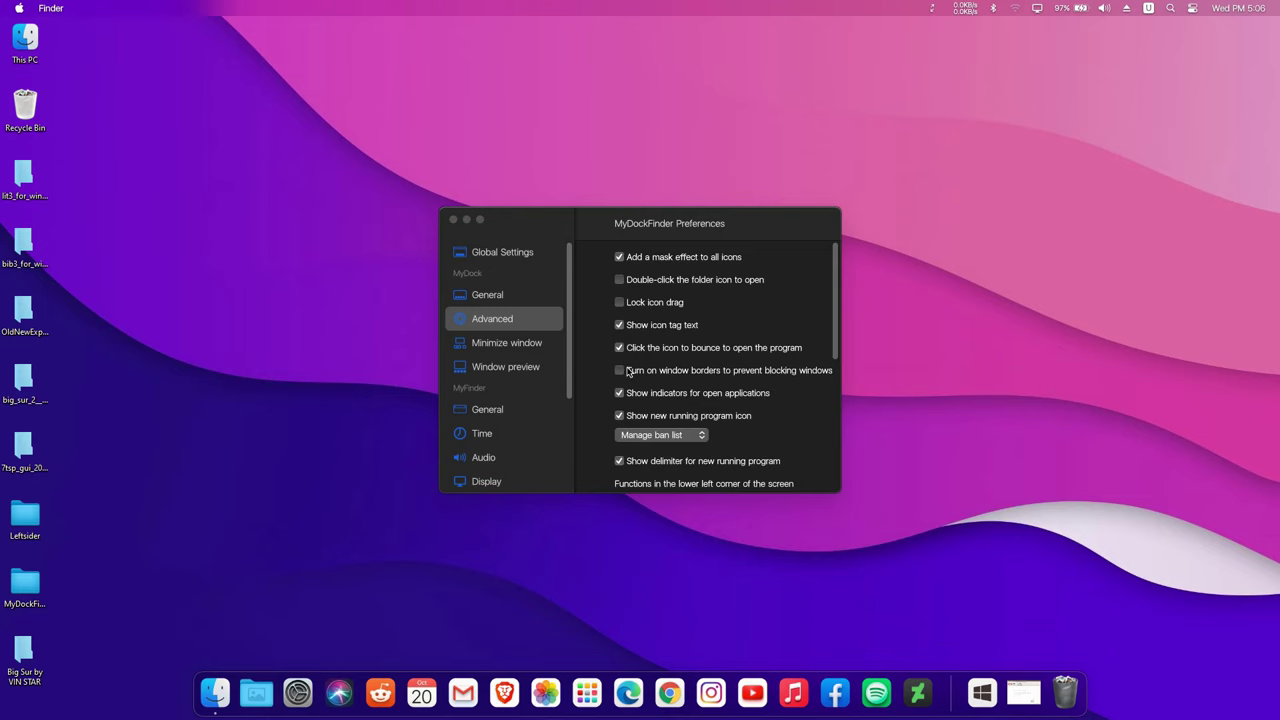
Try the window borders option for preventing blocked windows with This PC maximized, and switch the option back off.
left_click(620, 372)
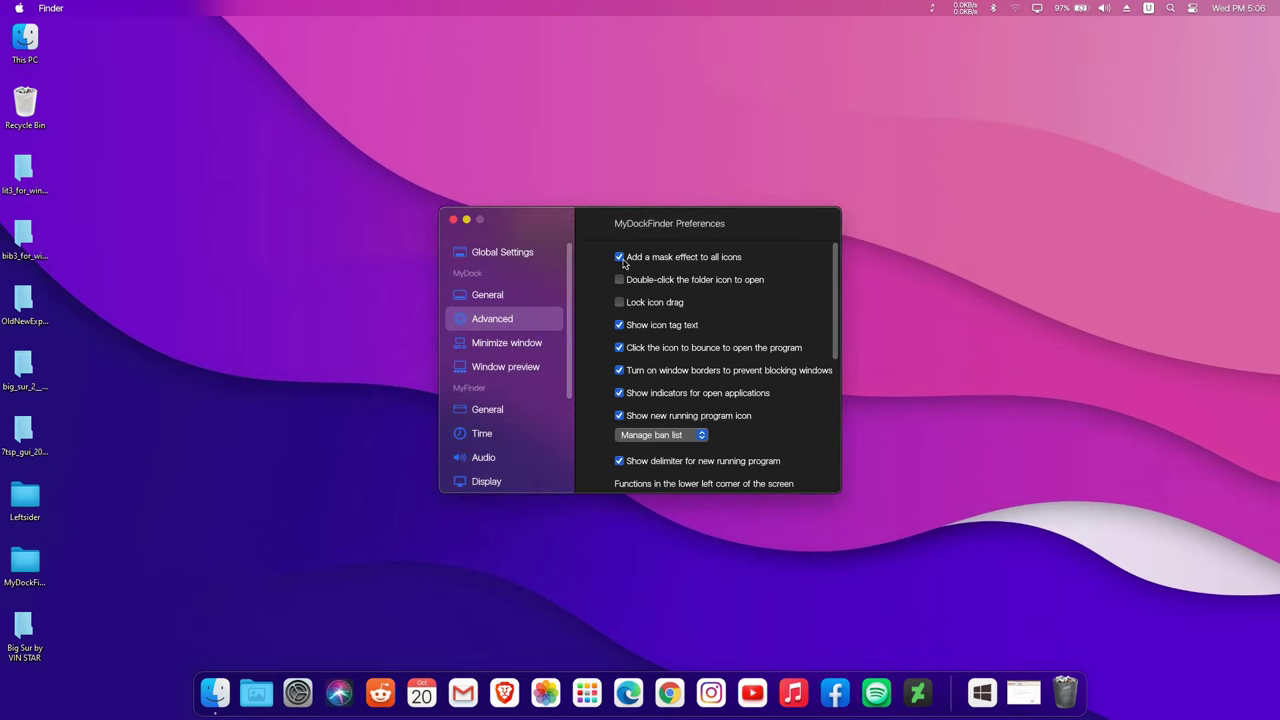
double_click(25, 38)
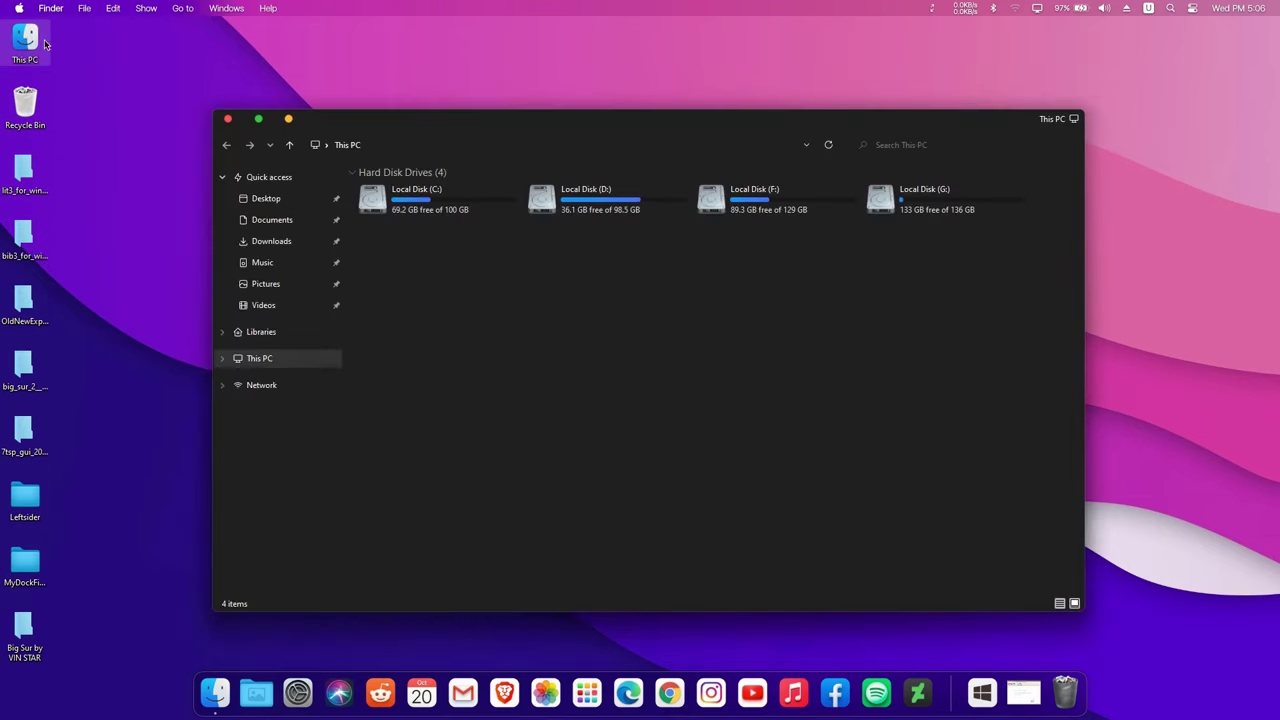
double_click(466, 123)
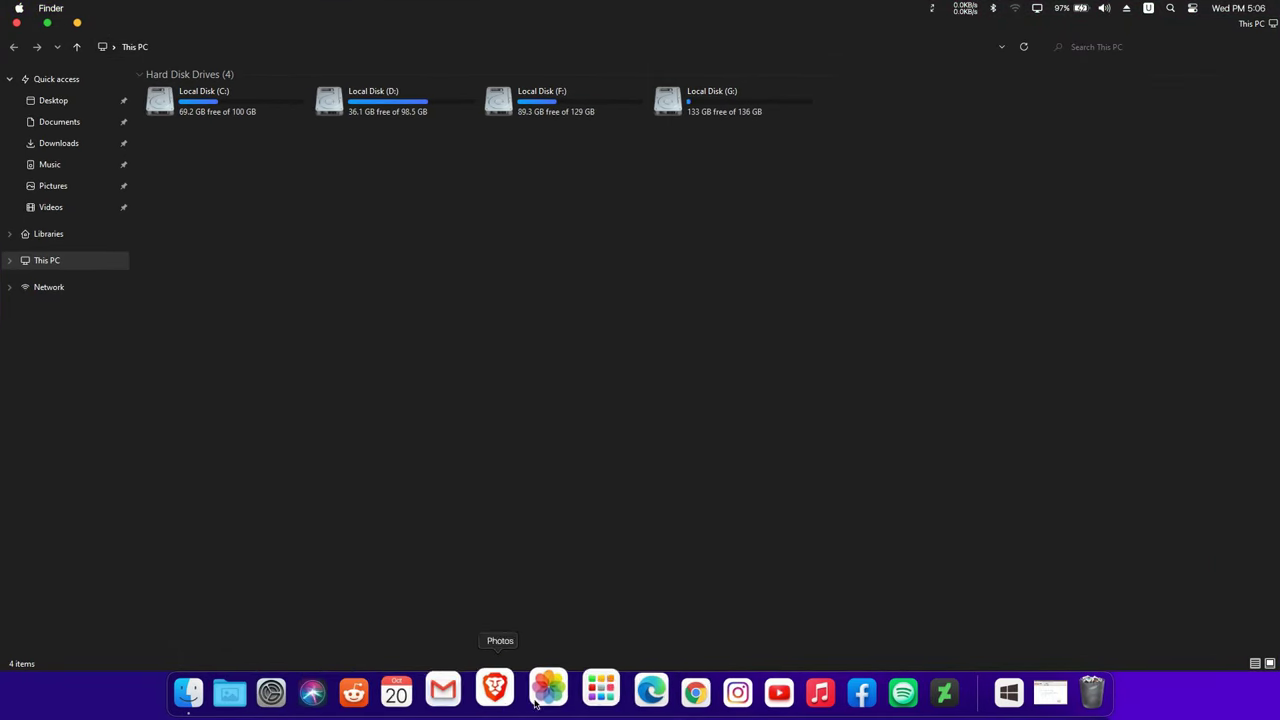
double_click(648, 20)
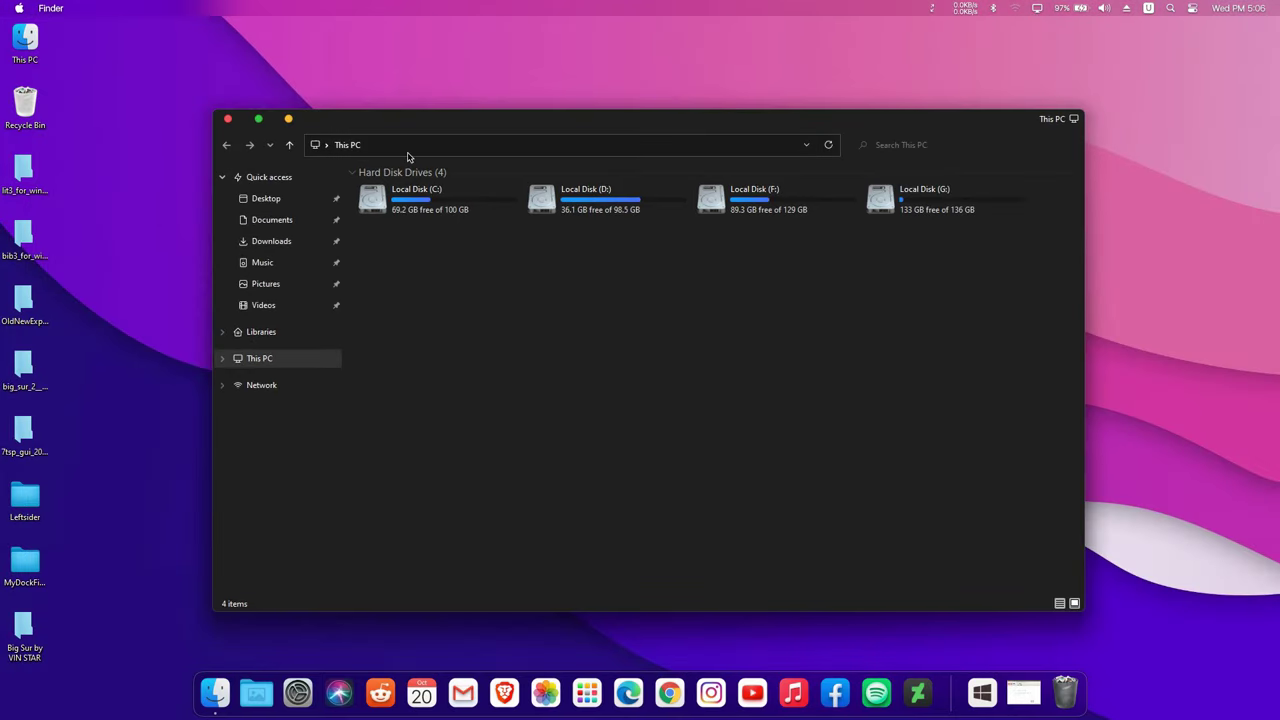
left_click(227, 119)
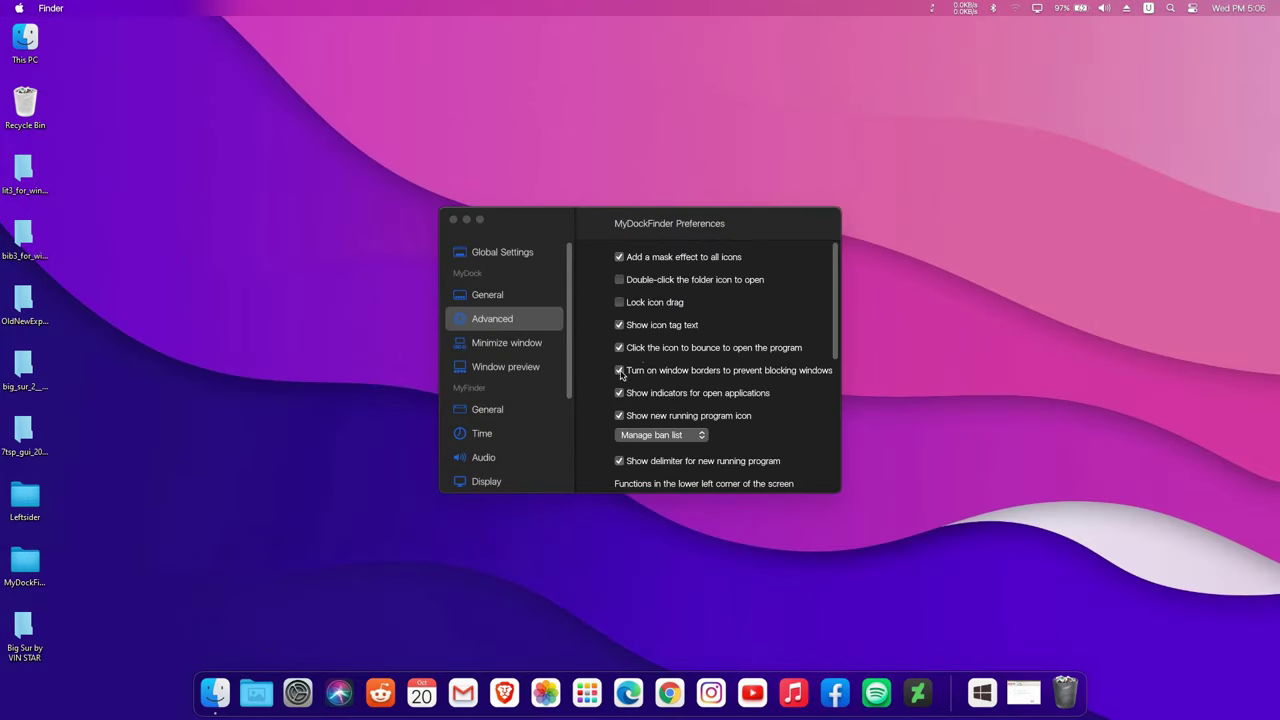
left_click(619, 371)
Enable showing the activation bar after hiding the Dock and test revealing the dock over a maximized This PC window.
scroll(622, 377, "down", 5)
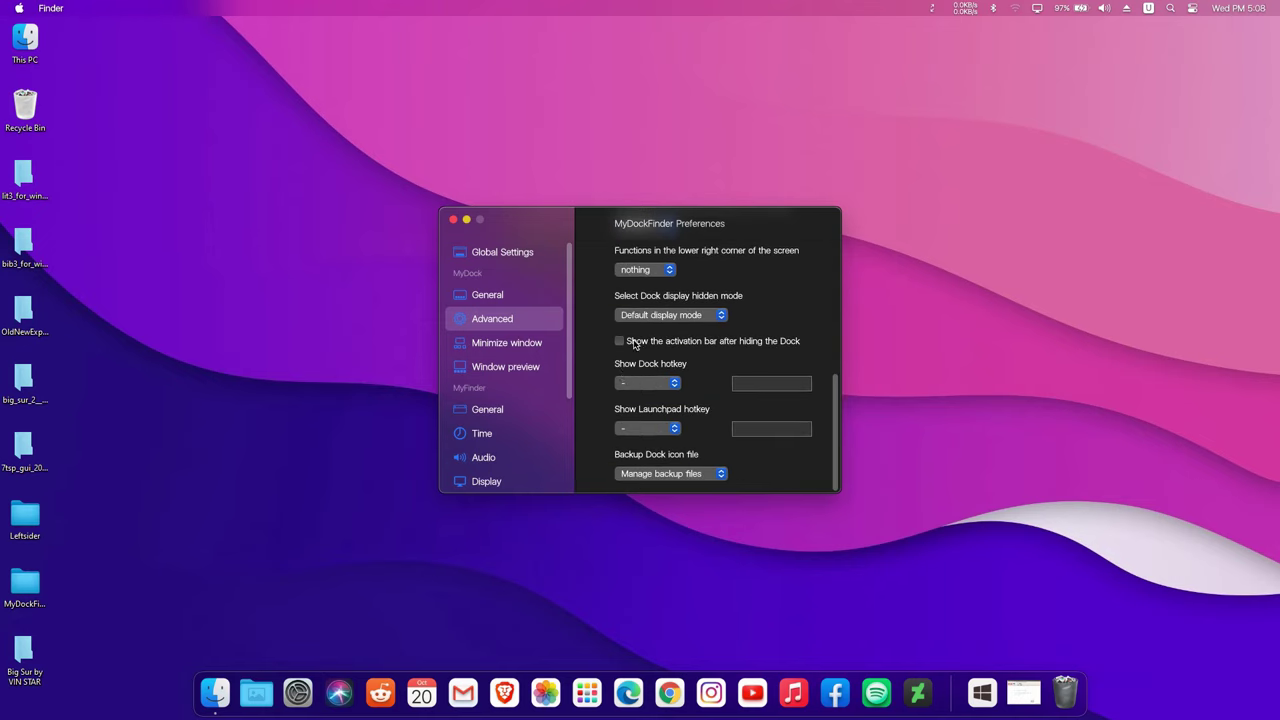
left_click(619, 342)
double_click(40, 60)
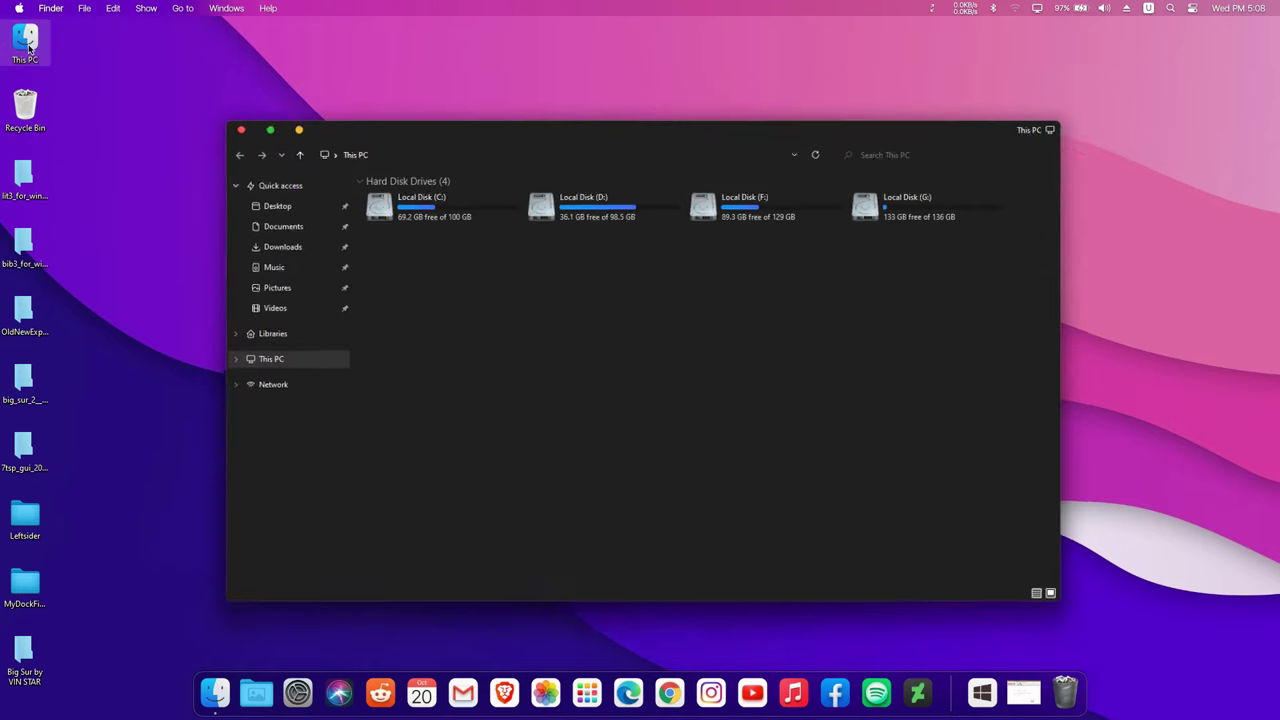
double_click(524, 125)
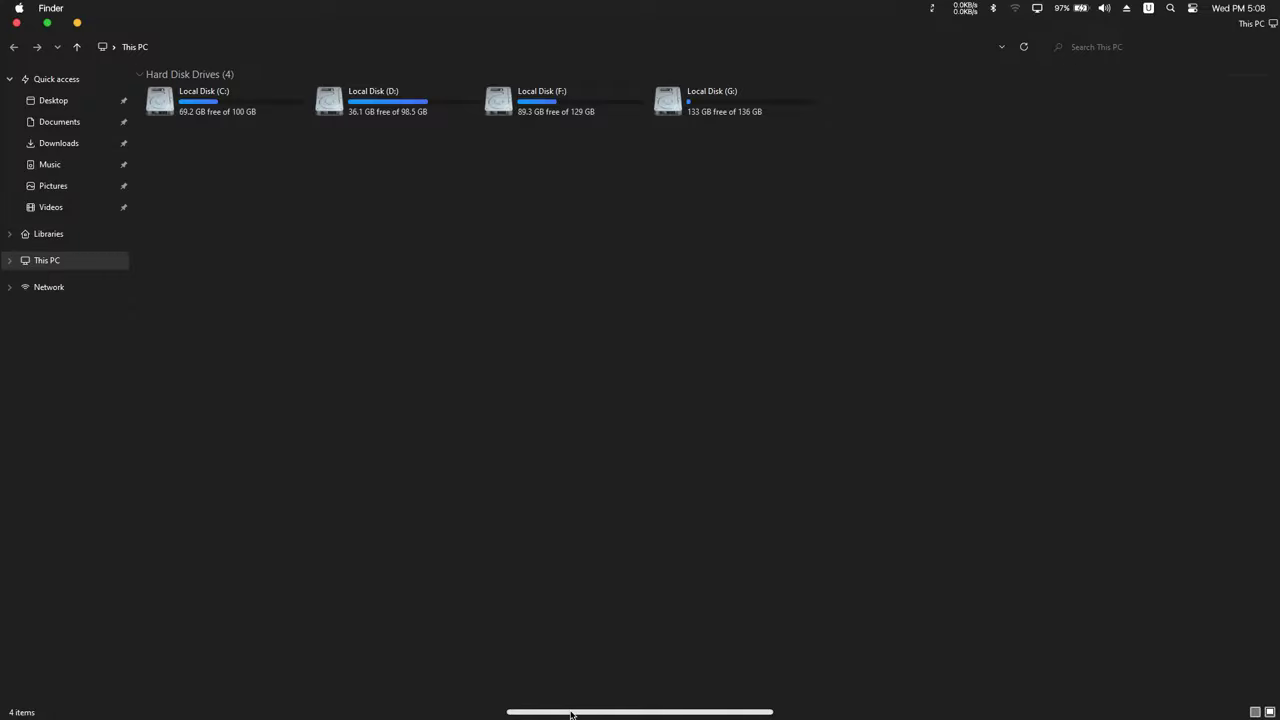
left_click(570, 712)
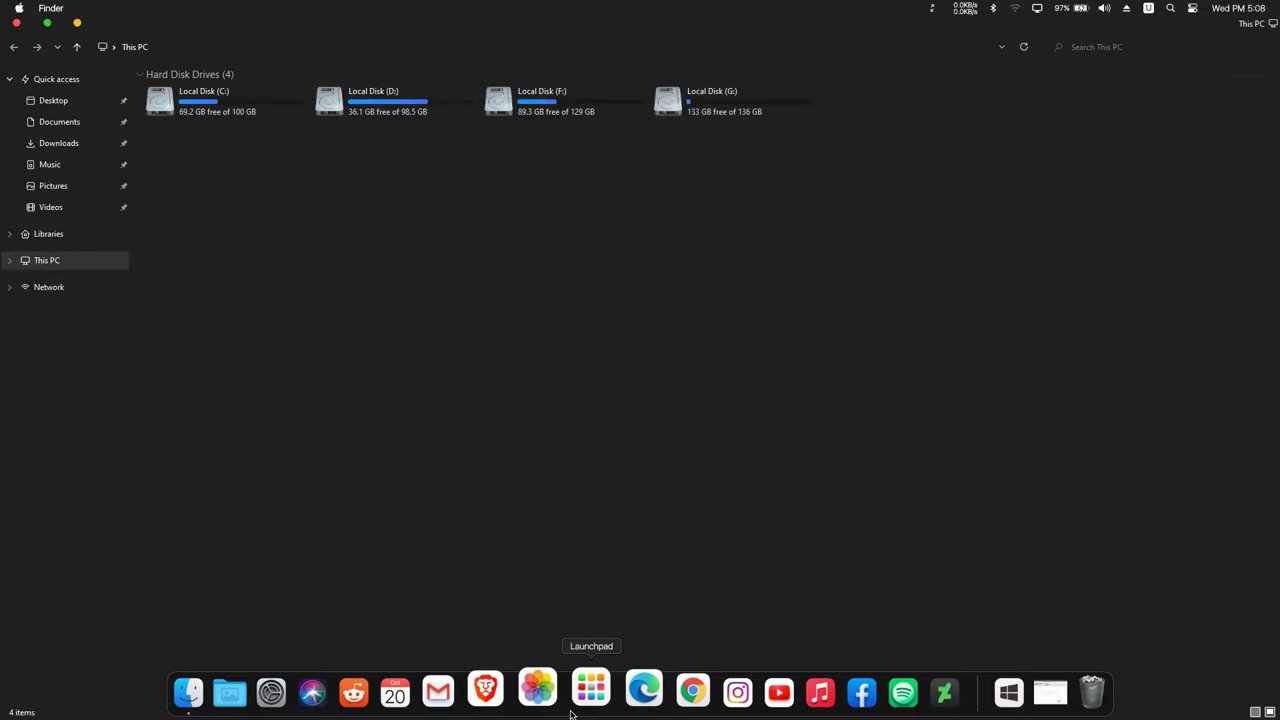
left_click(596, 522)
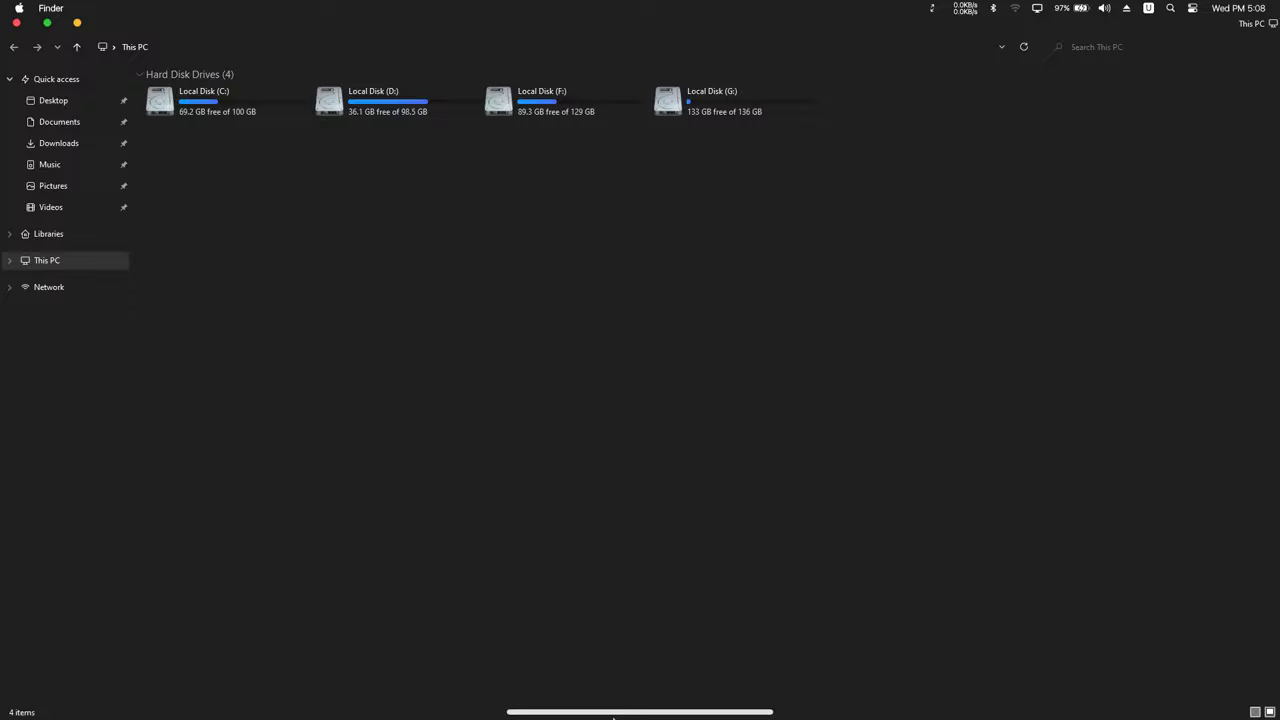
left_click(607, 712)
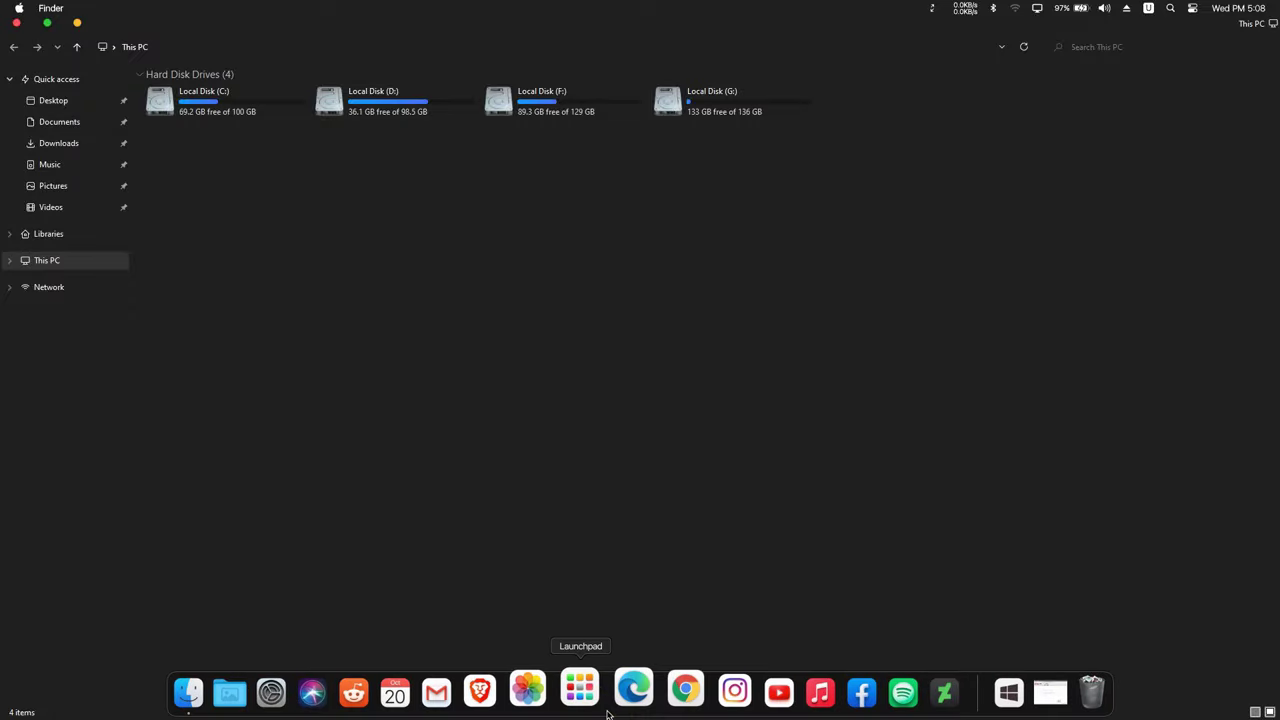
Restore the maximized This PC window to its normal size and close it.
left_click(683, 530)
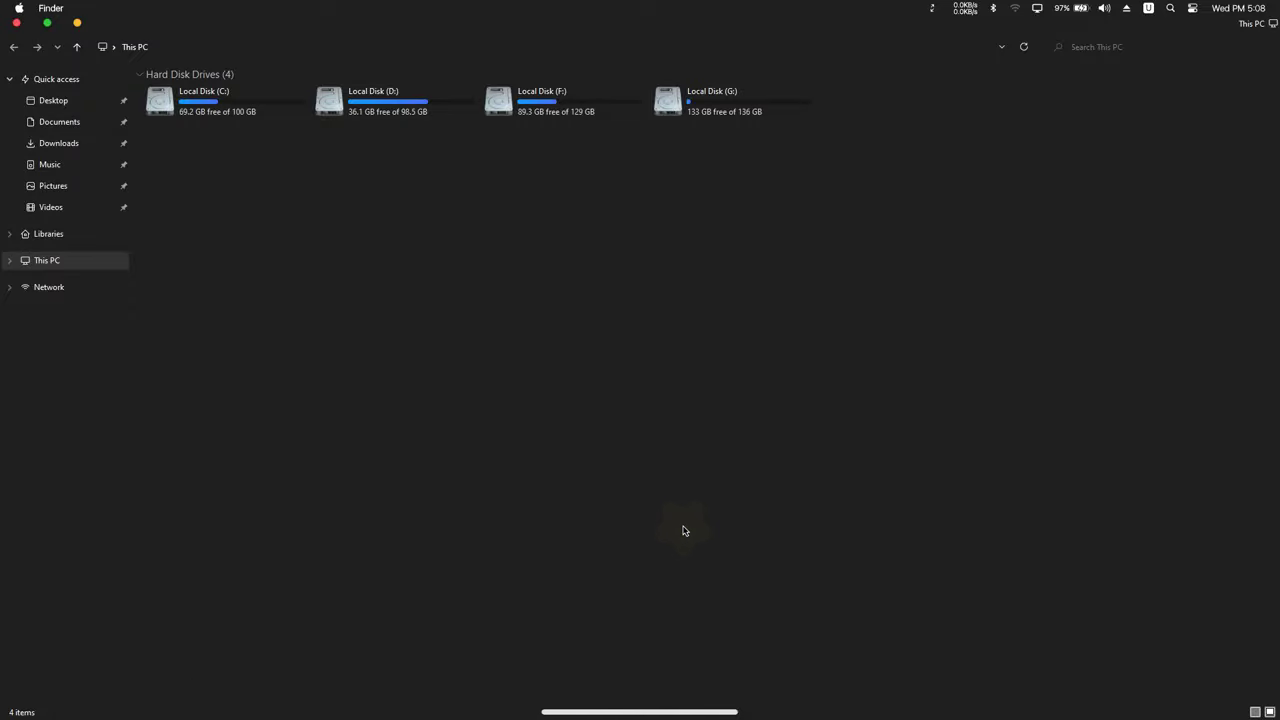
double_click(584, 24)
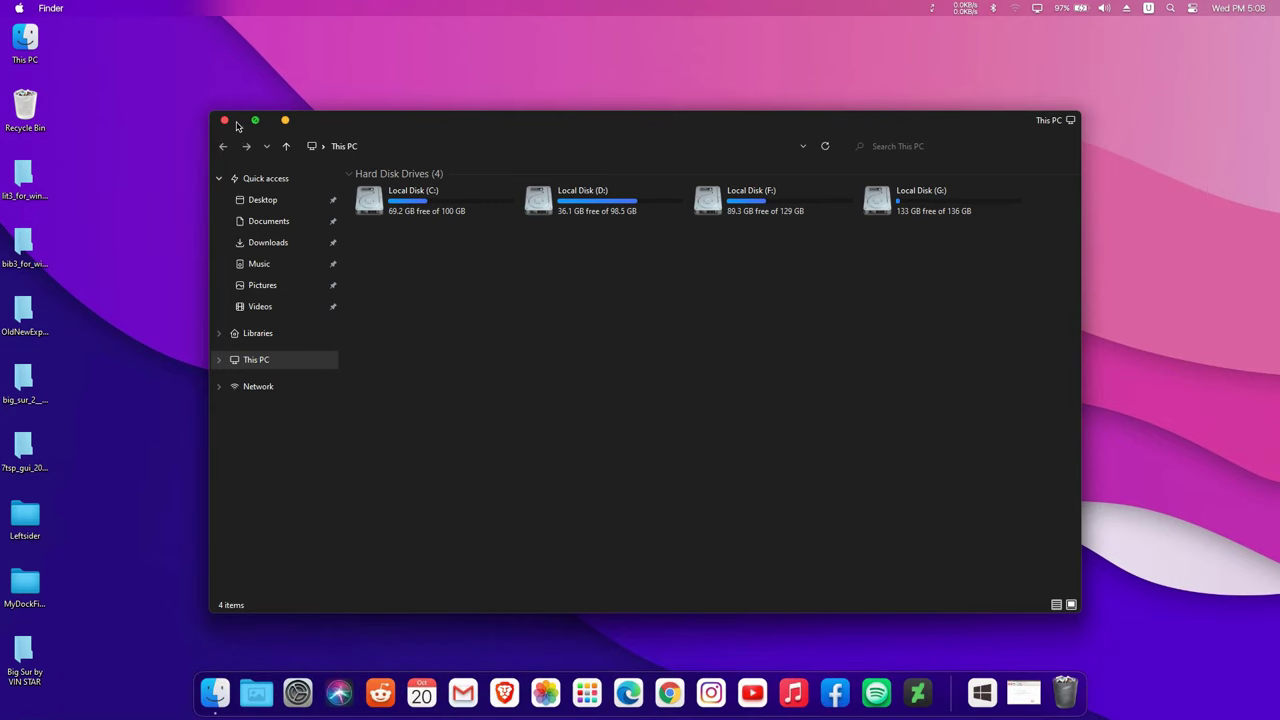
left_click(226, 121)
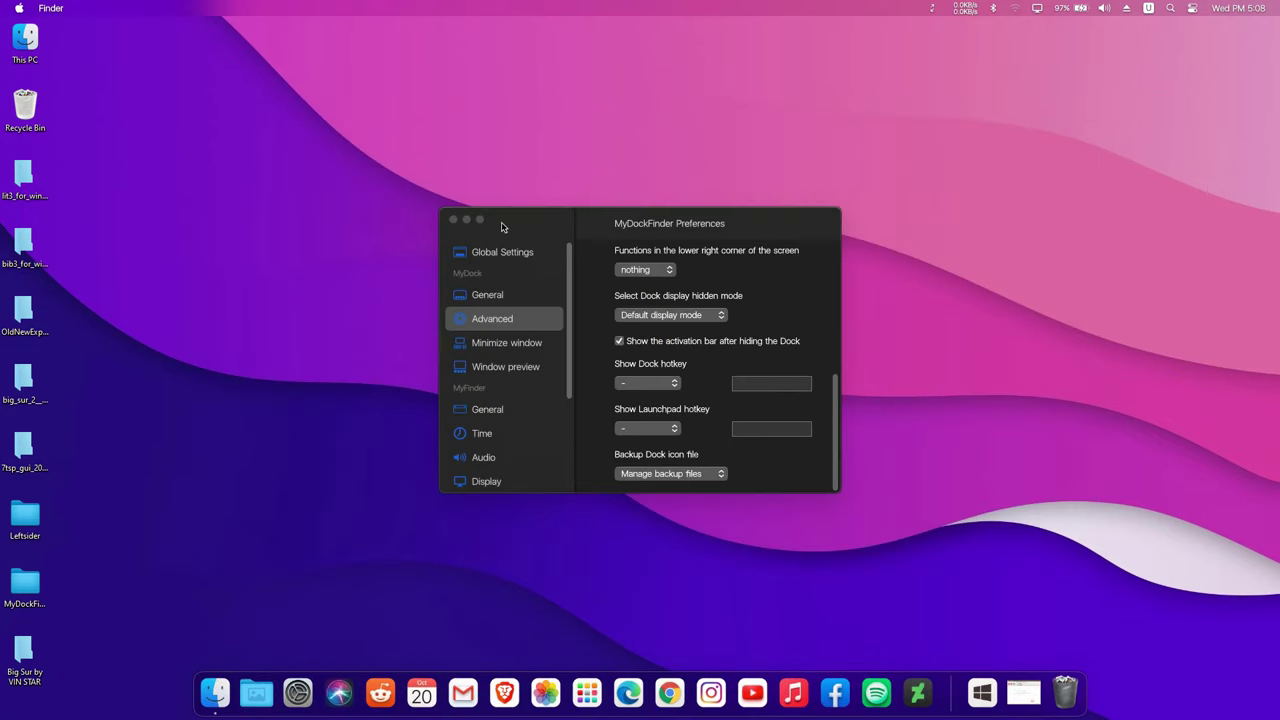
Try the CPU monitor with its different display styles in the Monitor settings, switch it back off and close the preferences.
left_click(505, 224)
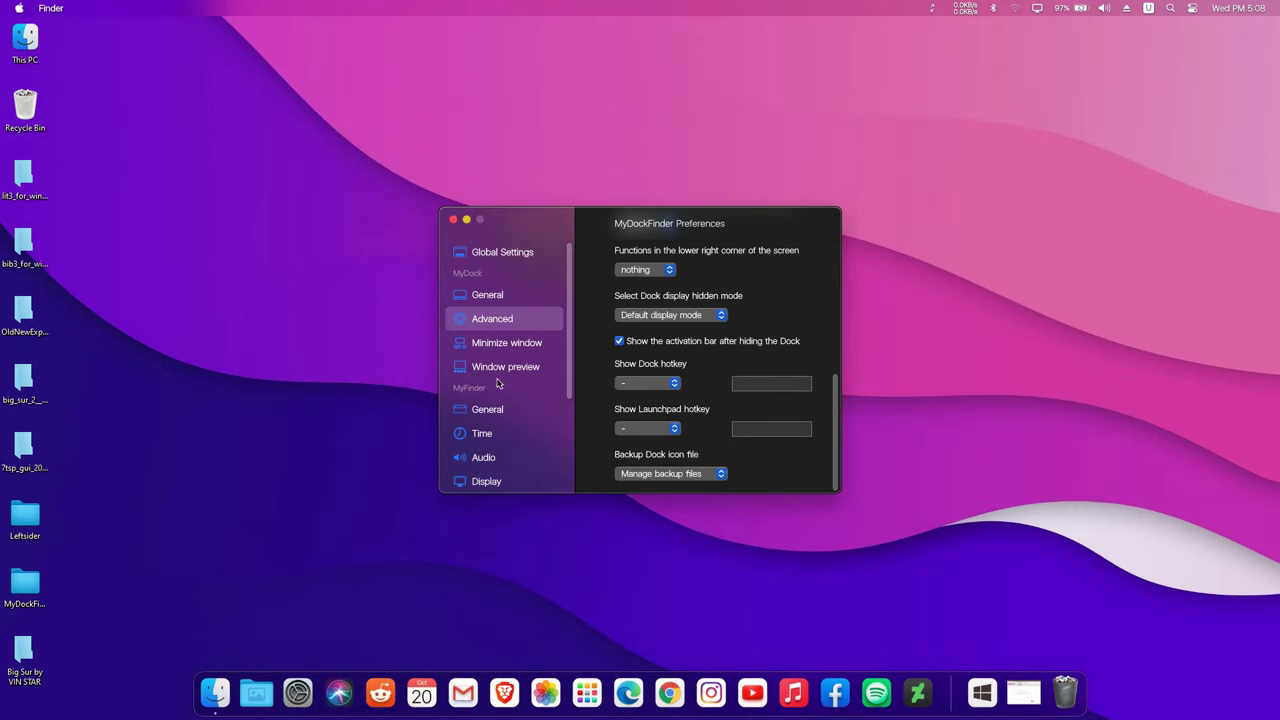
scroll(498, 385, "down", 5)
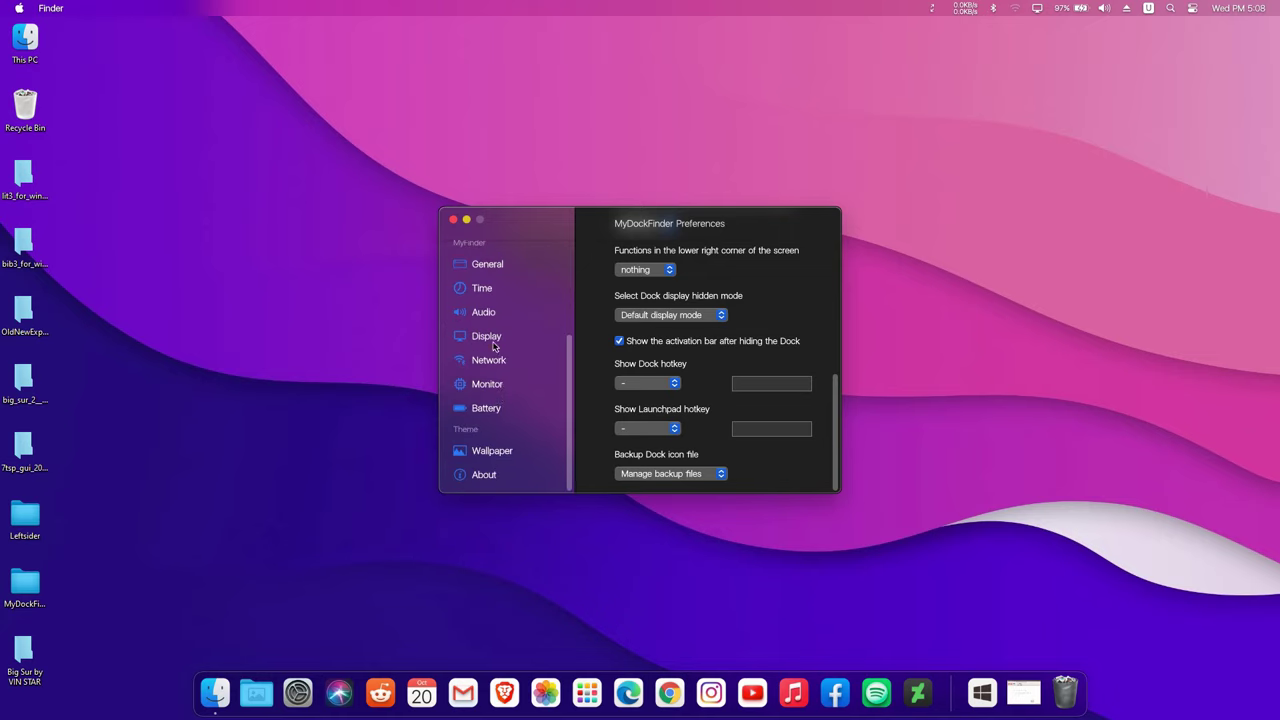
left_click(492, 387)
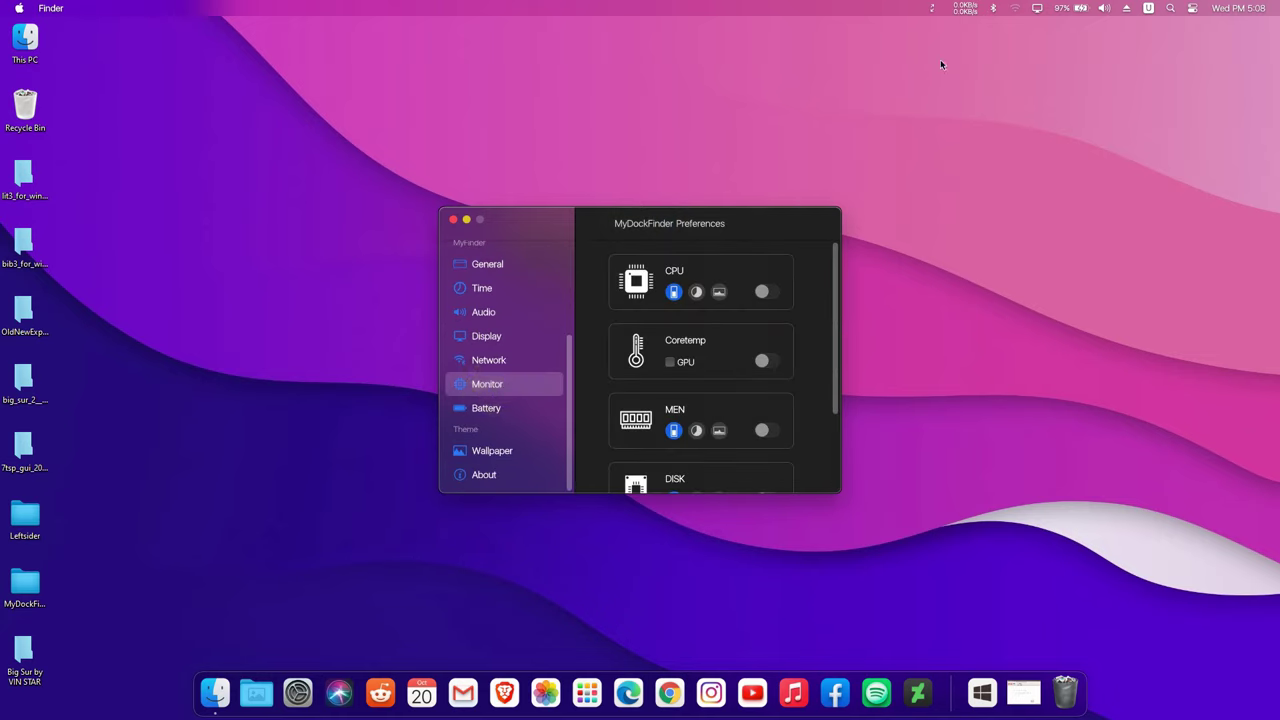
left_click(768, 292)
left_click(698, 293)
left_click(715, 293)
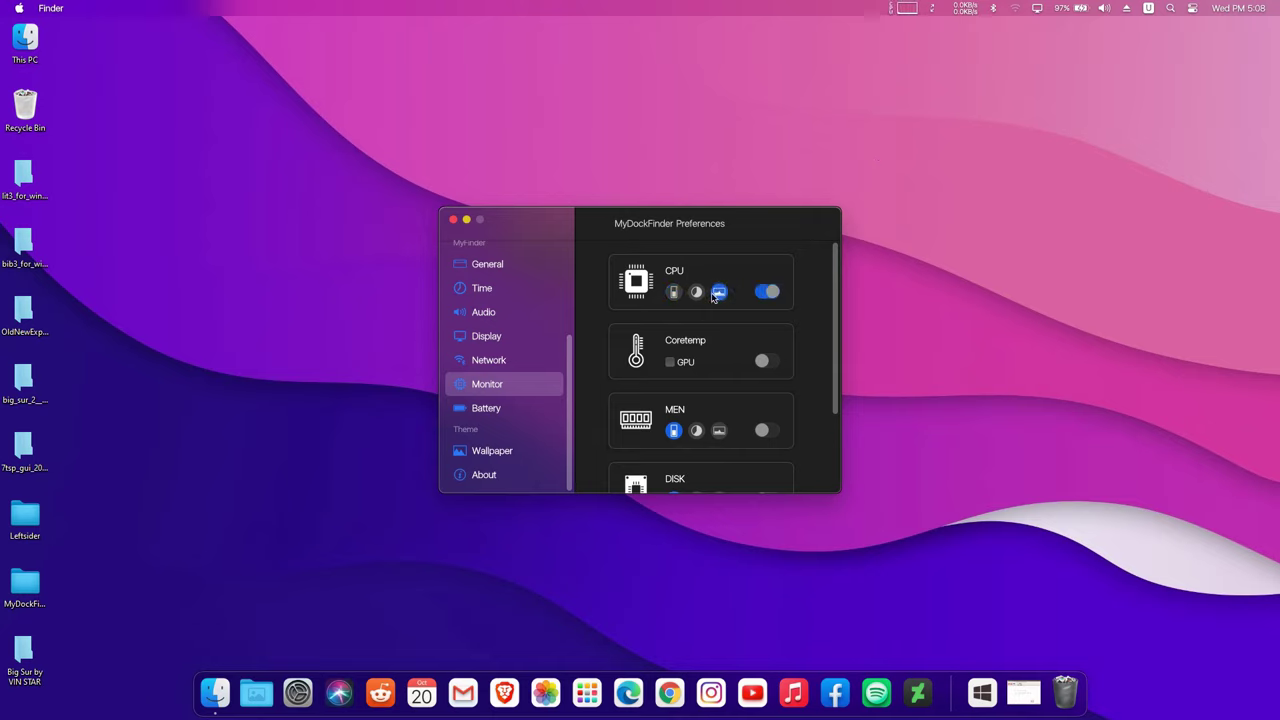
left_click(766, 292)
scroll(770, 295, "down", 3)
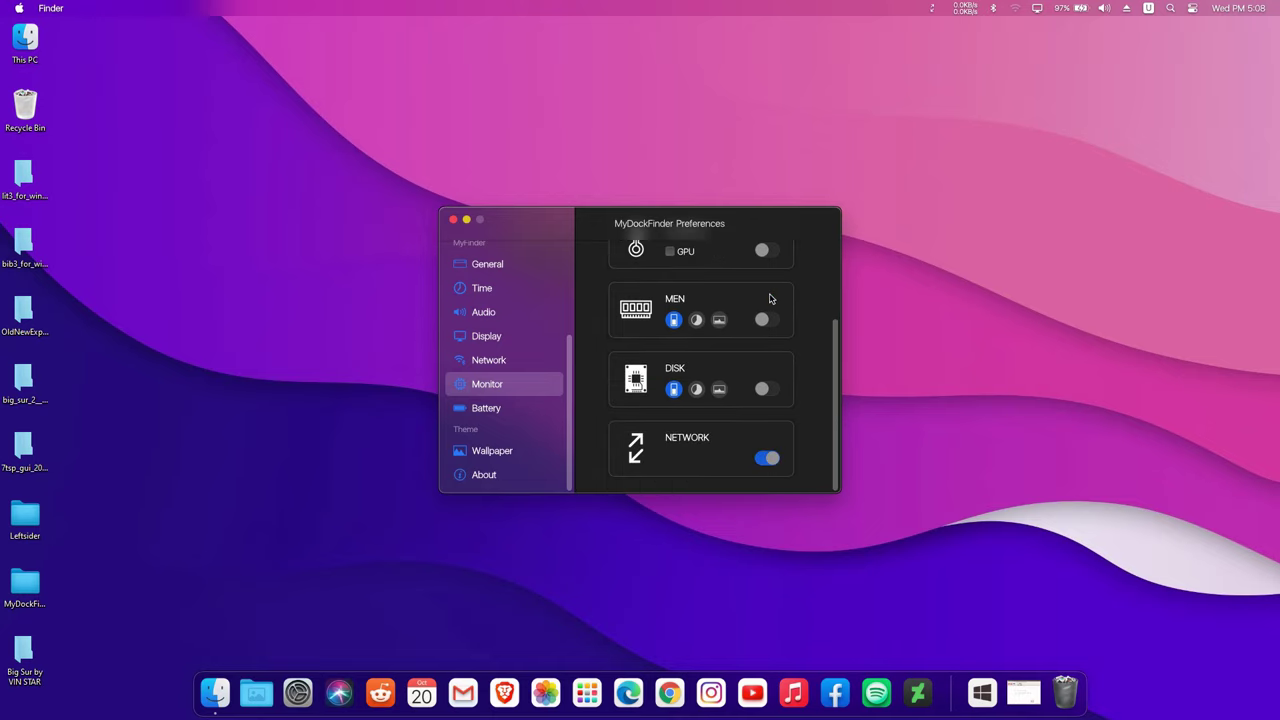
left_click(452, 219)
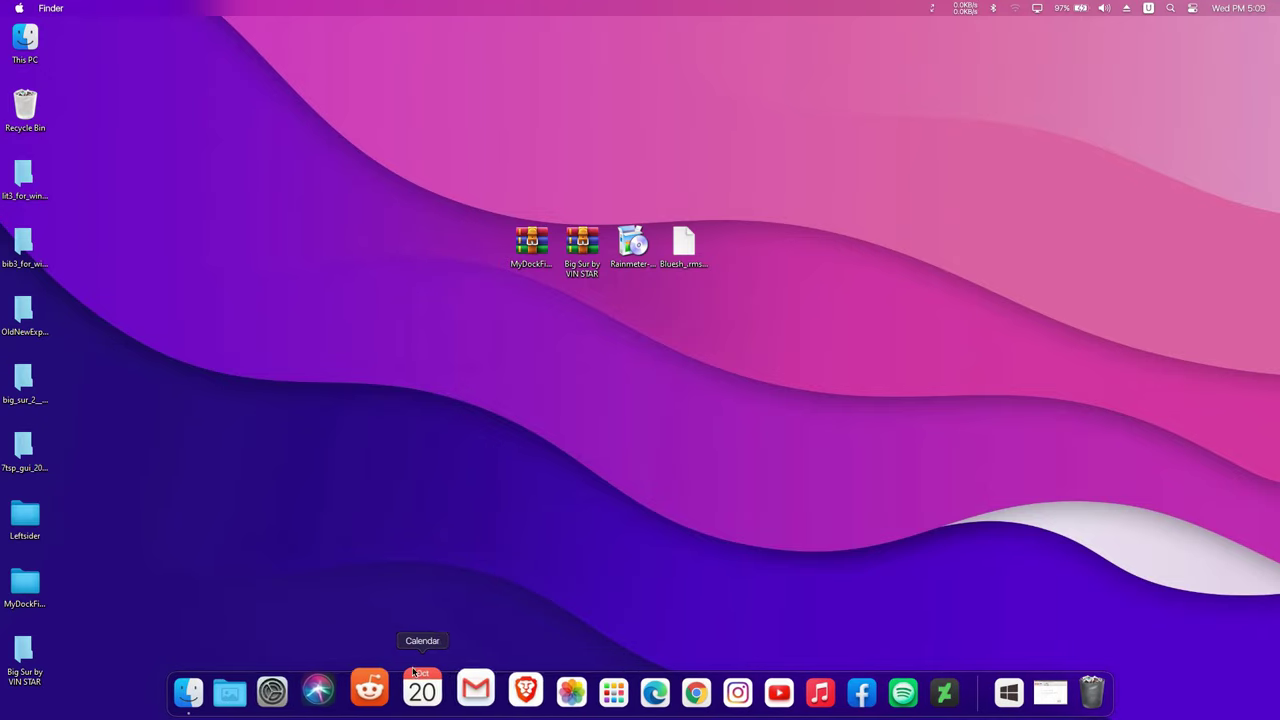
Look through the app pages in Launchpad and close it.
left_click(588, 693)
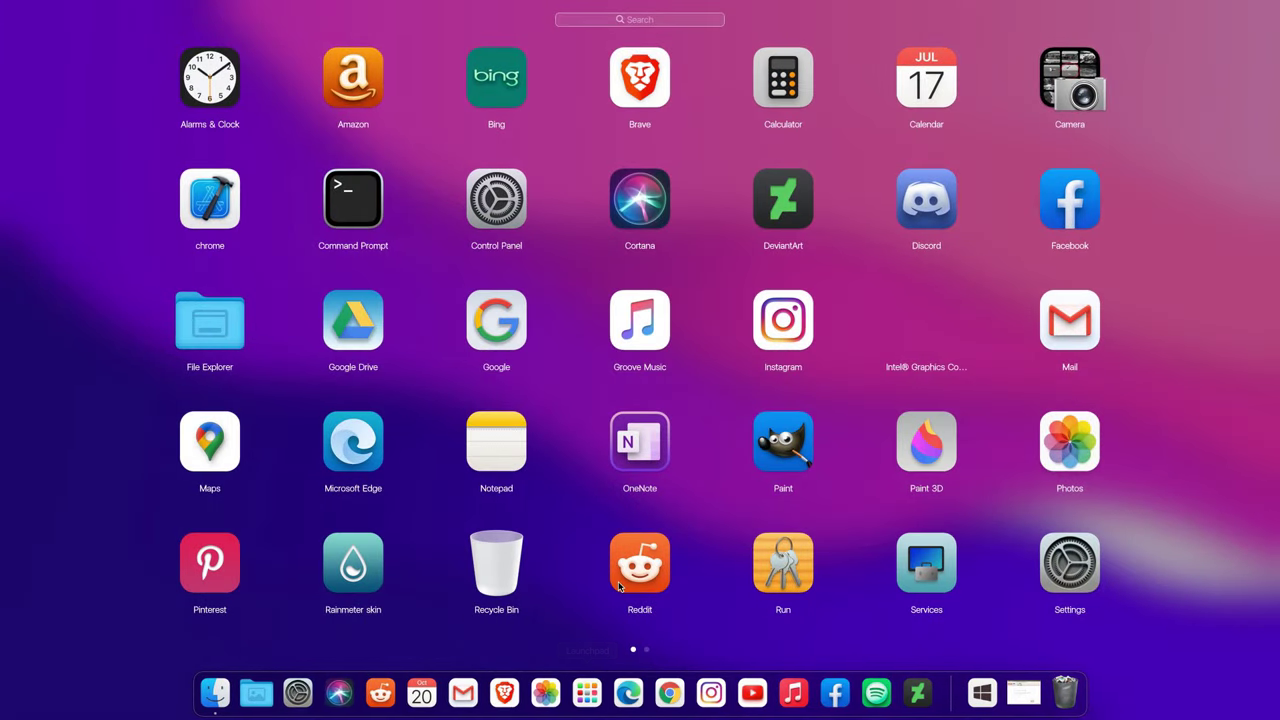
scroll(618, 587, "down", 1)
scroll(618, 587, "up", 1)
left_click(588, 692)
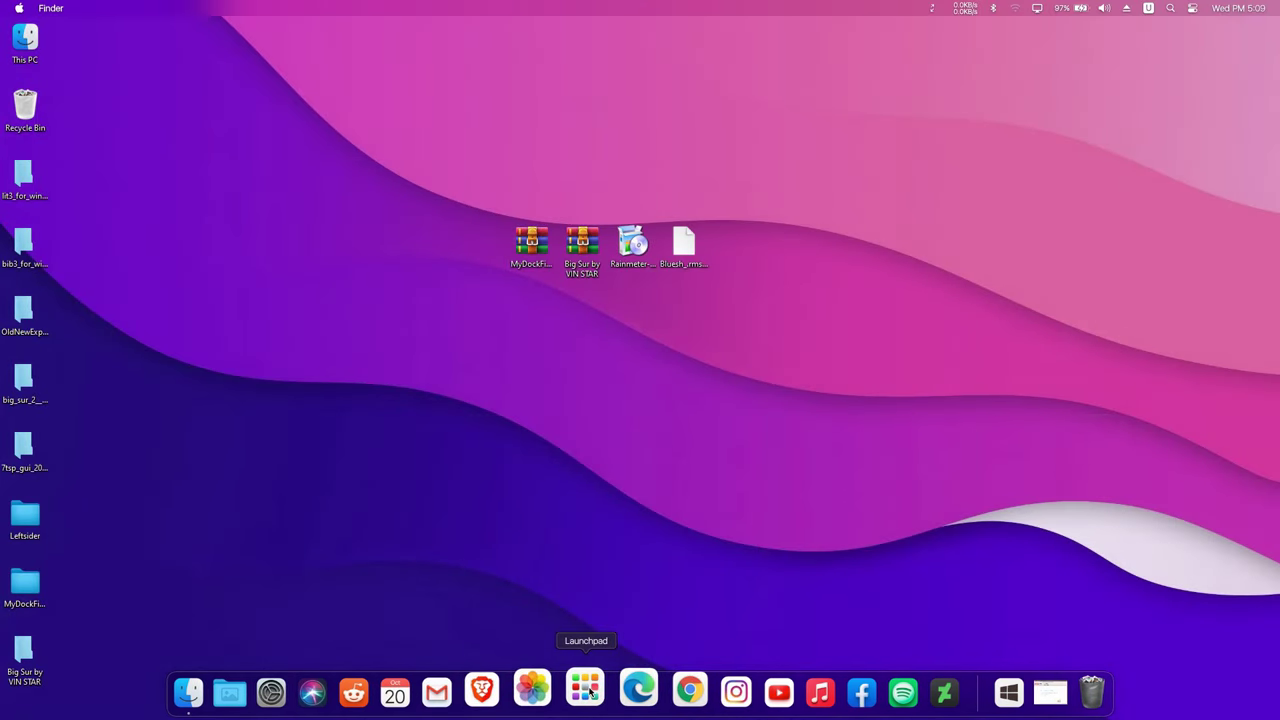
Add the Leftsider and 7tsp_gui desktop folders to Launchpad as new icons.
right_click(590, 692)
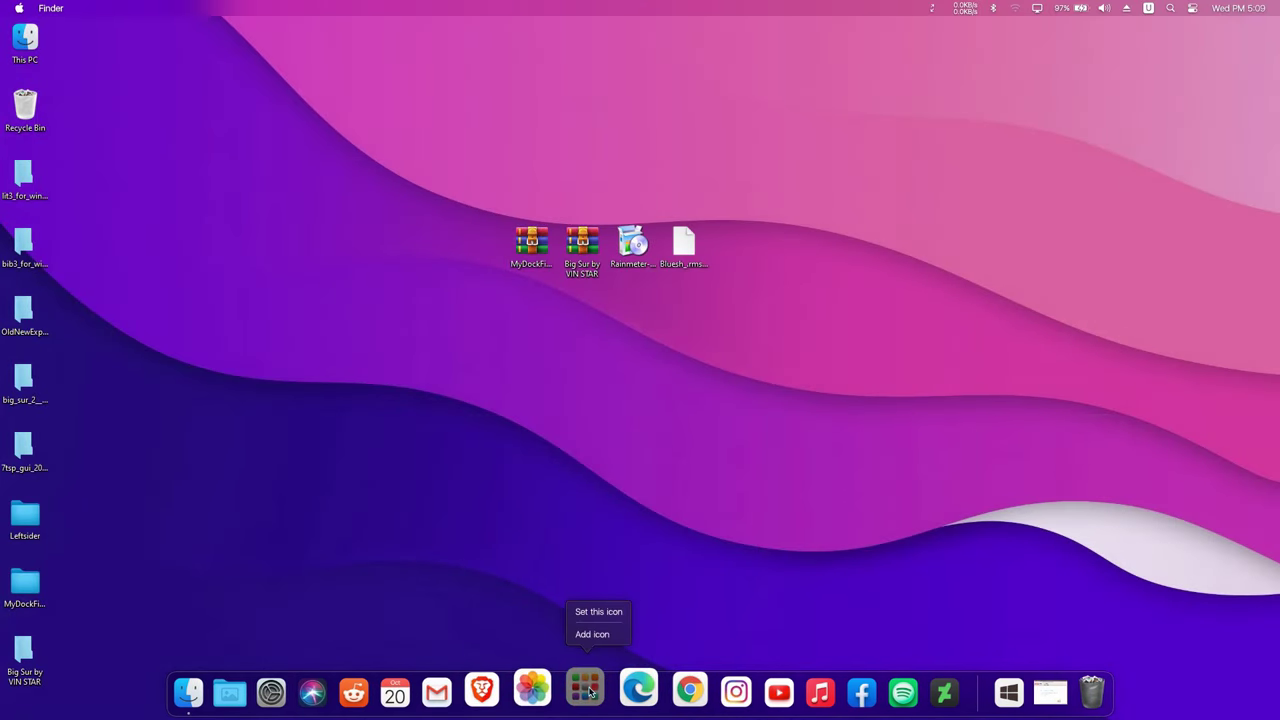
left_click(591, 634)
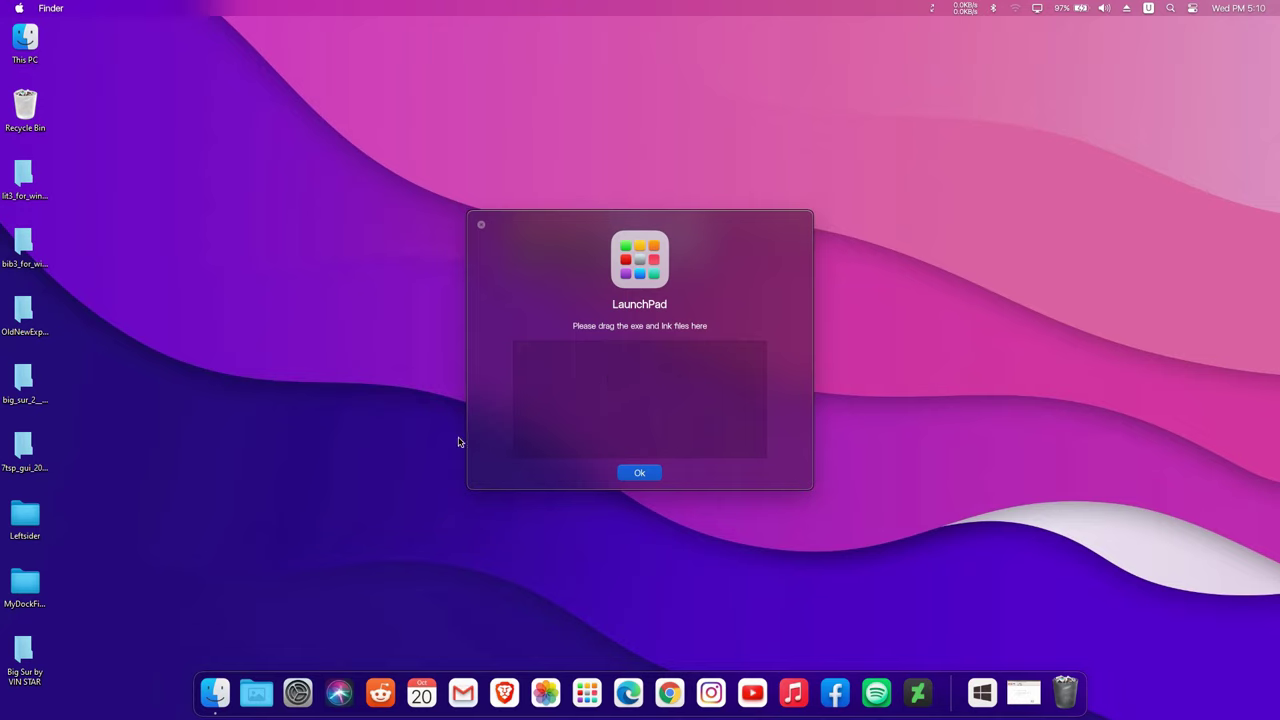
left_click_drag(30, 520, 484, 436)
left_click_drag(577, 421, 576, 418)
left_click_drag(24, 448, 659, 412)
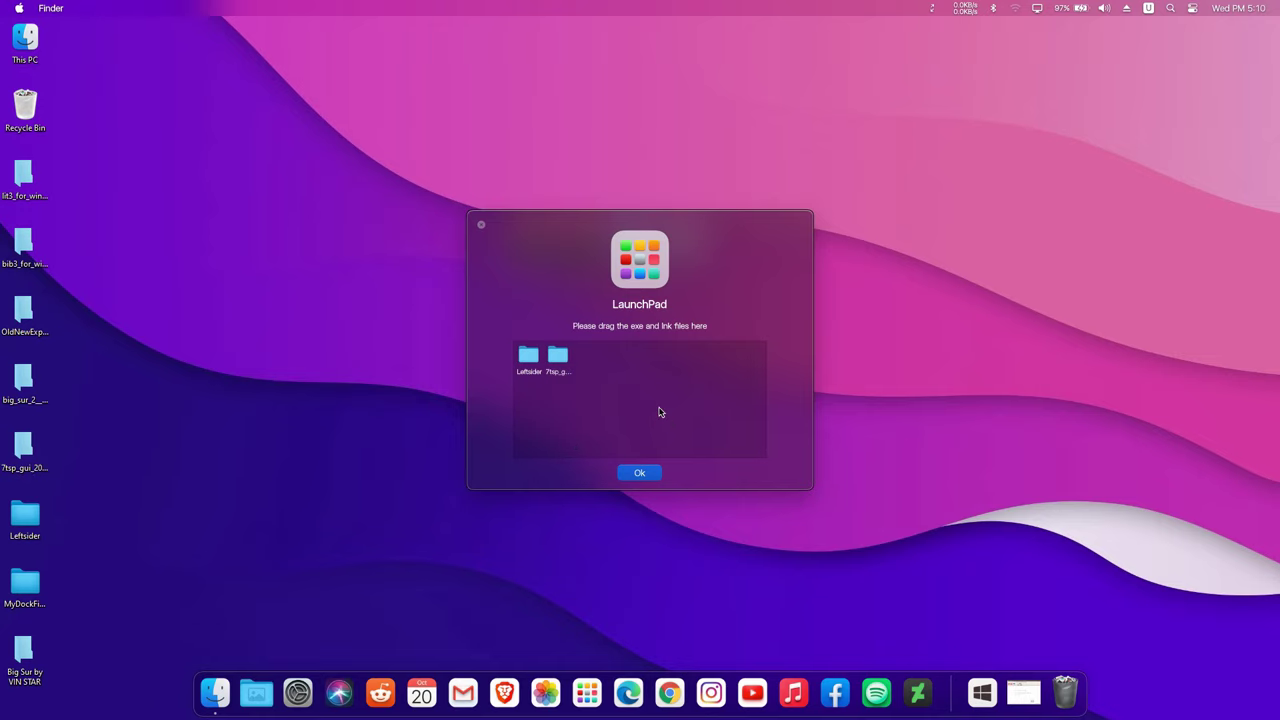
left_click(639, 476)
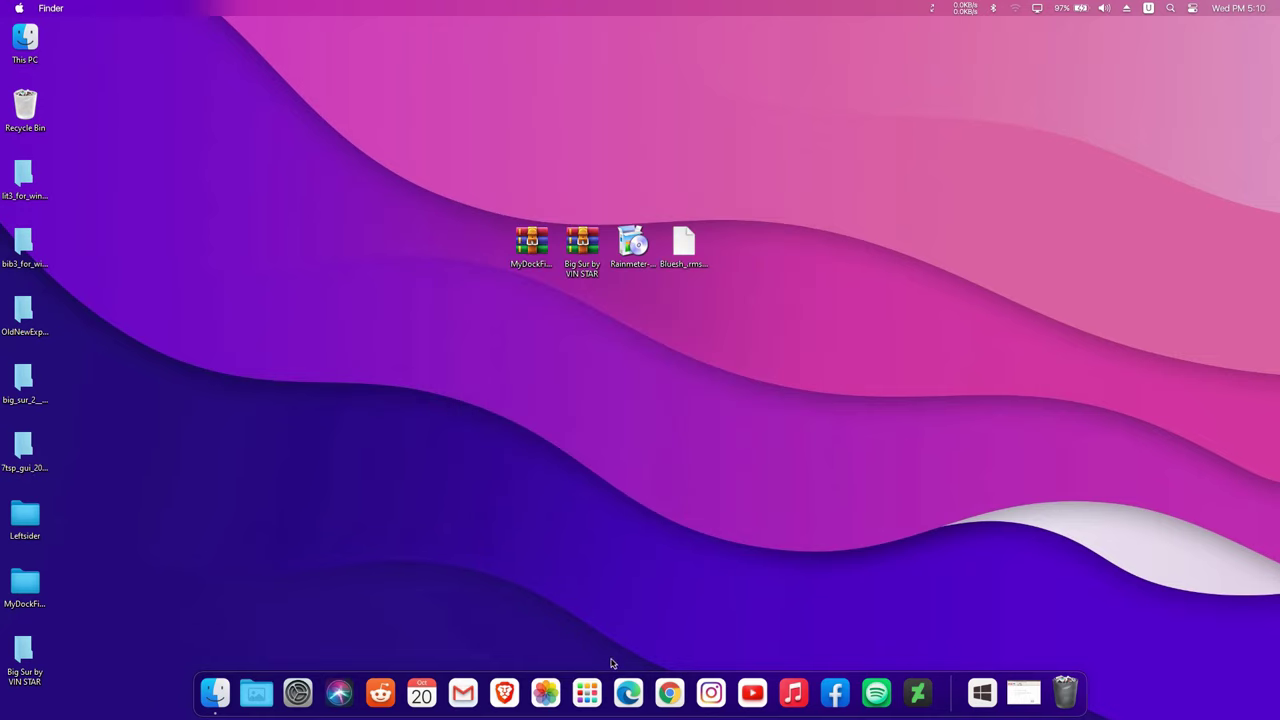
Open the icon settings for the Leftsider entry on Launchpad's second page.
left_click(586, 690)
scroll(693, 522, "down", 1)
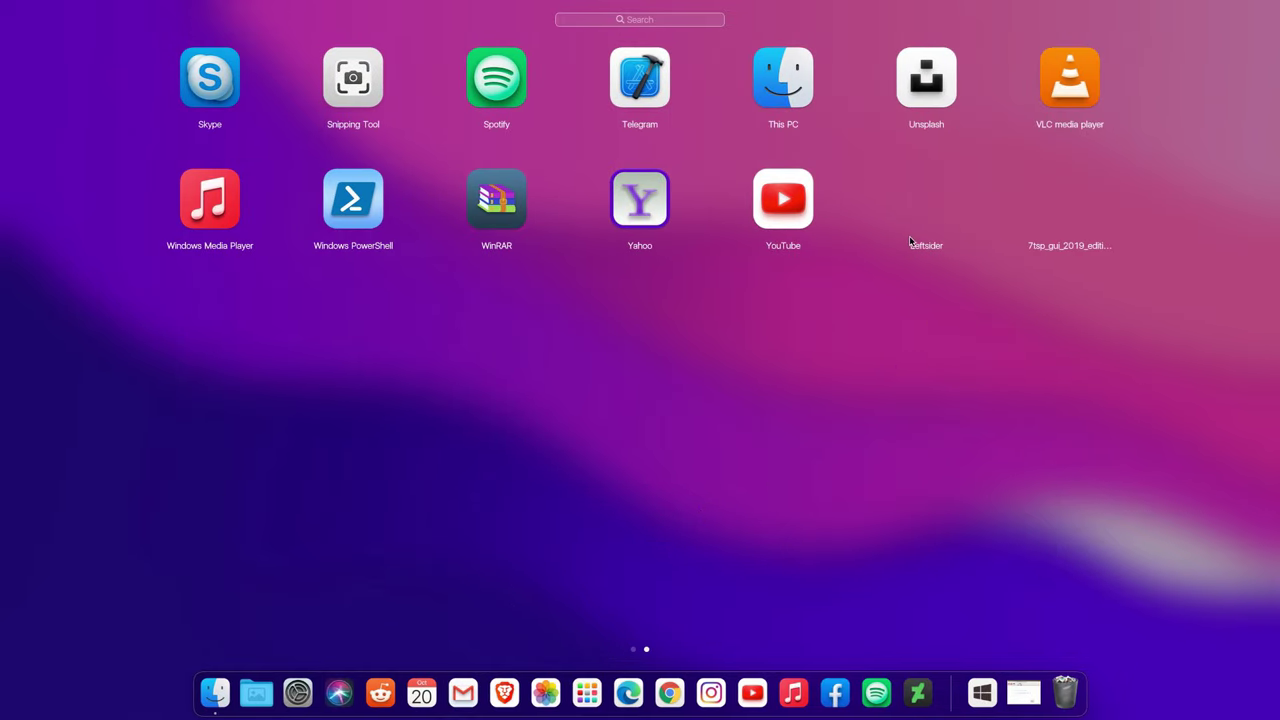
right_click(929, 221)
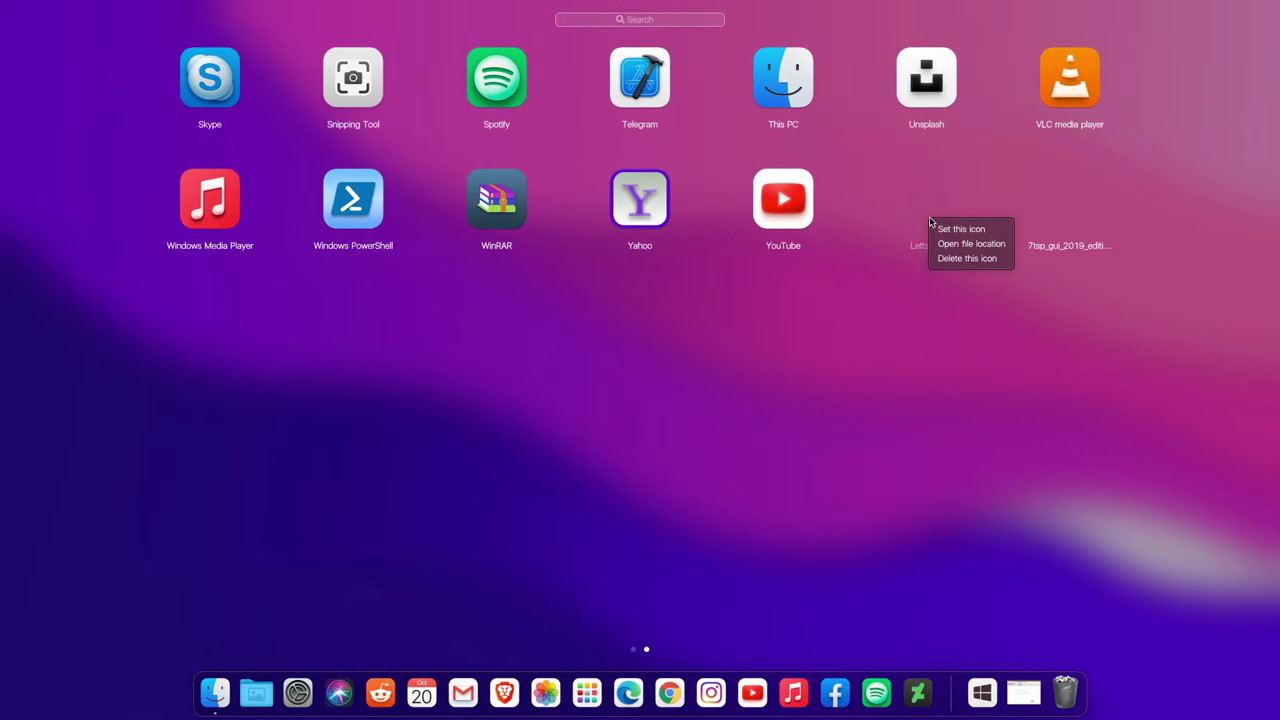
left_click(952, 230)
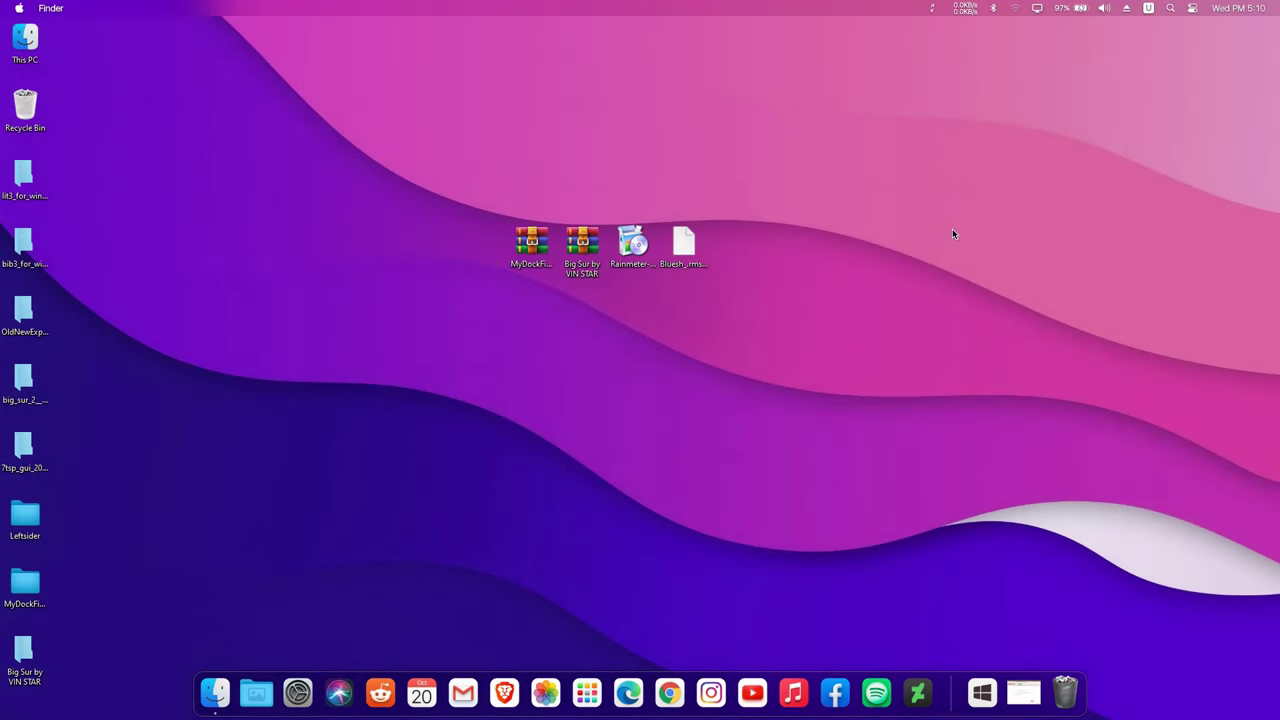
Open the Big Sur dock Icons folder on Local Disk (C:) and find the Folder Smart icon.
double_click(22, 50)
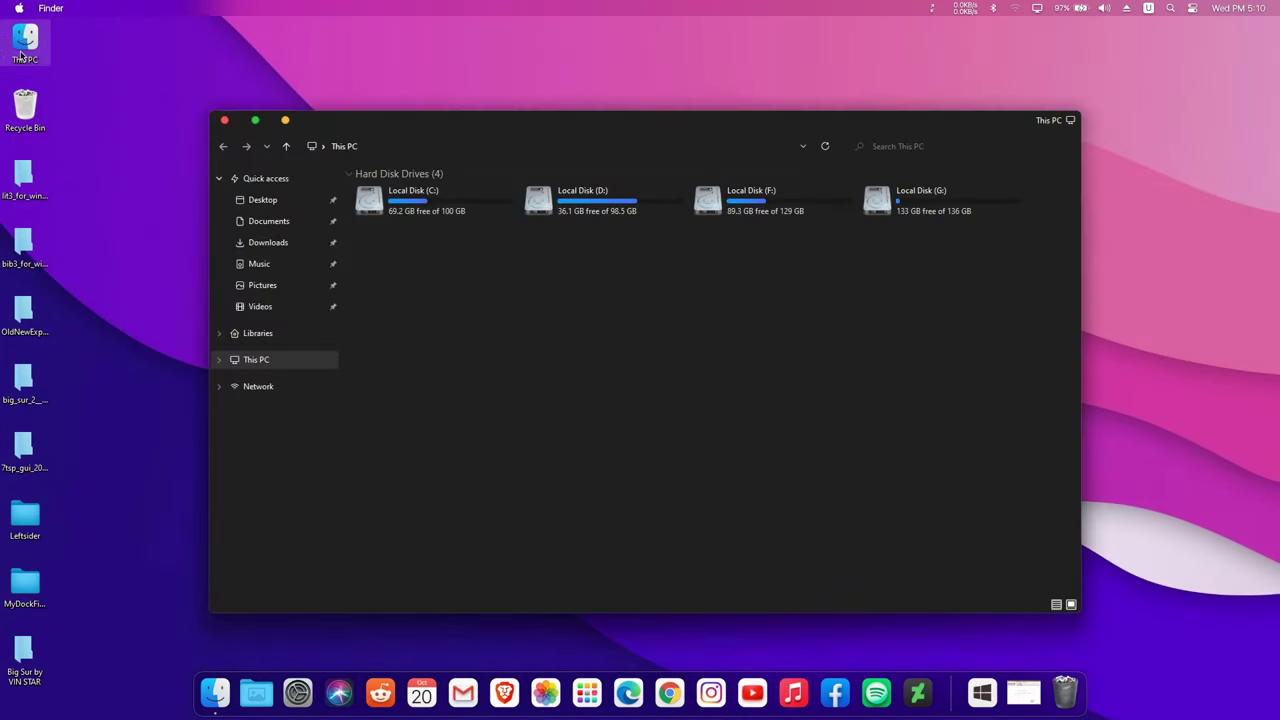
double_click(400, 208)
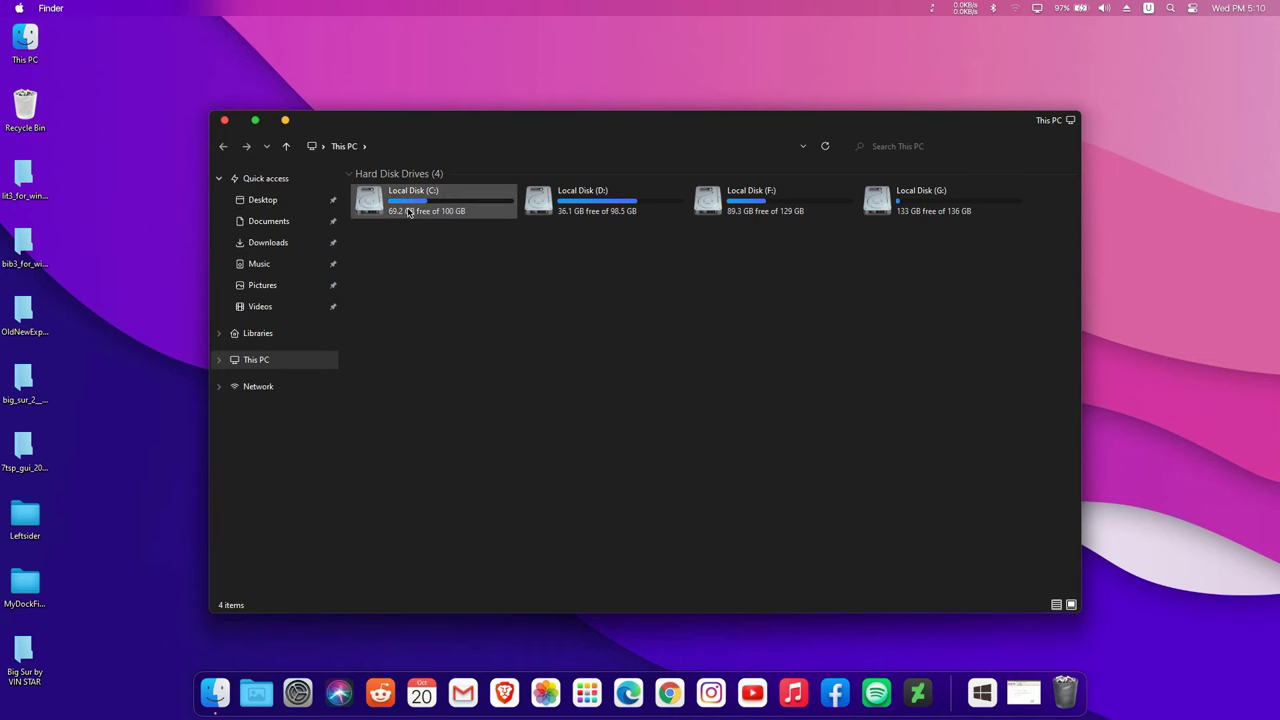
left_click(386, 188)
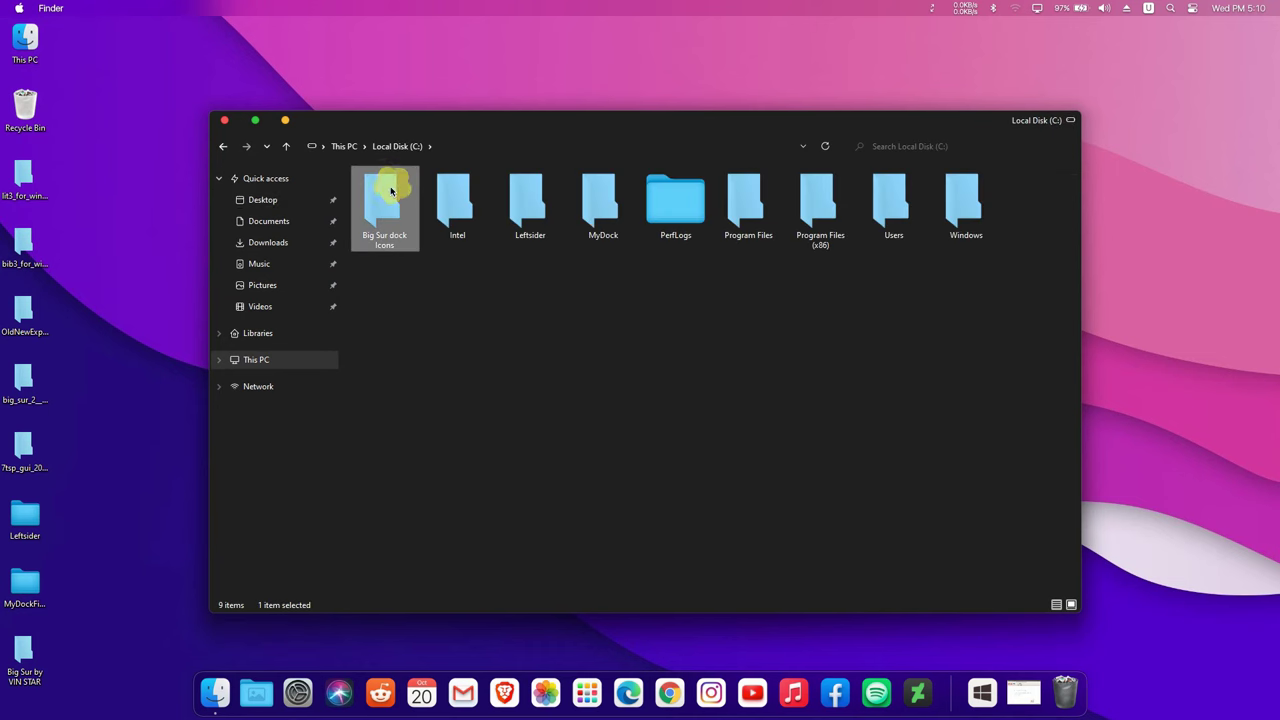
double_click(376, 194)
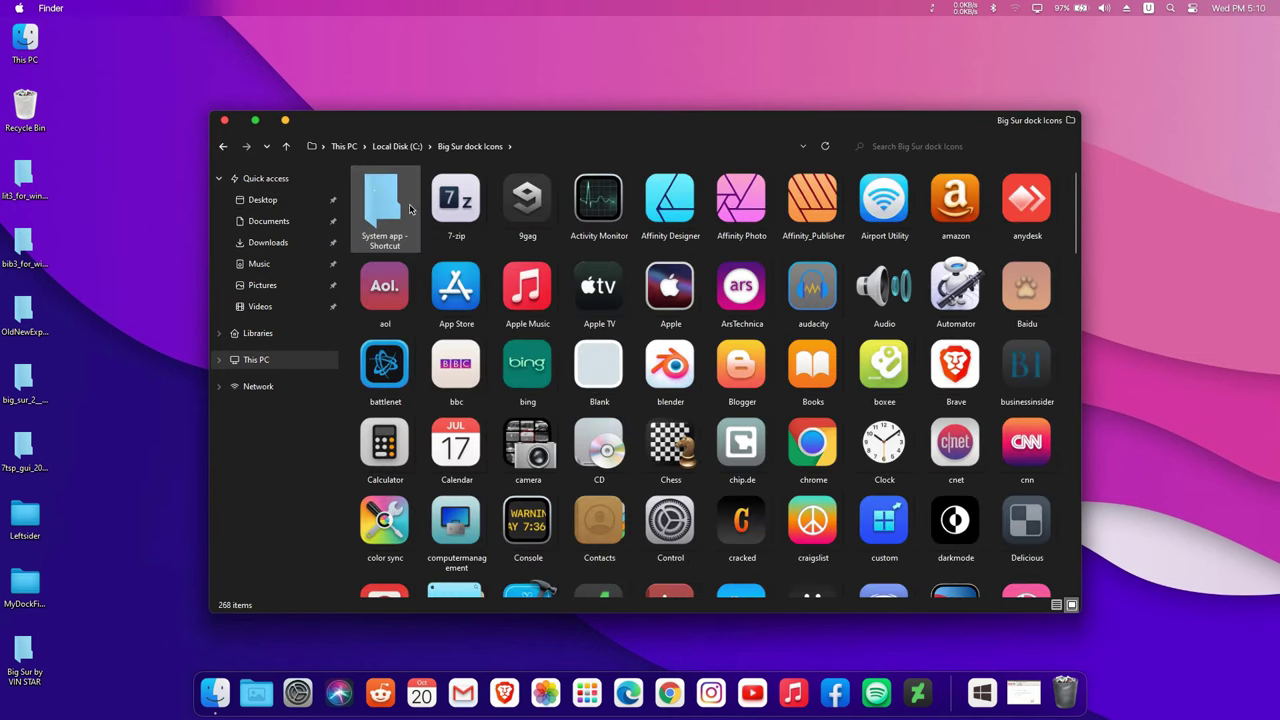
scroll(590, 305, "down", 5)
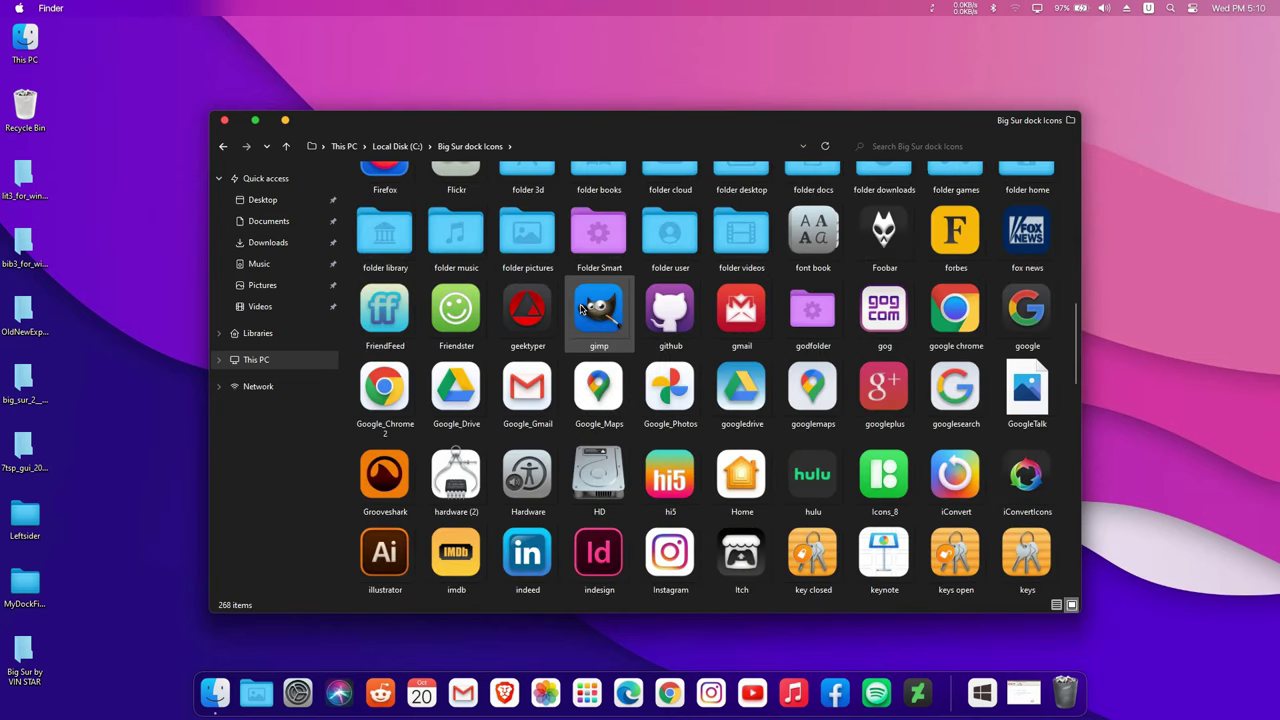
Assign the Folder Smart icon to the Leftsider entry and check it in Launchpad.
left_click_drag(593, 226, 560, 400)
left_click(574, 416)
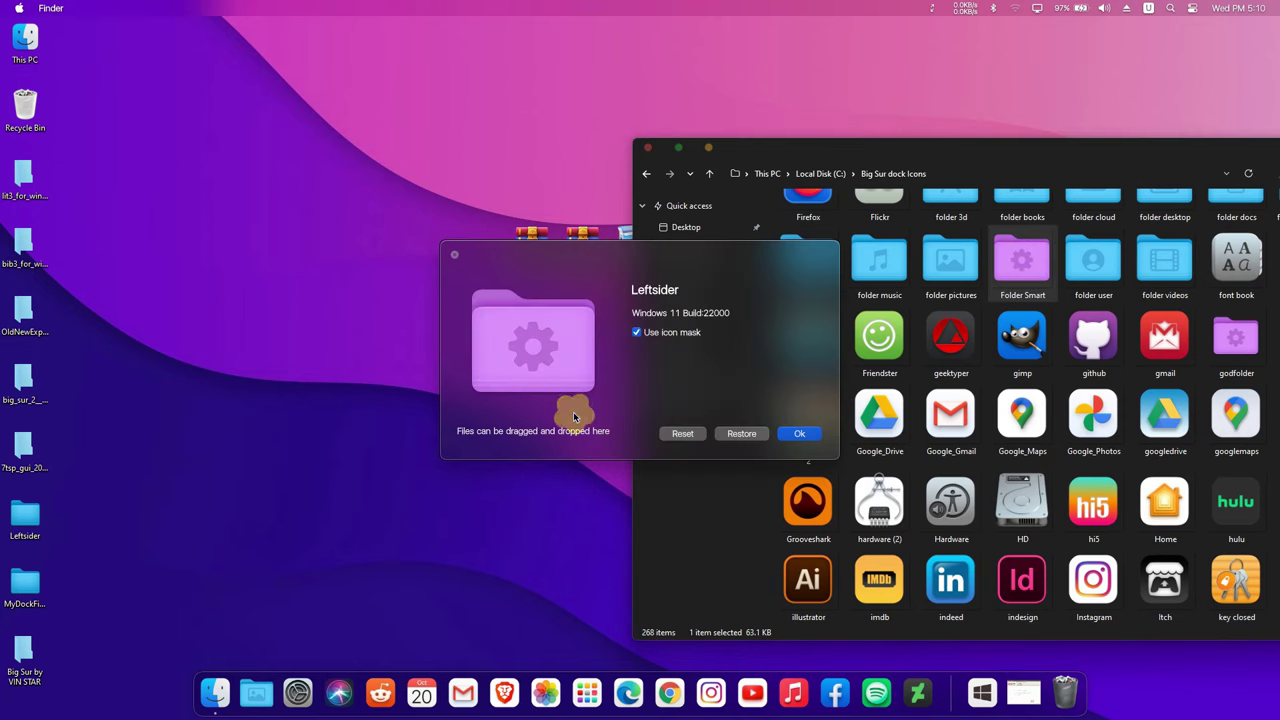
left_click(800, 433)
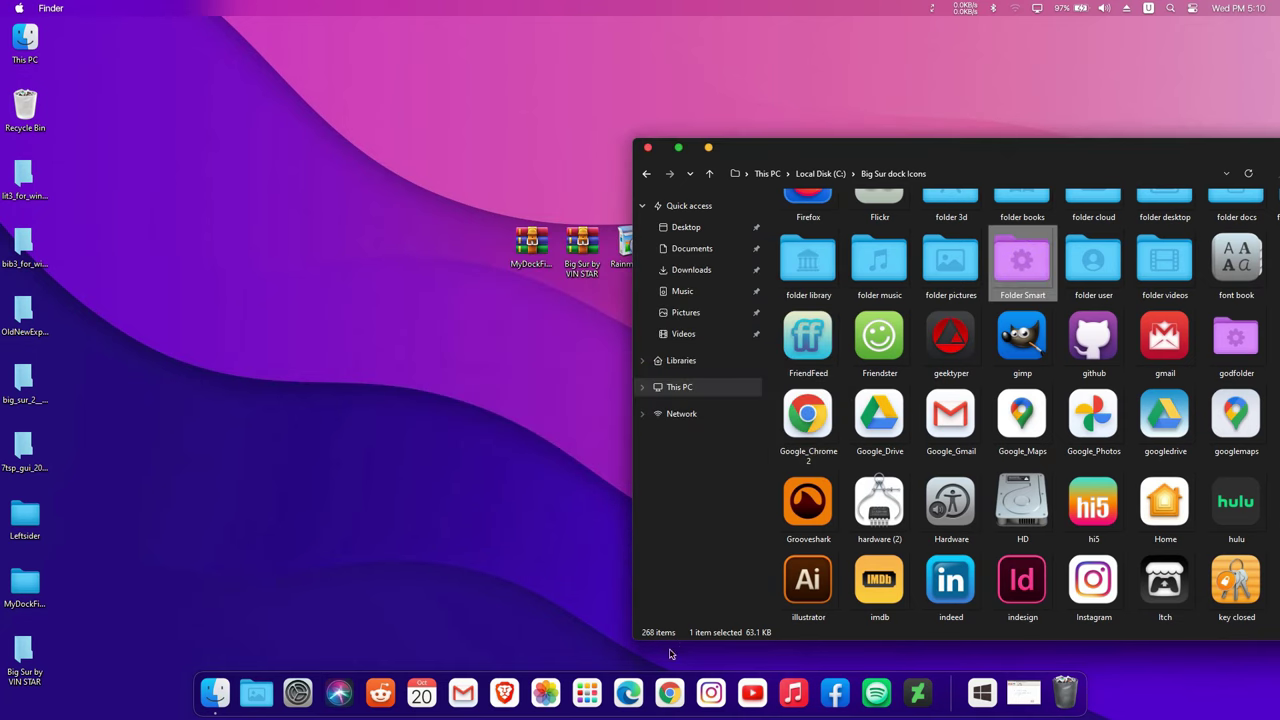
left_click(588, 690)
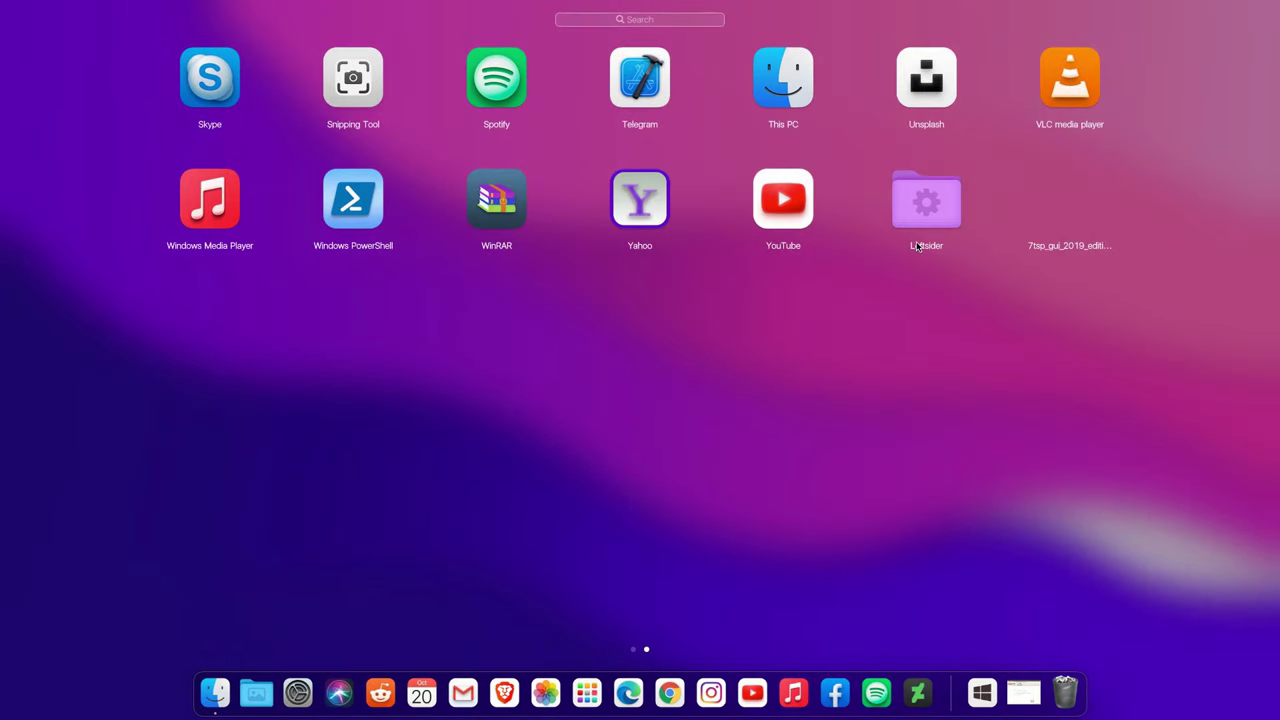
left_click(853, 409)
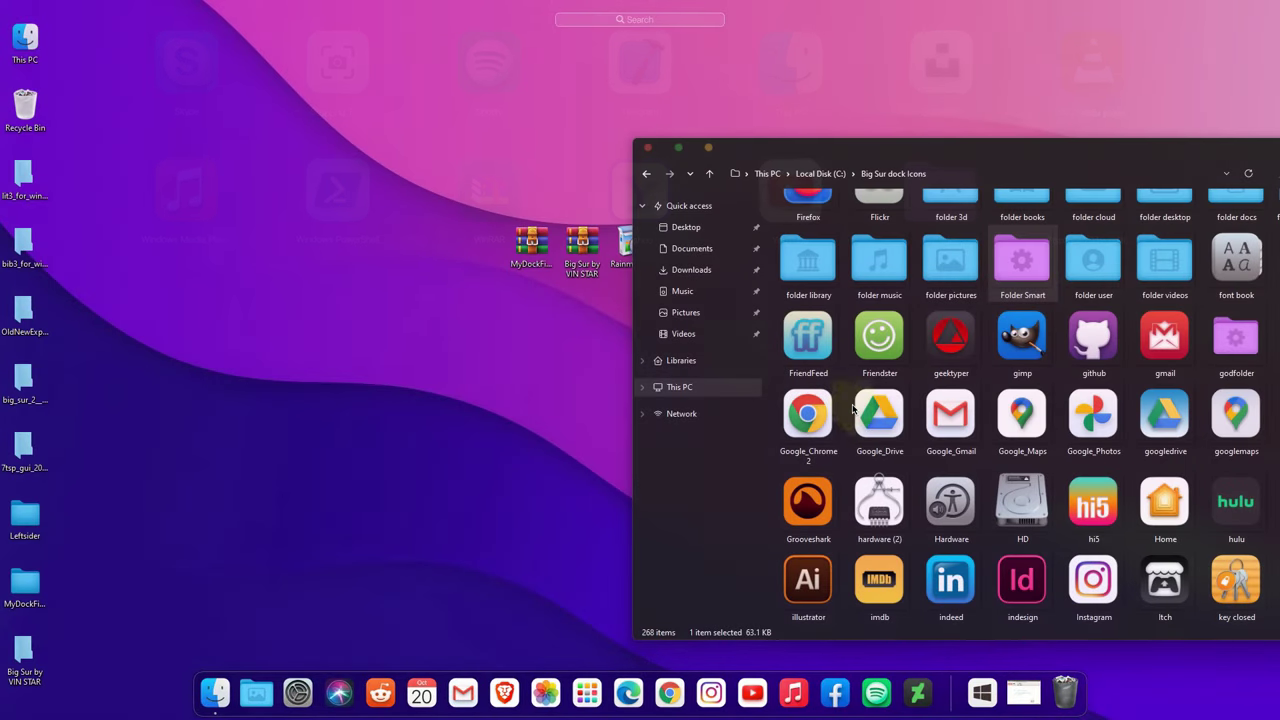
Move the Big Sur dock Icons window back to the middle of the desktop and remove the blue folder beside Finder from the Dock.
left_click_drag(858, 157, 439, 127)
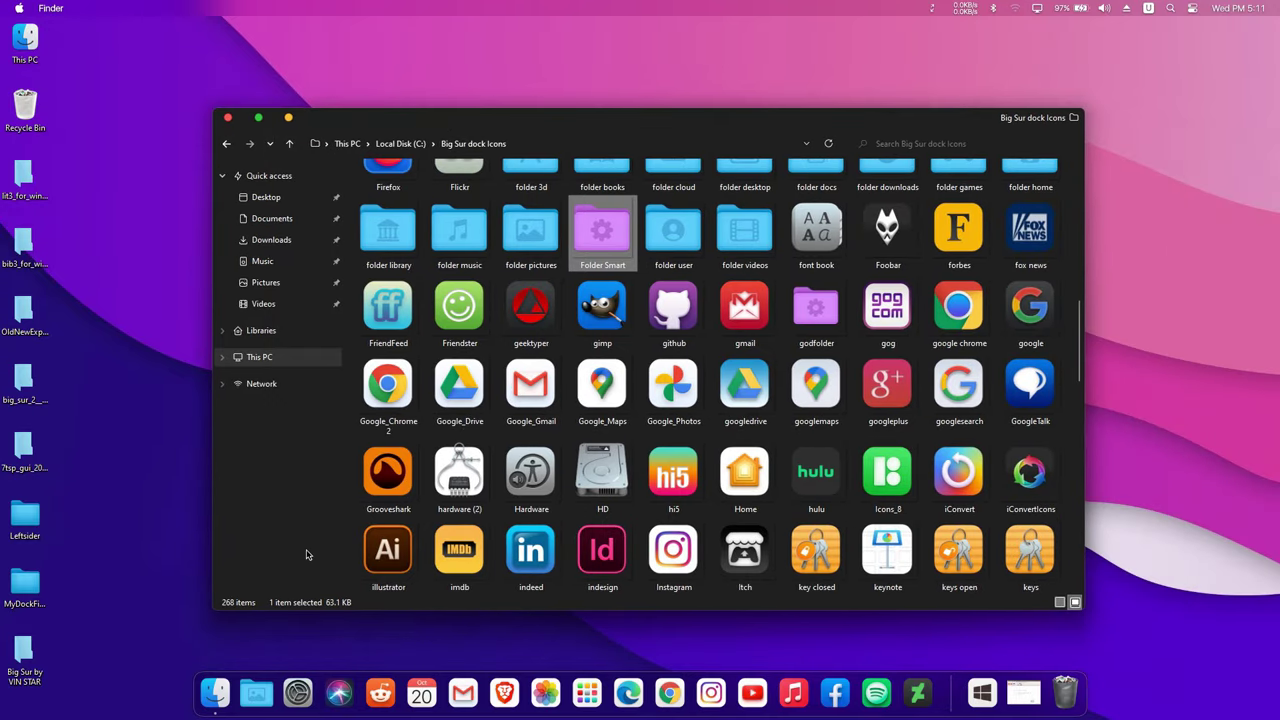
right_click(256, 690)
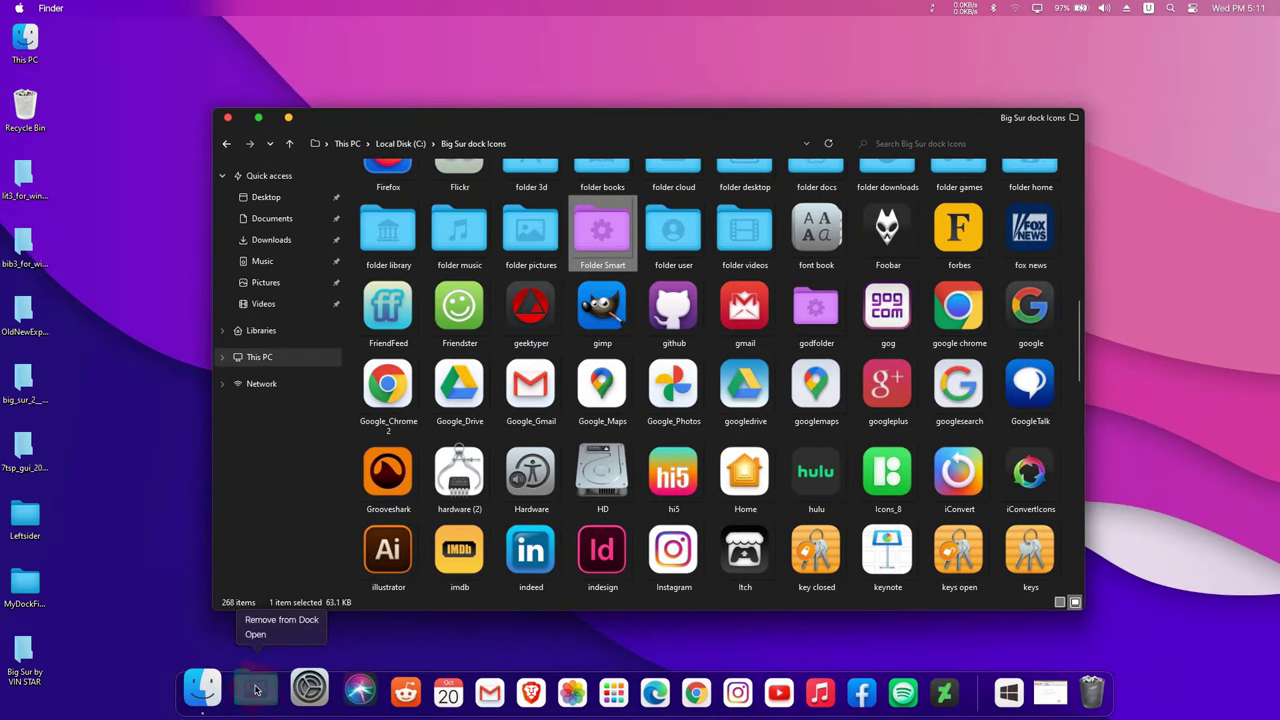
left_click(266, 620)
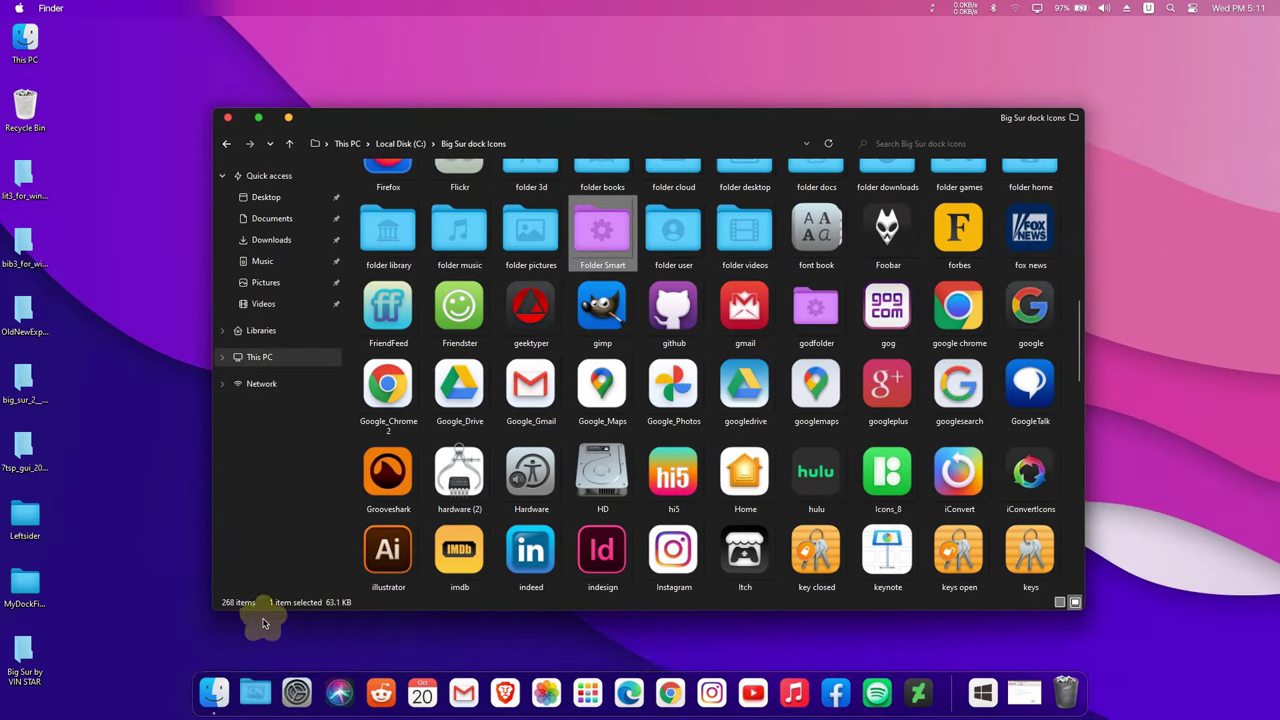
Add Local Disk (C:) from This PC to the Dock between Finder and the settings icon.
left_click(278, 357)
left_click(422, 196)
left_click_drag(422, 196, 260, 692)
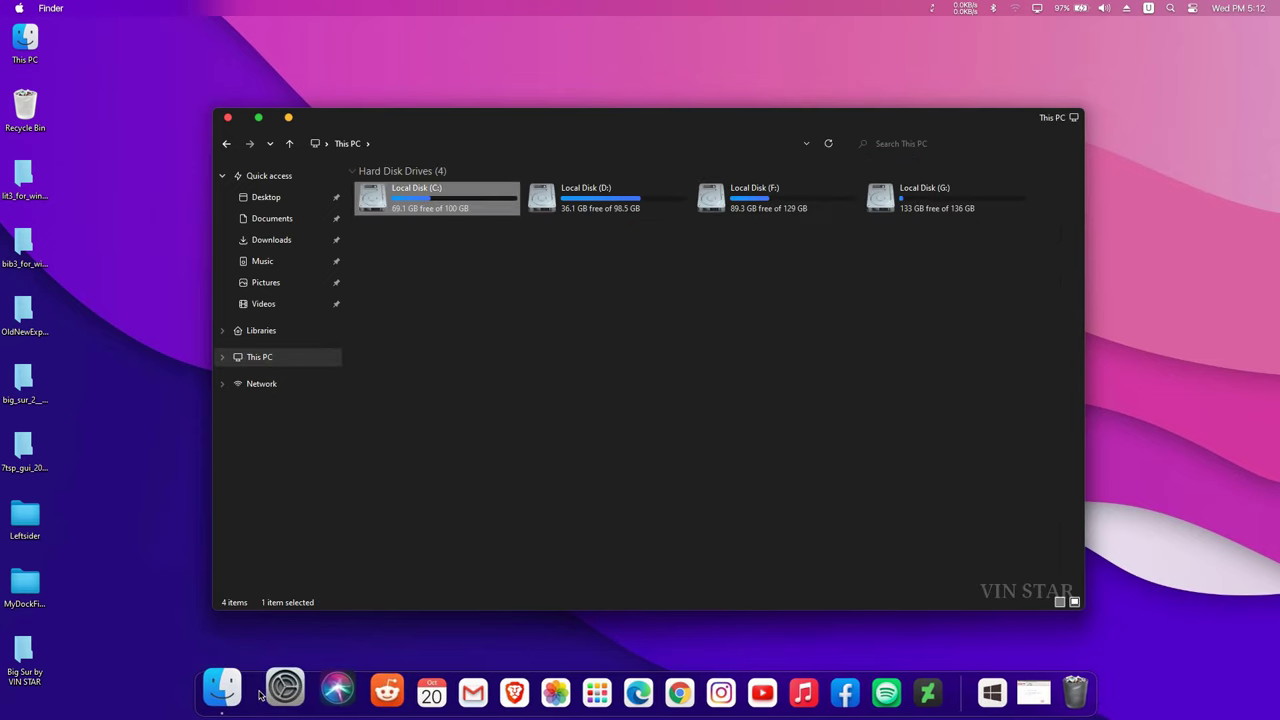
Browse the C: drive from its Dock folder, look through the Big Sur dock Icons contents and close the preview.
left_click(262, 691)
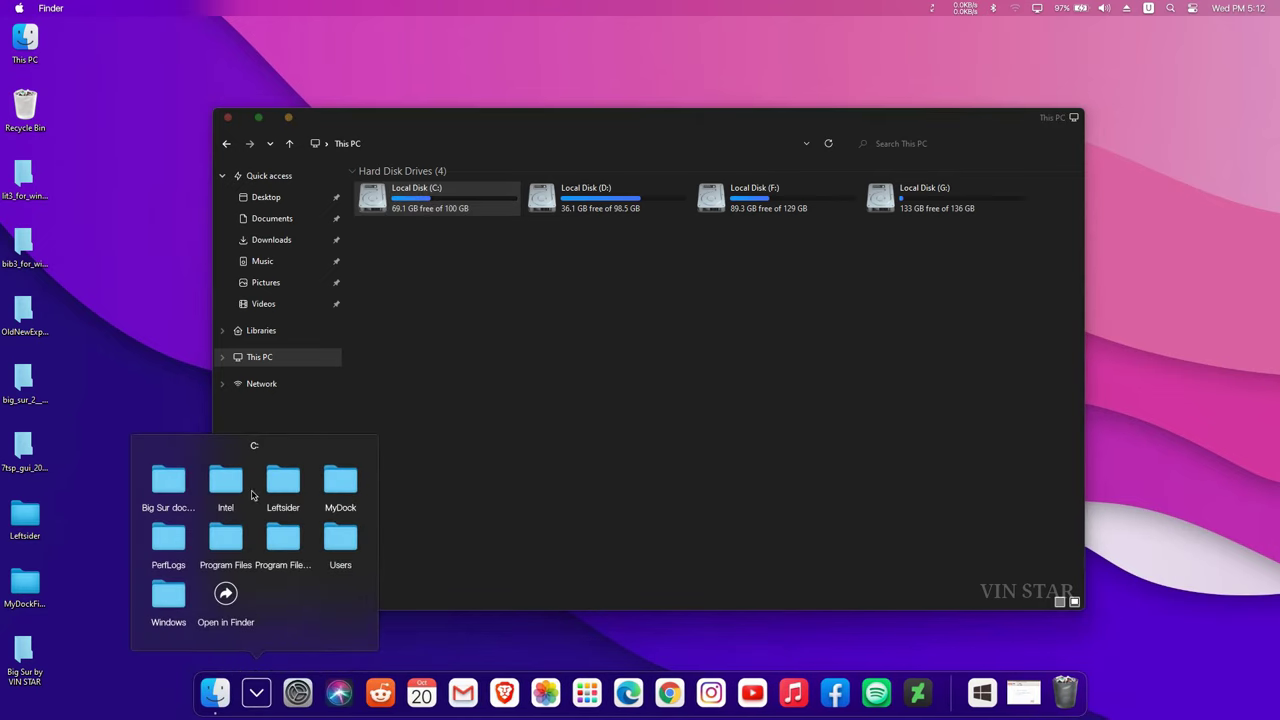
left_click(172, 488)
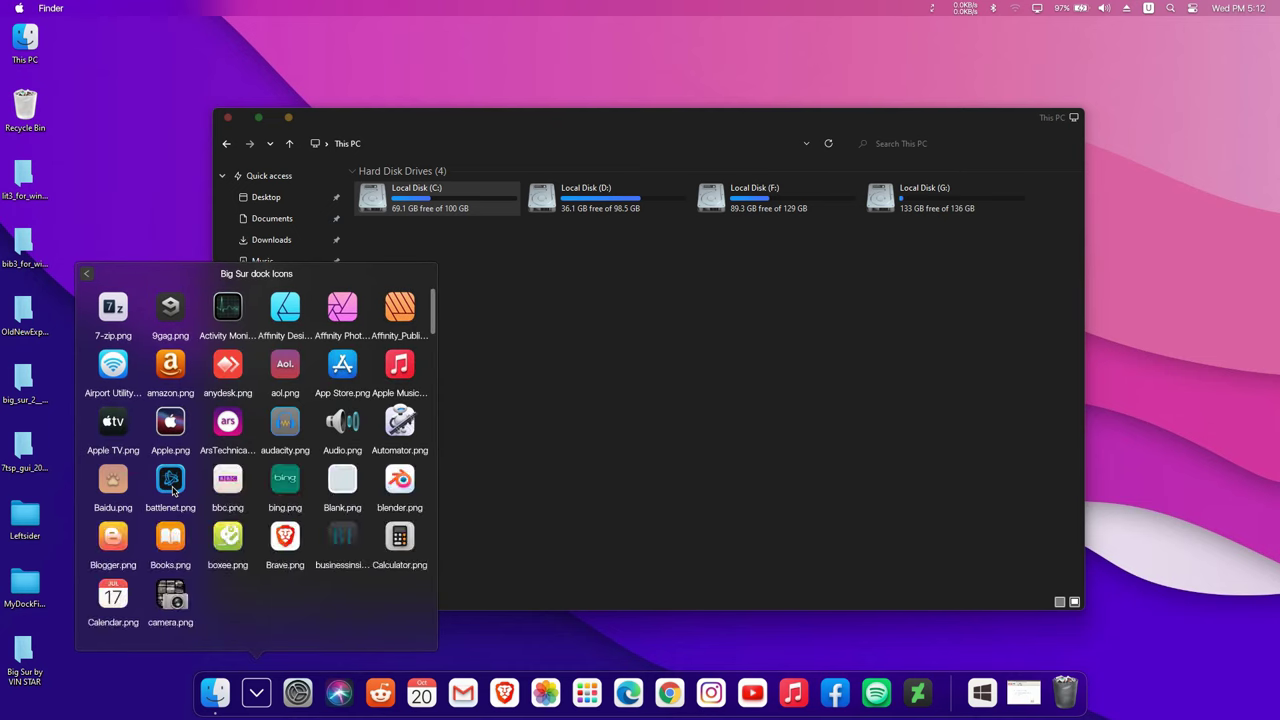
scroll(172, 491, "down", 5)
scroll(174, 491, "down", 3)
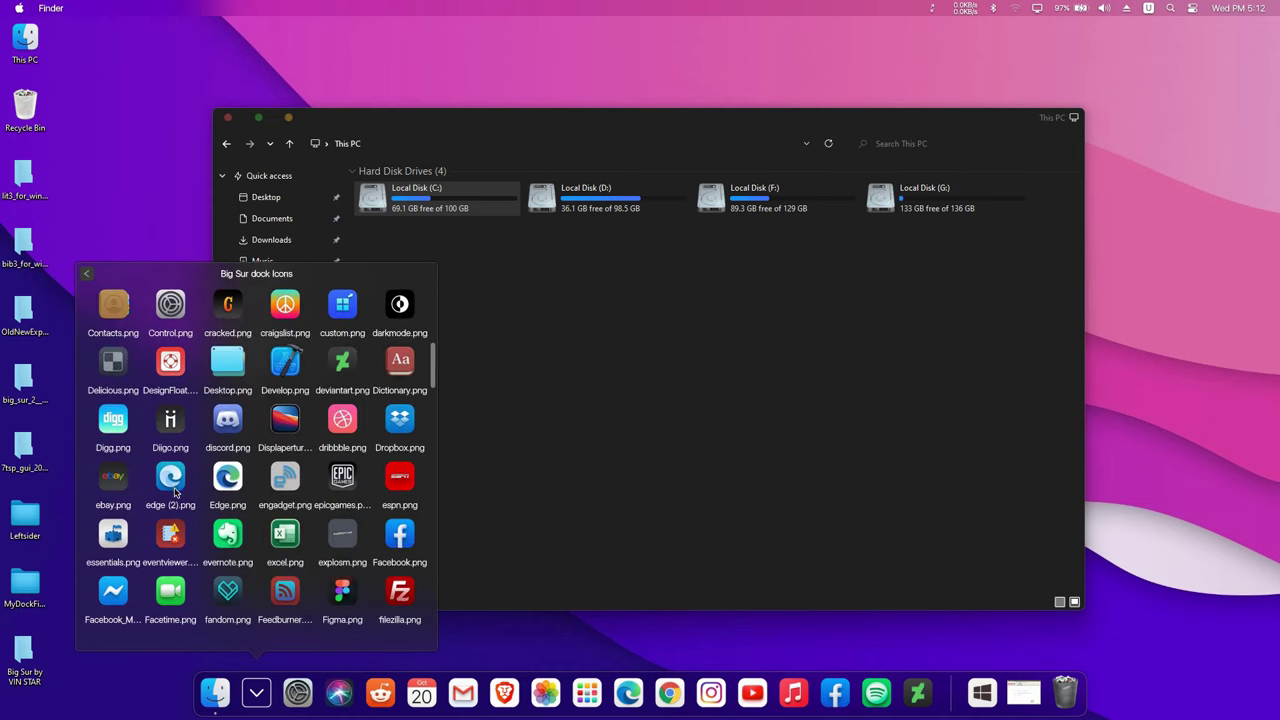
left_click(491, 438)
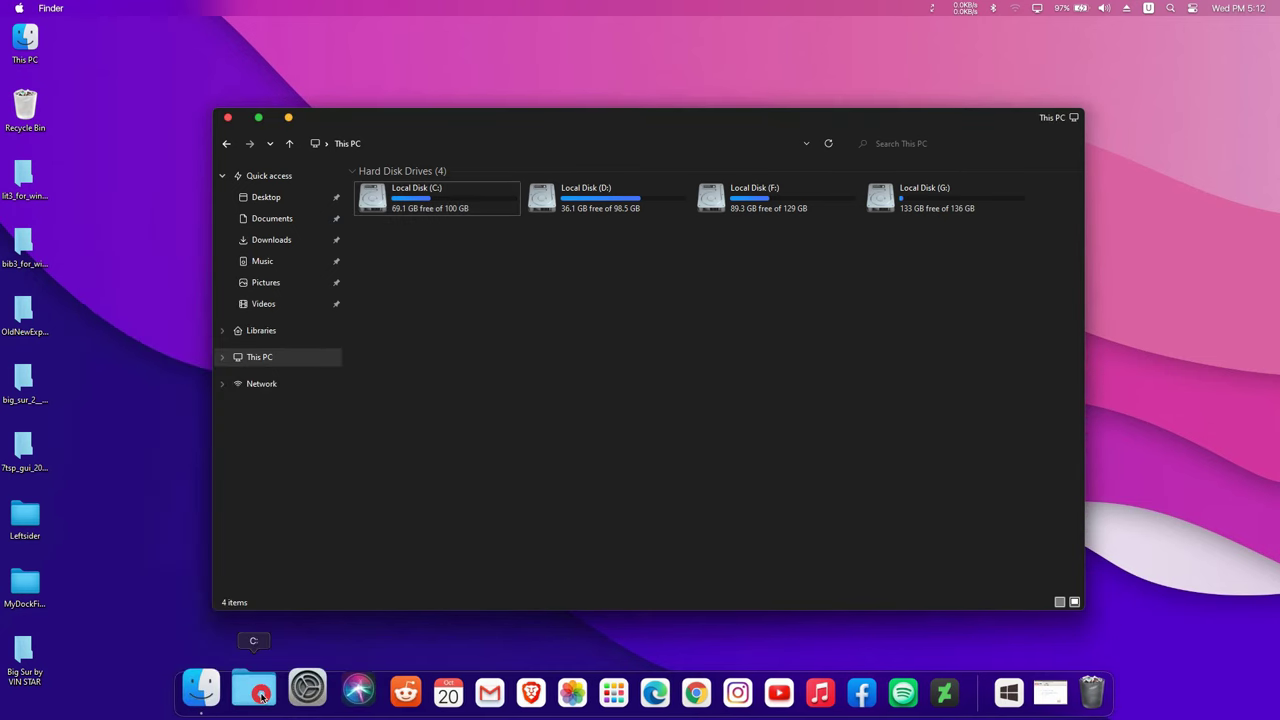
Set the C: Dock folder's display effect to Fan and browse the drive's folders in the fan.
right_click(258, 694)
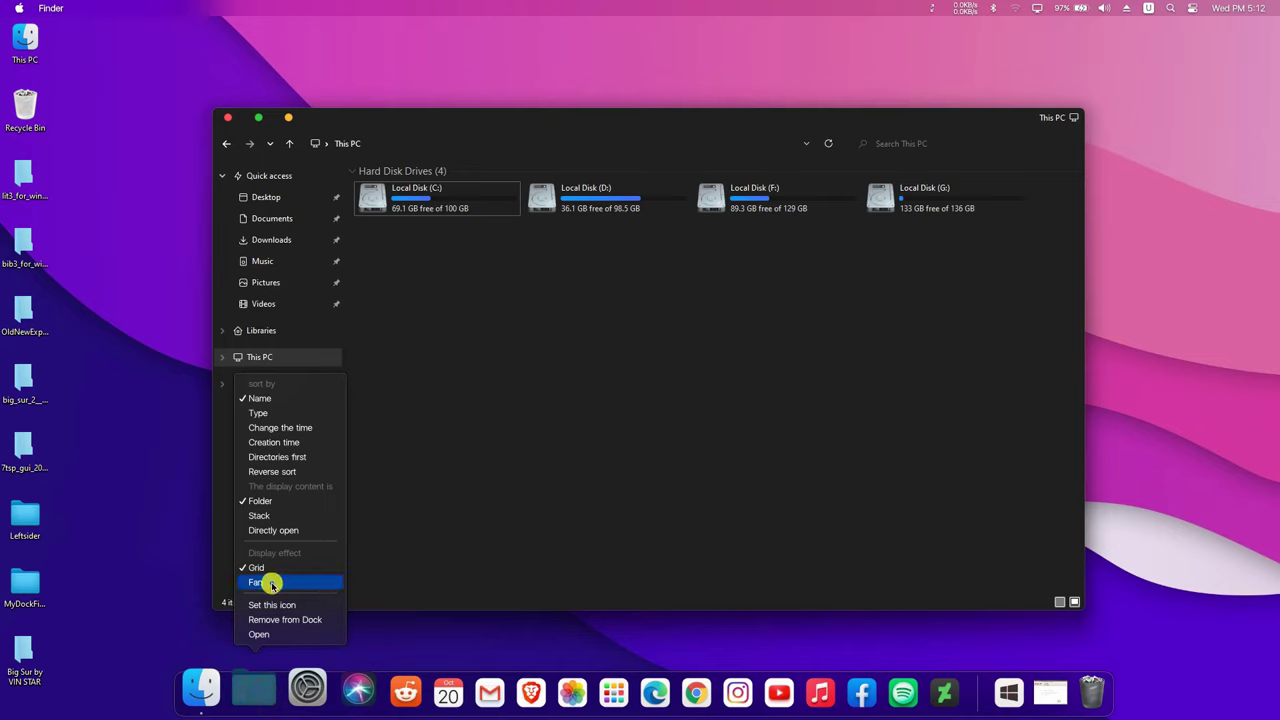
left_click(271, 585)
left_click(256, 689)
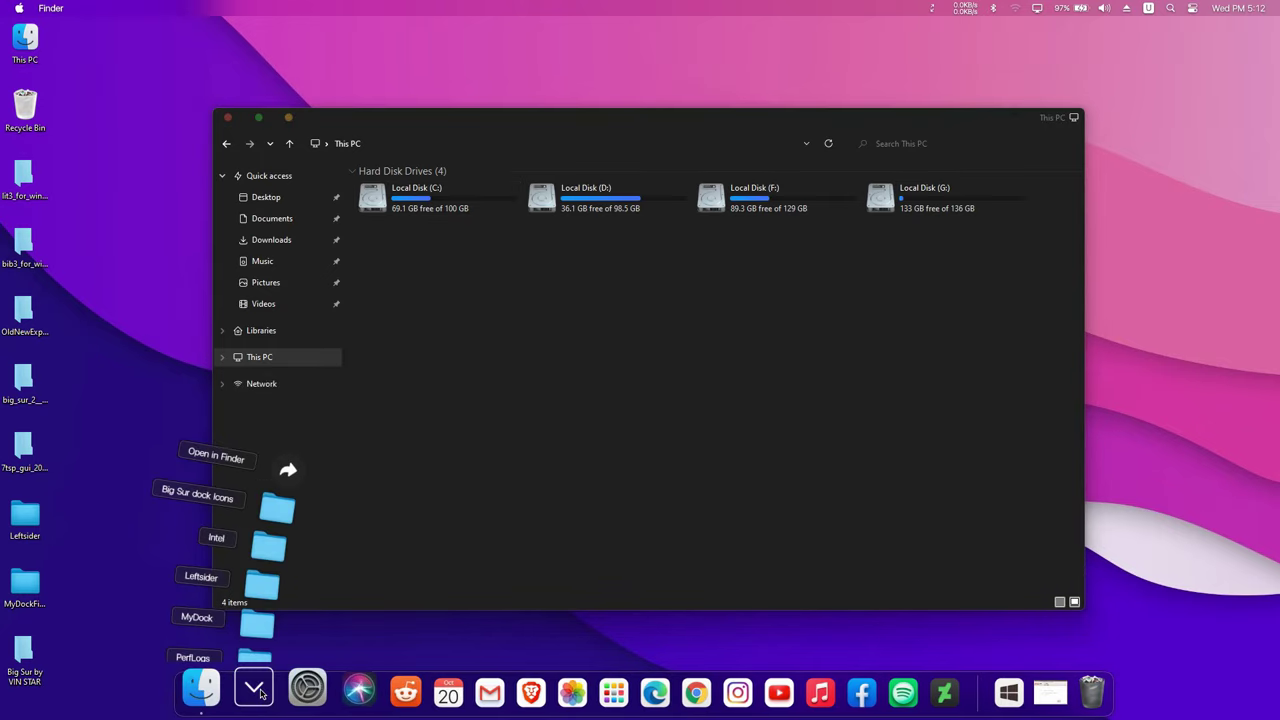
scroll(279, 588, "down", 3)
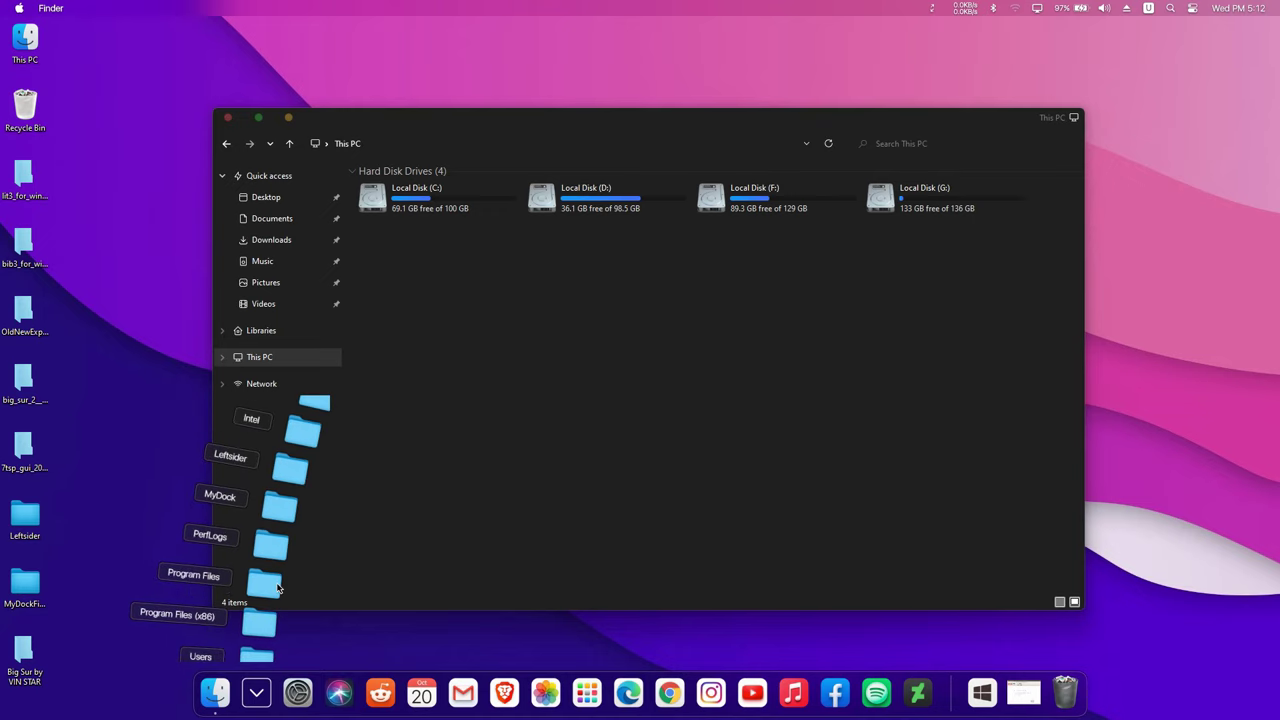
scroll(279, 588, "up", 3)
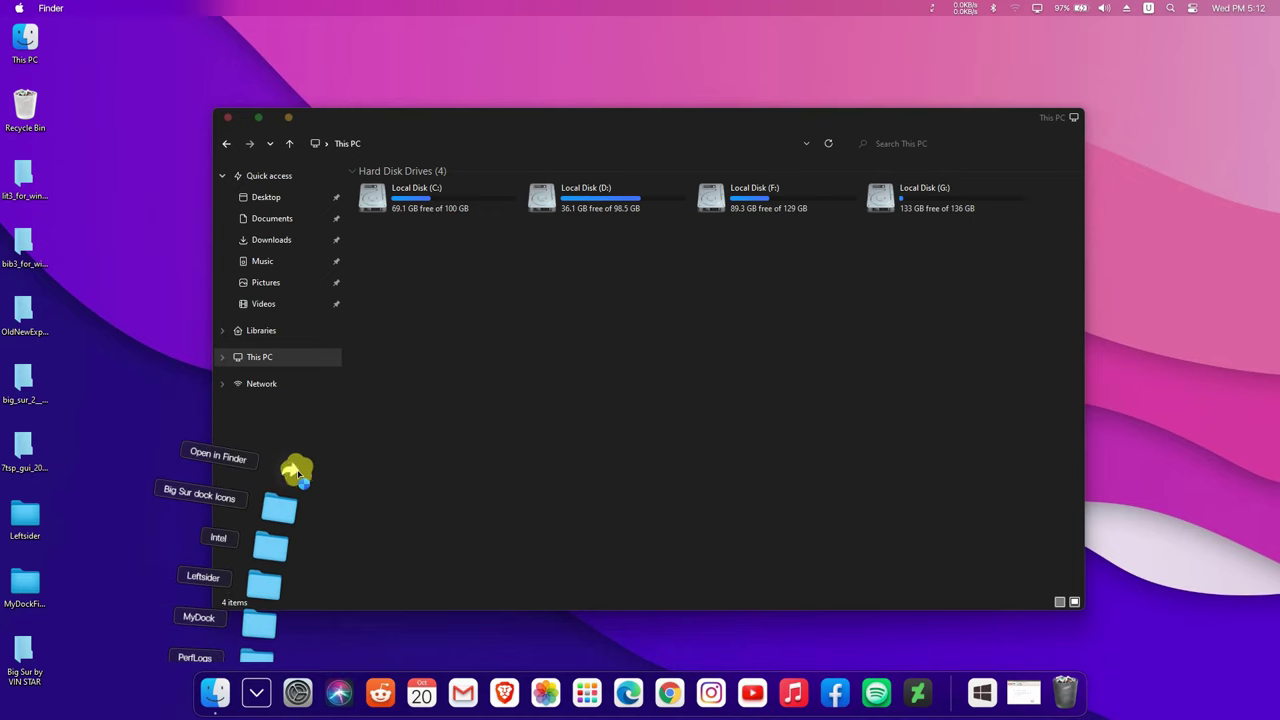
Open the C: drive in Finder from its Dock fan and close both the Local Disk (C:) and This PC windows.
left_click(297, 472)
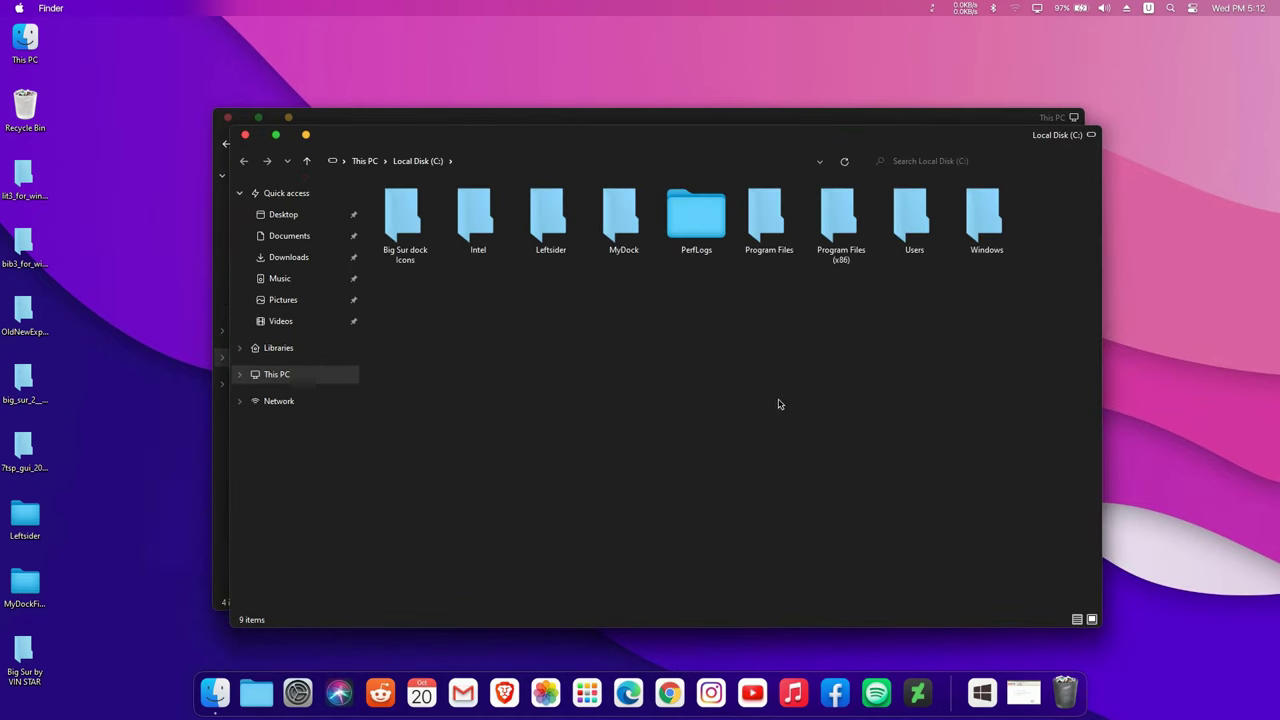
left_click(244, 134)
left_click(229, 119)
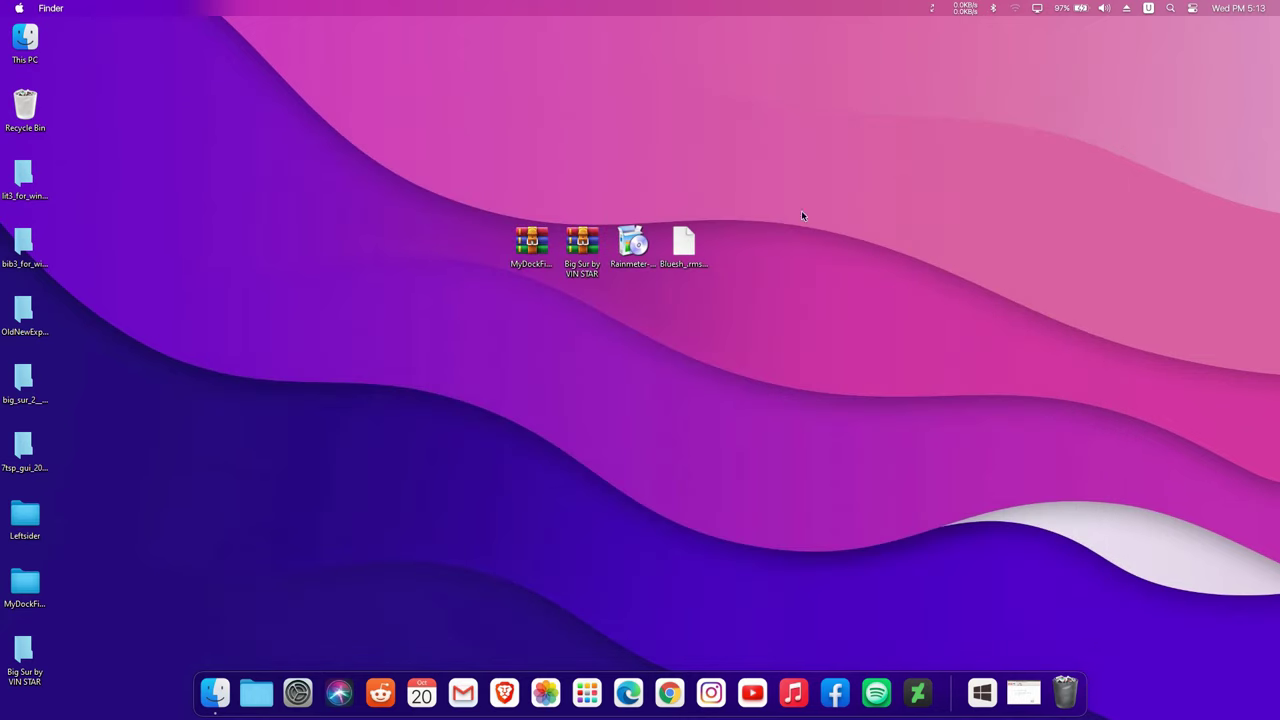
Check the notifications and calendar from the menu bar clock and dismiss them.
left_click(1240, 9)
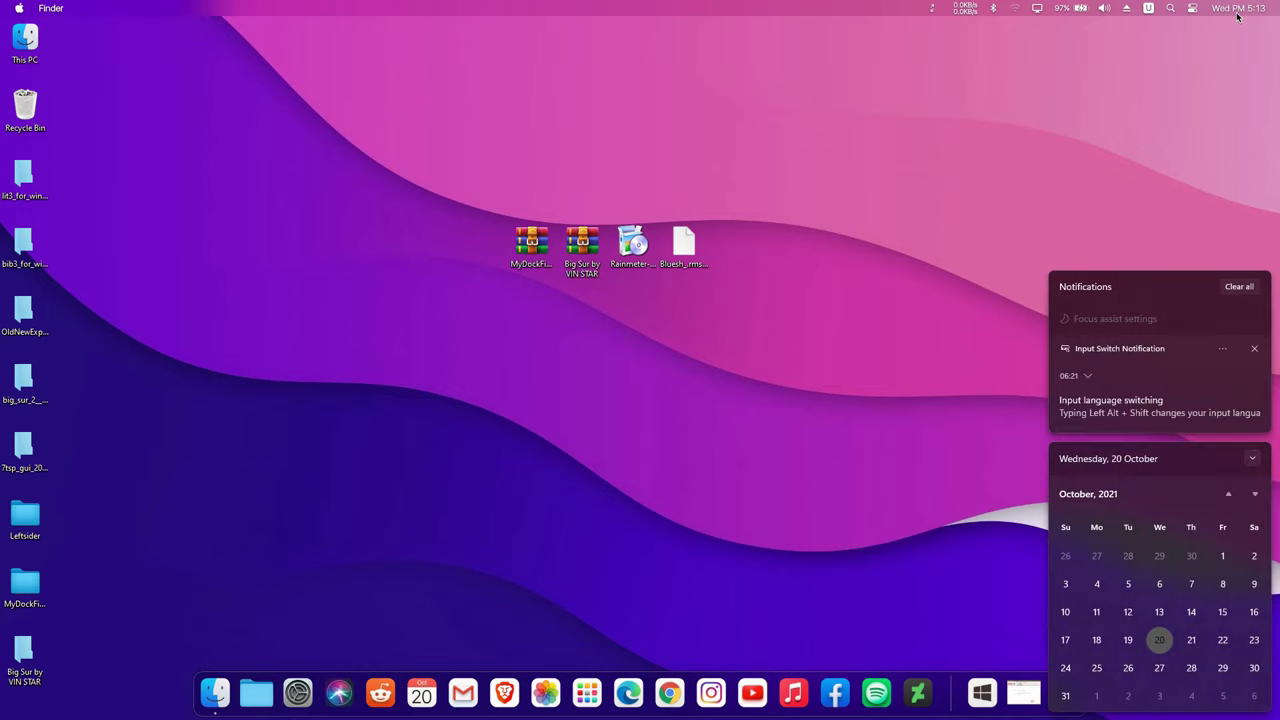
left_click(1162, 115)
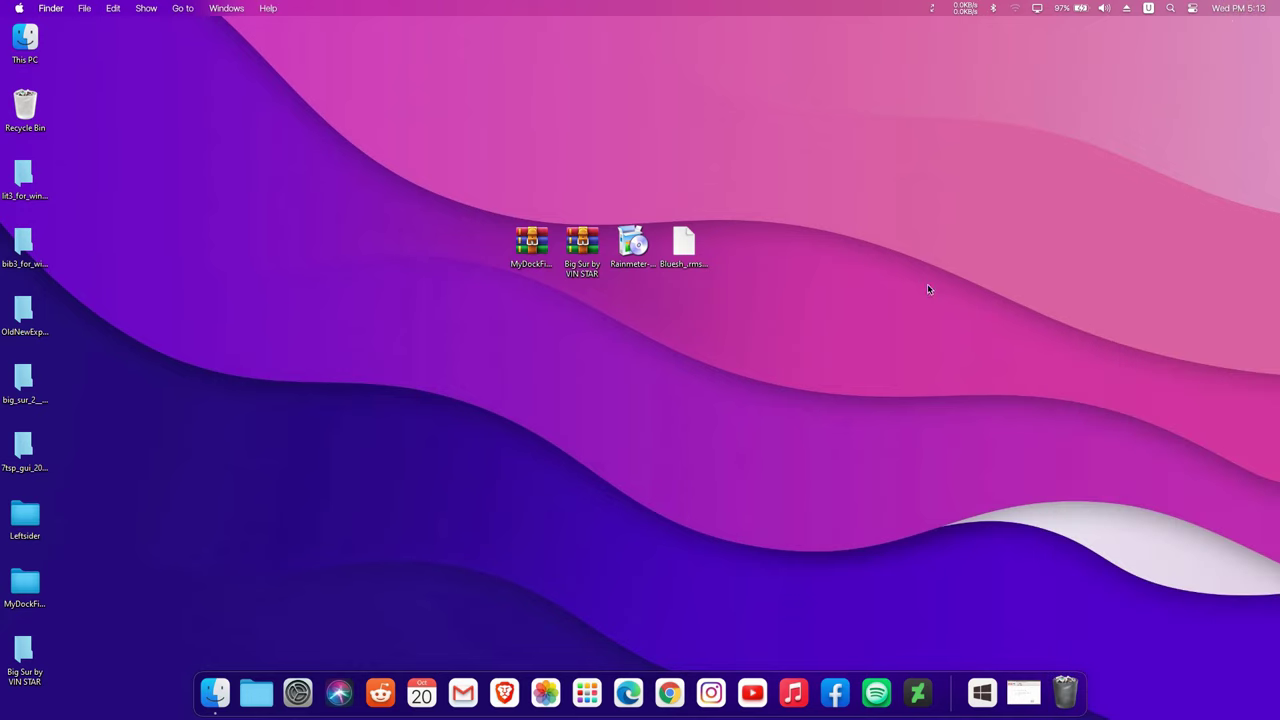
Install Rainmeter in English to C:\Program Files\Rainmeter, keeping the 64-bit version and launch on startup, and finish the setup.
double_click(648, 259)
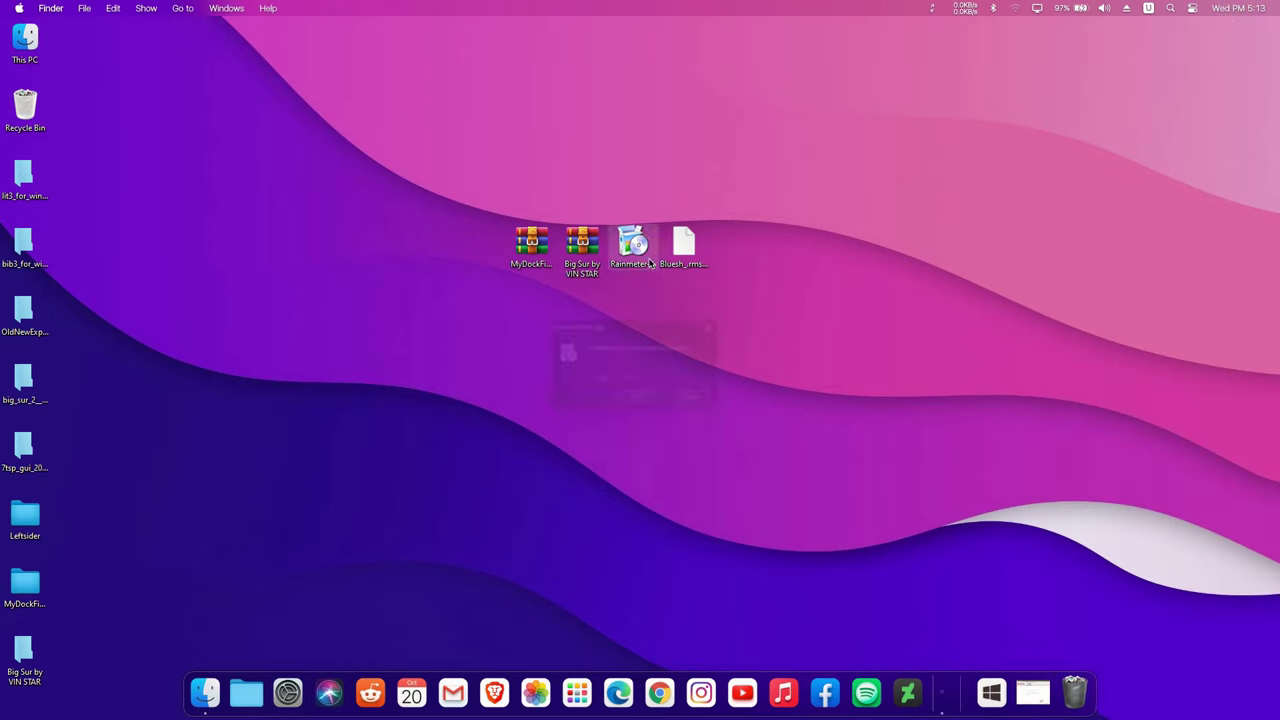
left_click(643, 404)
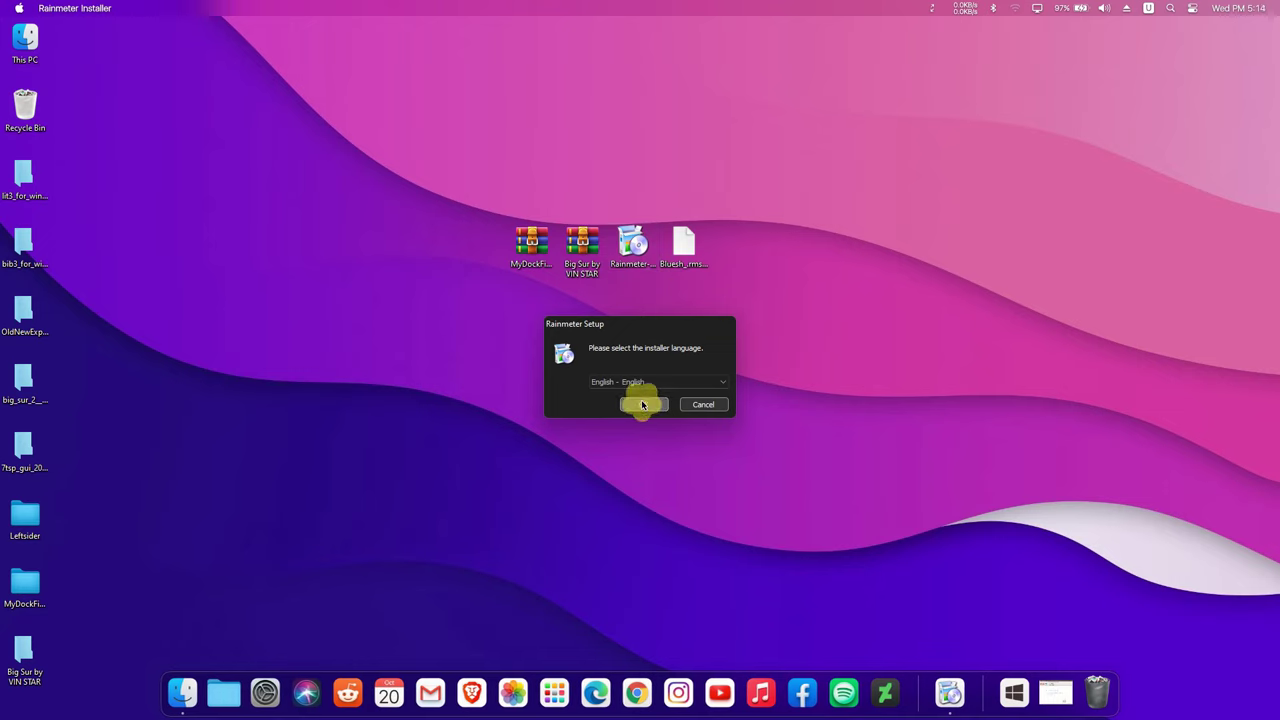
left_click(710, 478)
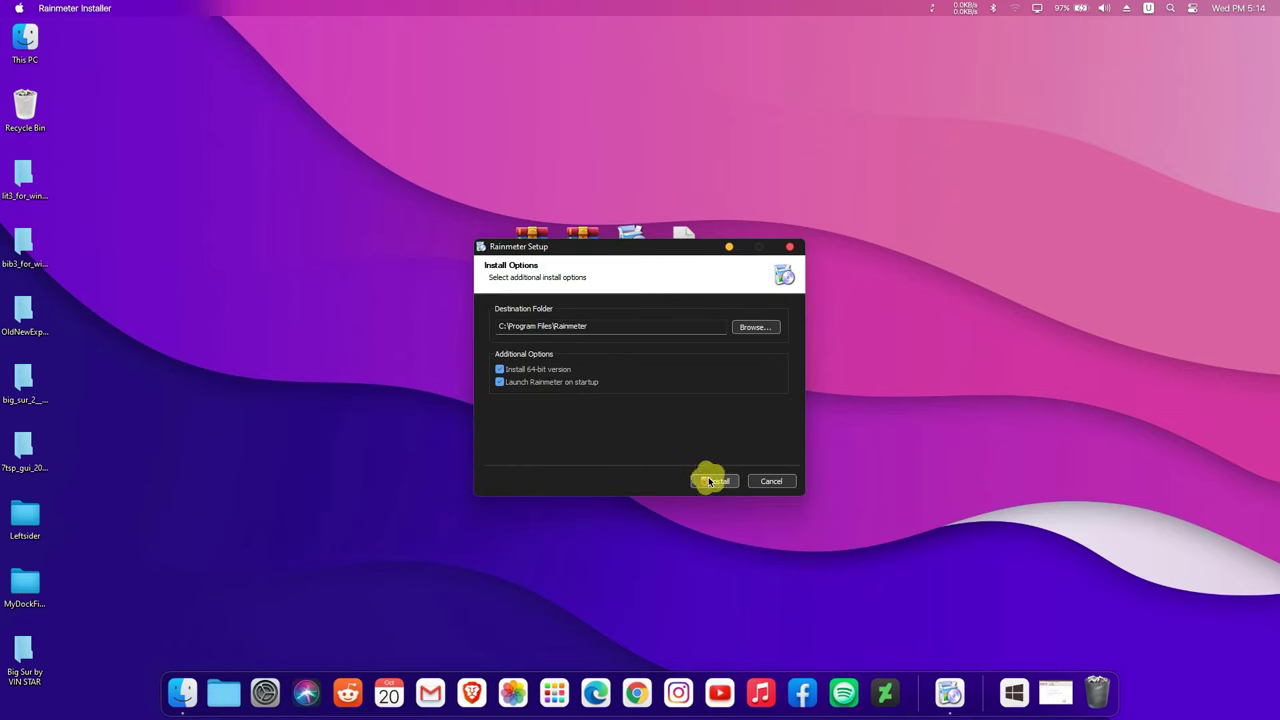
left_click(710, 481)
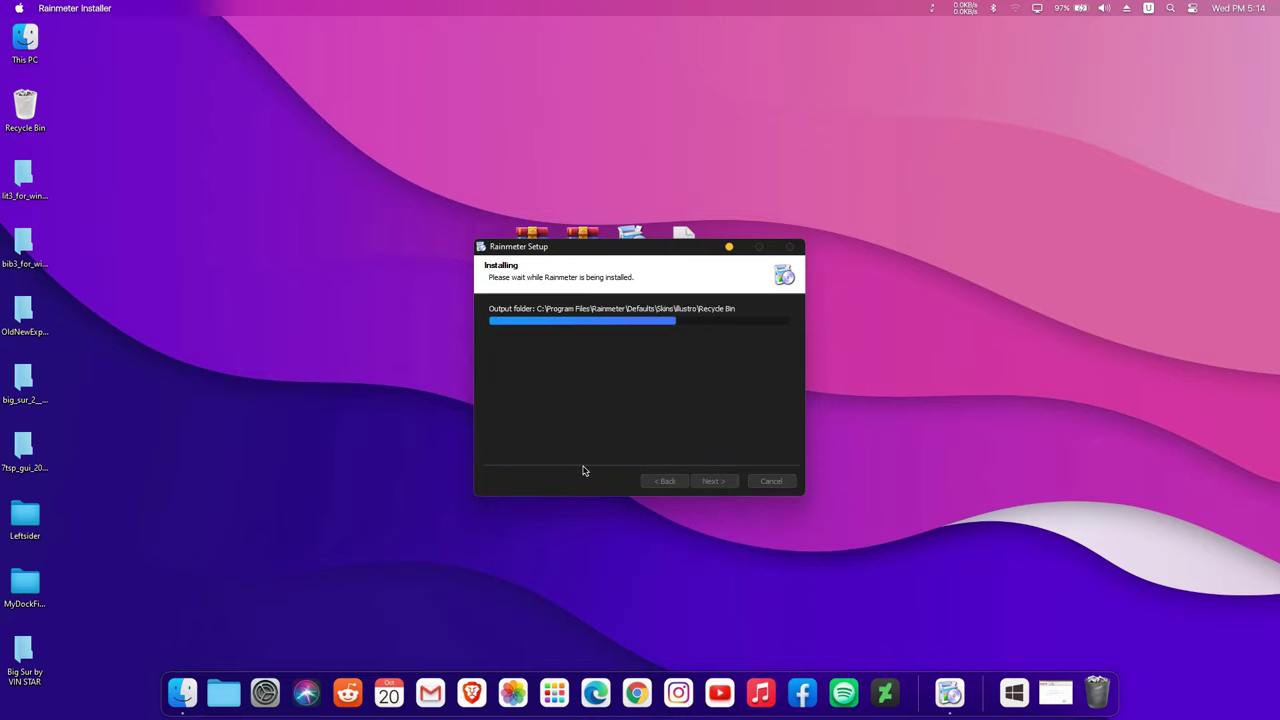
left_click(714, 482)
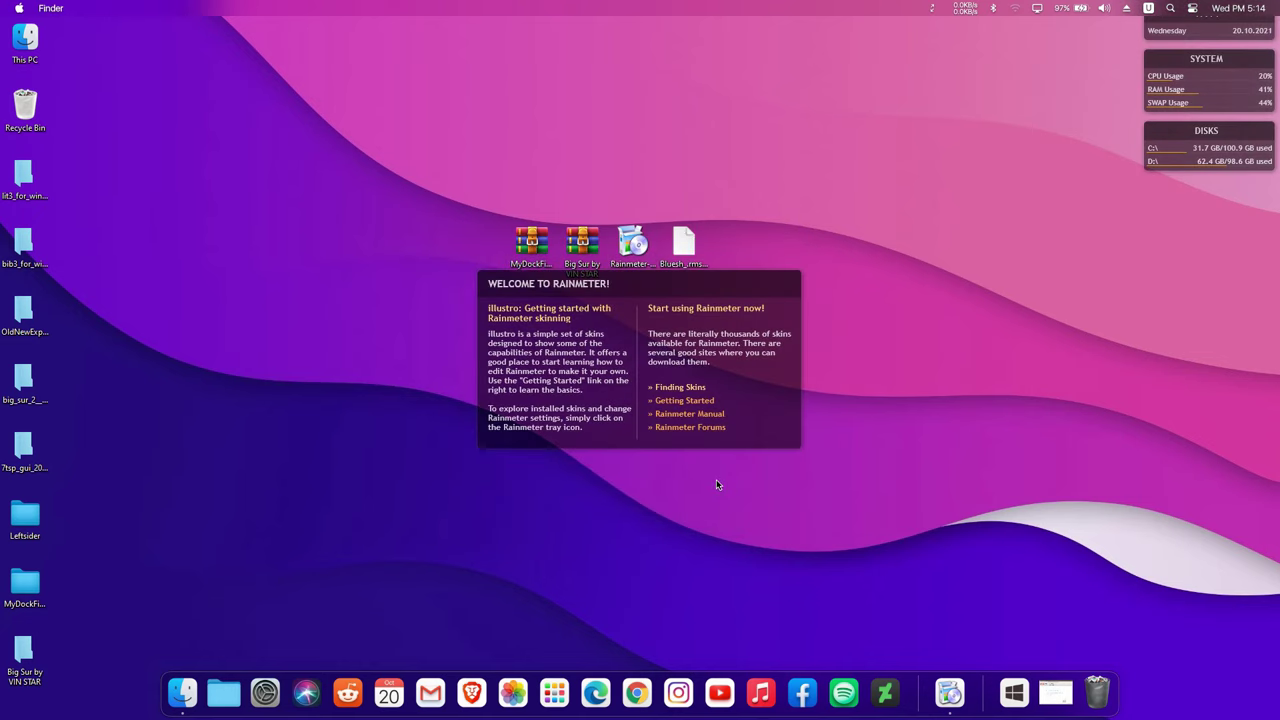
Unload the default illustro Welcome, Disk, System and Clock skins from the desktop.
right_click(735, 444)
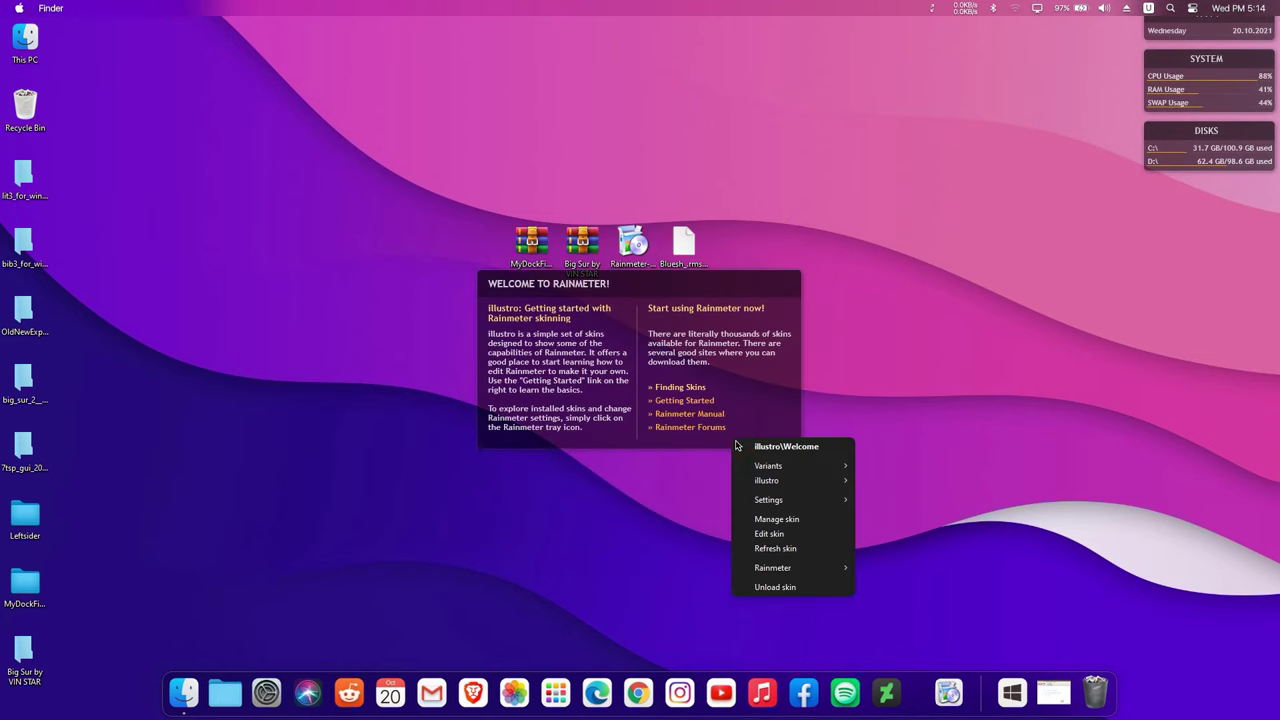
left_click(756, 586)
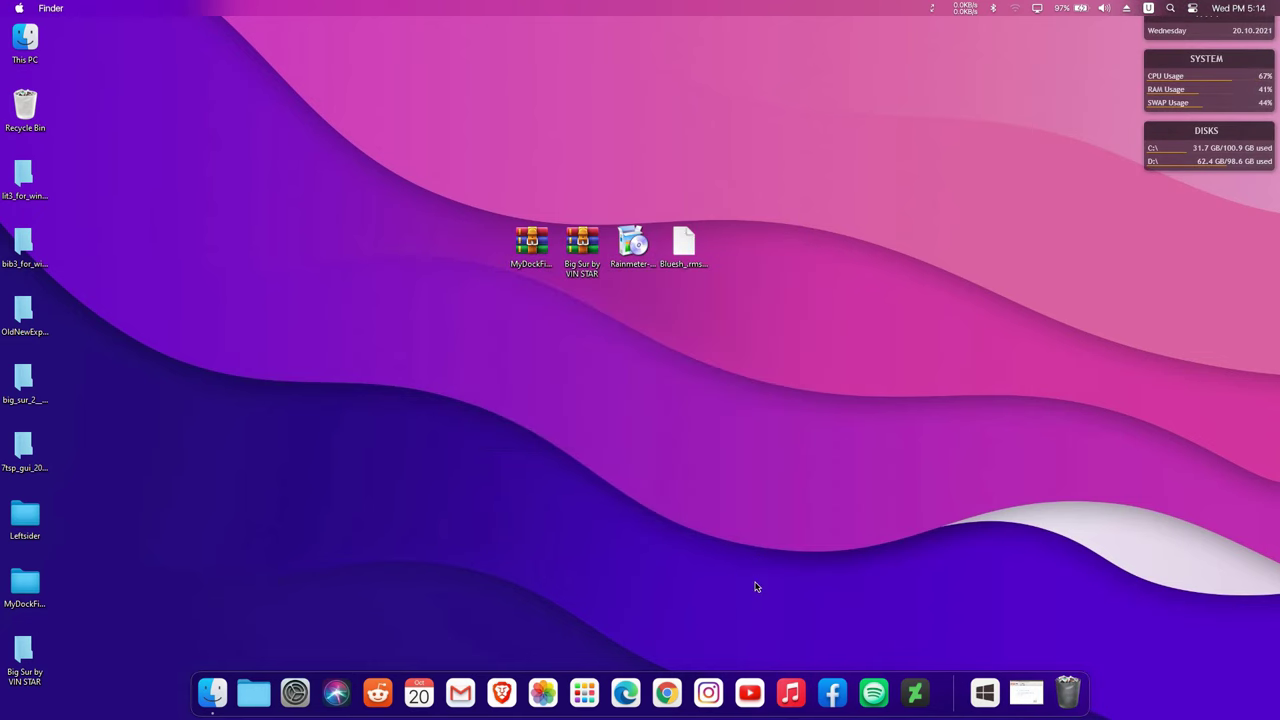
right_click(1151, 157)
left_click(1178, 303)
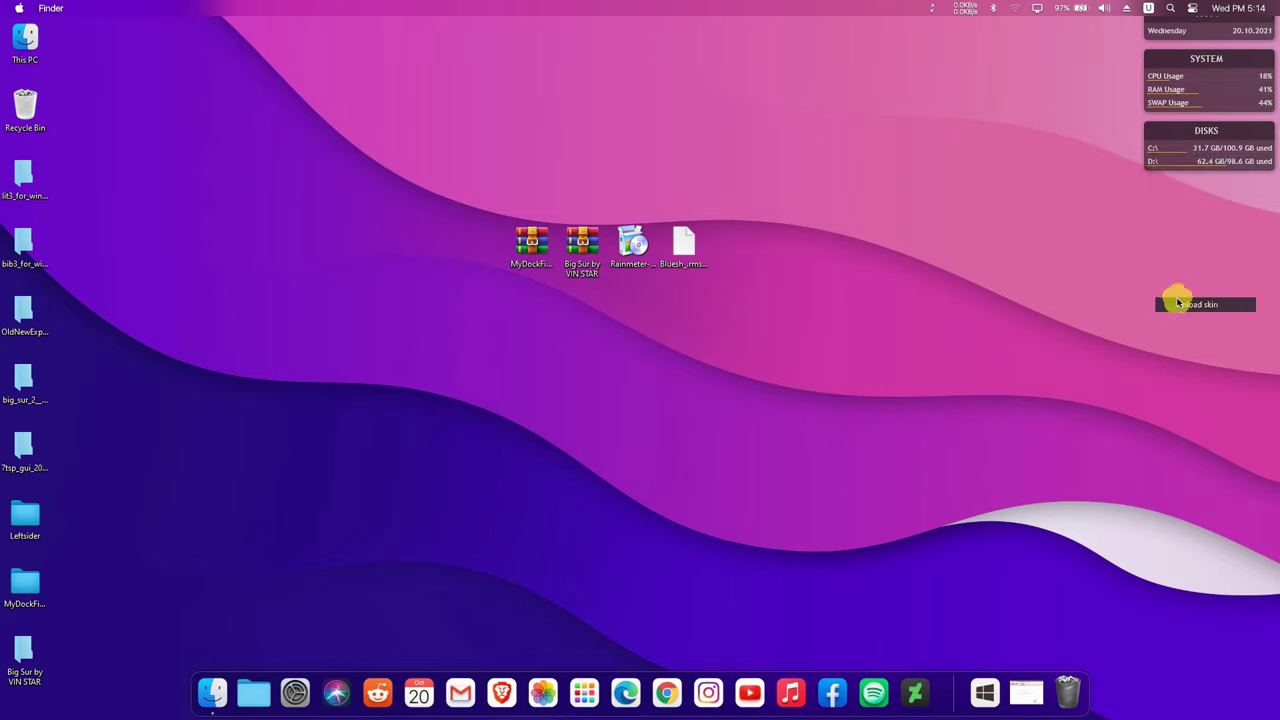
right_click(1180, 102)
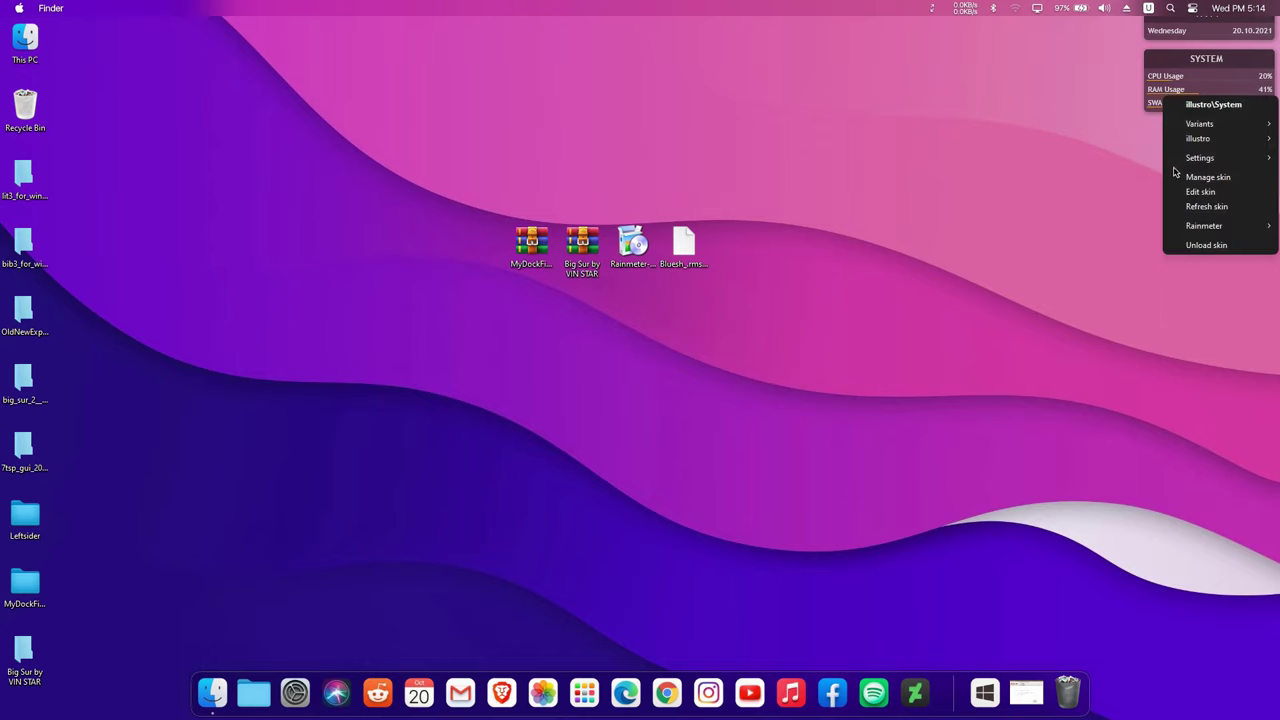
left_click(1180, 244)
right_click(1178, 32)
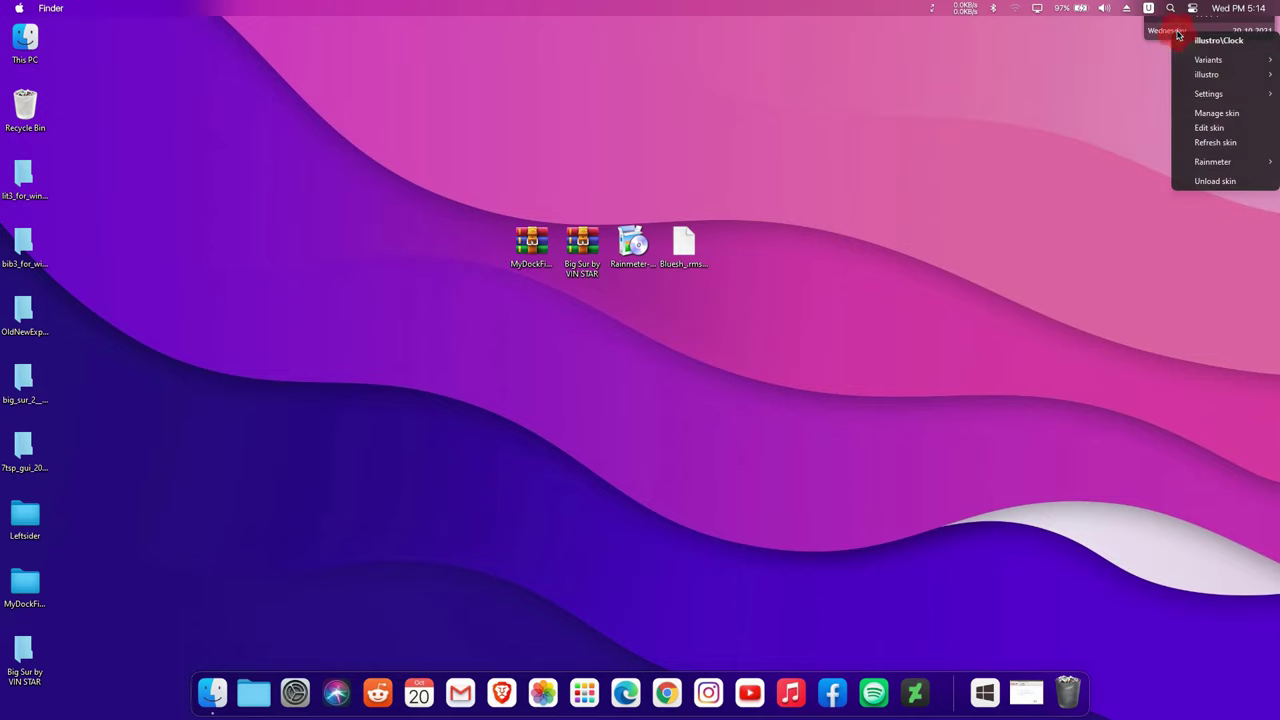
left_click(1188, 186)
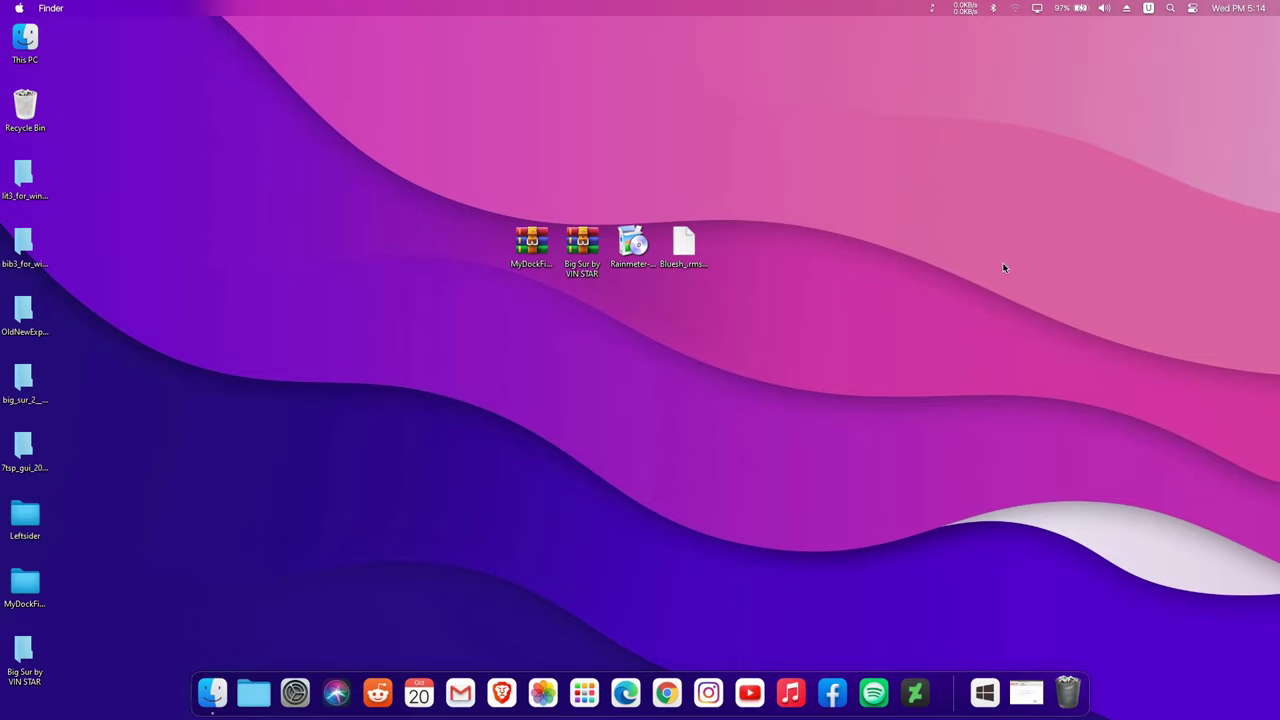
Install the Bluesh skin package without applying its included layout.
double_click(684, 246)
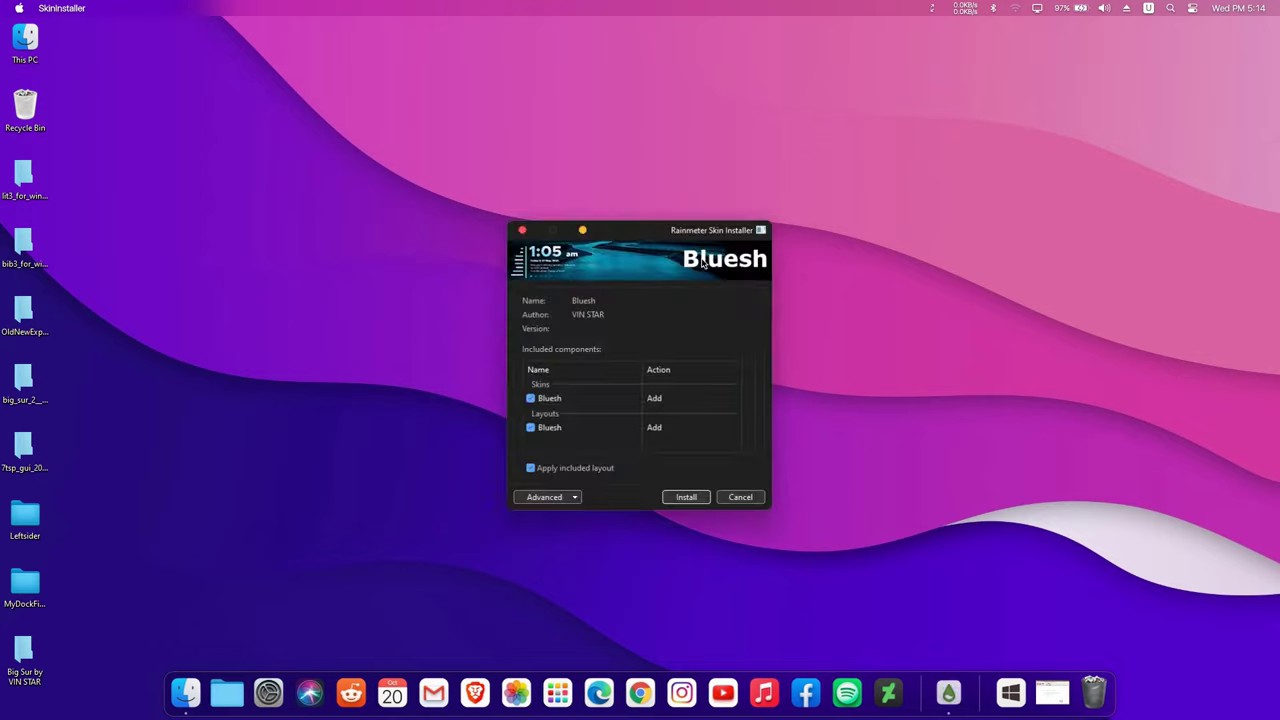
left_click(545, 468)
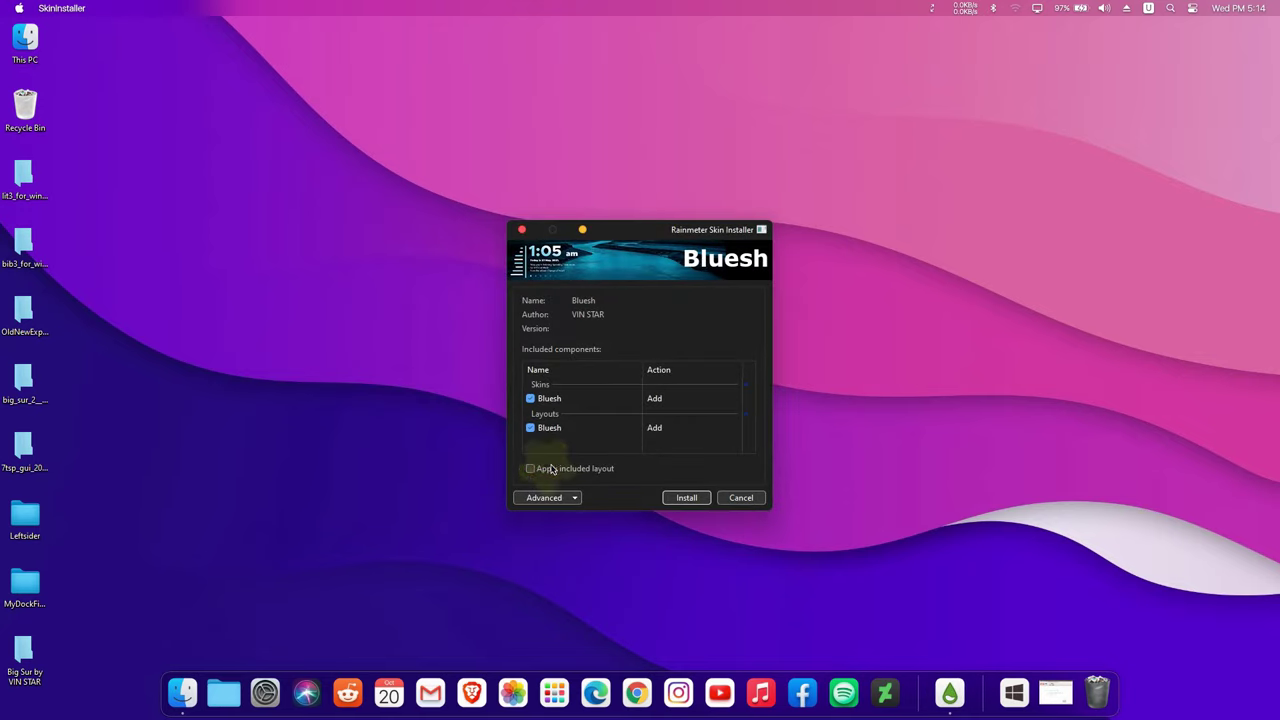
left_click(684, 497)
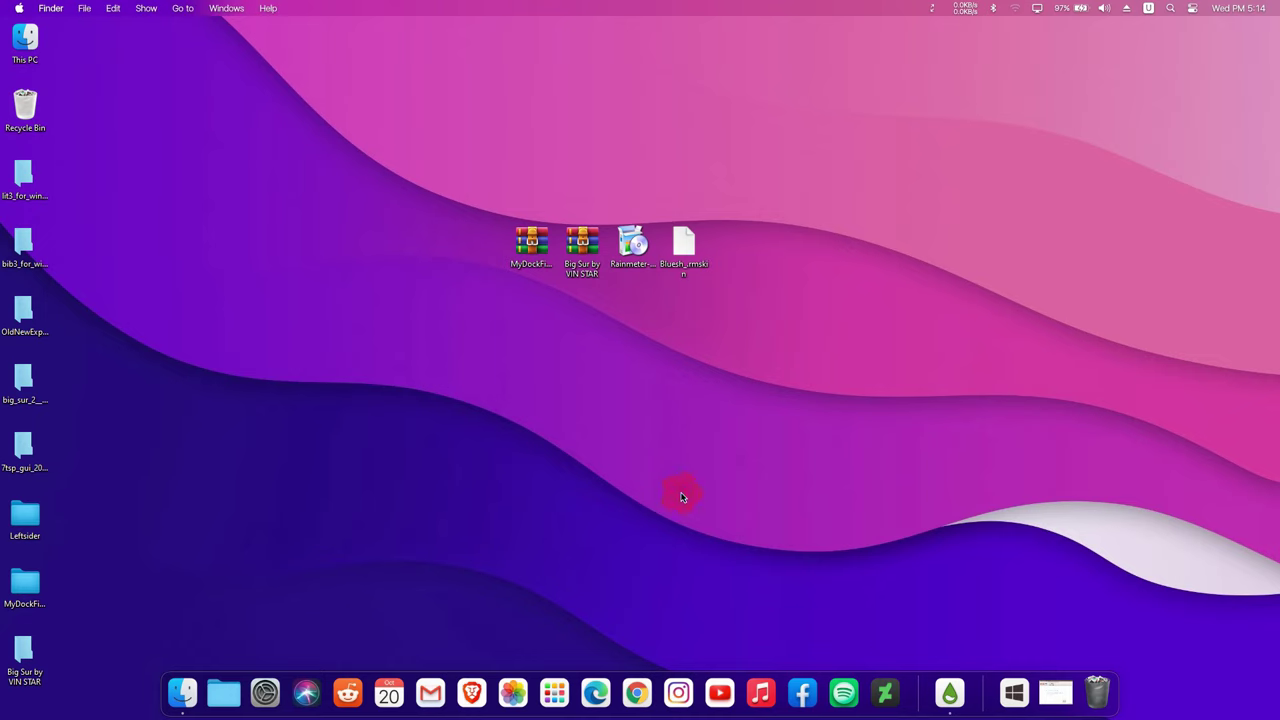
Hide all desktop icons.
right_click(681, 497)
mouse_move(715, 530)
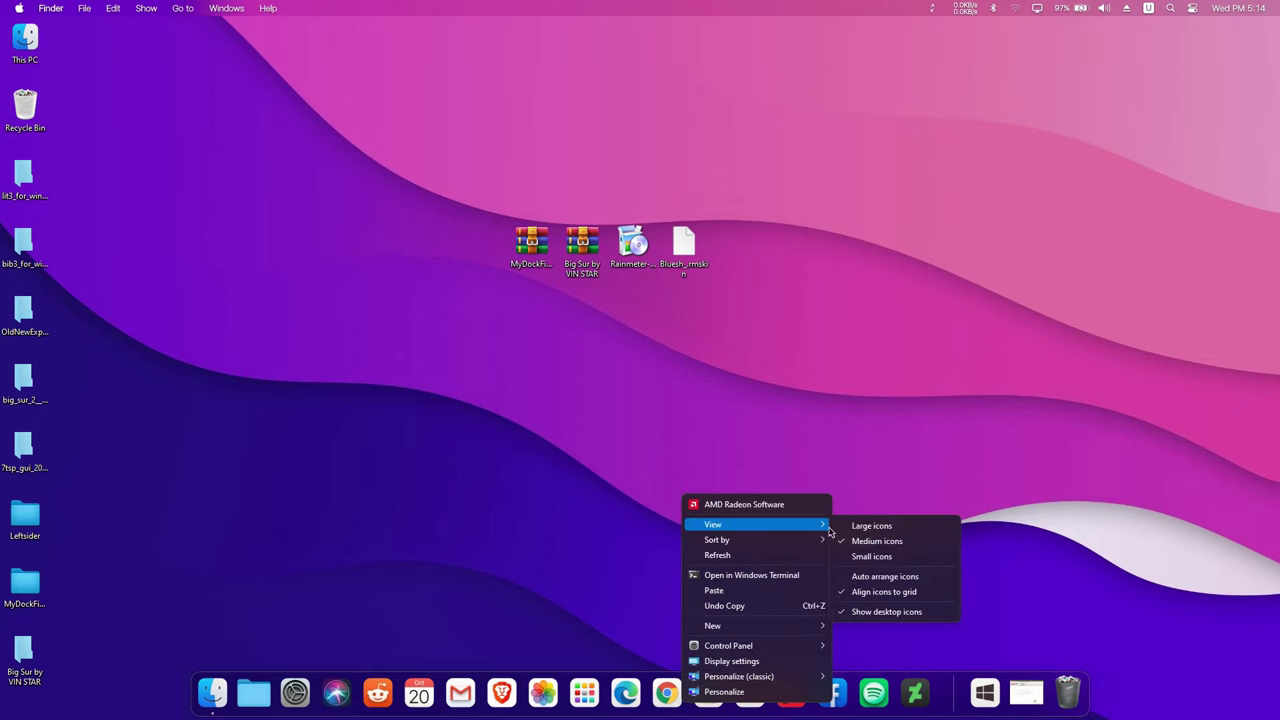
left_click(867, 612)
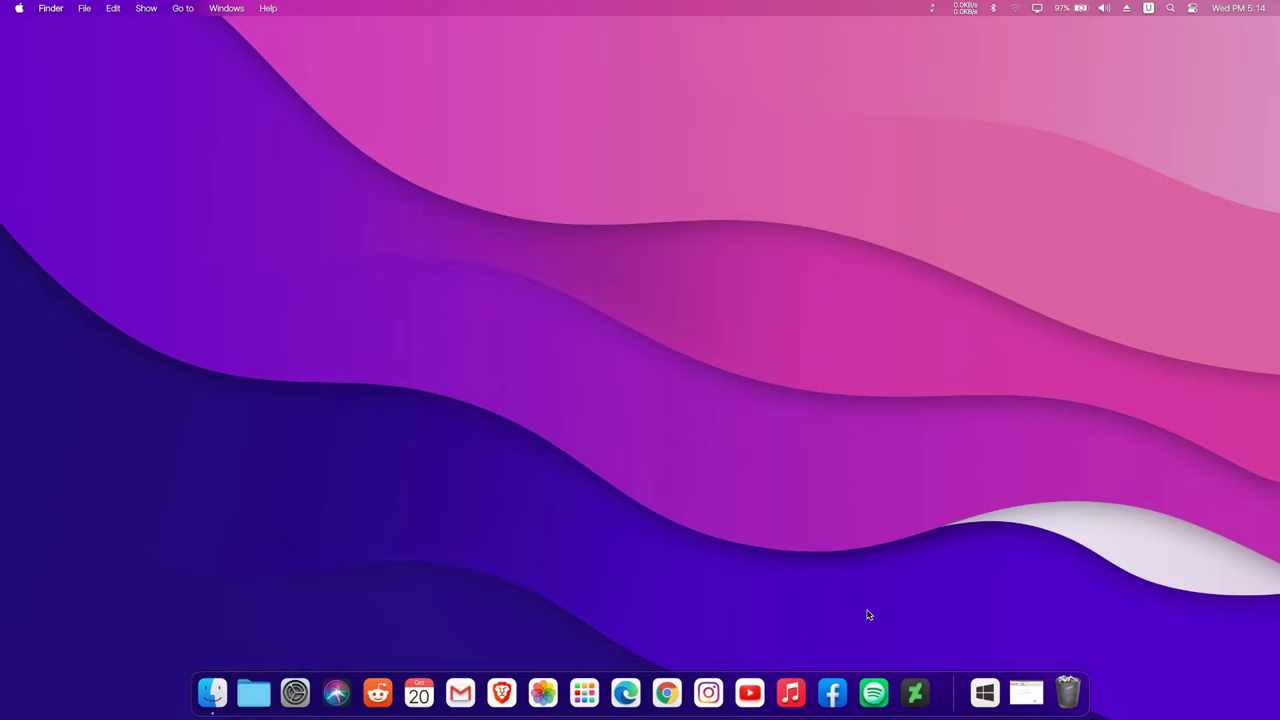
Open the Rainmeter manager from the Dock's tray stack and load Animation.ini from the Bluesh skins.
left_click(983, 692)
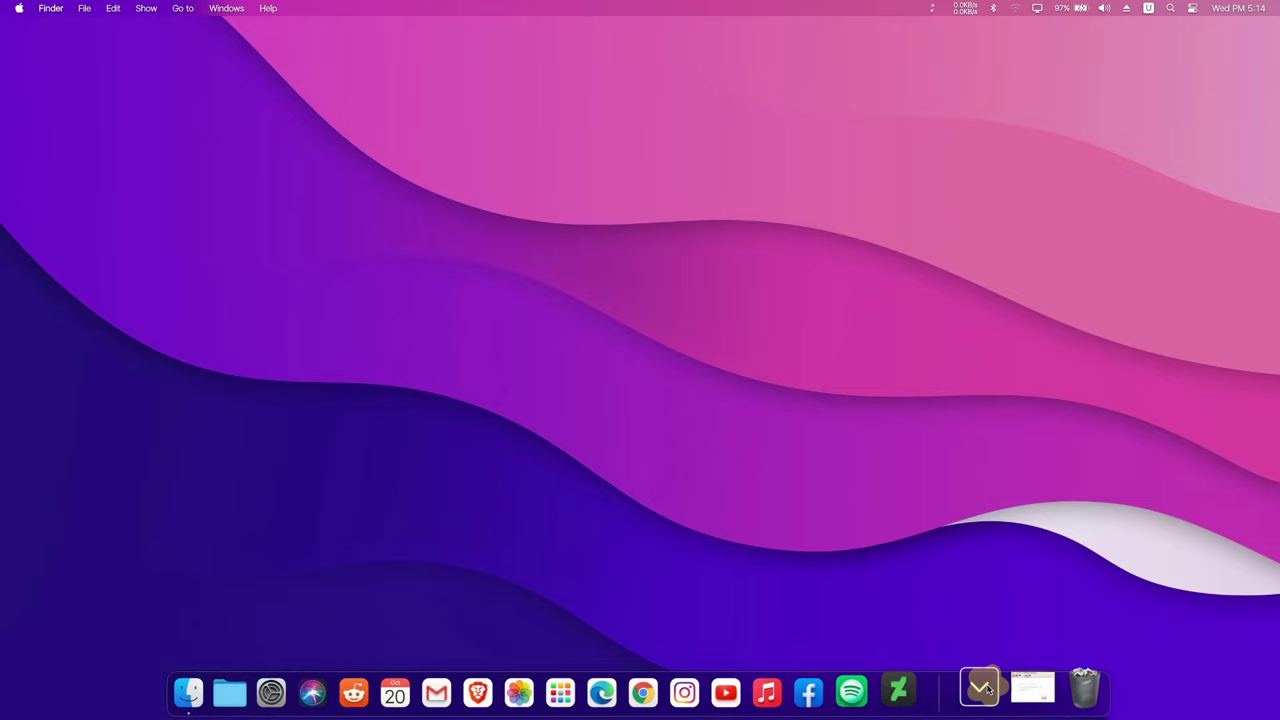
left_click(984, 624)
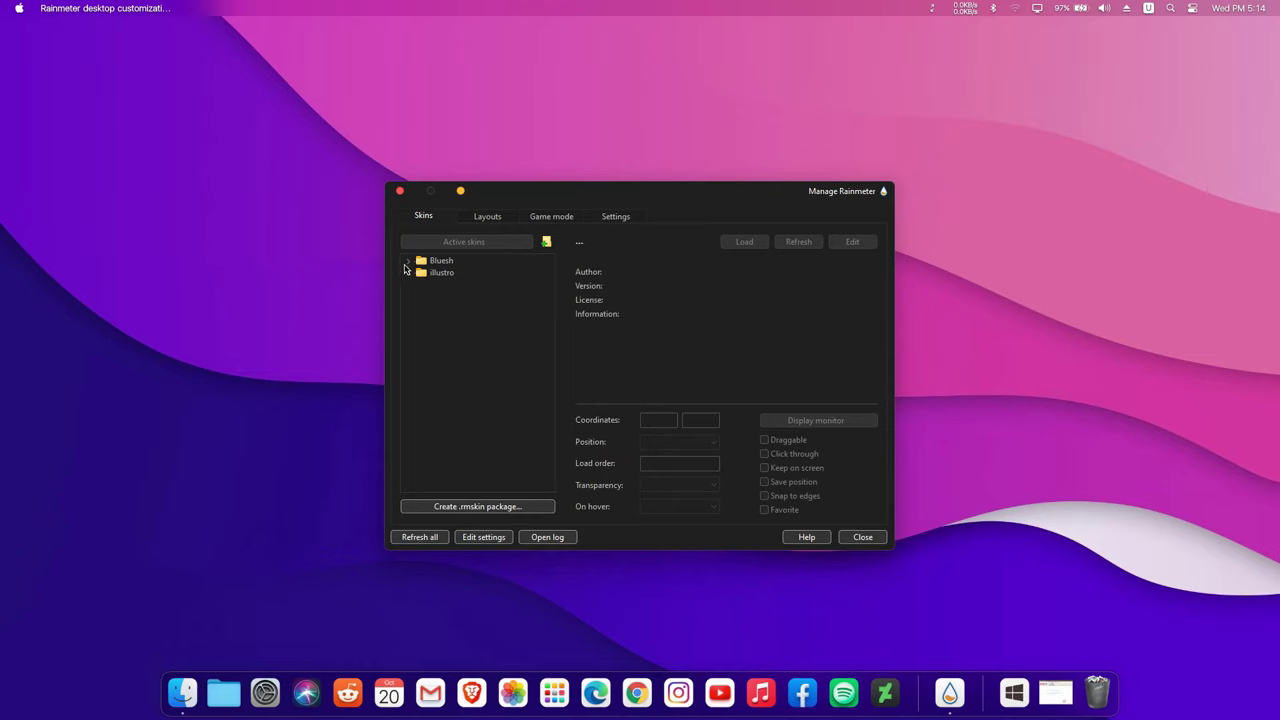
left_click(407, 262)
double_click(452, 276)
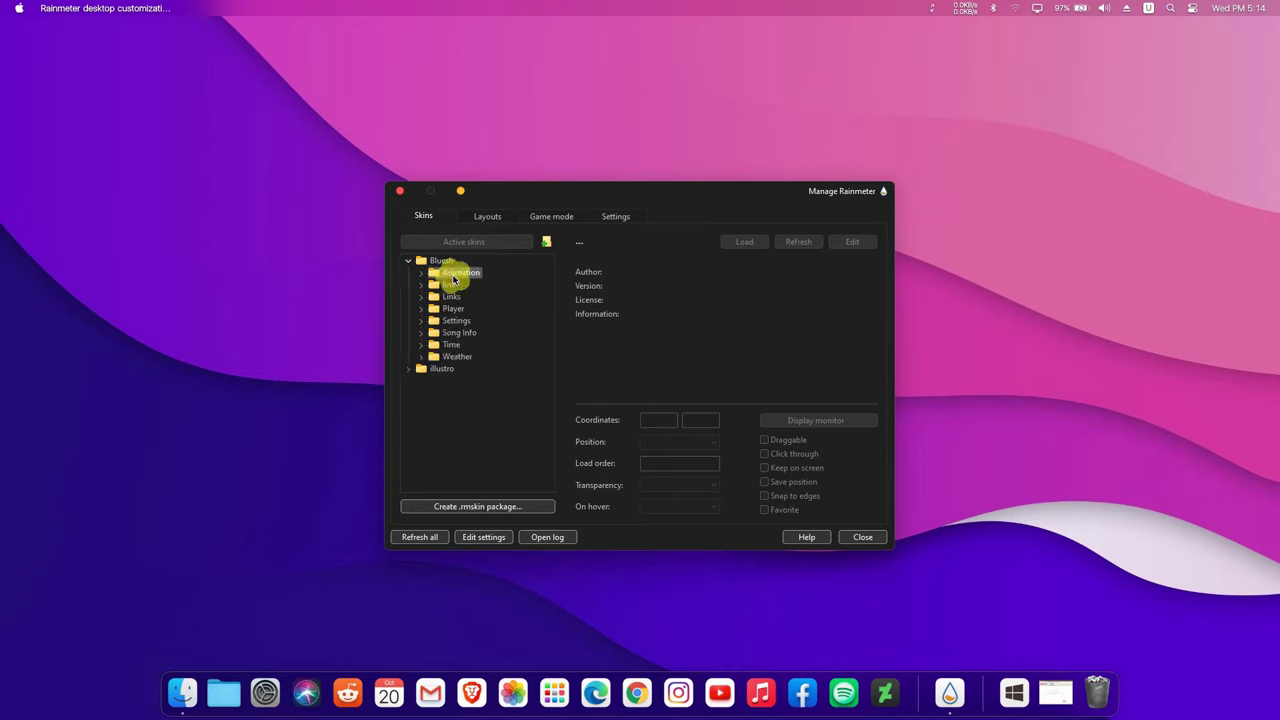
left_click(474, 289)
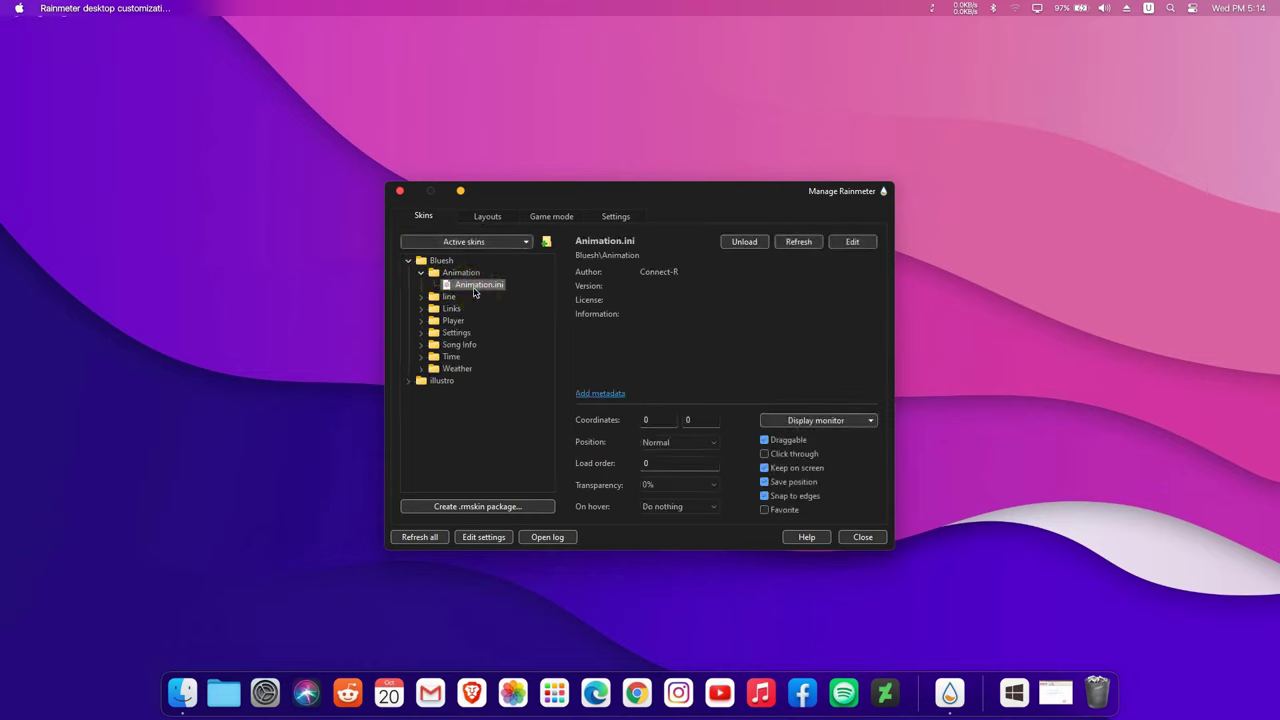
Load the Bluesh Song Info.ini and Time.ini skins and close the Rainmeter manager.
double_click(457, 345)
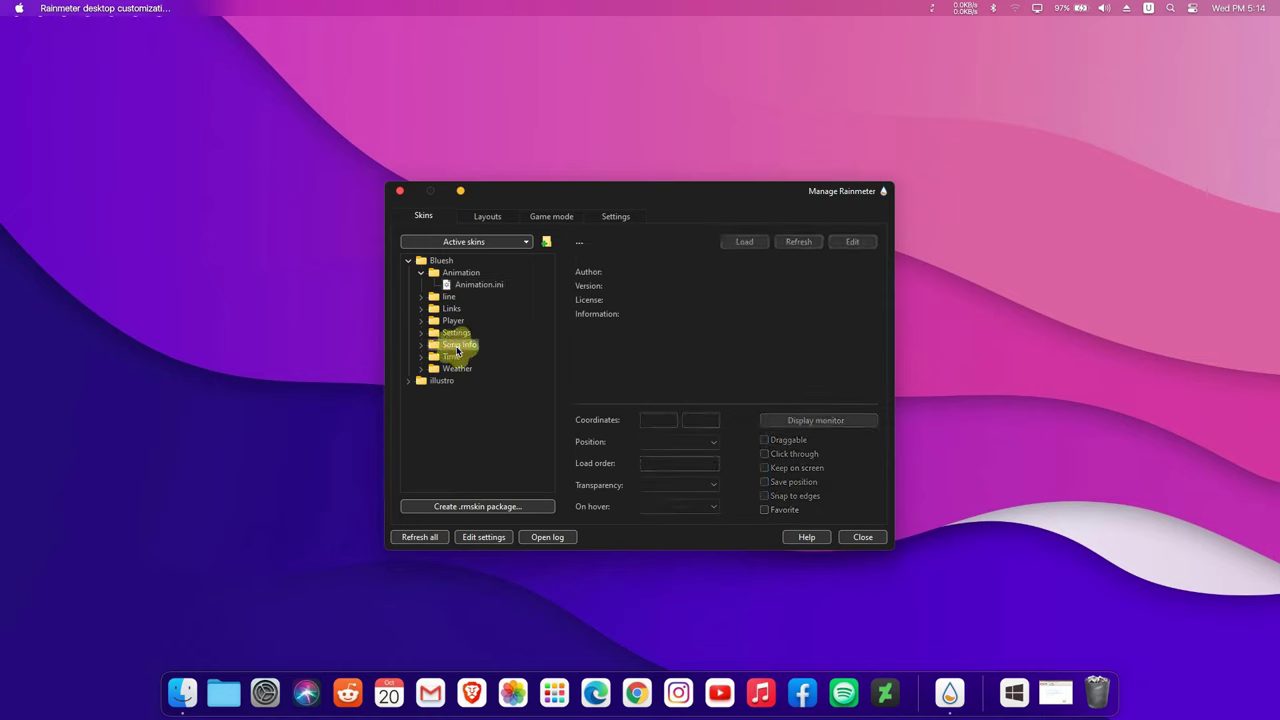
left_click(465, 358)
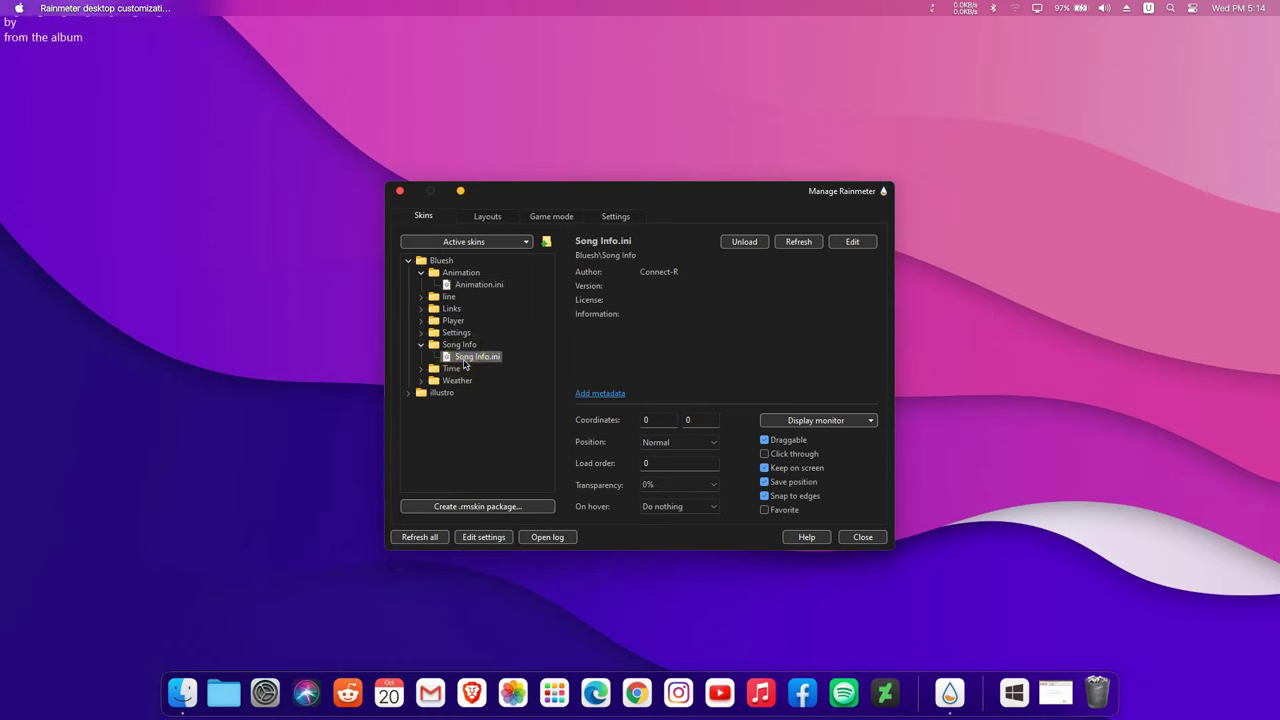
double_click(451, 369)
double_click(466, 381)
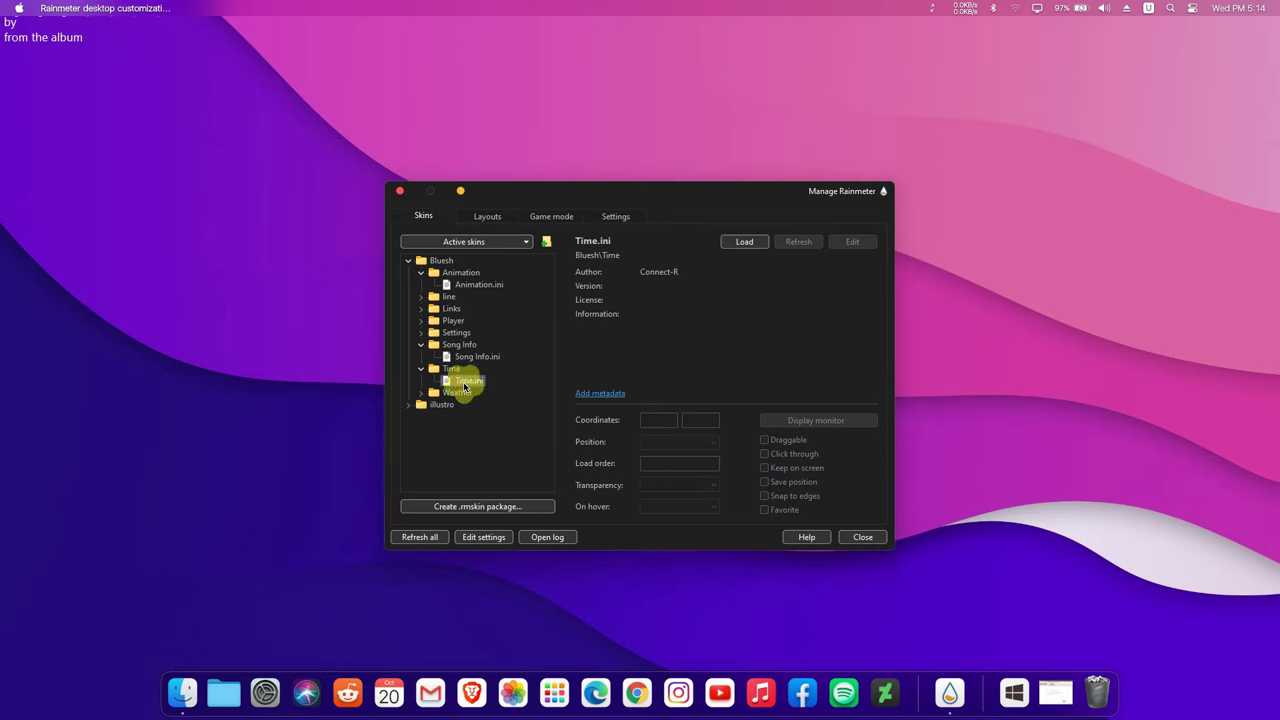
left_click(401, 192)
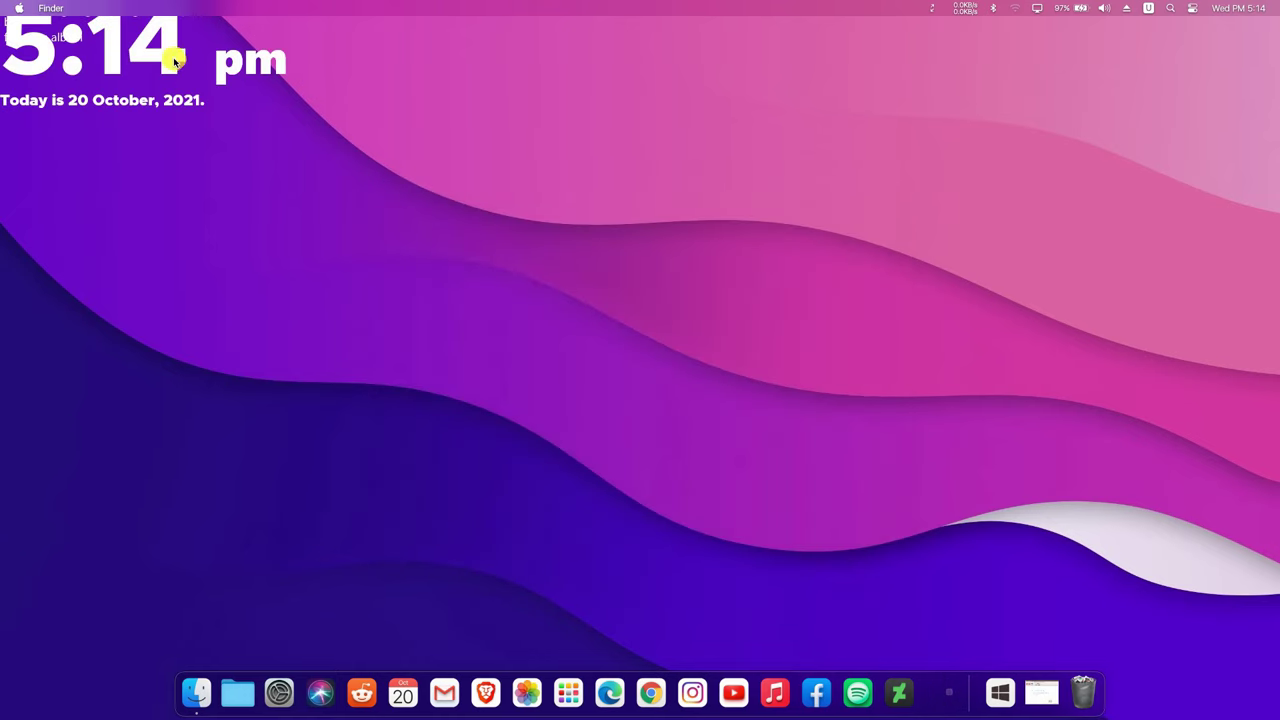
Arrange the Bluesh widgets in the desktop's lower-left area, with the clock above the song info and the animation dots below it.
left_click_drag(171, 54, 325, 445)
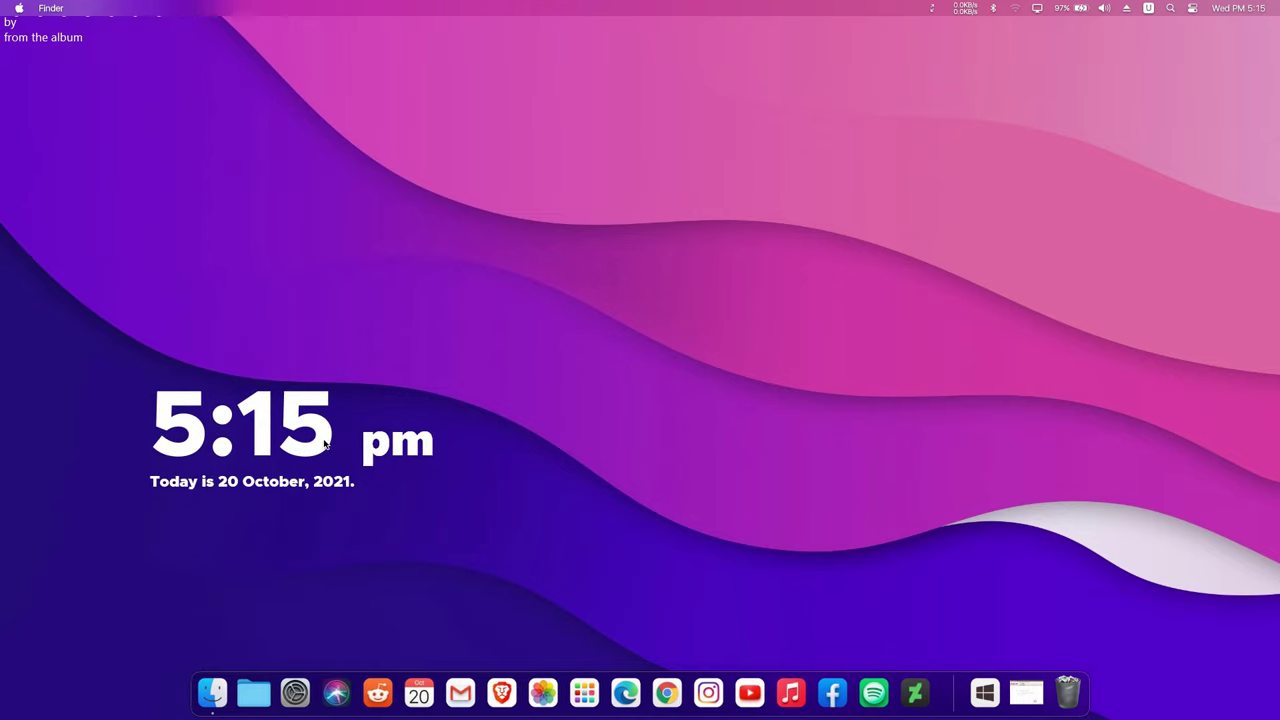
left_click_drag(51, 42, 202, 536)
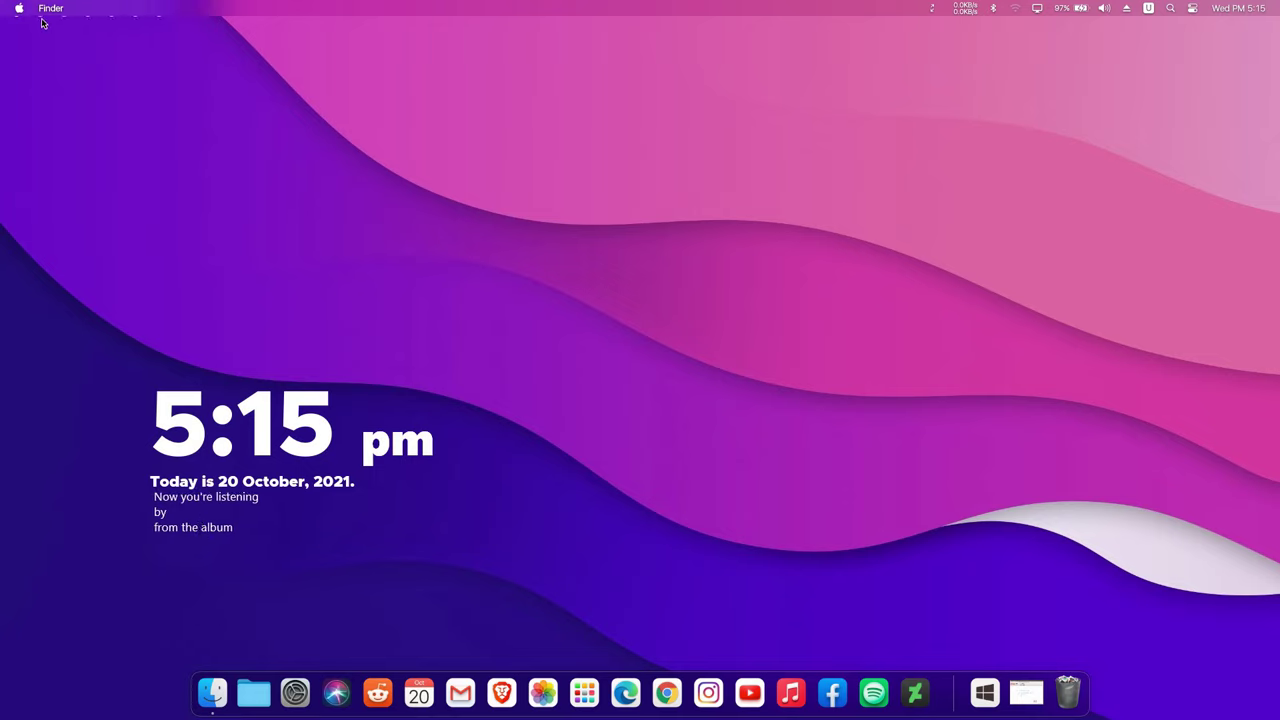
left_click_drag(42, 22, 182, 566)
left_click_drag(166, 515, 158, 562)
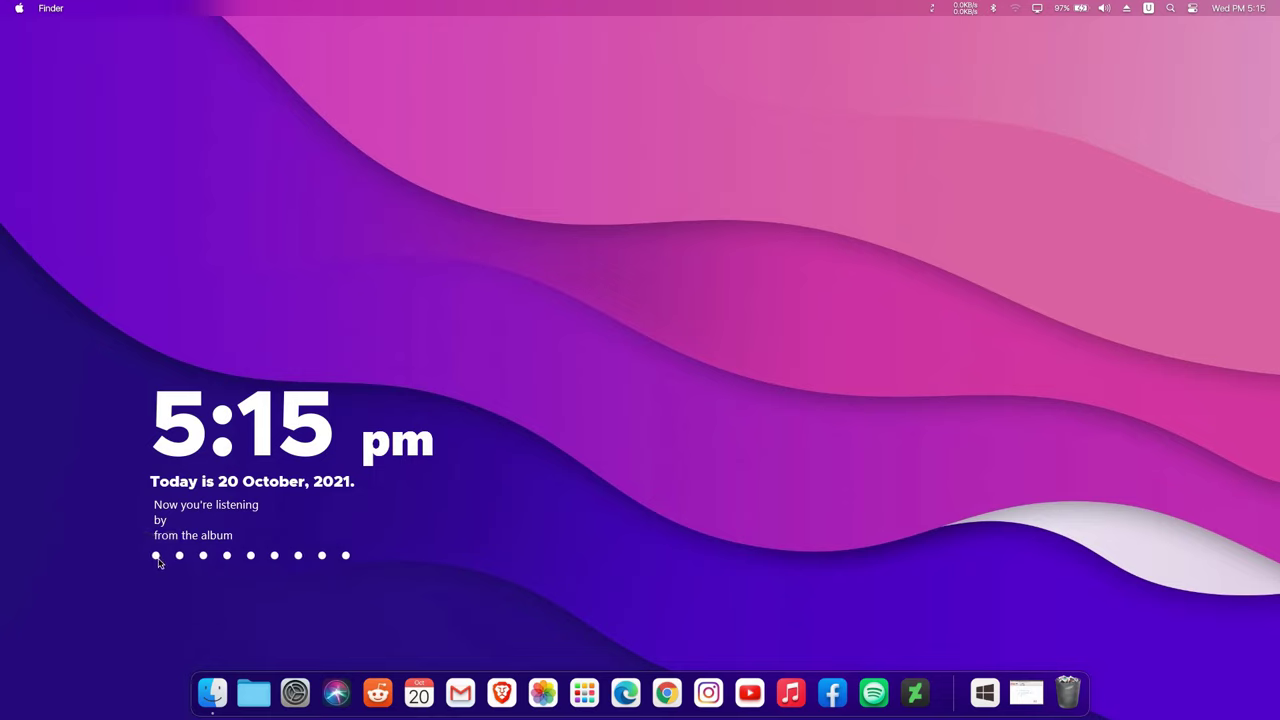
Open the Bluesh settings from the clock widget, choose Windows Media Player as the media player, and close the settings.
left_click(322, 449)
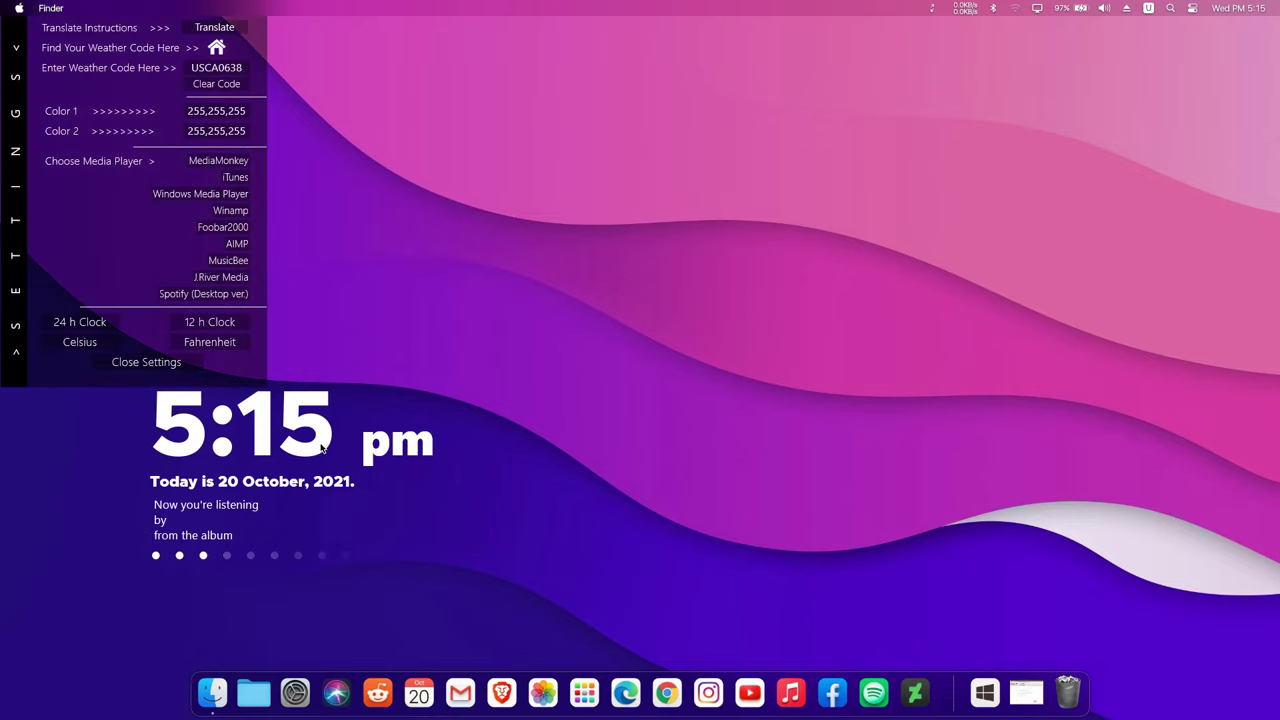
left_click(192, 196)
left_click(196, 194)
left_click(146, 362)
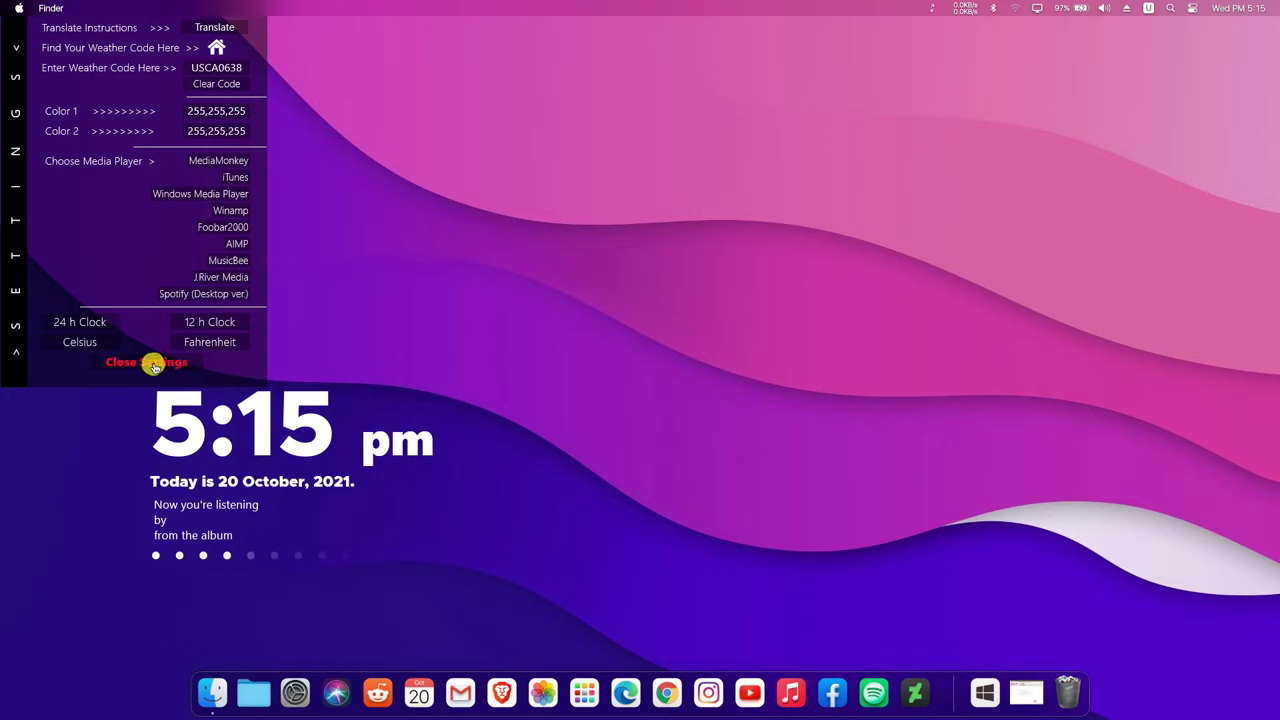
Turn on the Click through setting for the Bluesh Time and Animation skins.
right_click(292, 419)
mouse_move(349, 453)
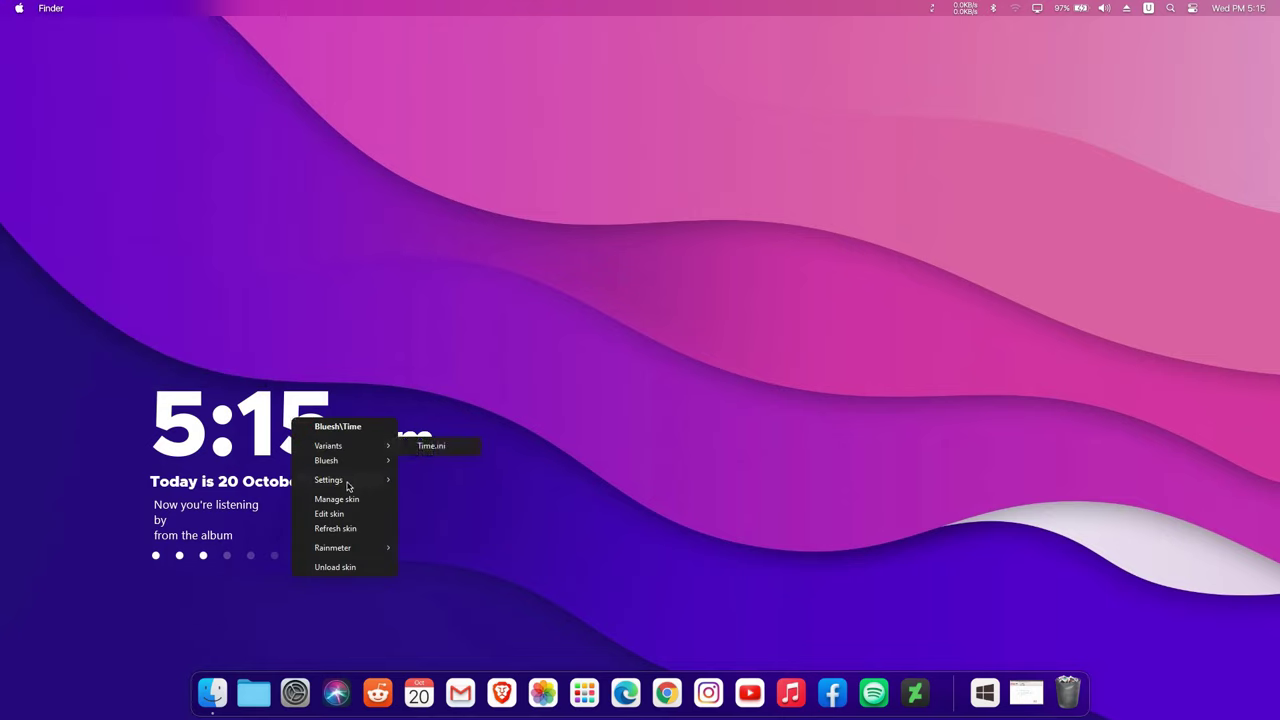
mouse_move(348, 486)
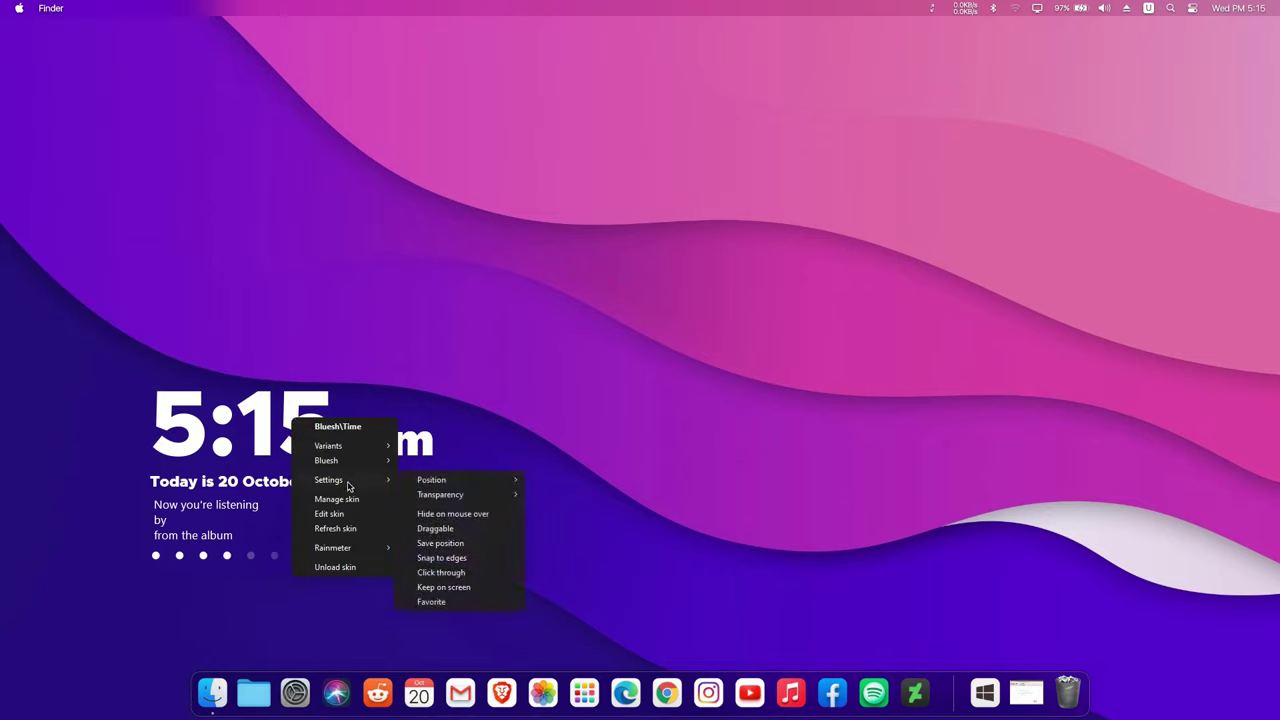
left_click(428, 574)
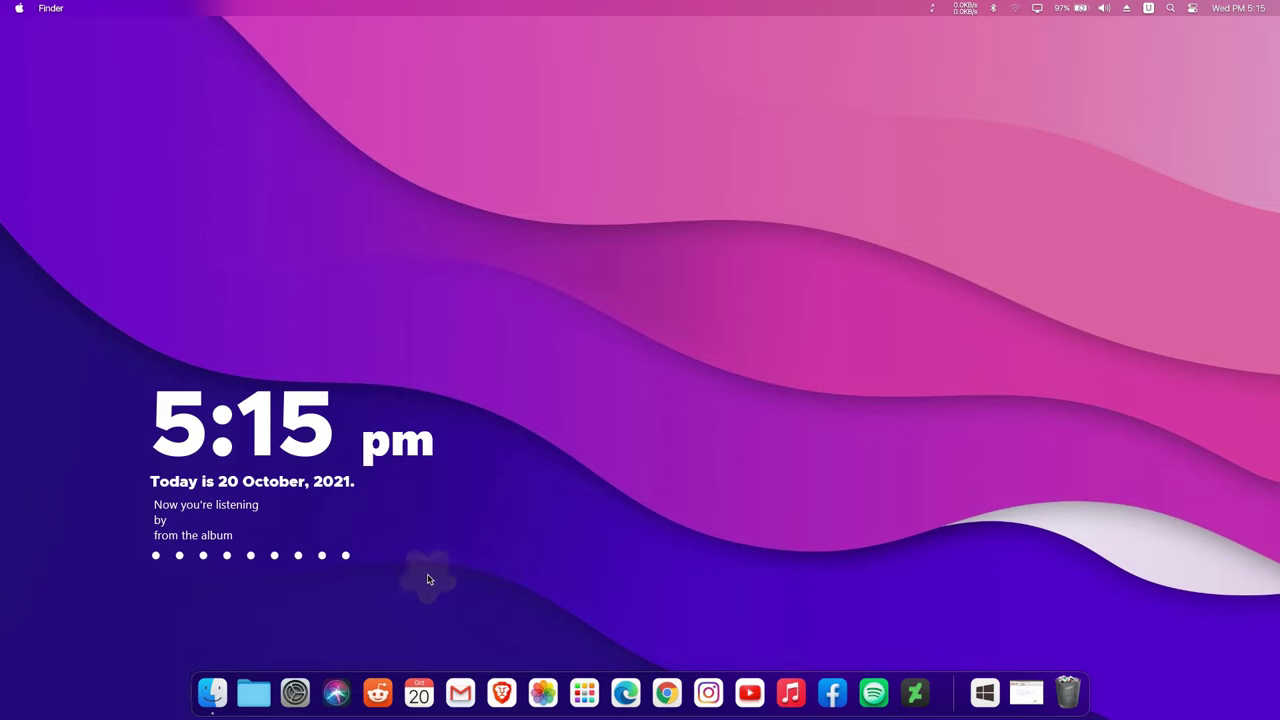
right_click(294, 563)
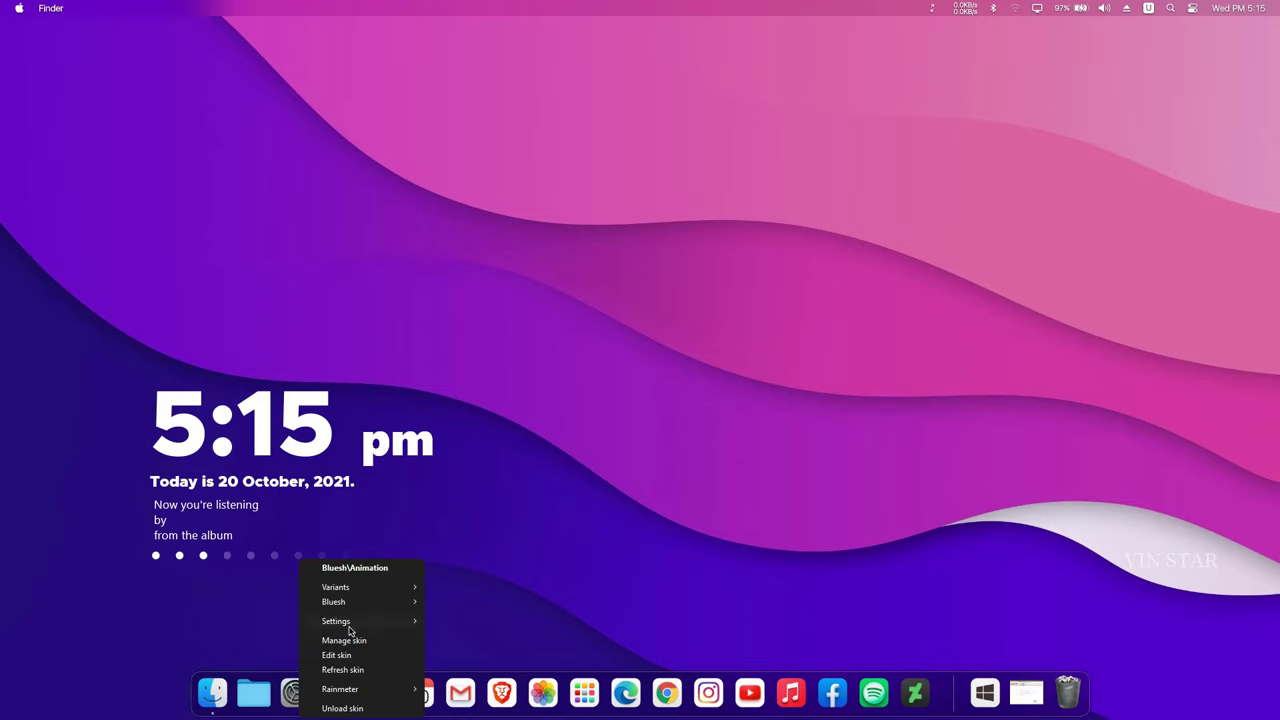
mouse_move(410, 621)
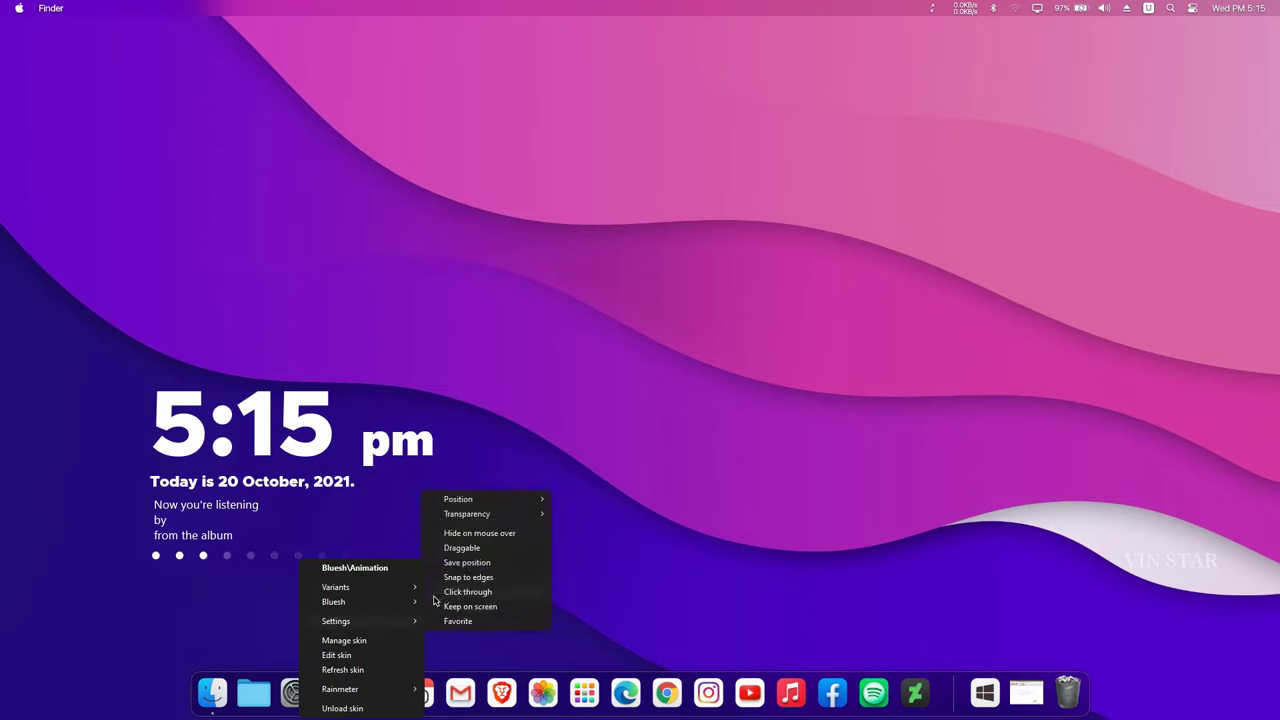
left_click(455, 595)
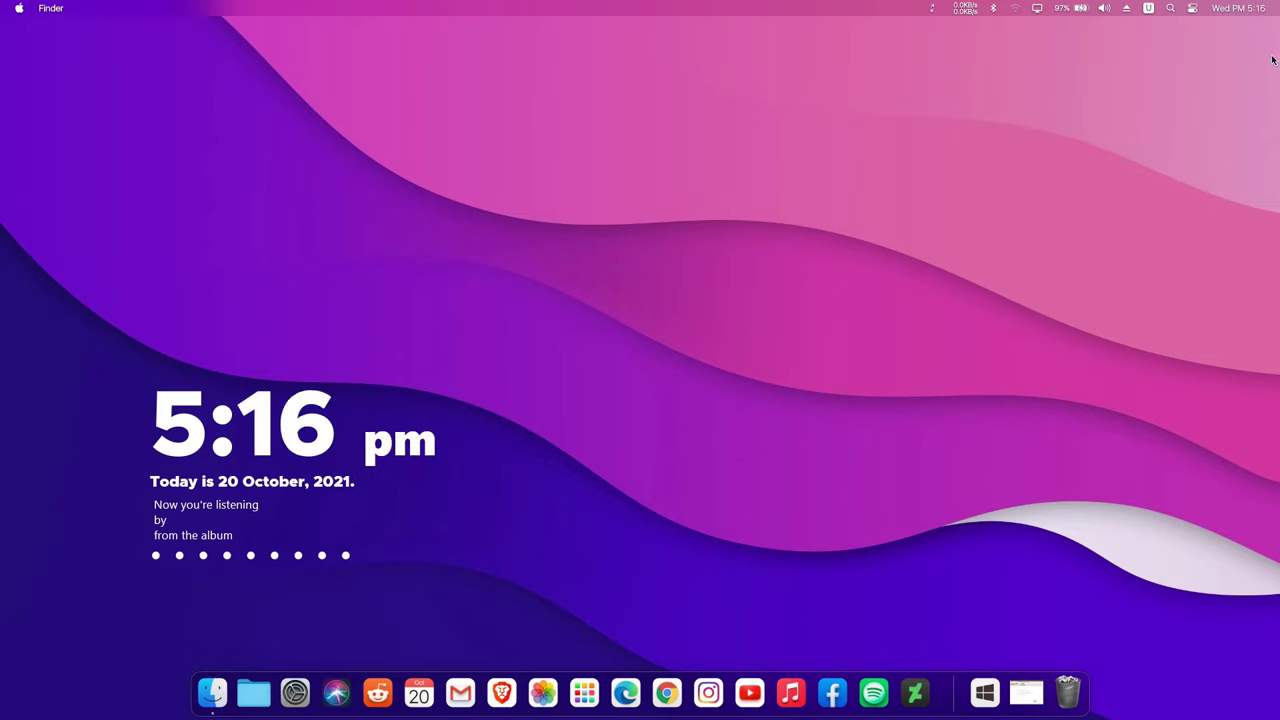
View the notifications and calendar from the menu bar clock, then open and dismiss the control center.
left_click(1233, 10)
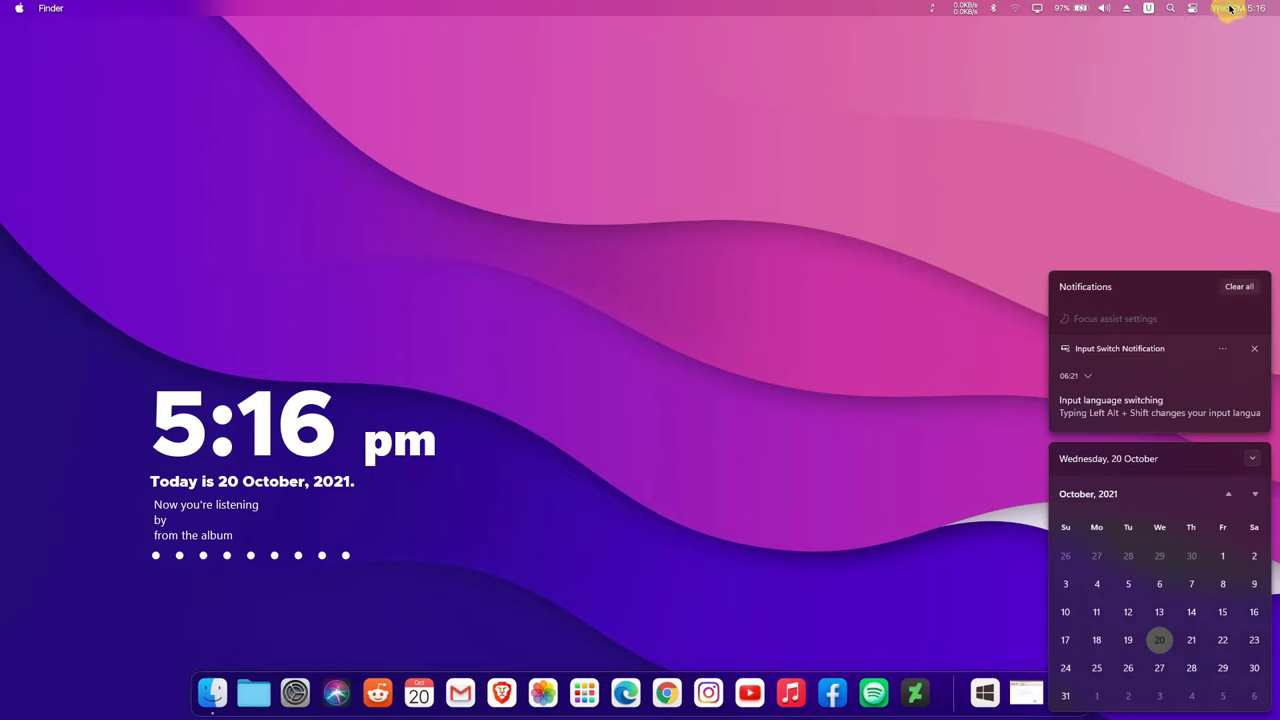
left_click(1231, 47)
left_click(1193, 10)
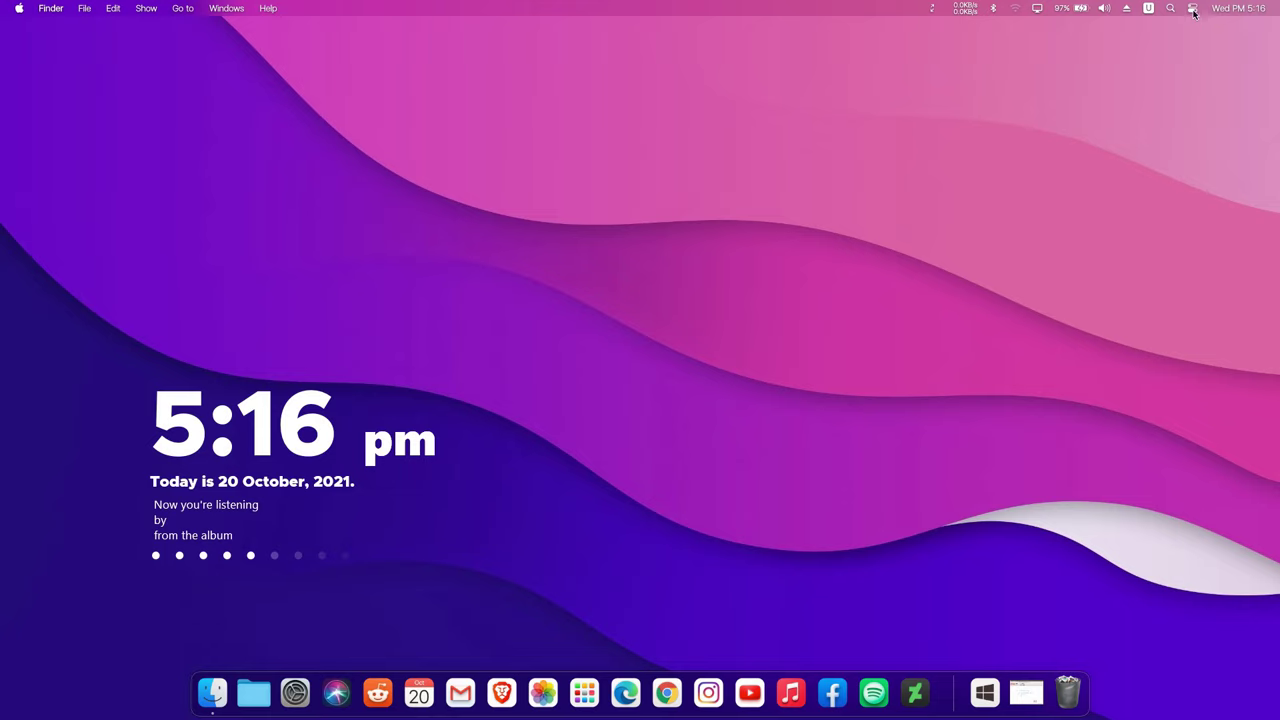
left_click(1040, 98)
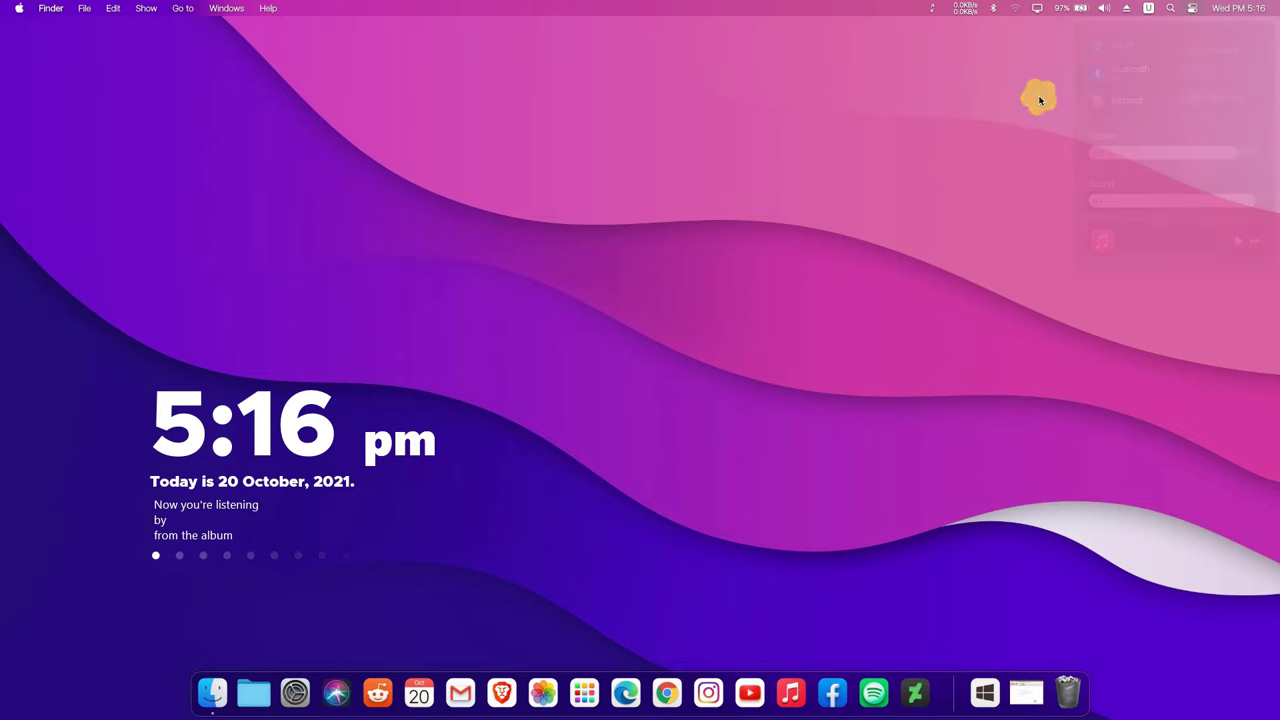
Examine the Apple logo's system menu and its alternate Start-style program menu, then close them.
left_click(19, 9)
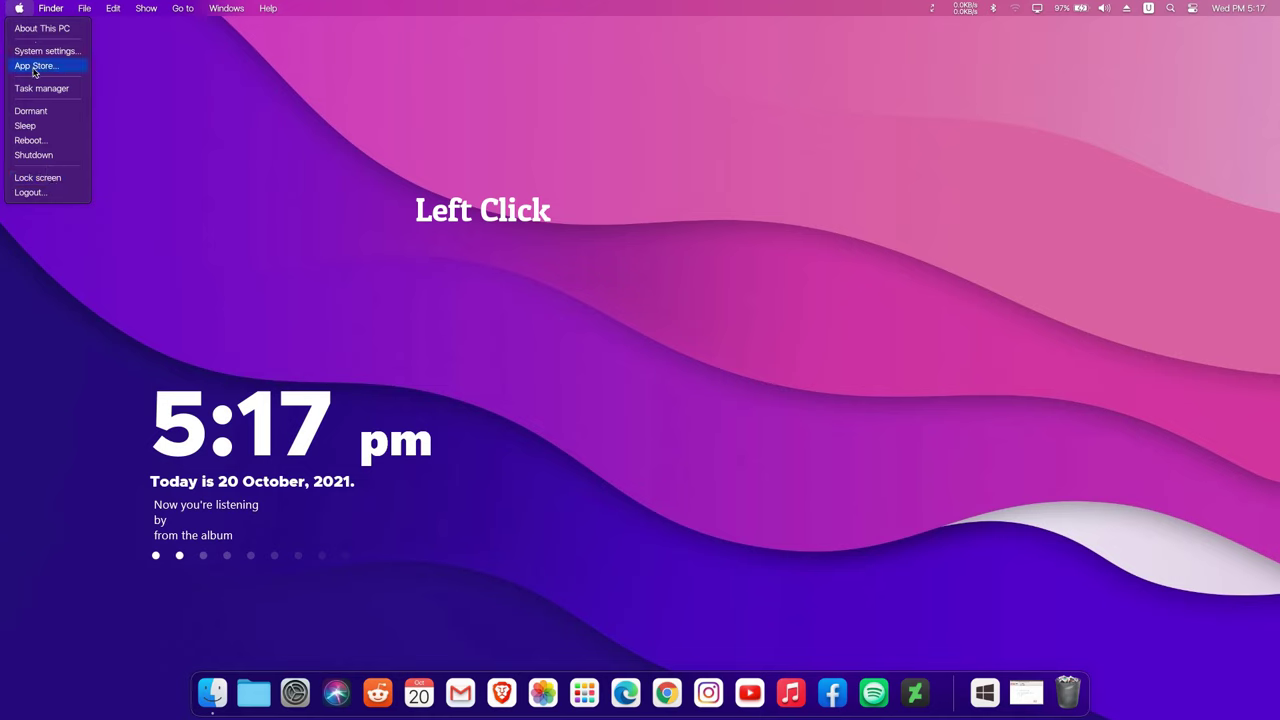
left_click(19, 10)
right_click(19, 11)
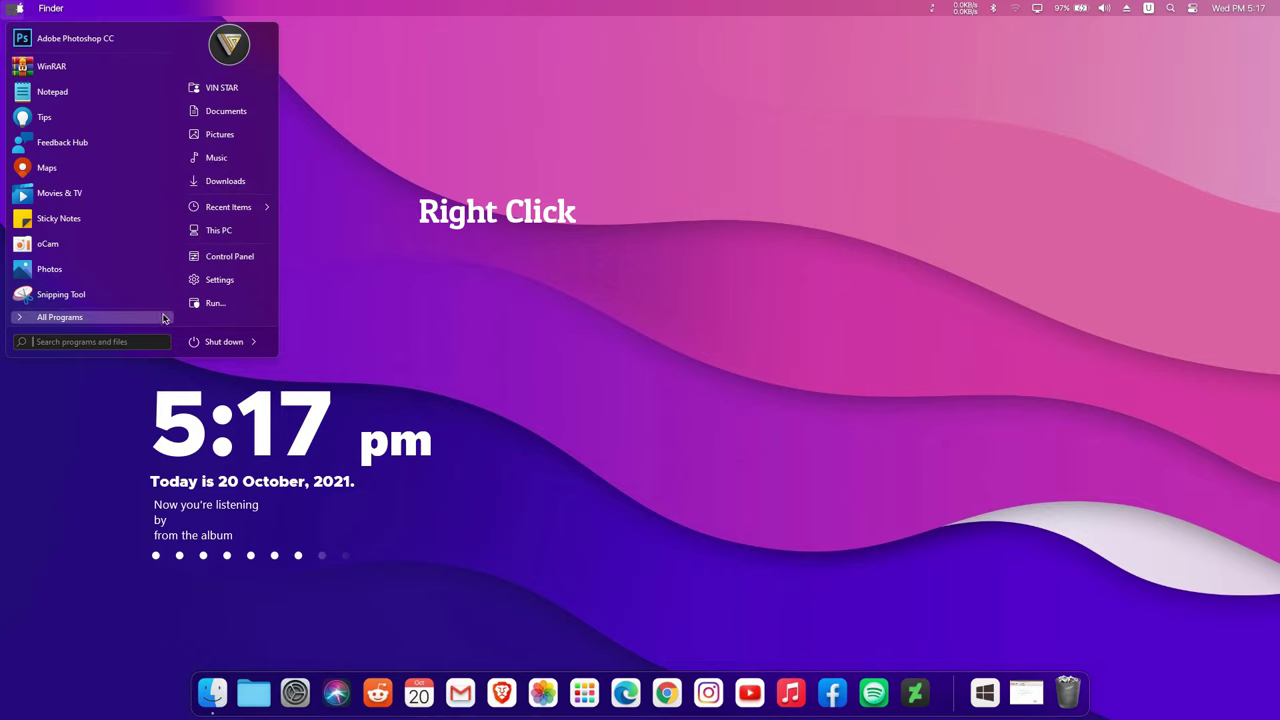
left_click(306, 87)
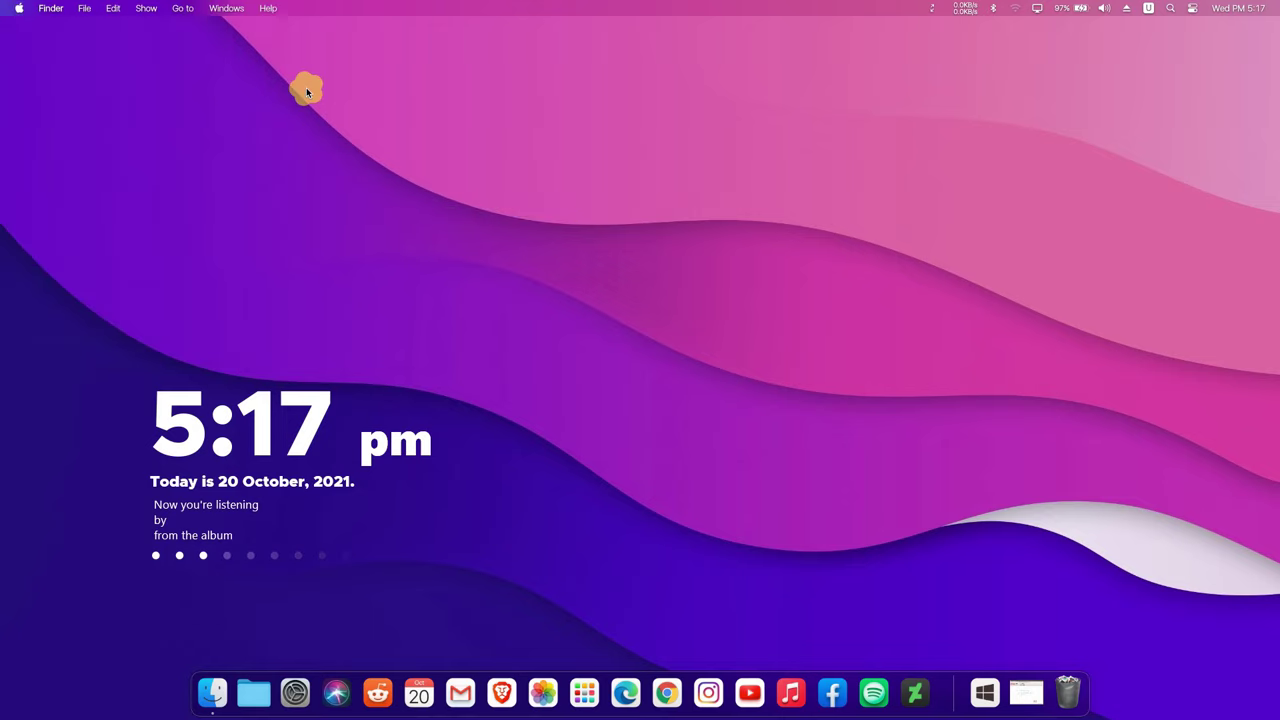